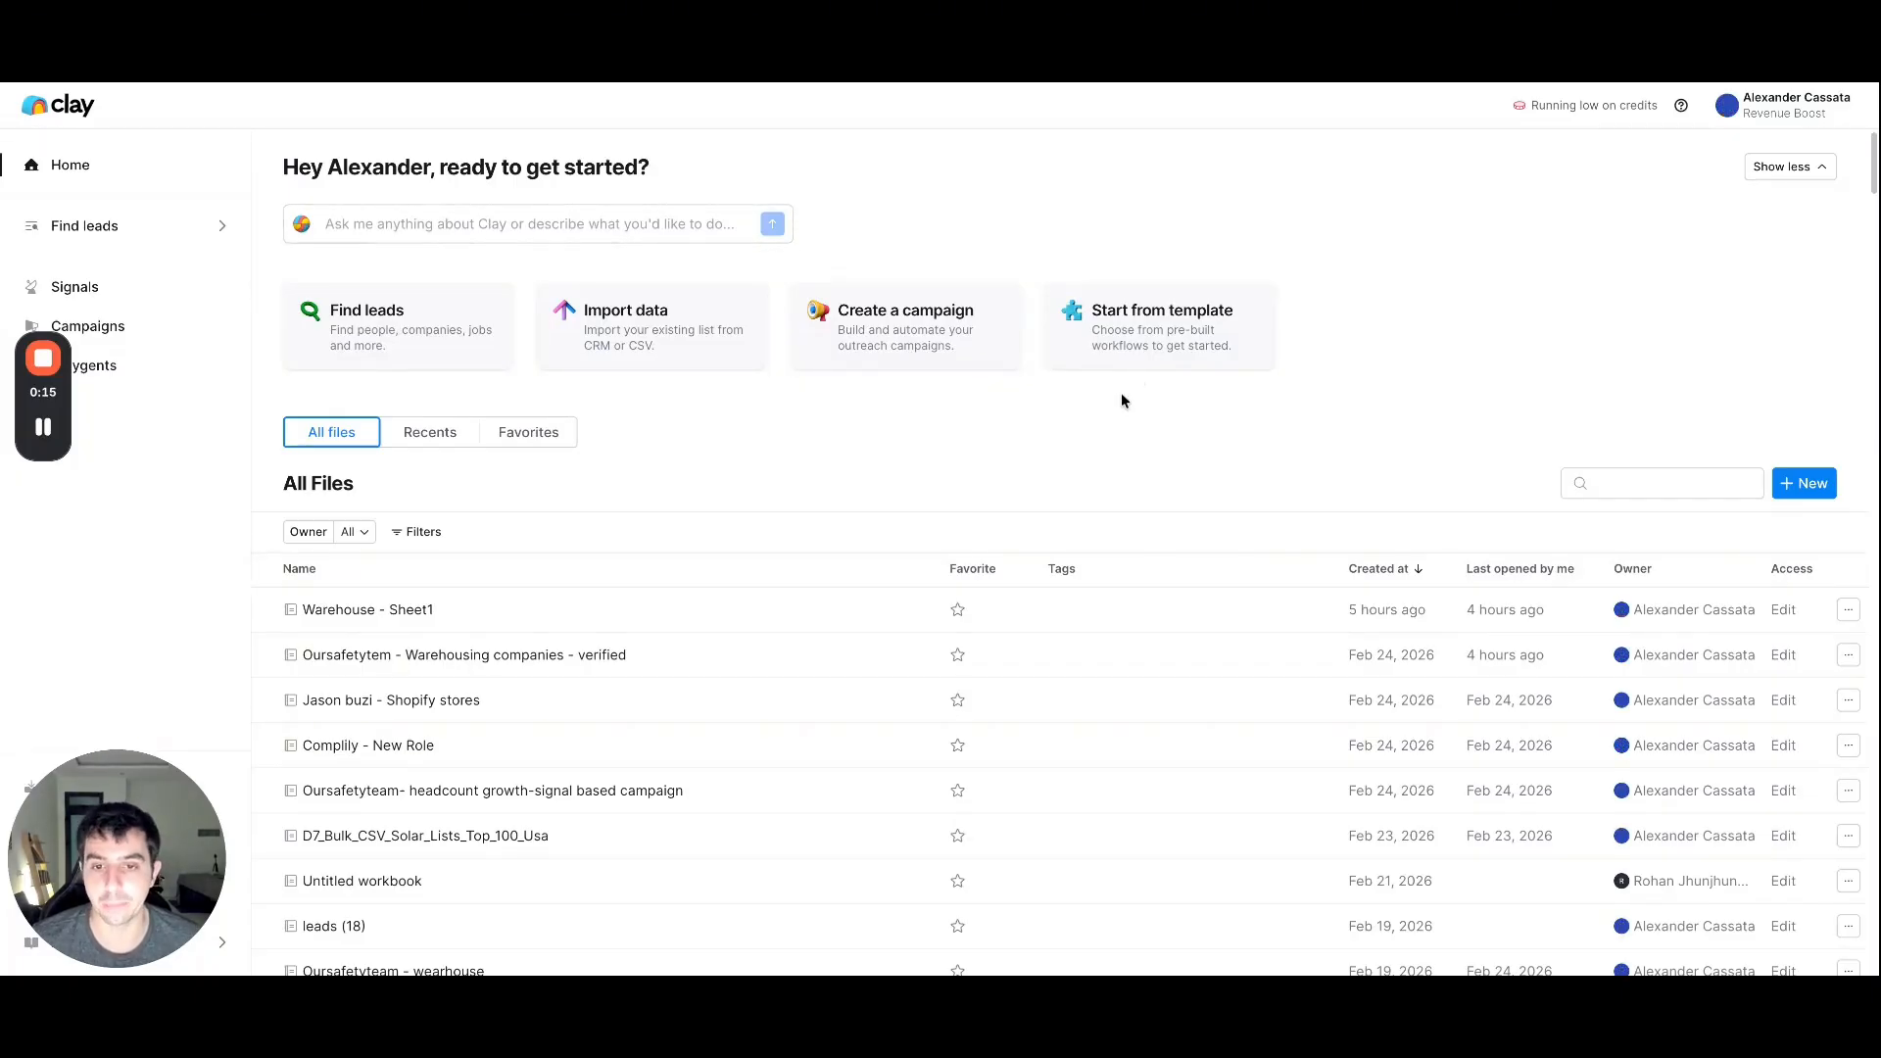
scroll(884, 422, "down", 1)
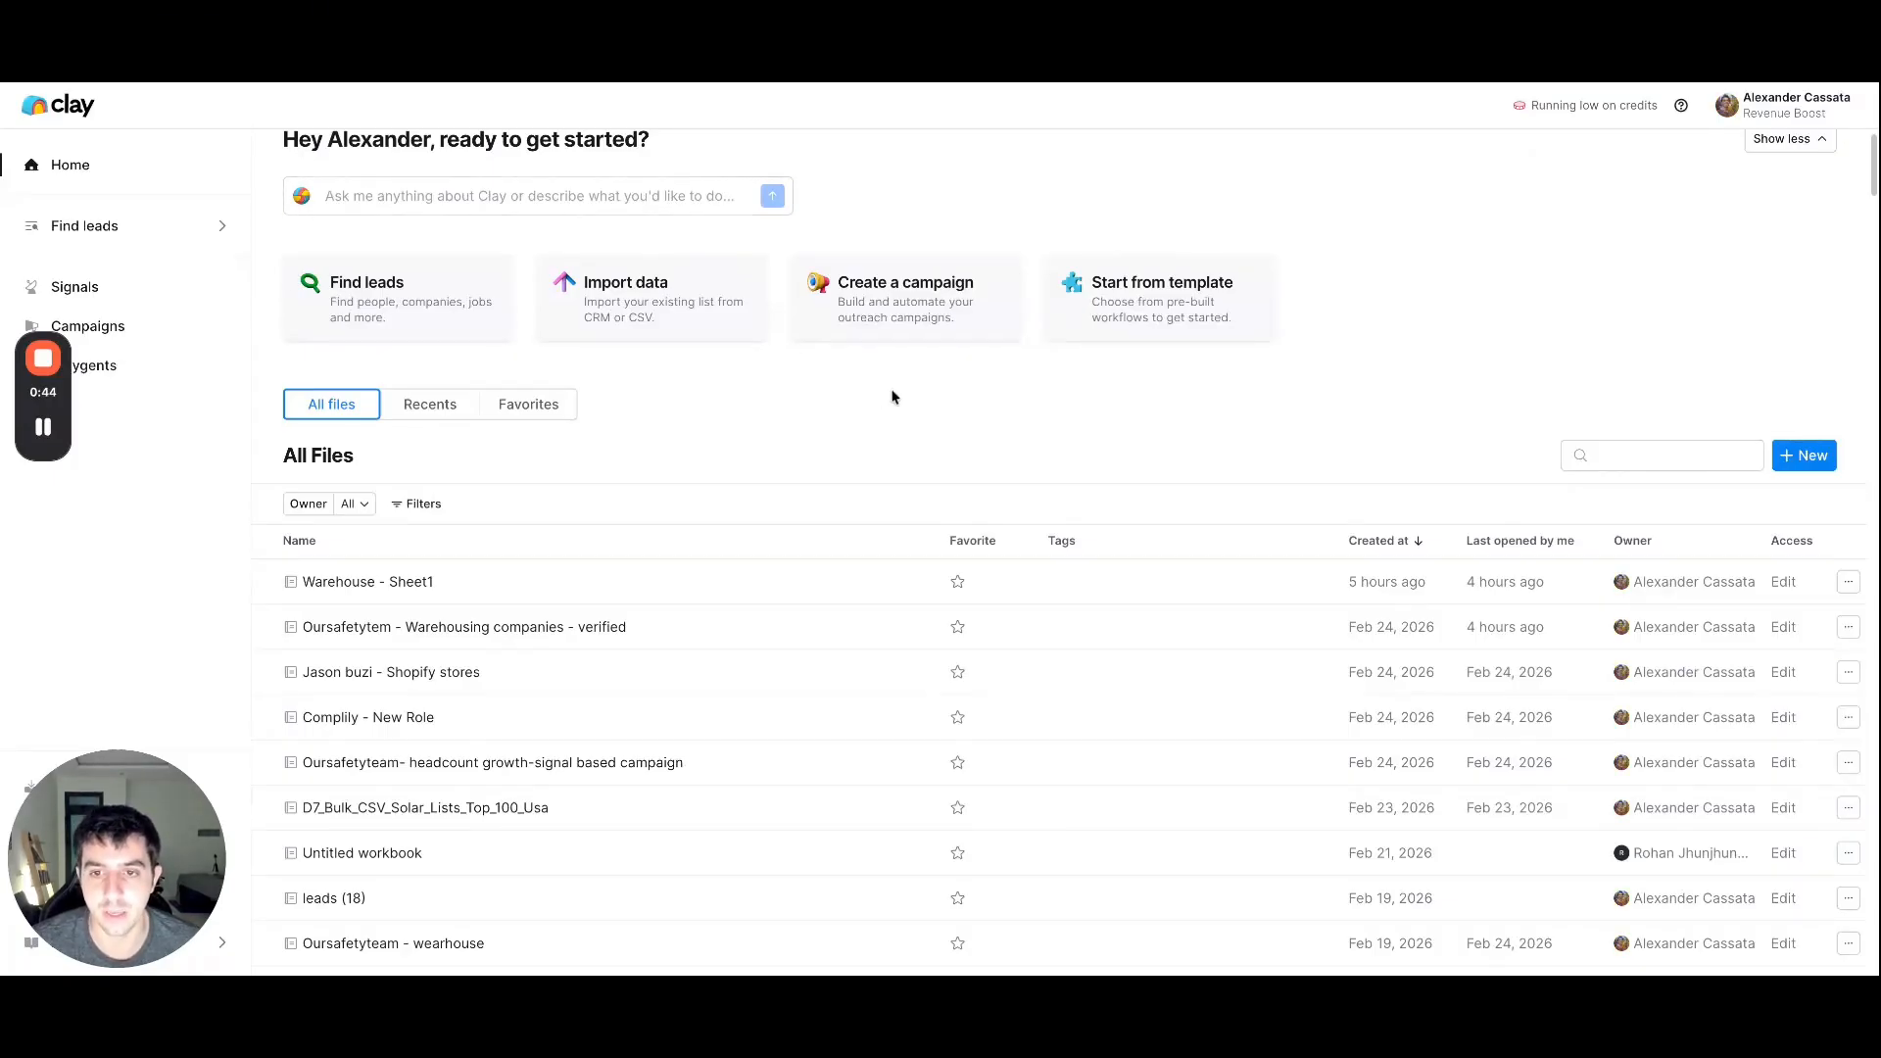
scroll(897, 397, "up", 1)
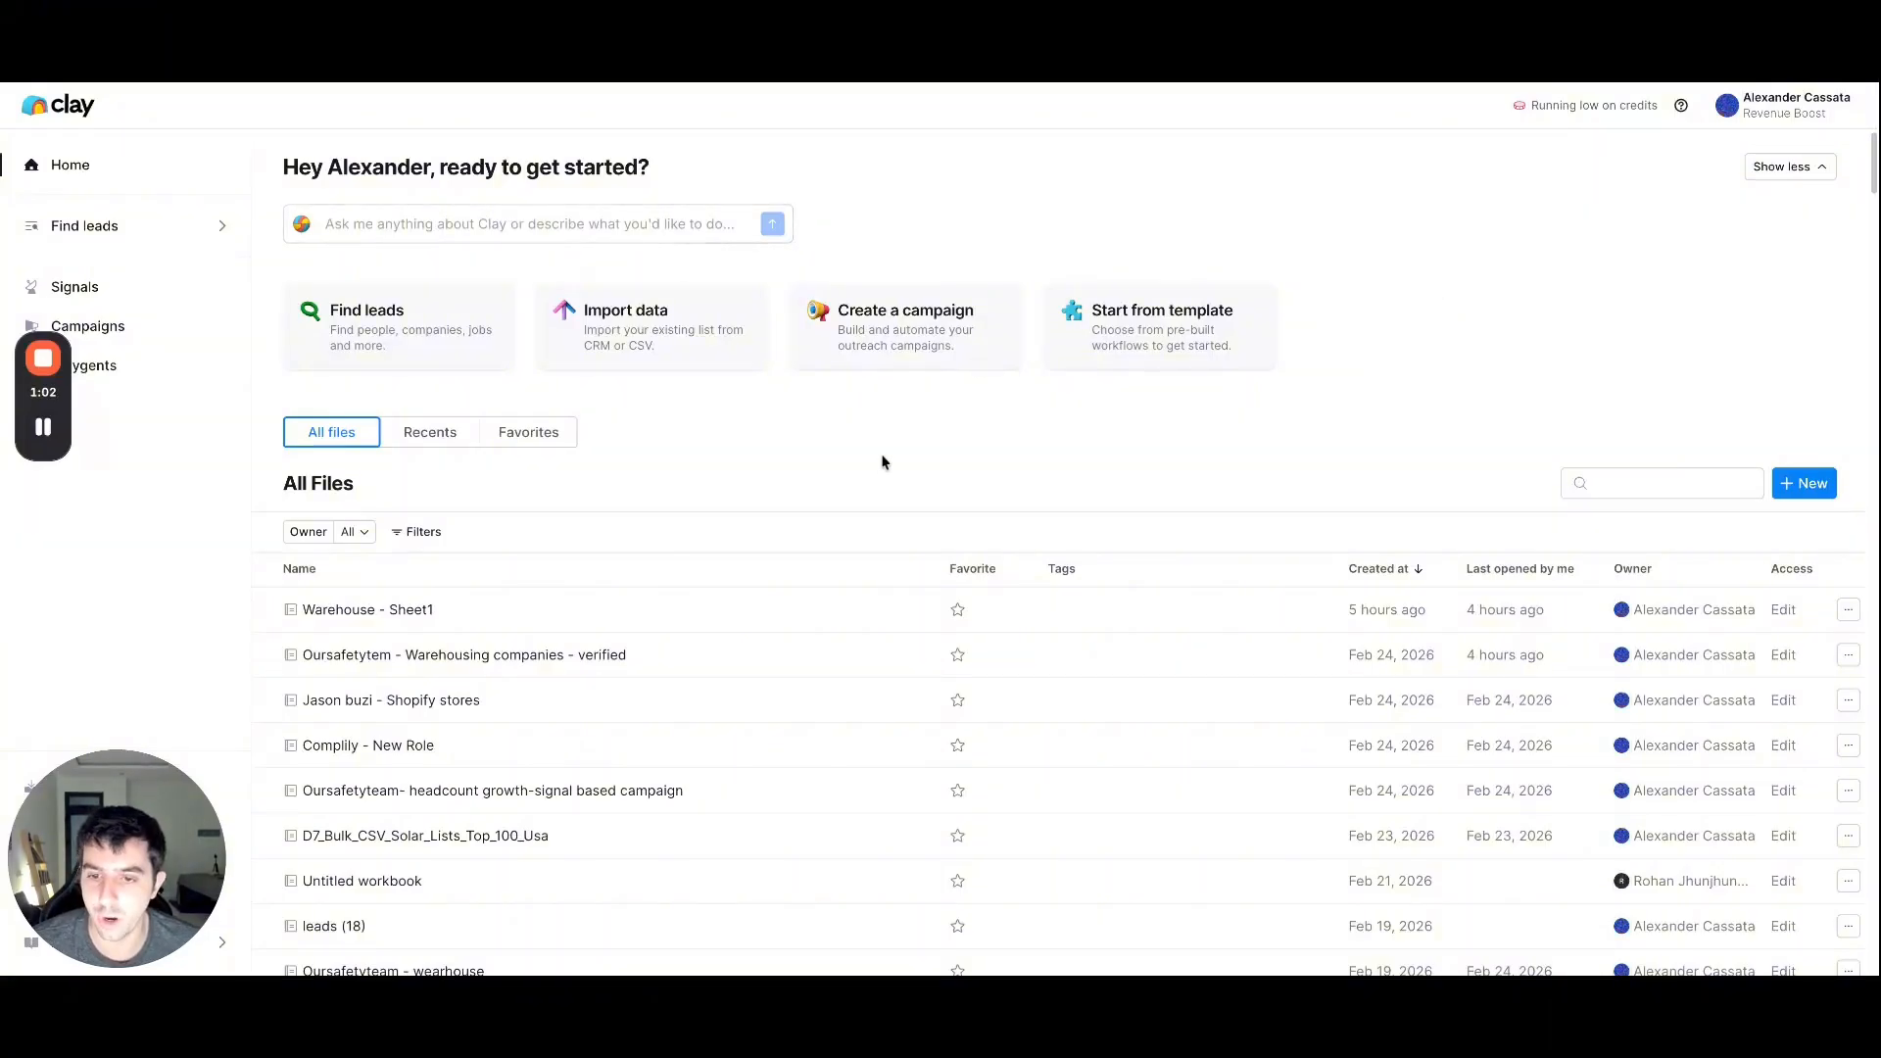
scroll(884, 460, "down", 1)
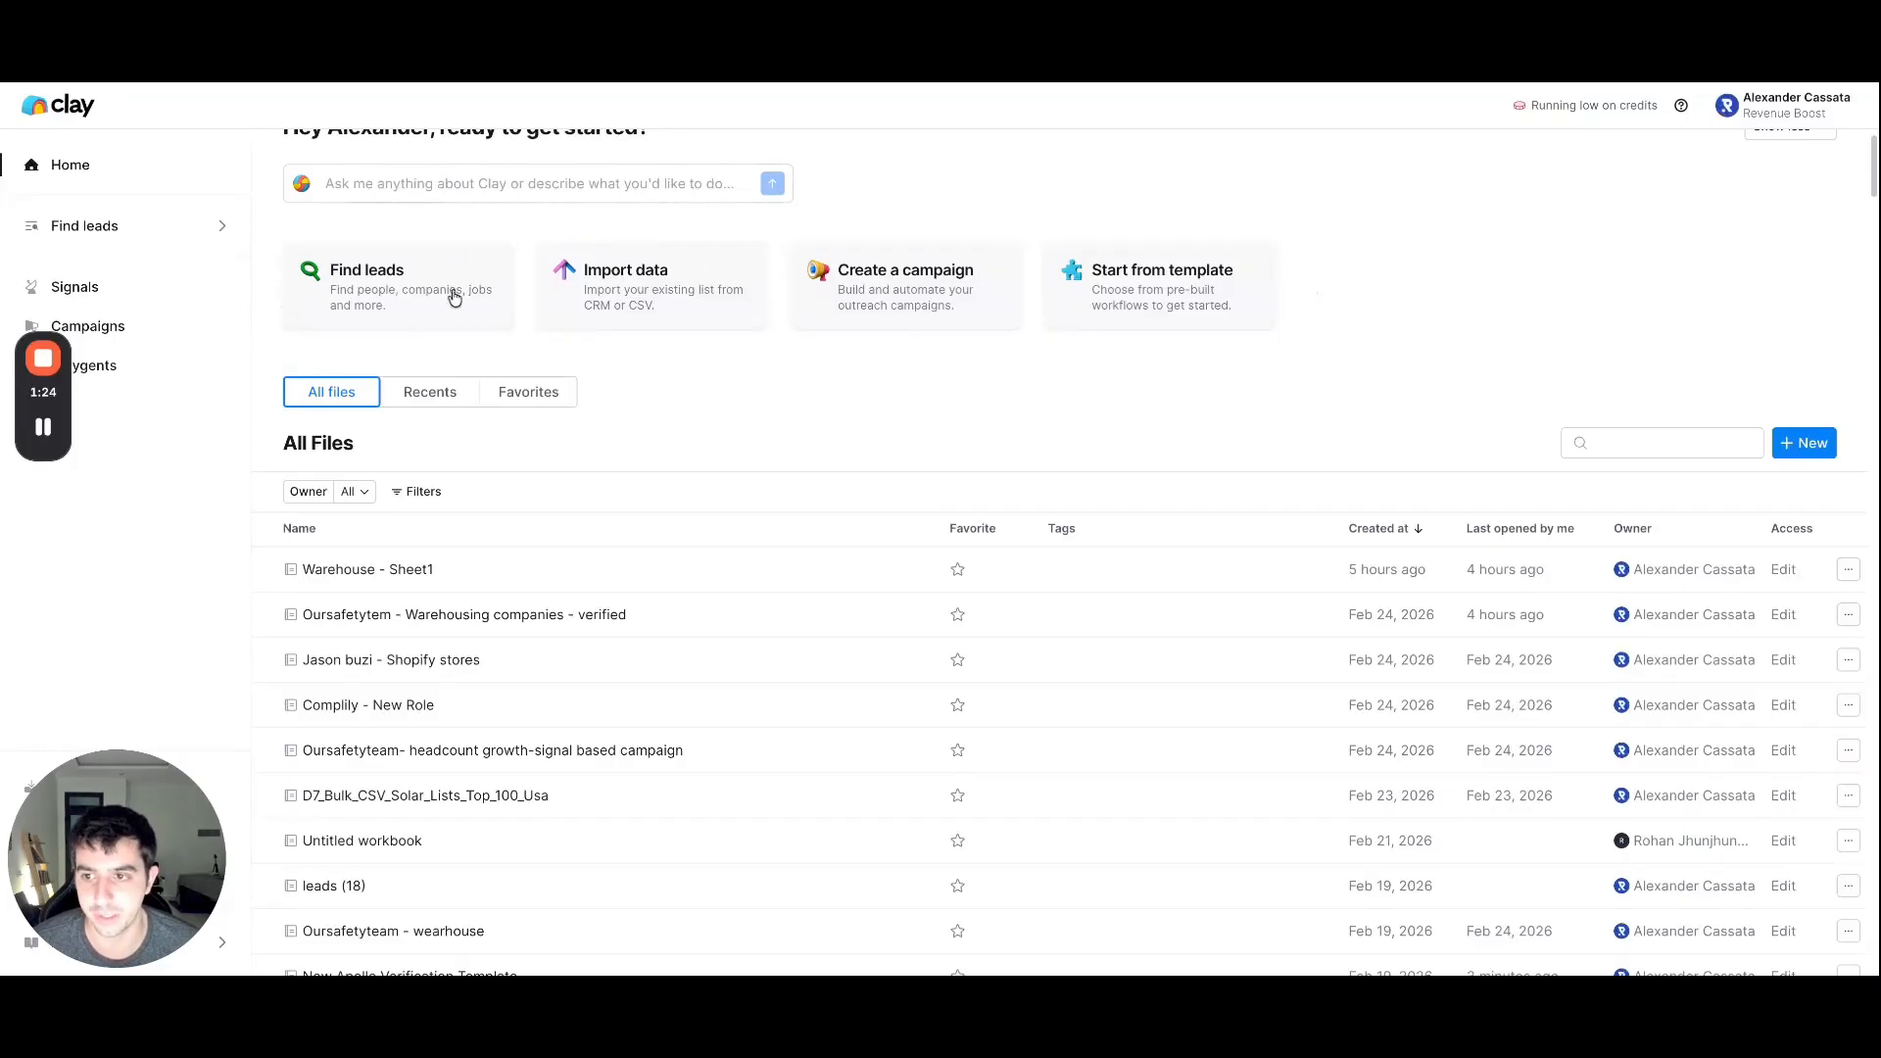
- Start a new lead search for people
scroll(451, 304, "up", 1)
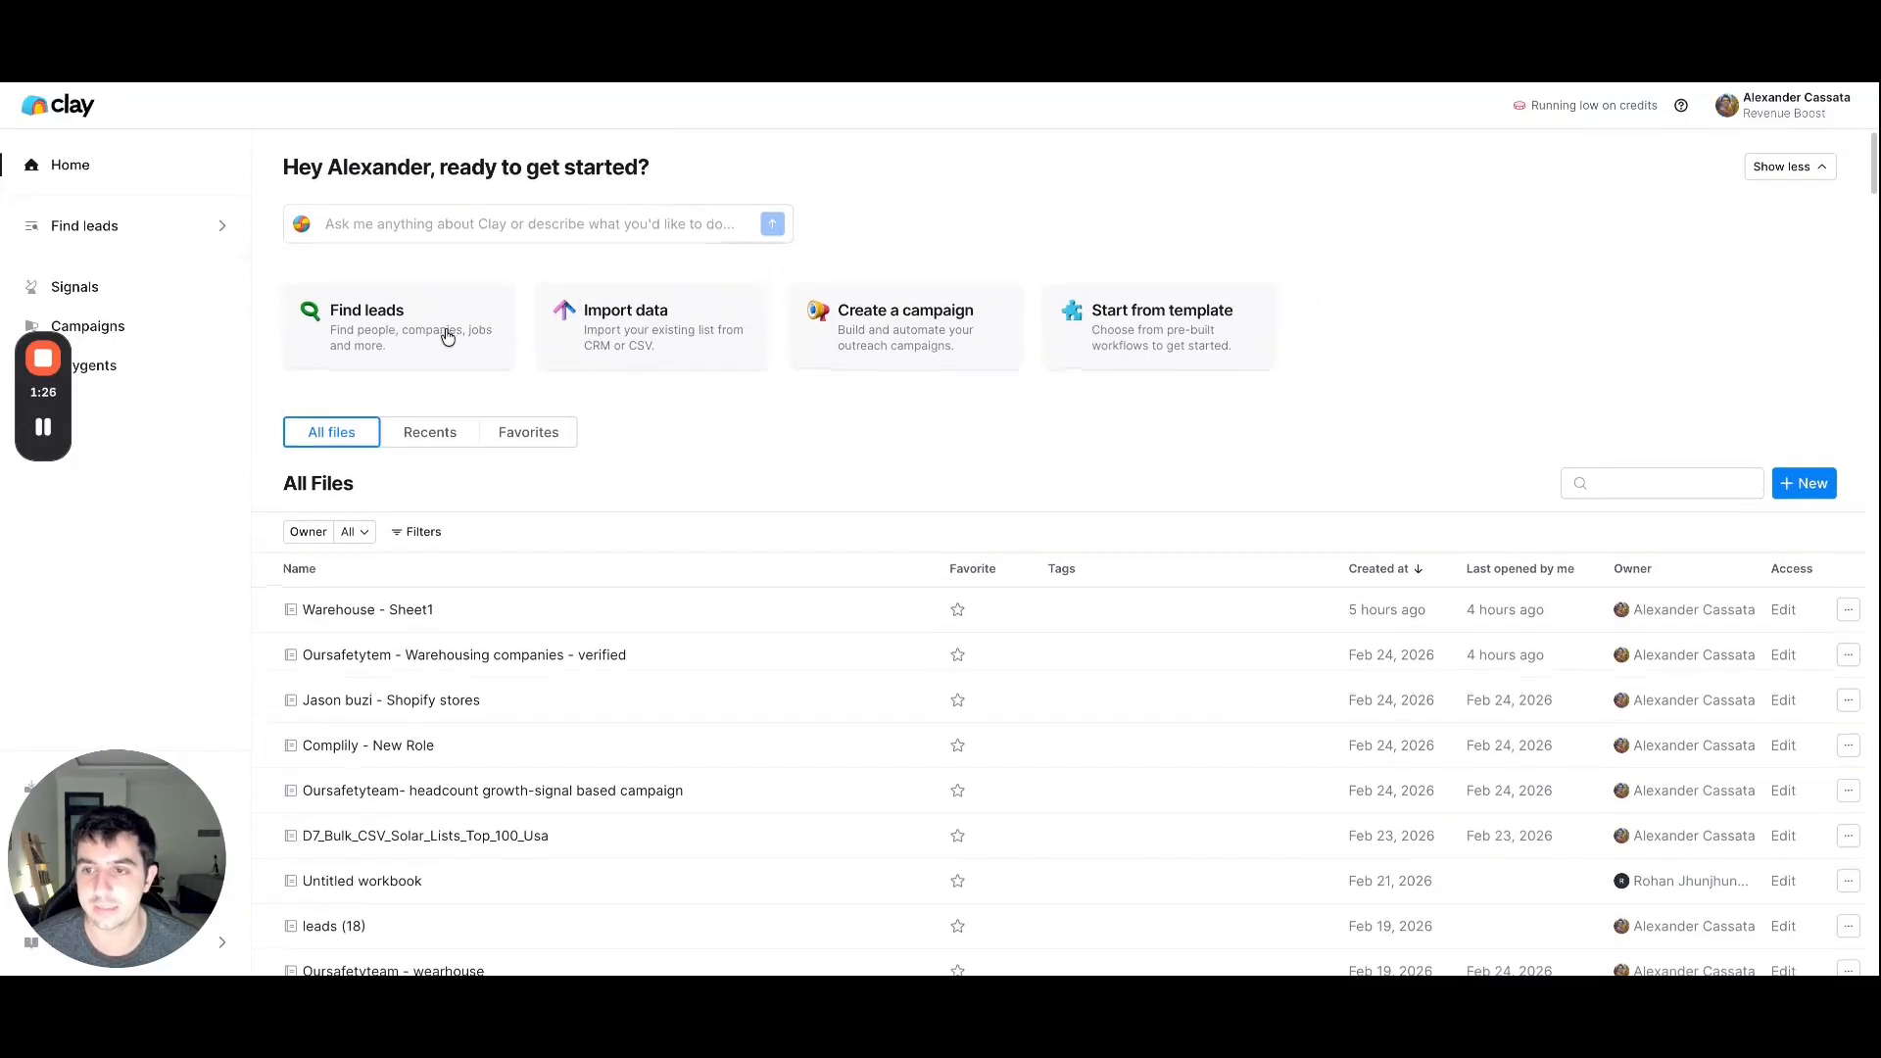
left_click(443, 336)
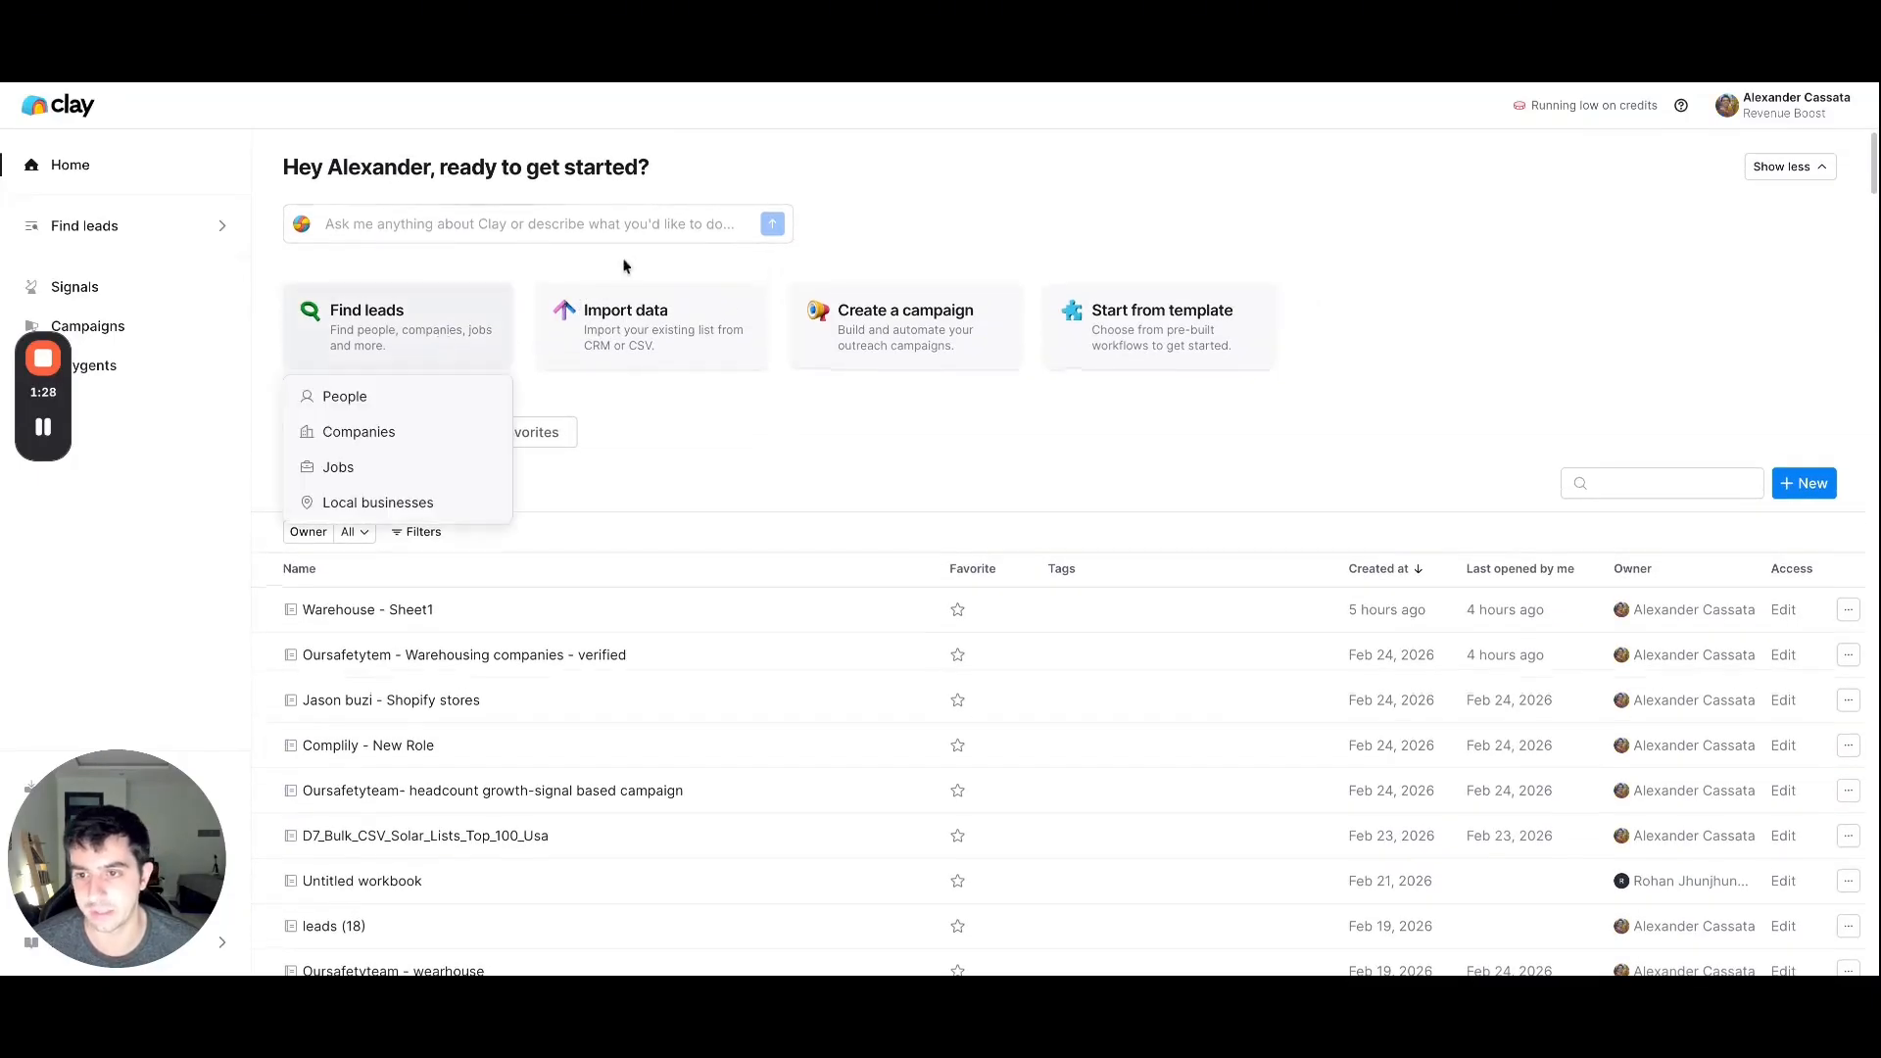
left_click(437, 406)
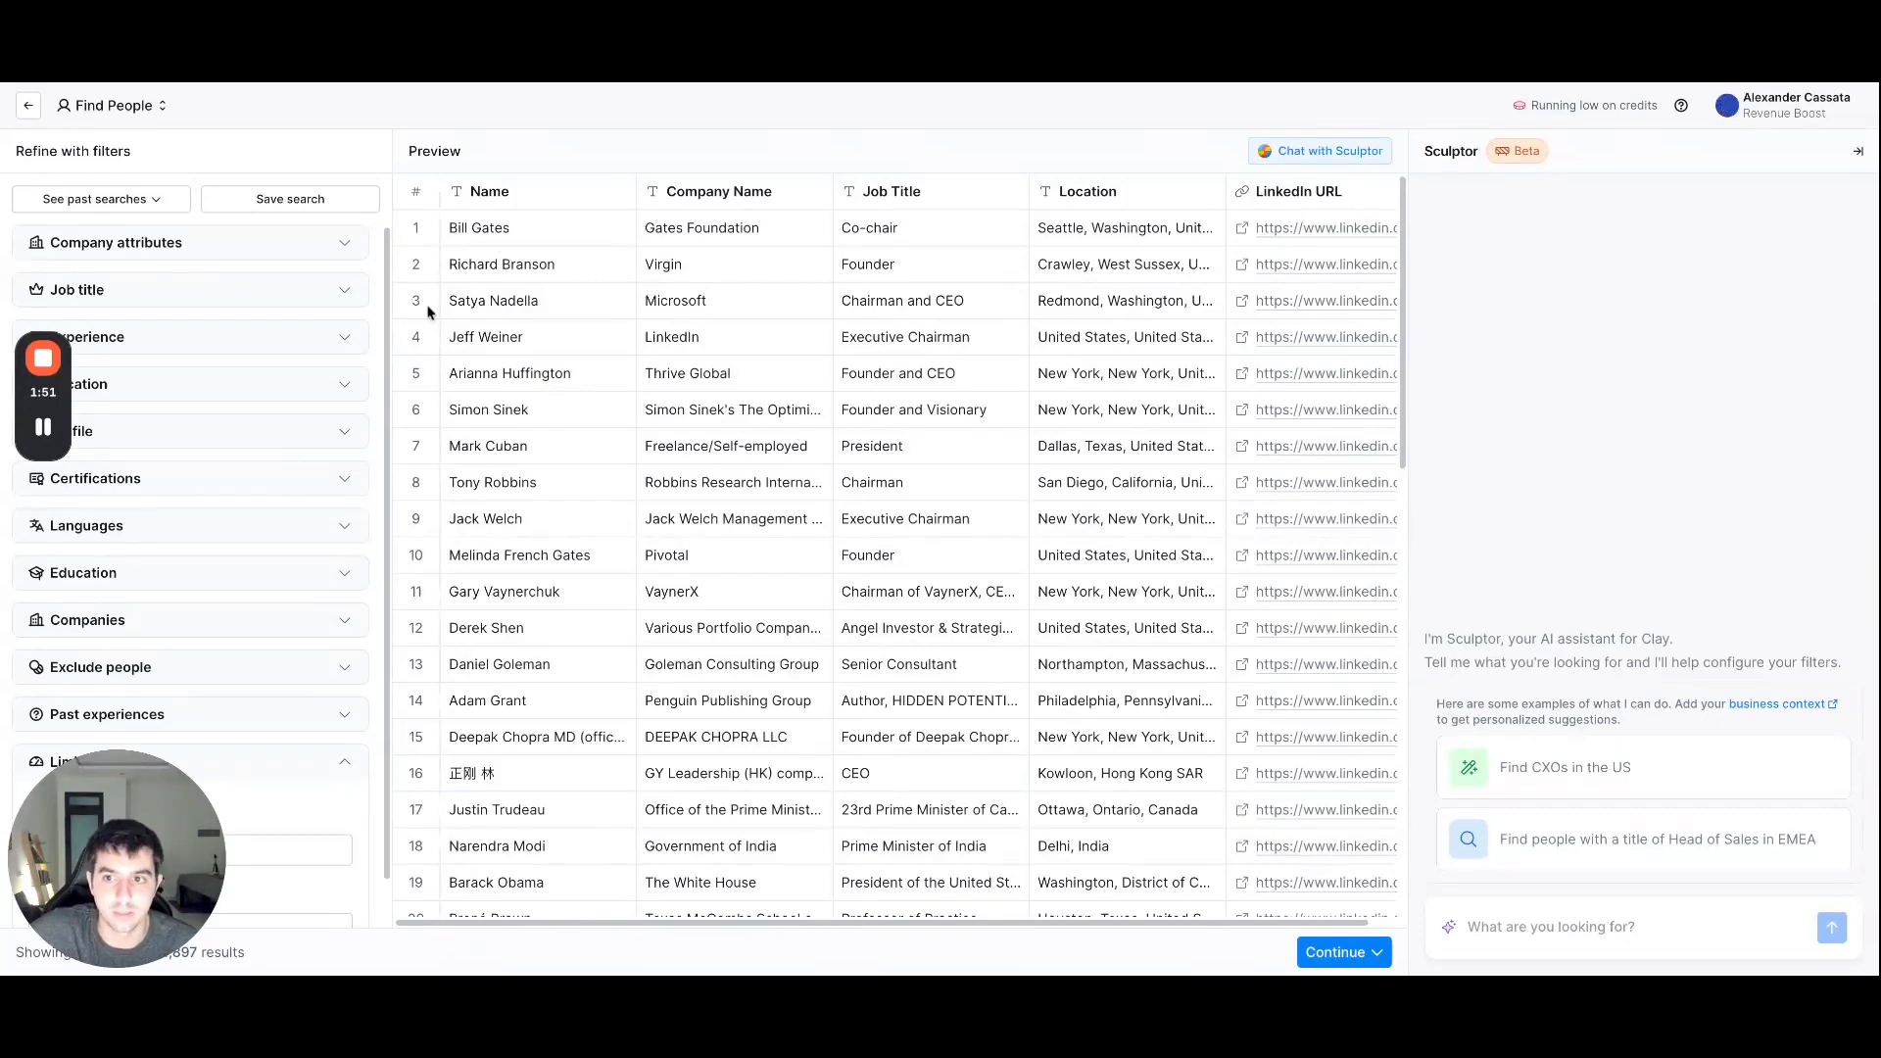
left_click_drag(428, 312, 707, 304)
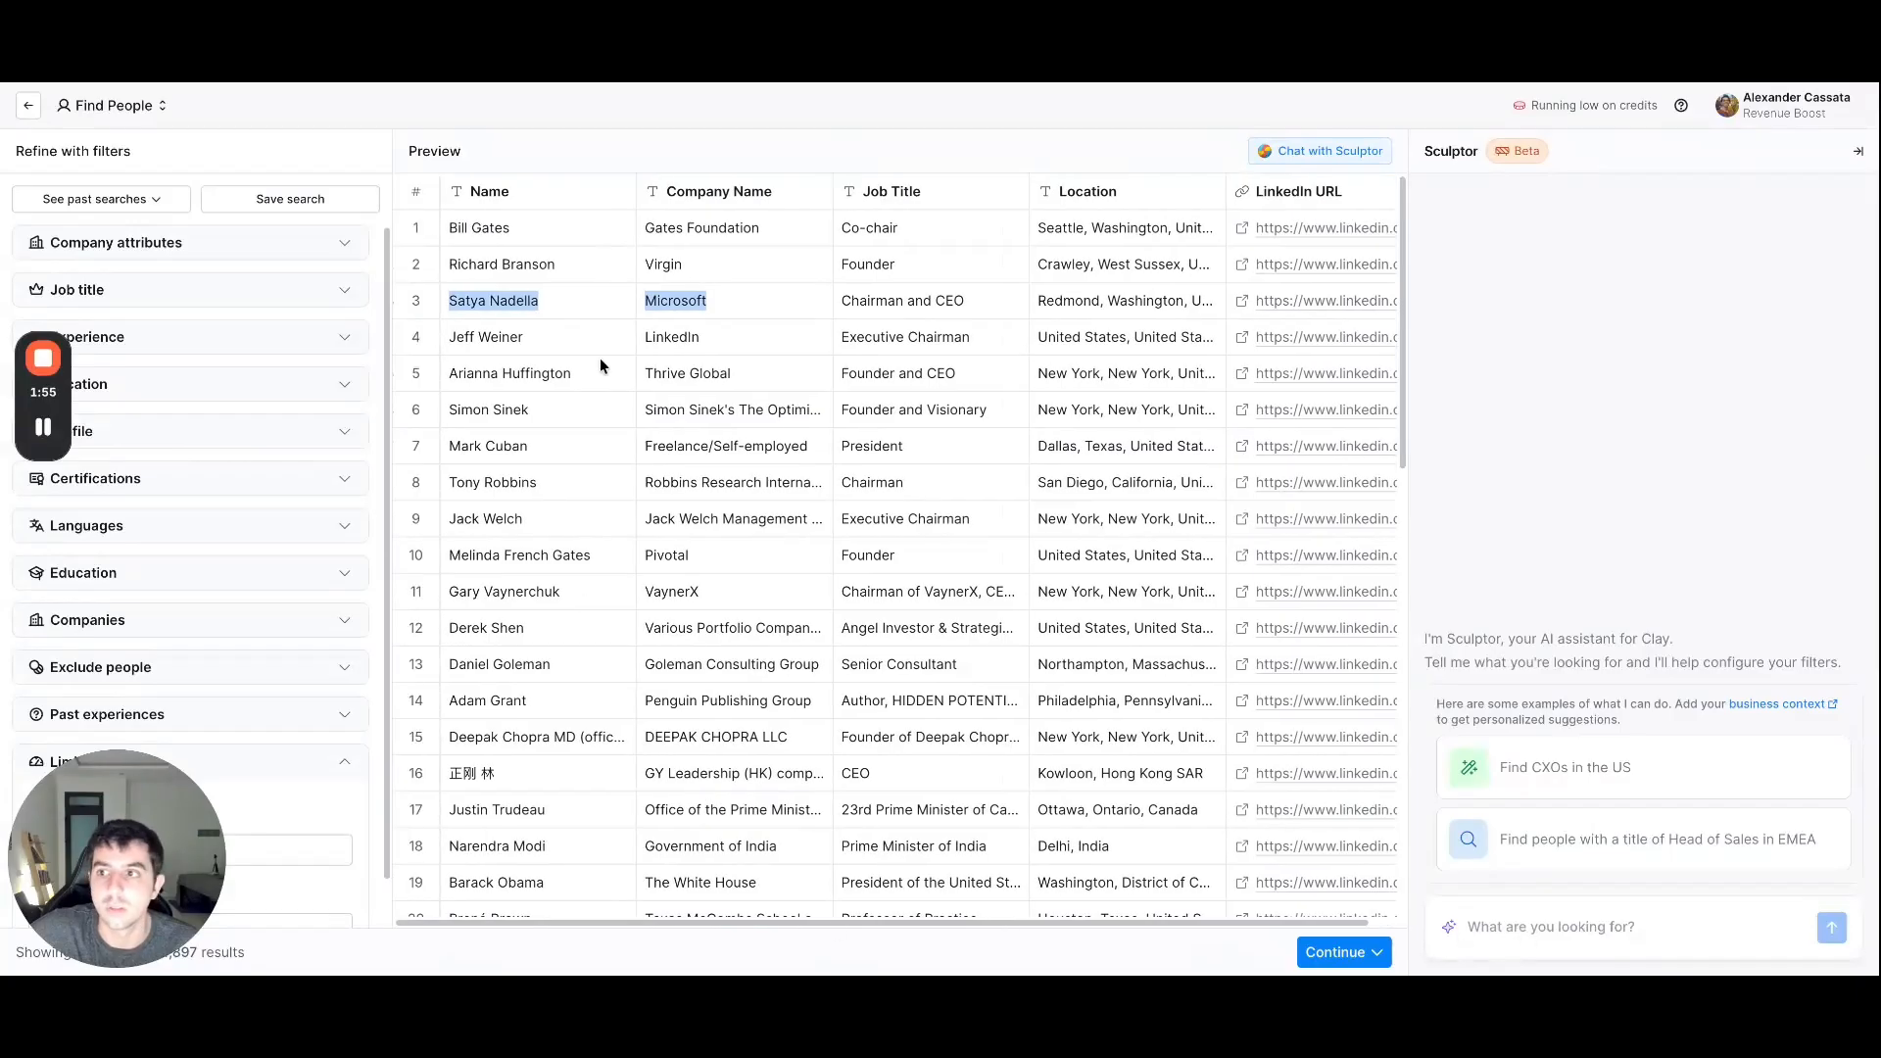
left_click(1342, 953)
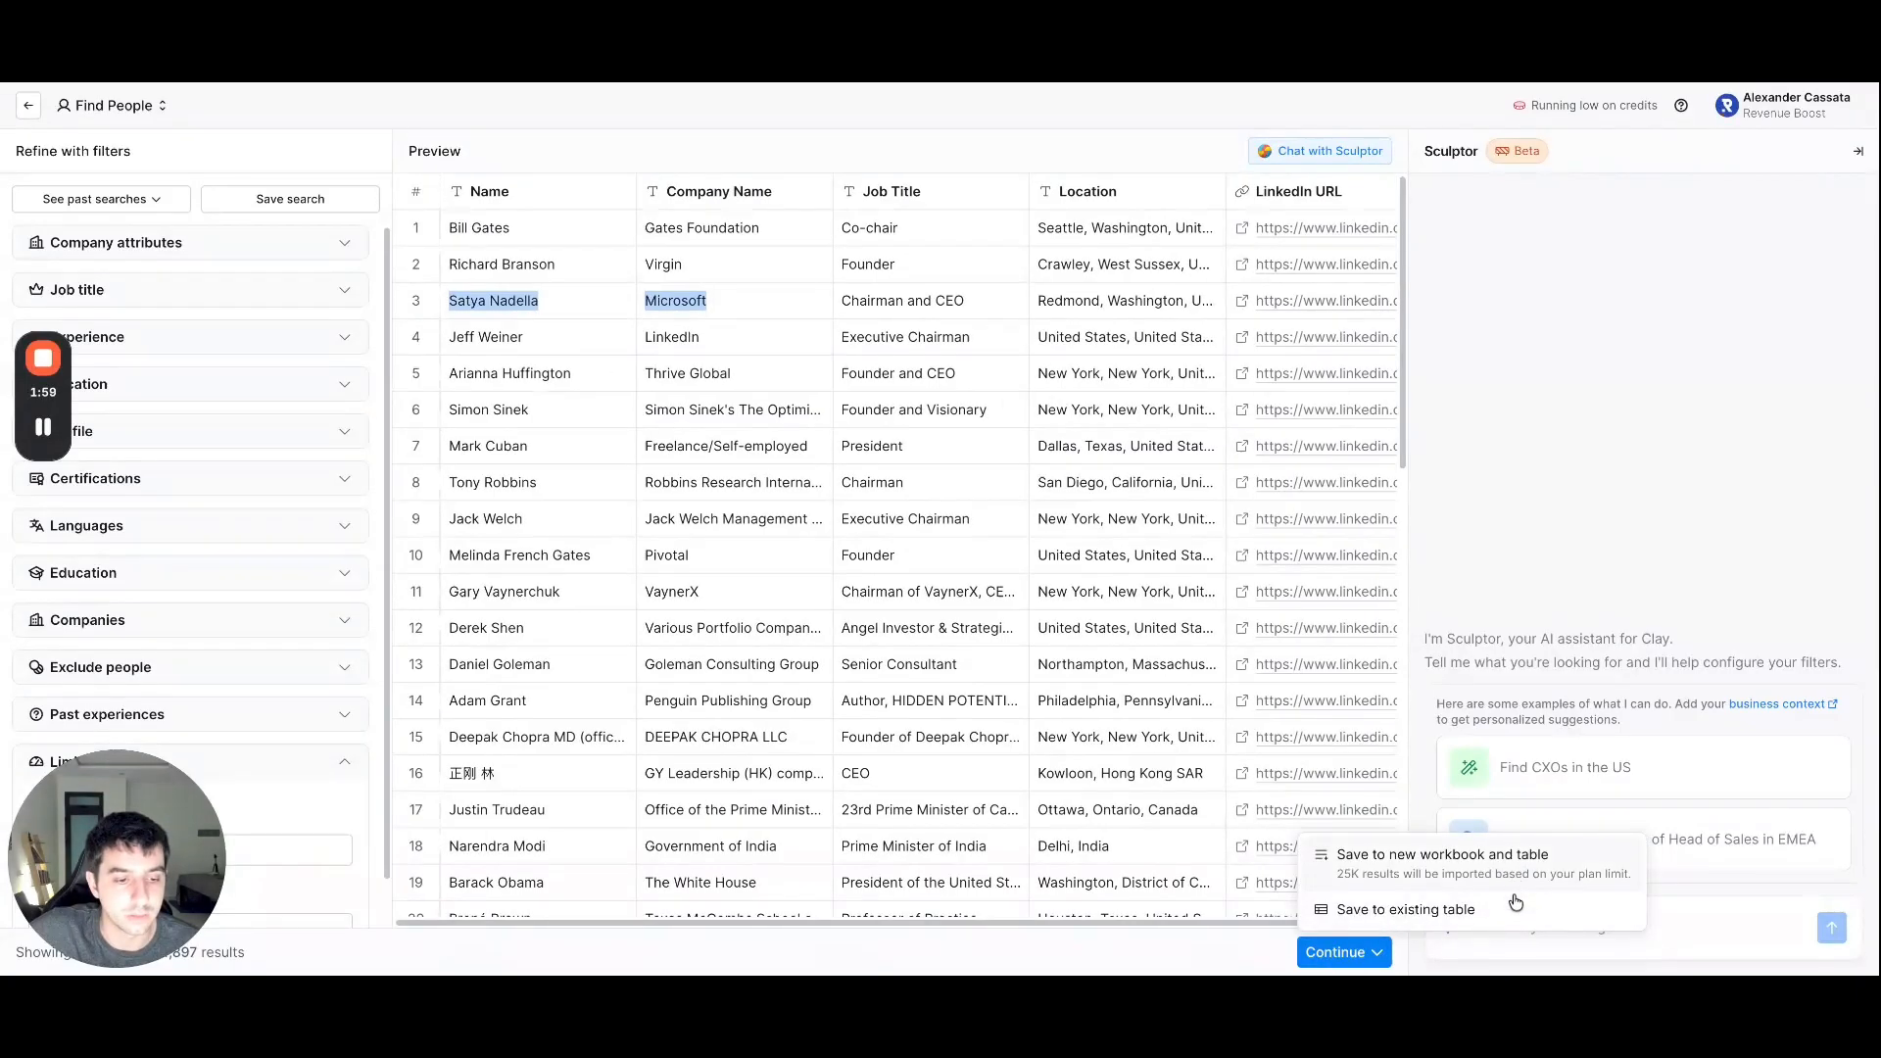
left_click(1544, 477)
left_click_drag(113, 868, 764, 800)
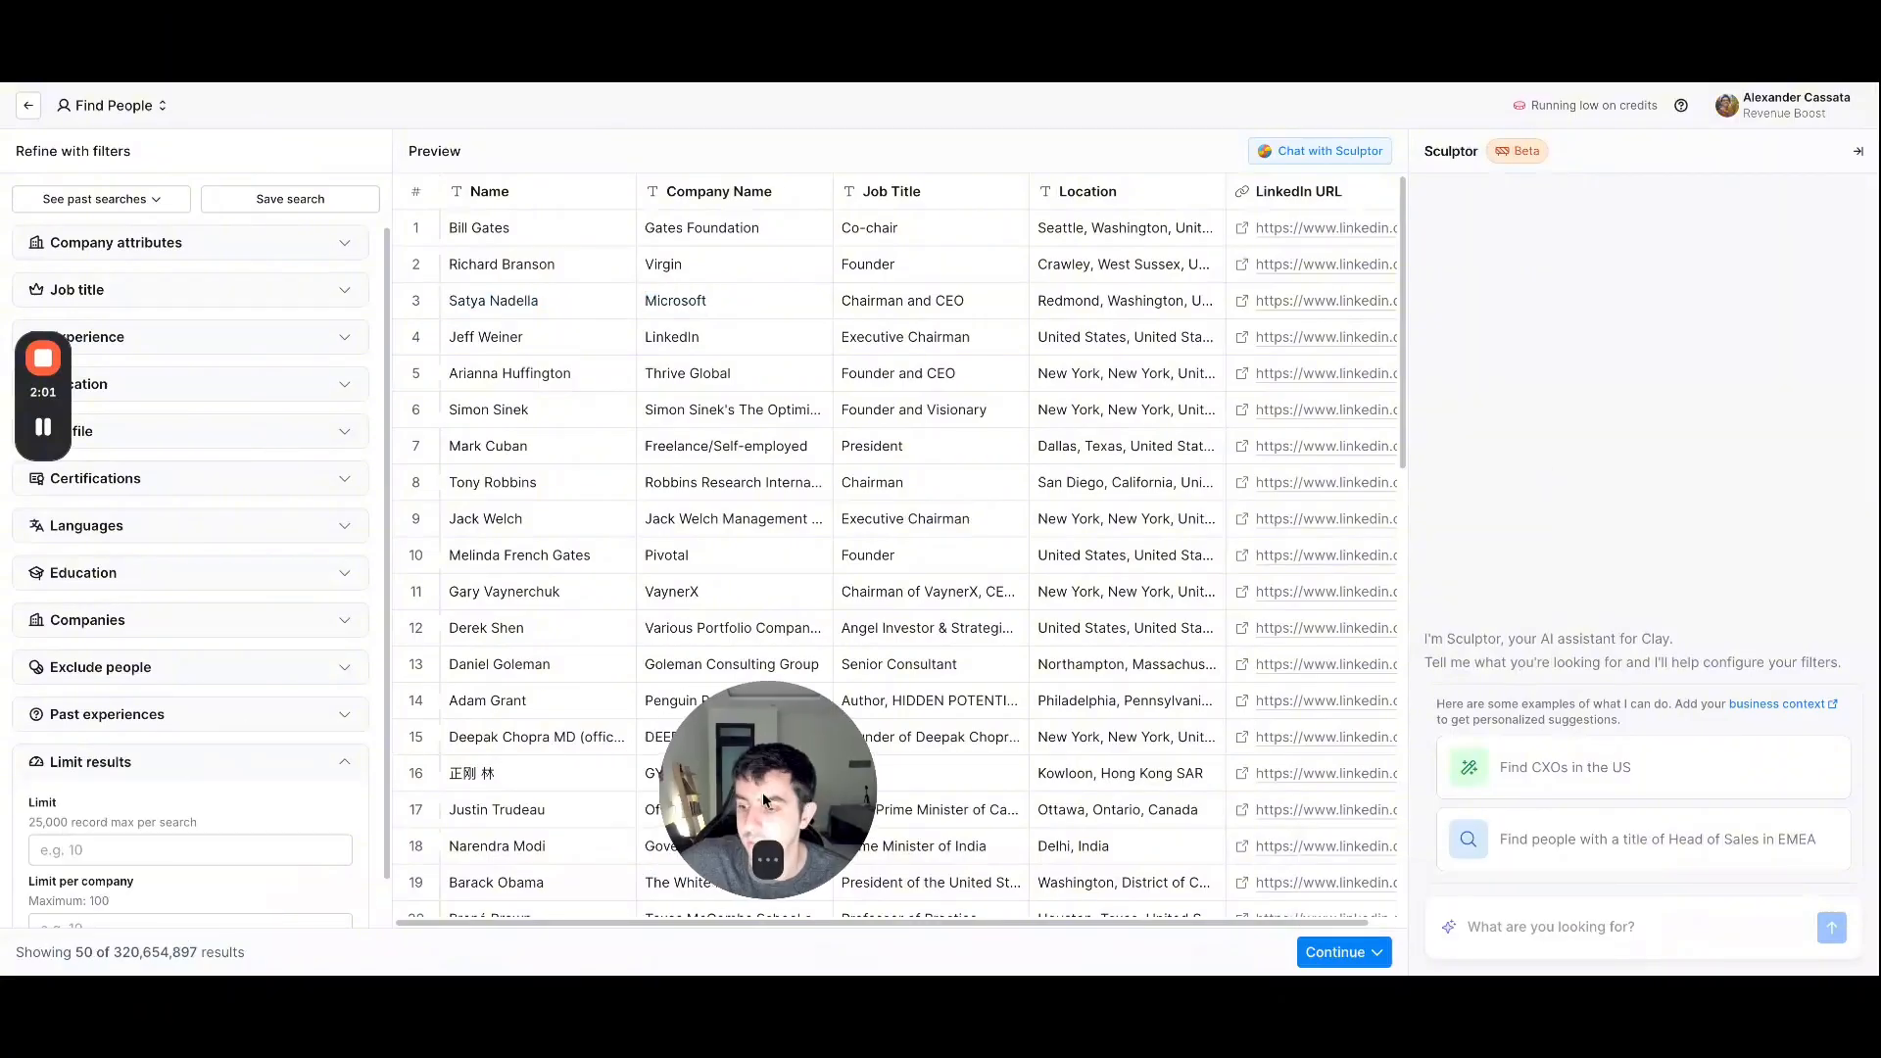
- Limit the people search to 5 results
left_click(150, 850)
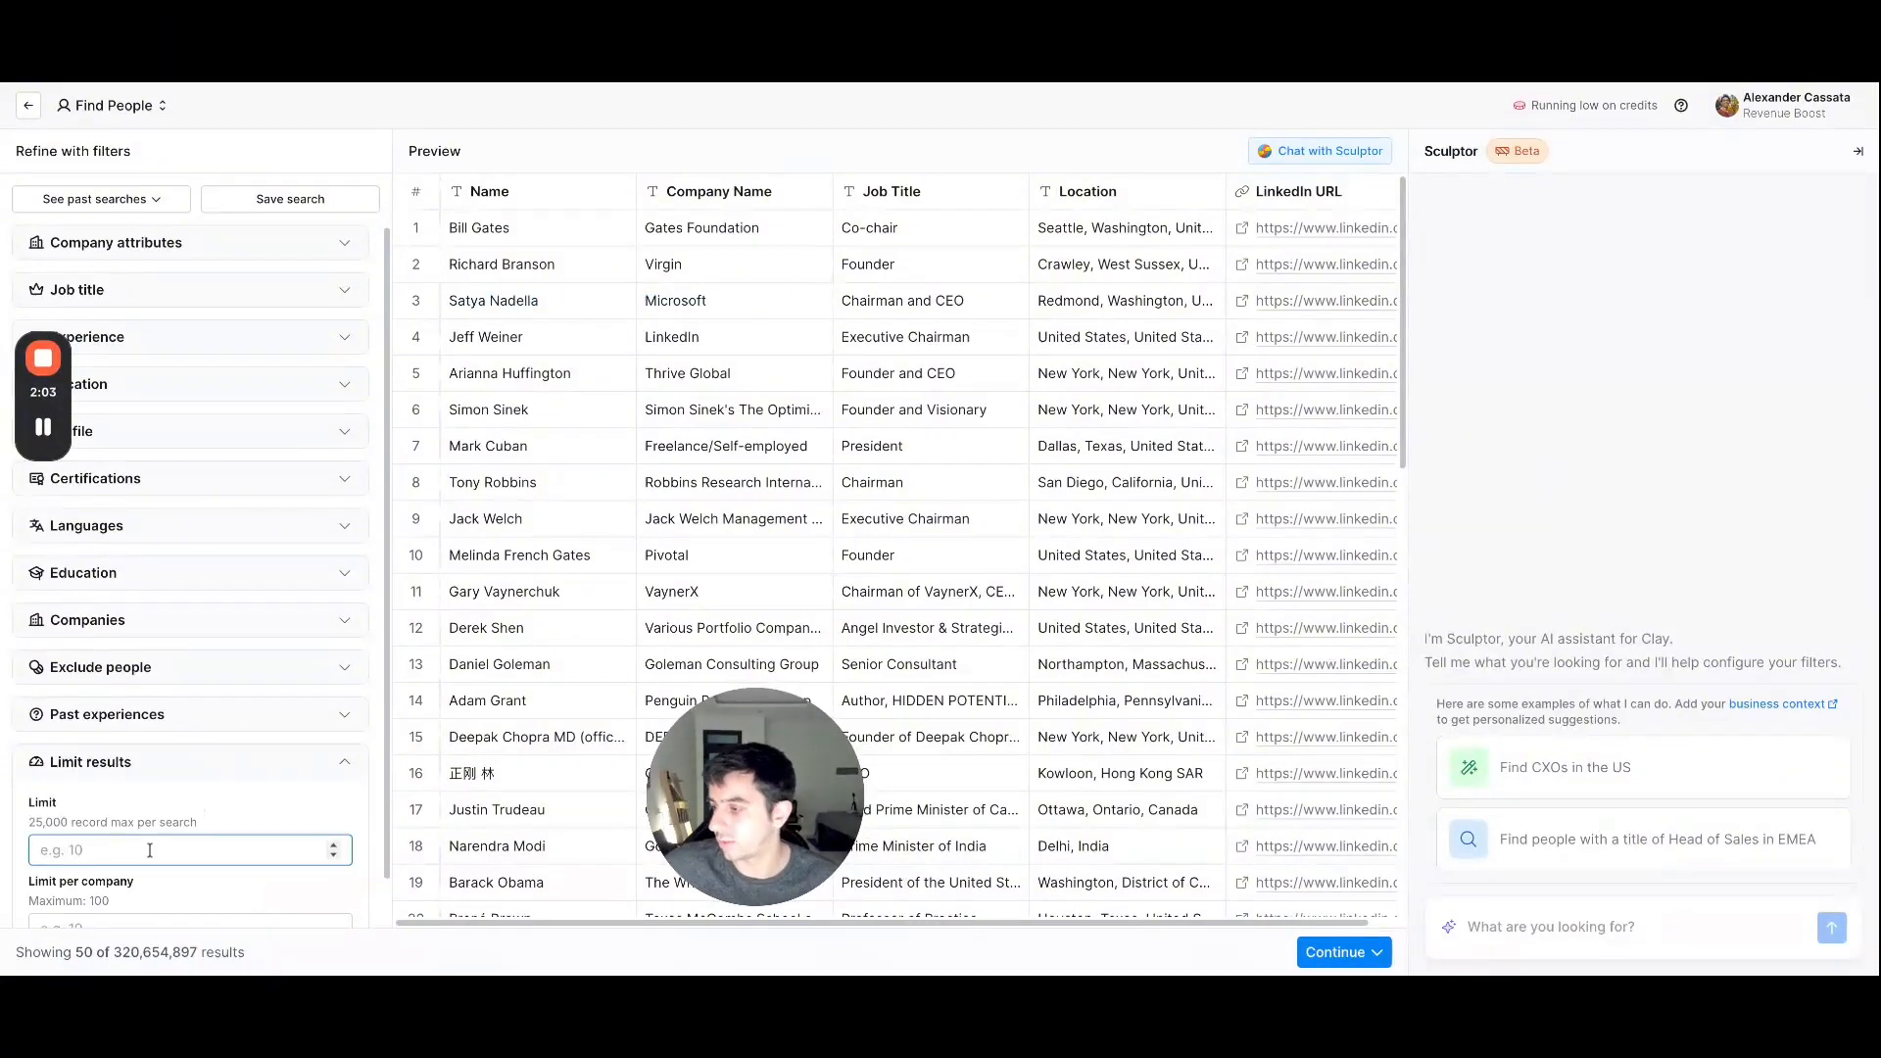
type("5")
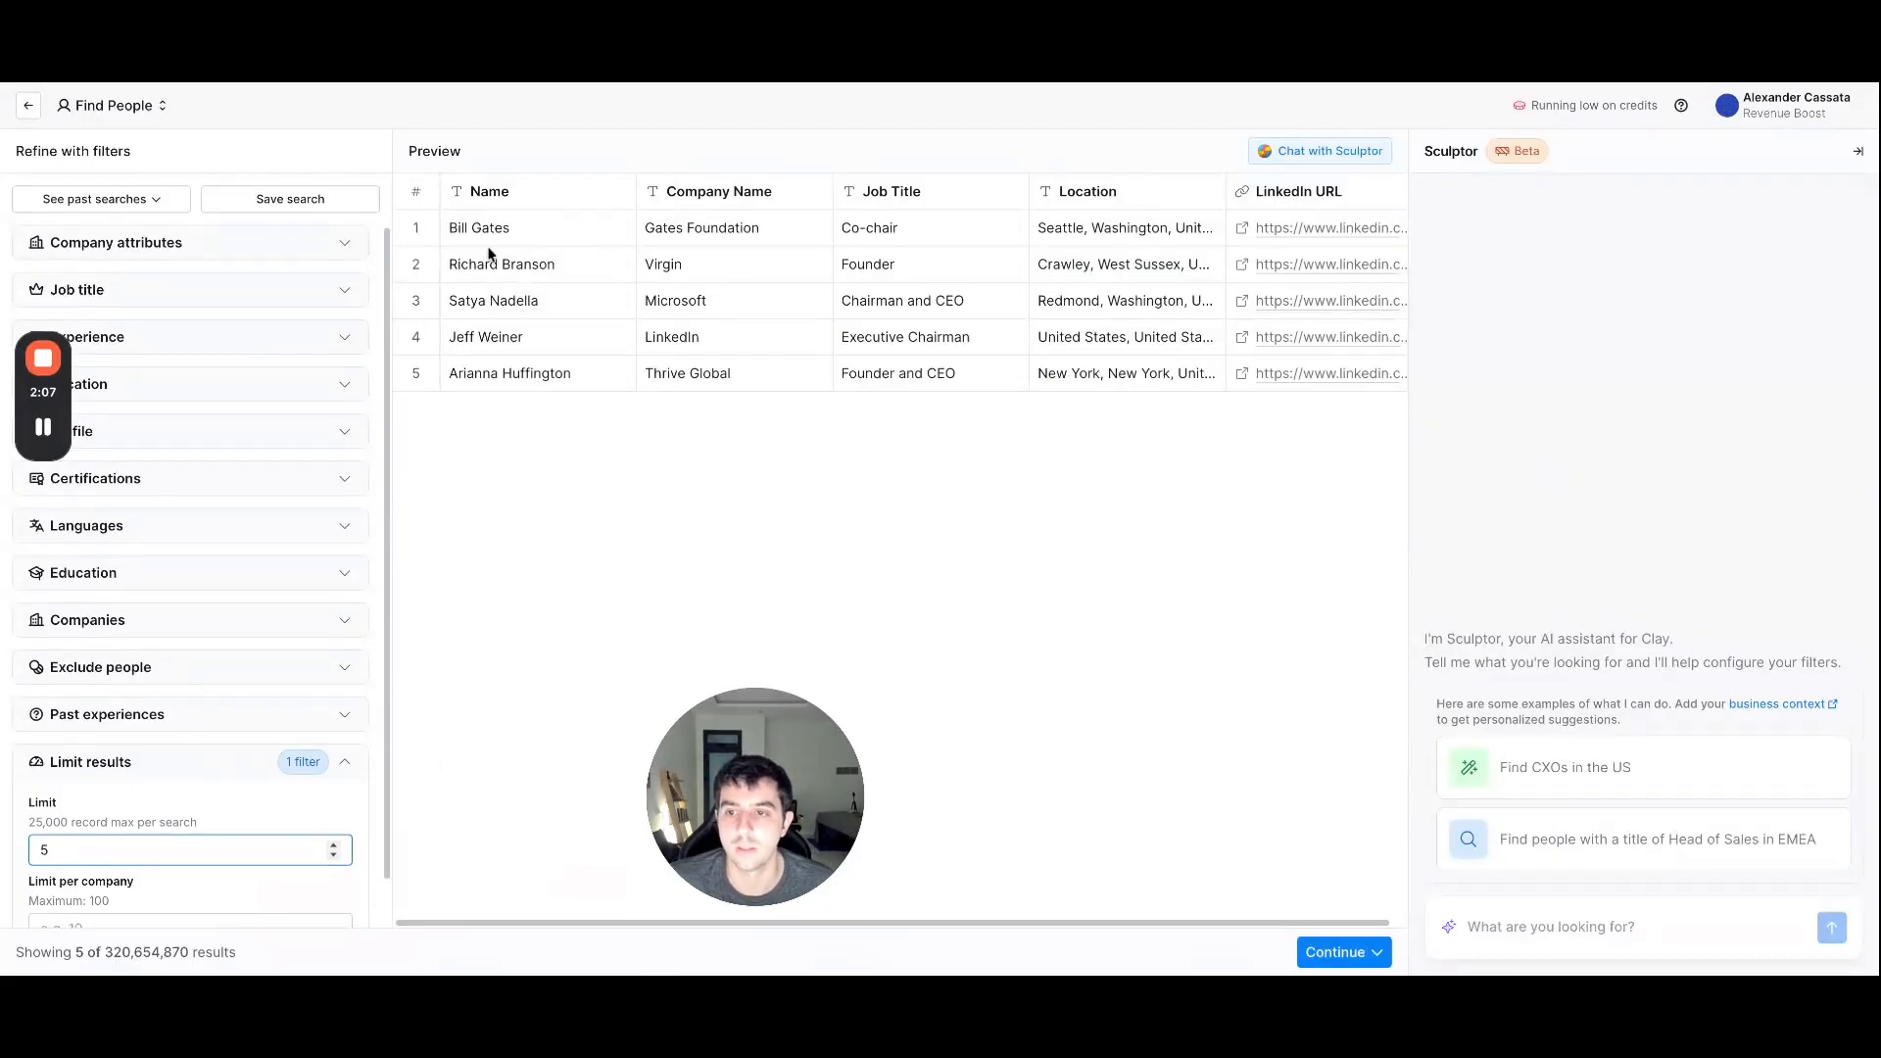
left_click(453, 226)
left_click_drag(447, 225, 612, 380)
left_click(612, 380)
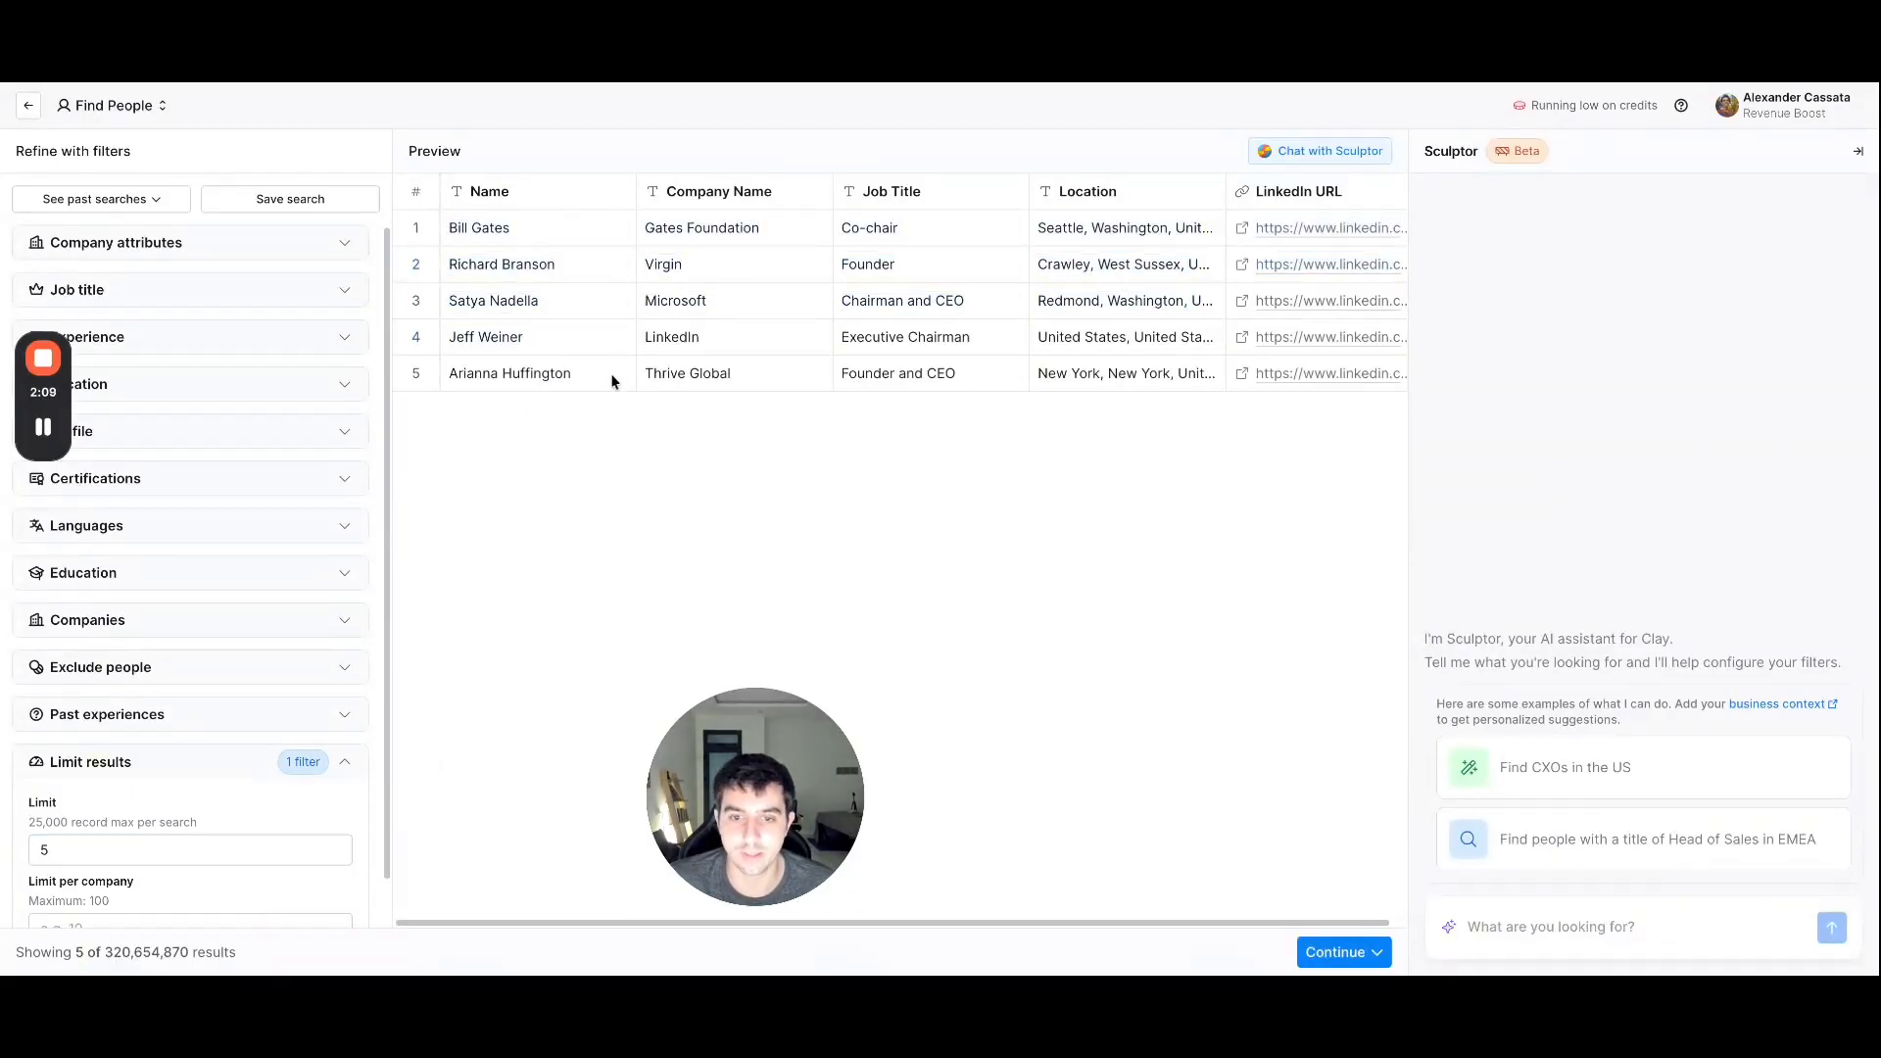
- Save the people search results to a new workbook and table, leaving all suggested enrichments unselected
left_click(1372, 952)
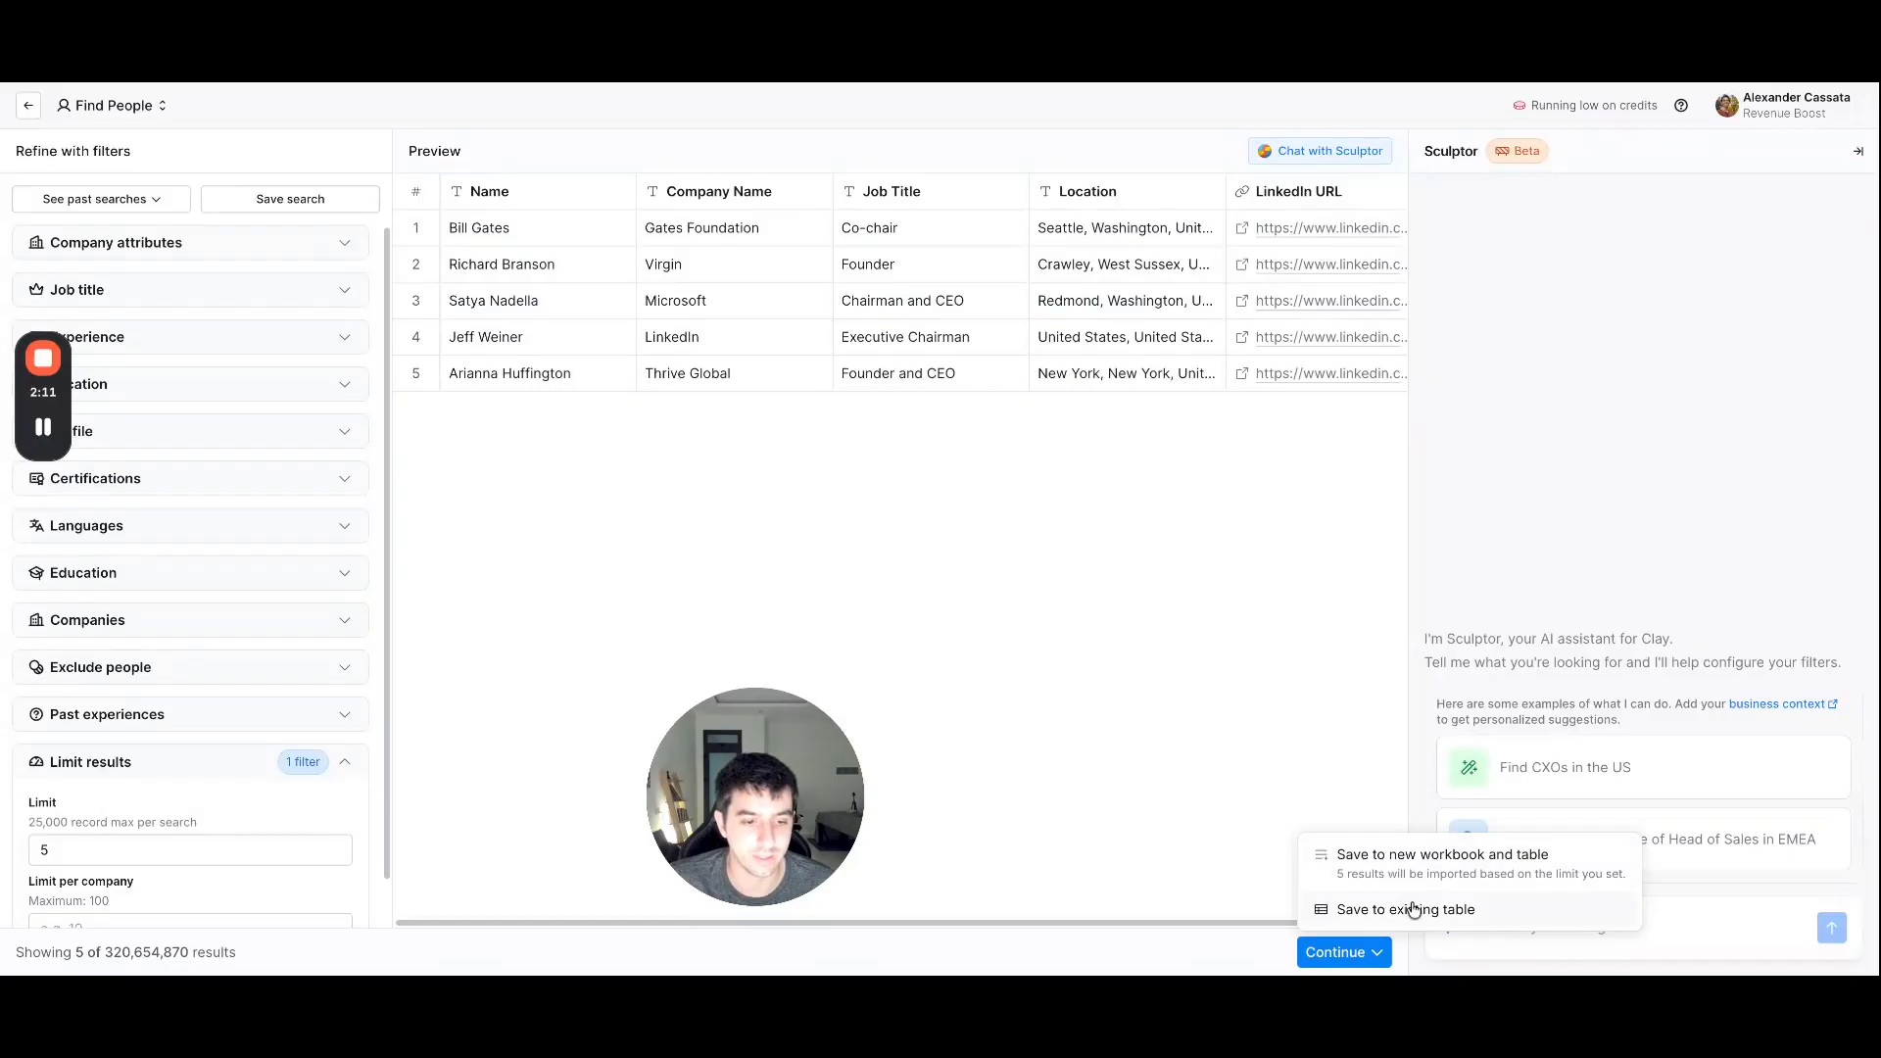
left_click(1447, 878)
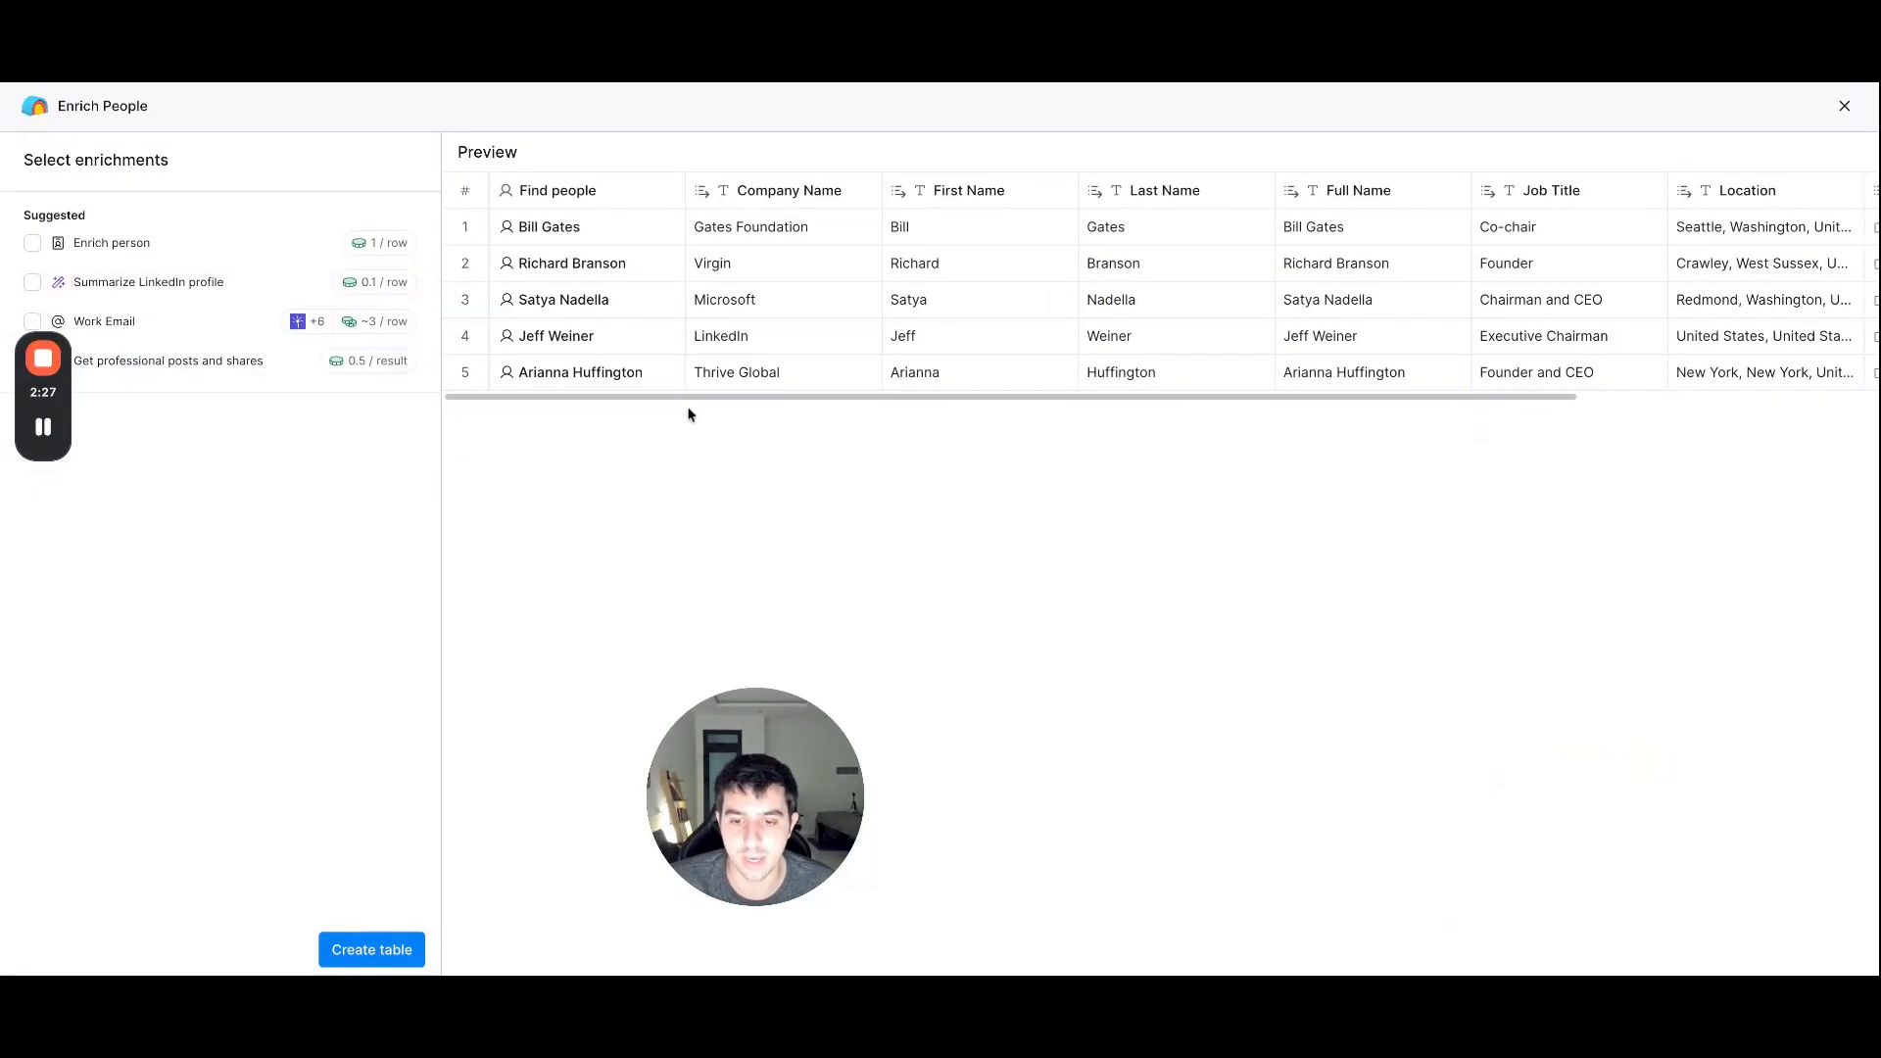
left_click_drag(698, 399, 1591, 378)
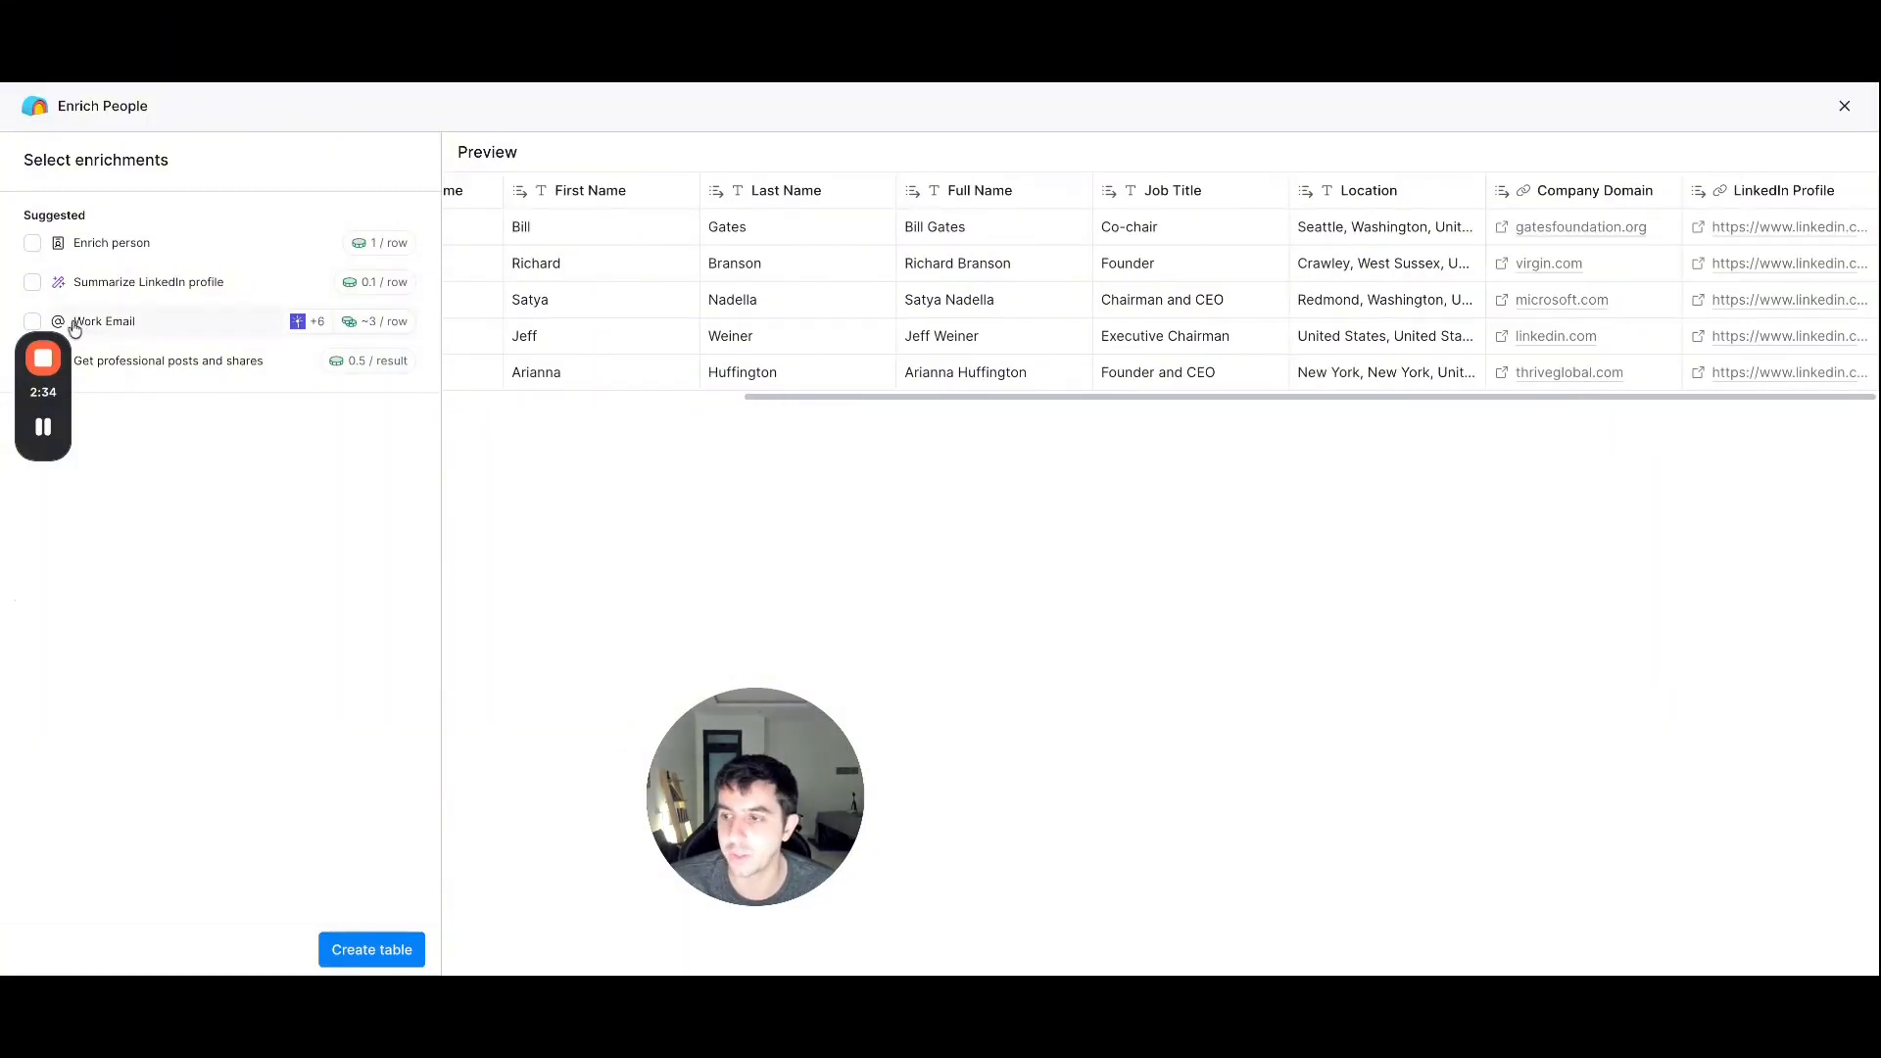
left_click(33, 323)
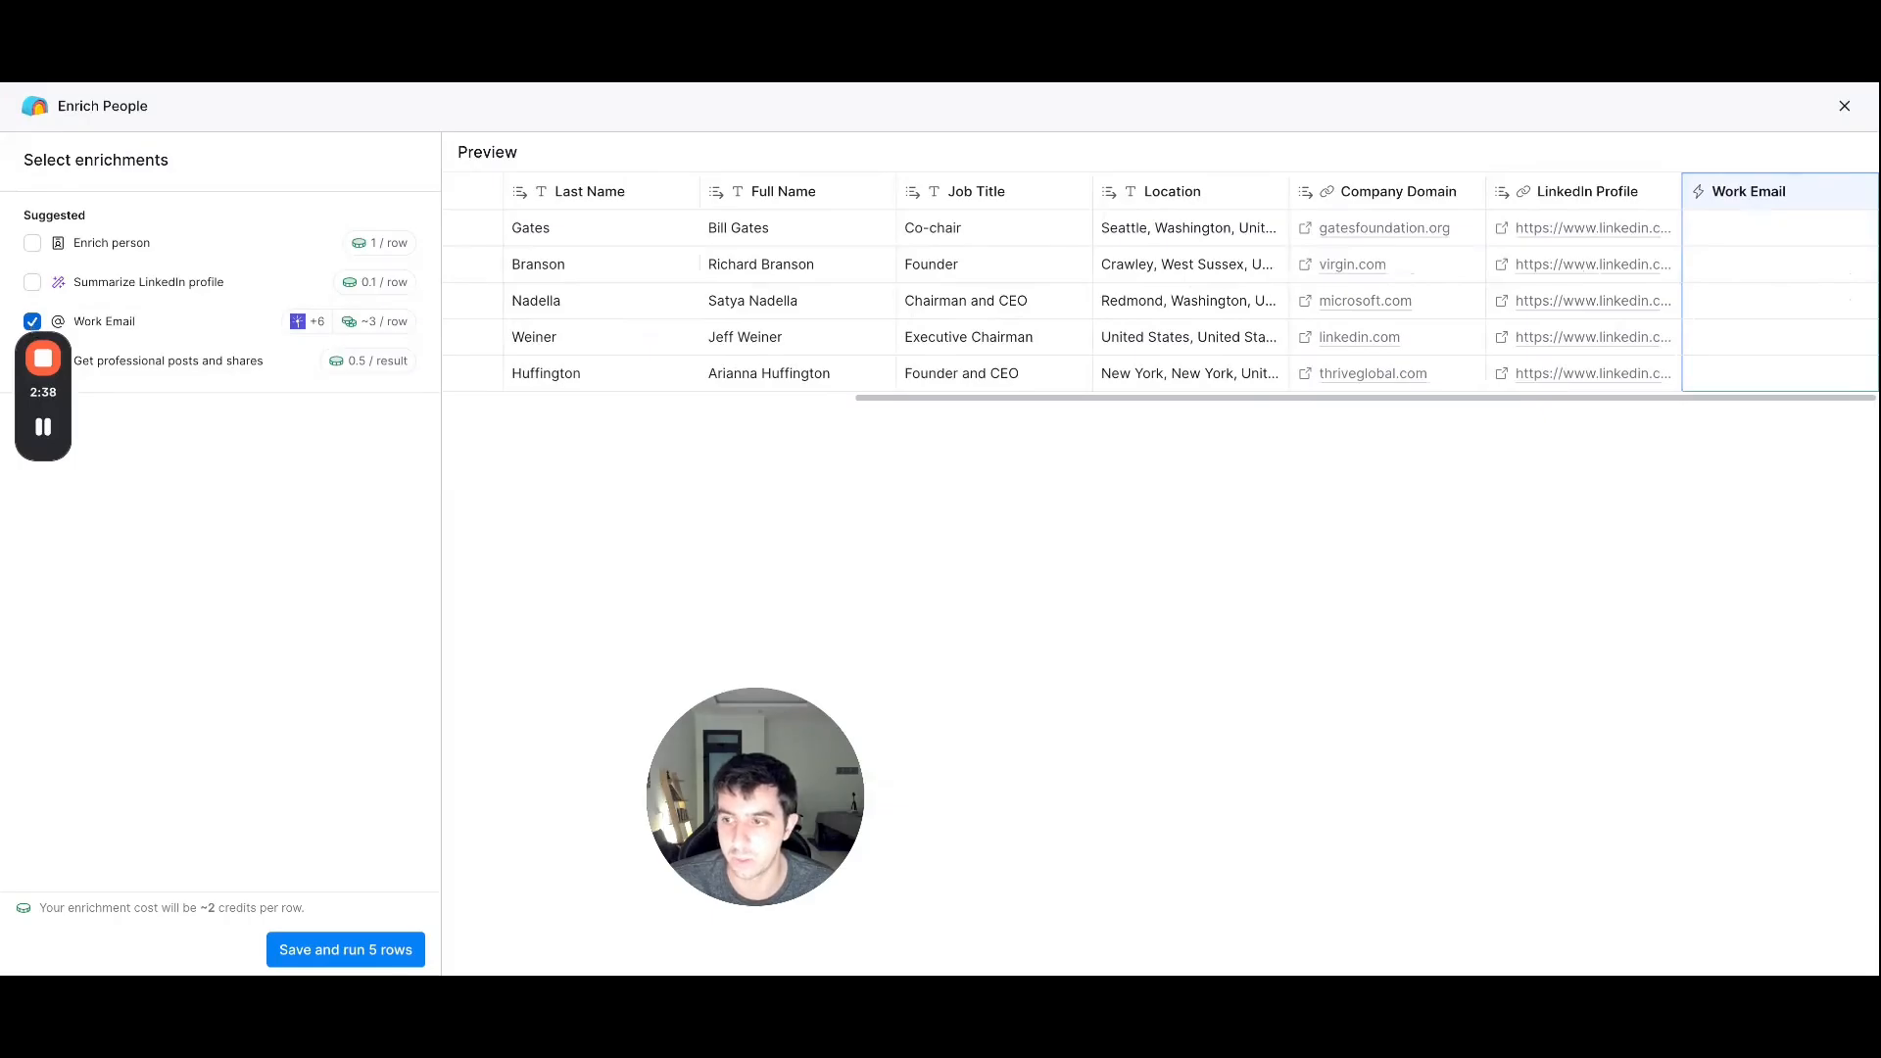
left_click(32, 321)
left_click(361, 949)
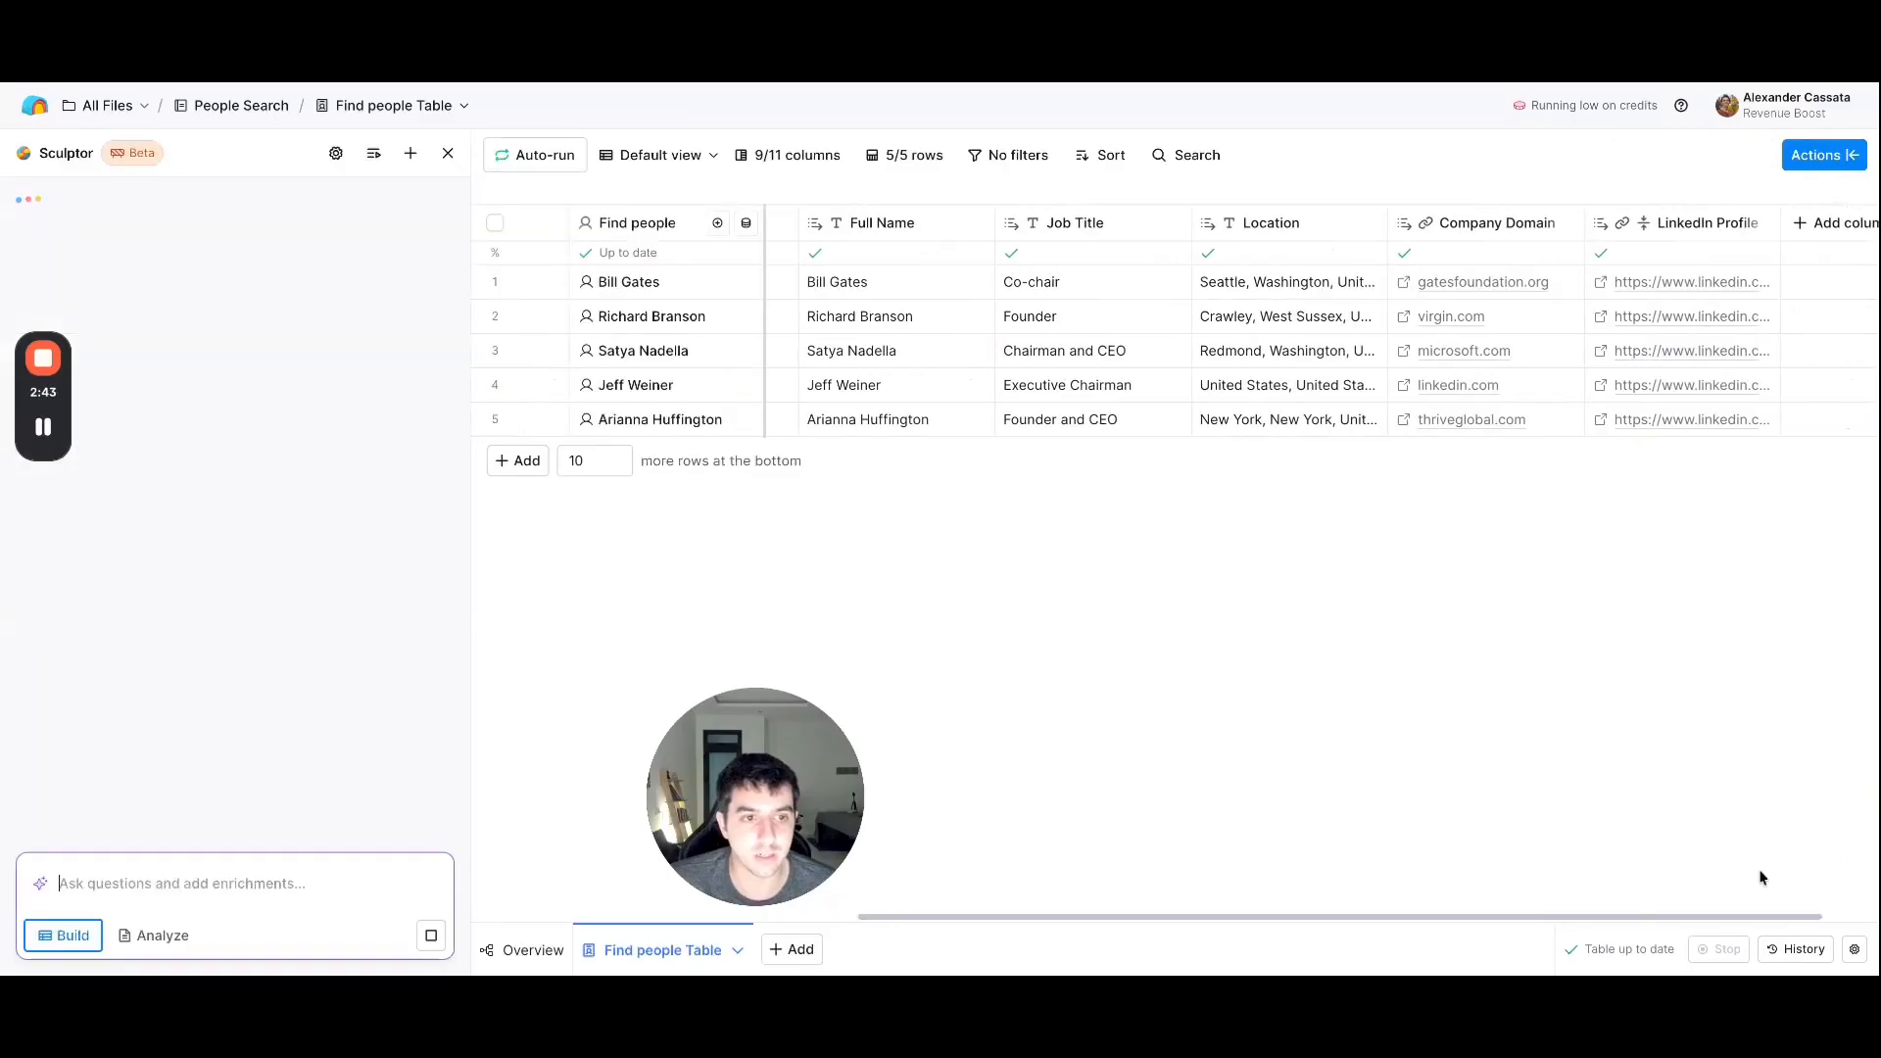
scroll(1389, 903, "right", 6)
left_click_drag(1264, 926, 1480, 913)
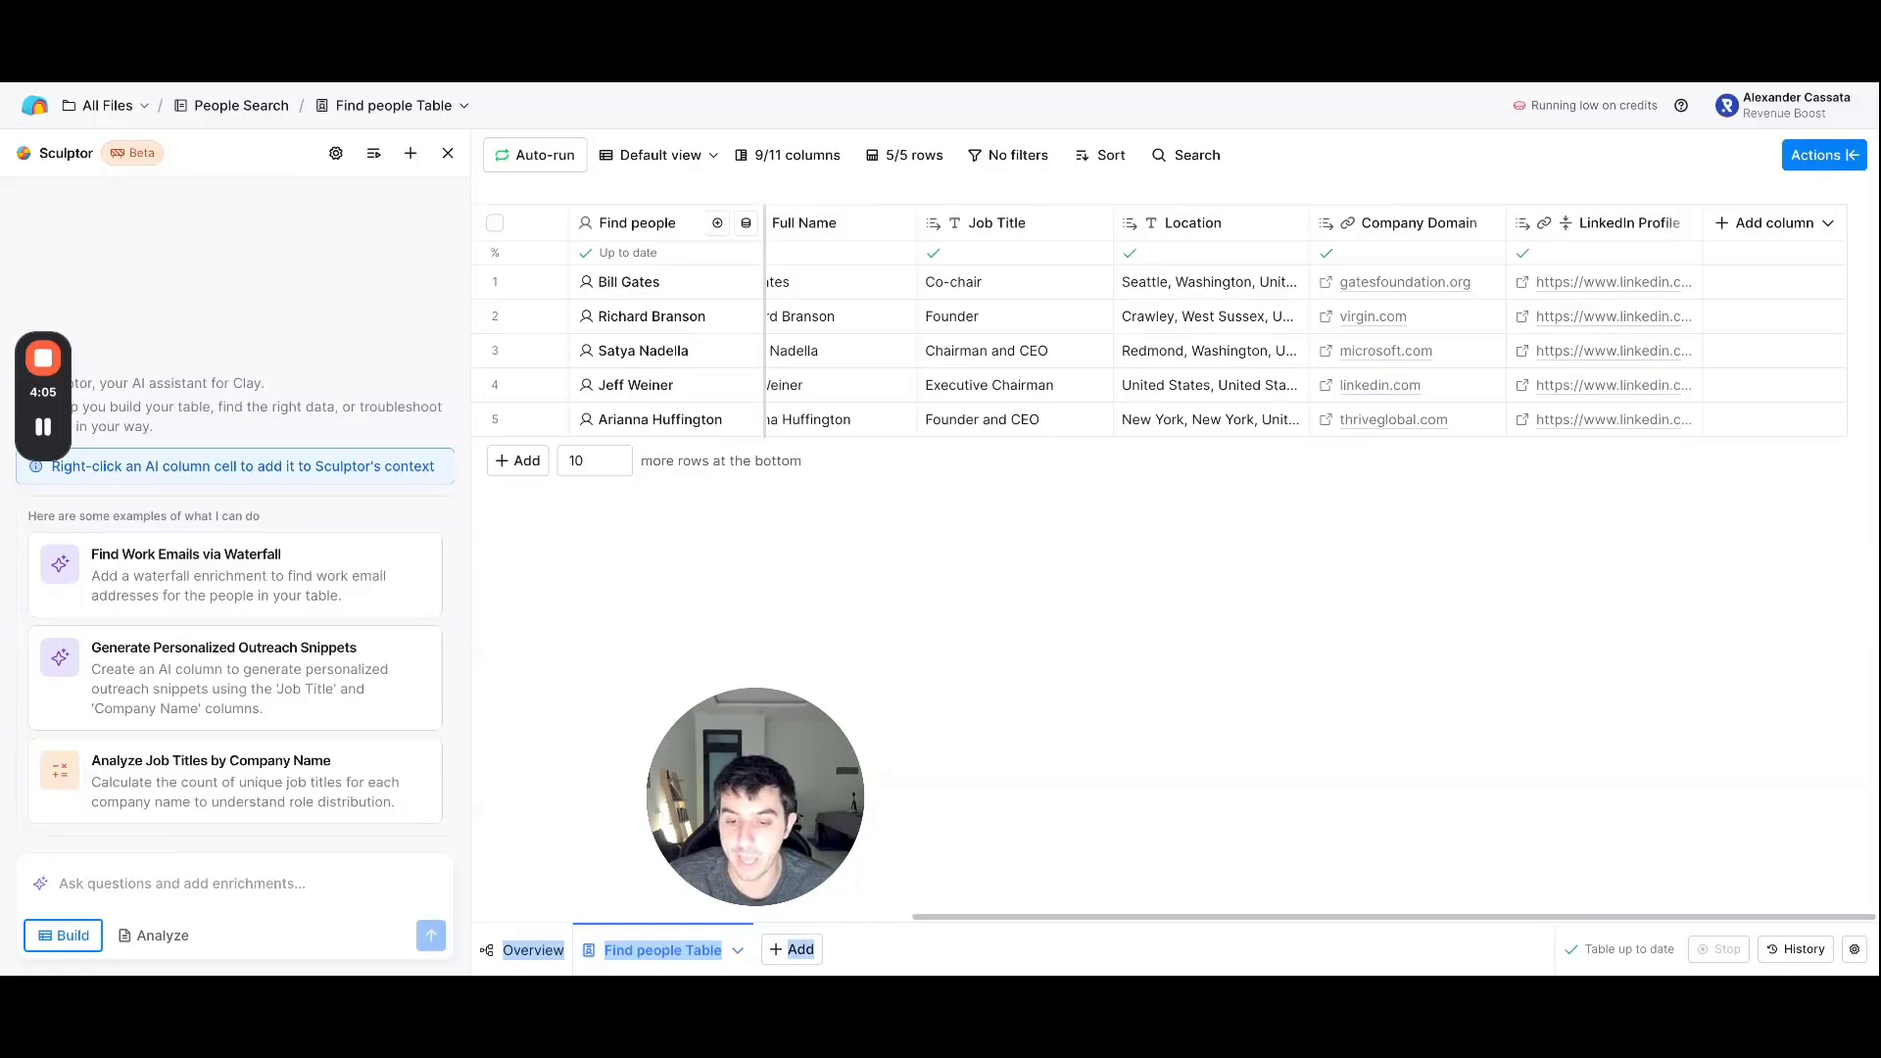
left_click_drag(1289, 917, 1345, 918)
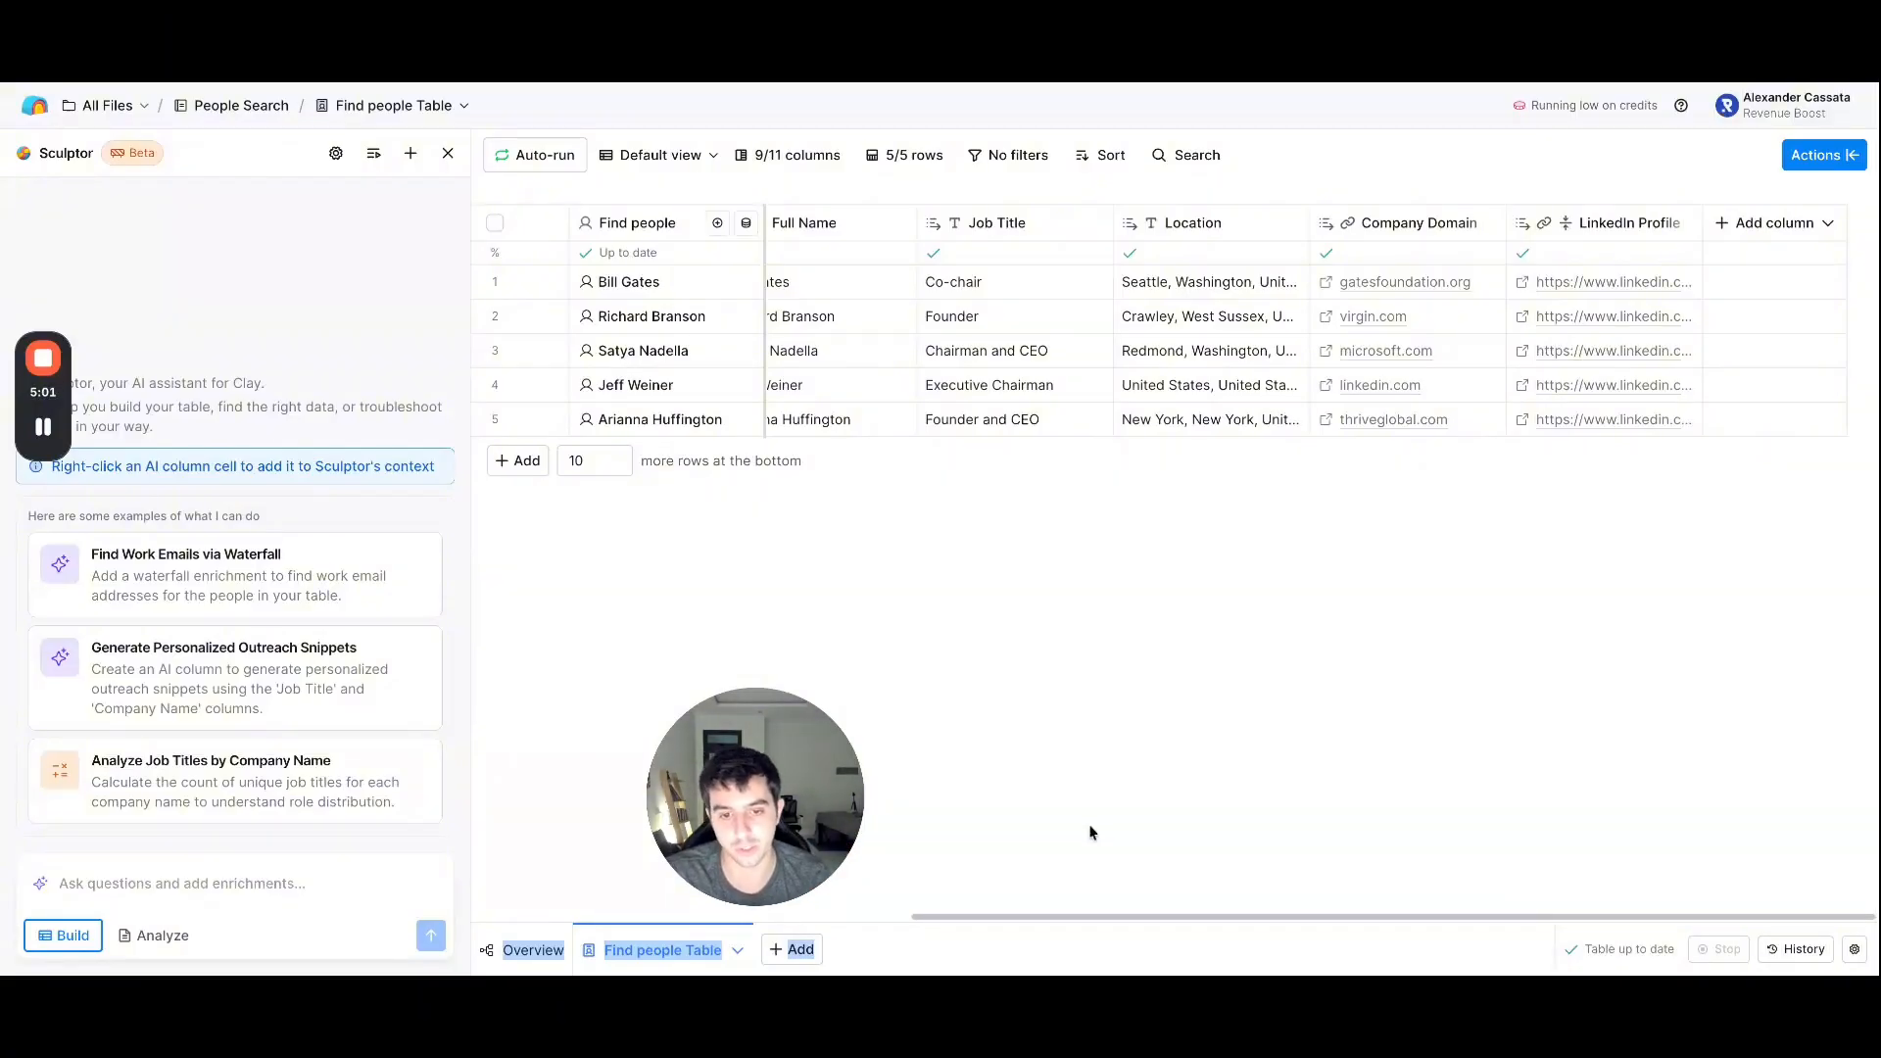
left_click_drag(1079, 917, 1231, 914)
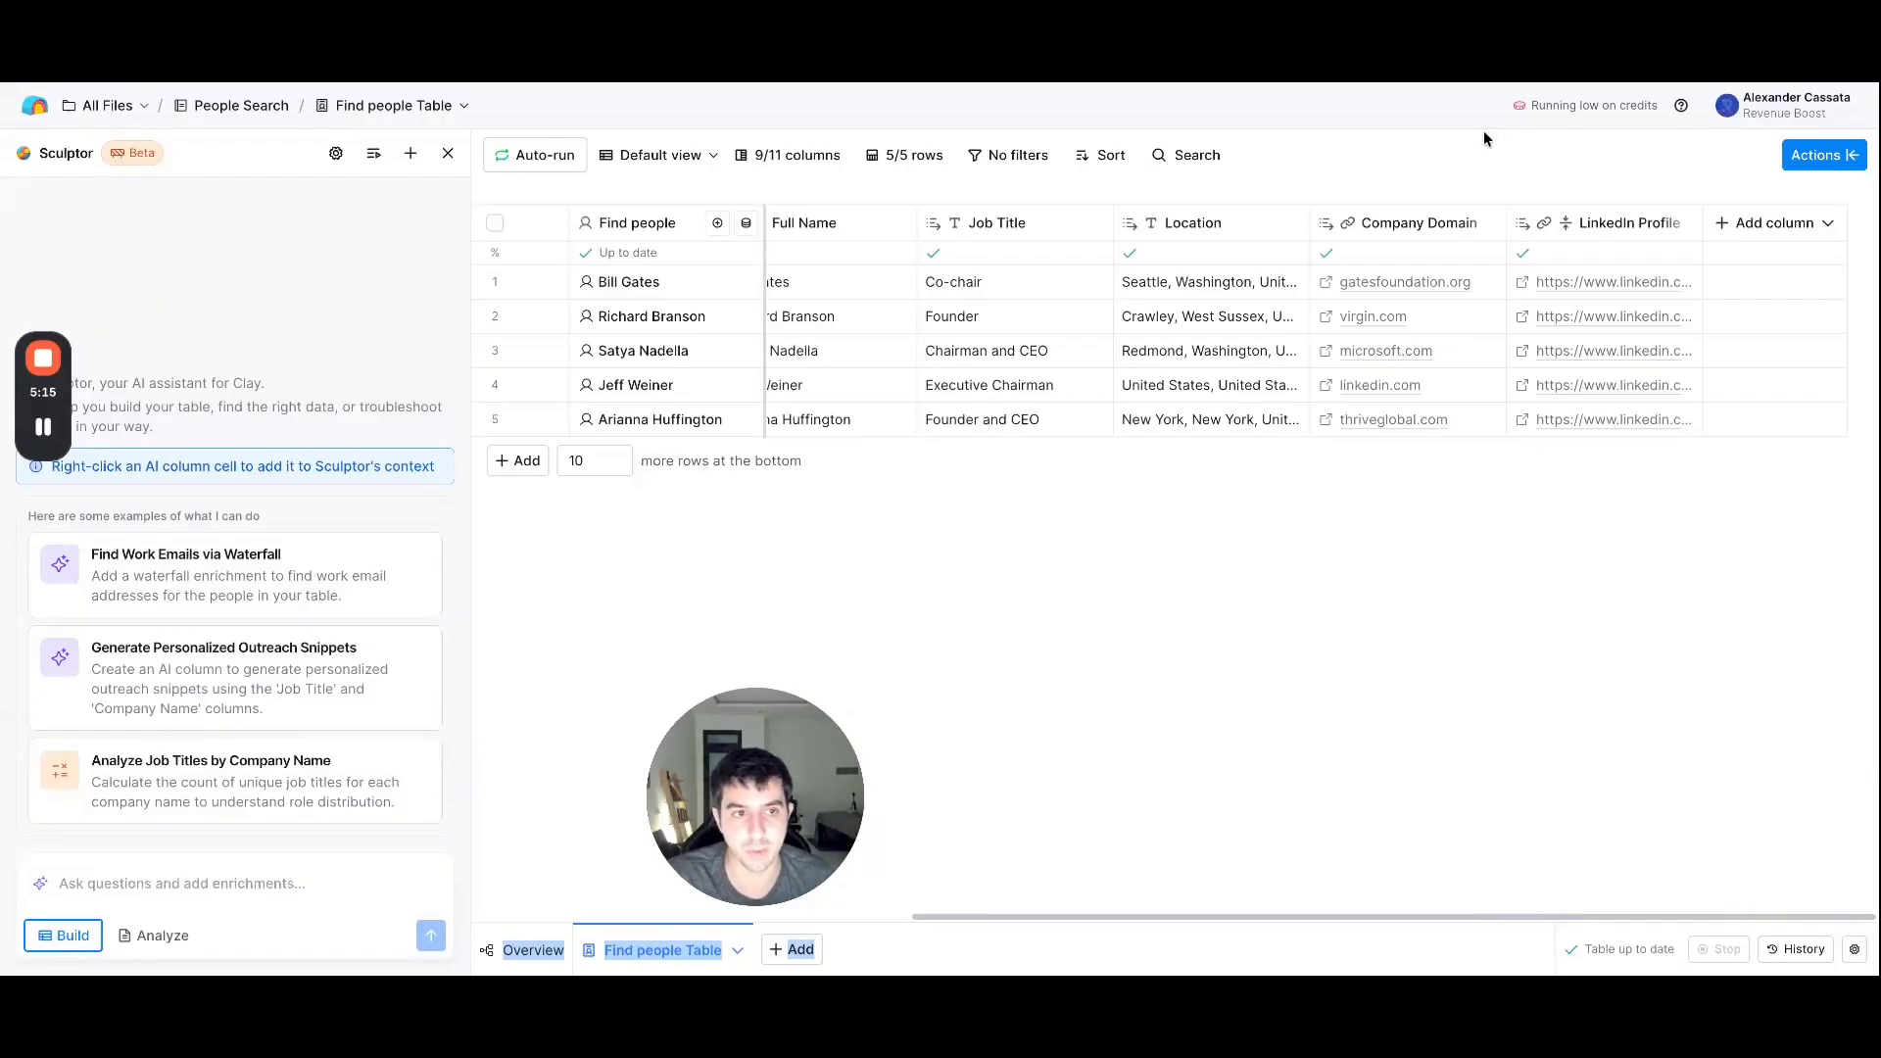
left_click(1482, 243)
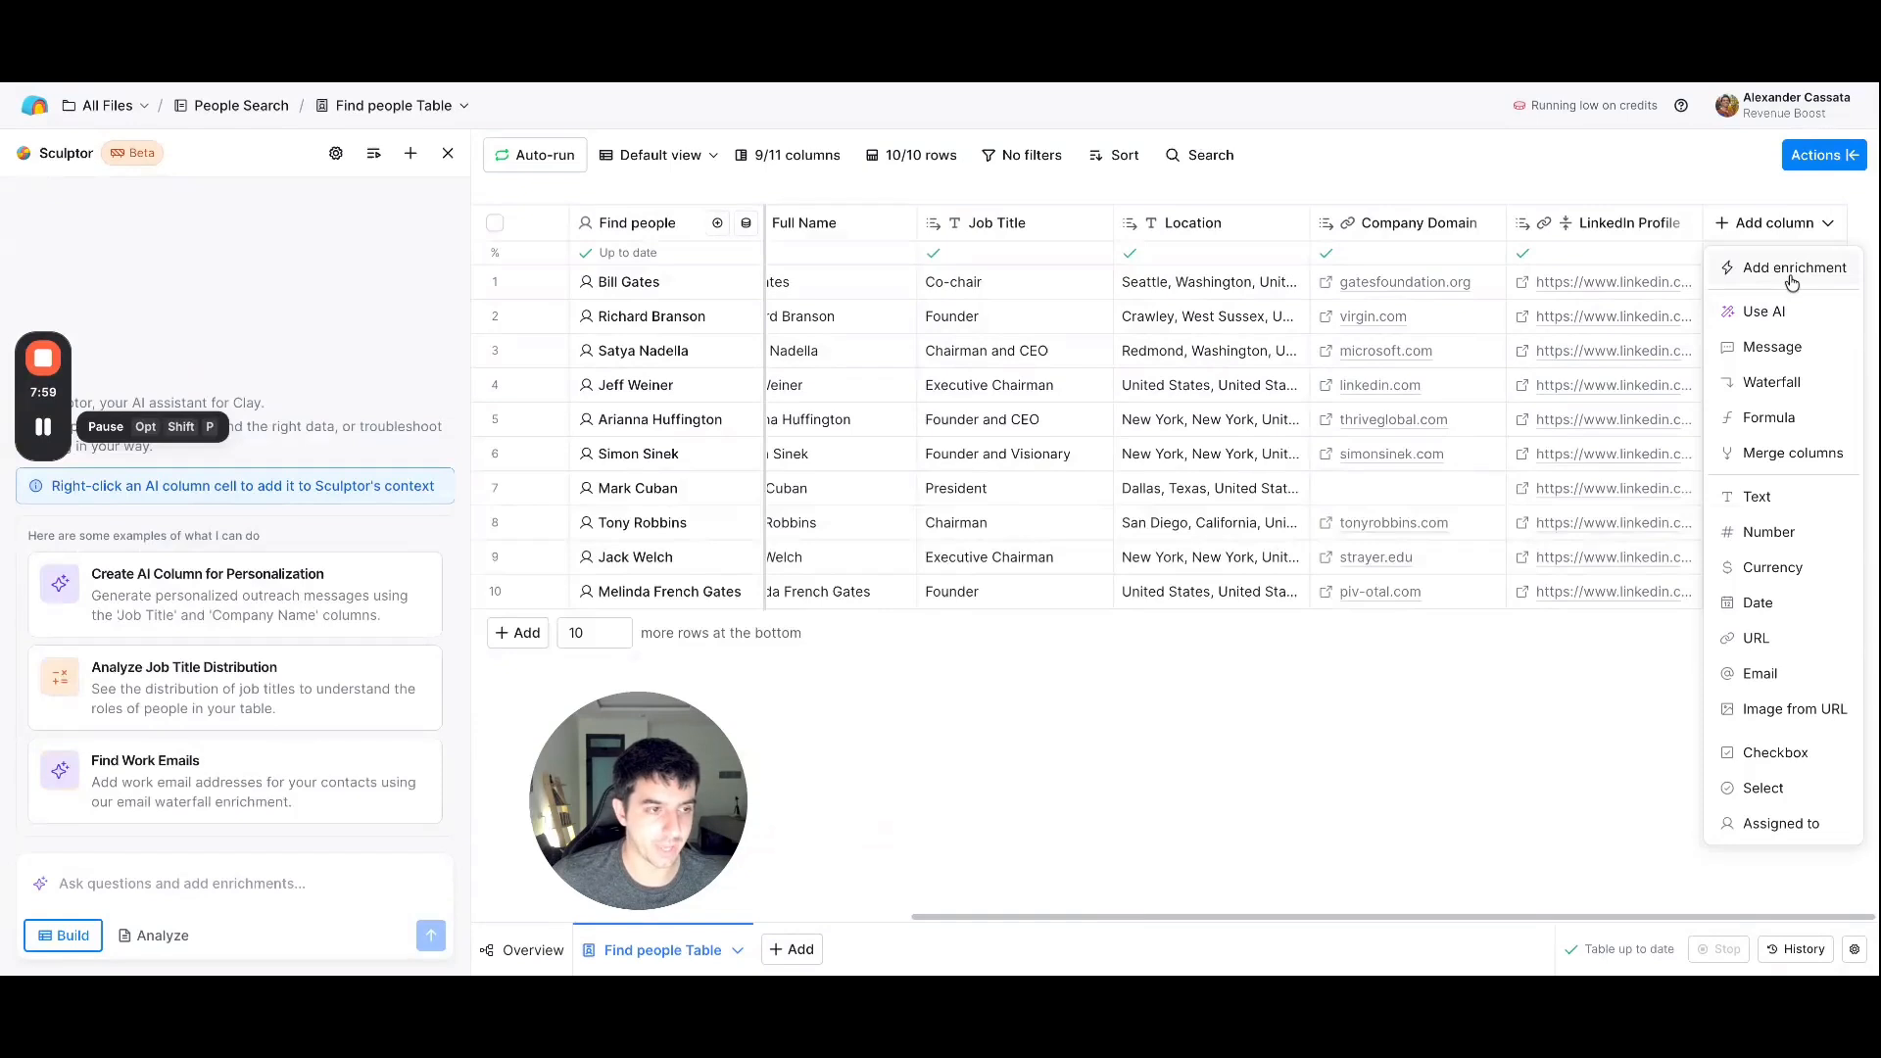
- Add a Work Email waterfall enrichment to the people table and look over its configured data providers
left_click(1793, 283)
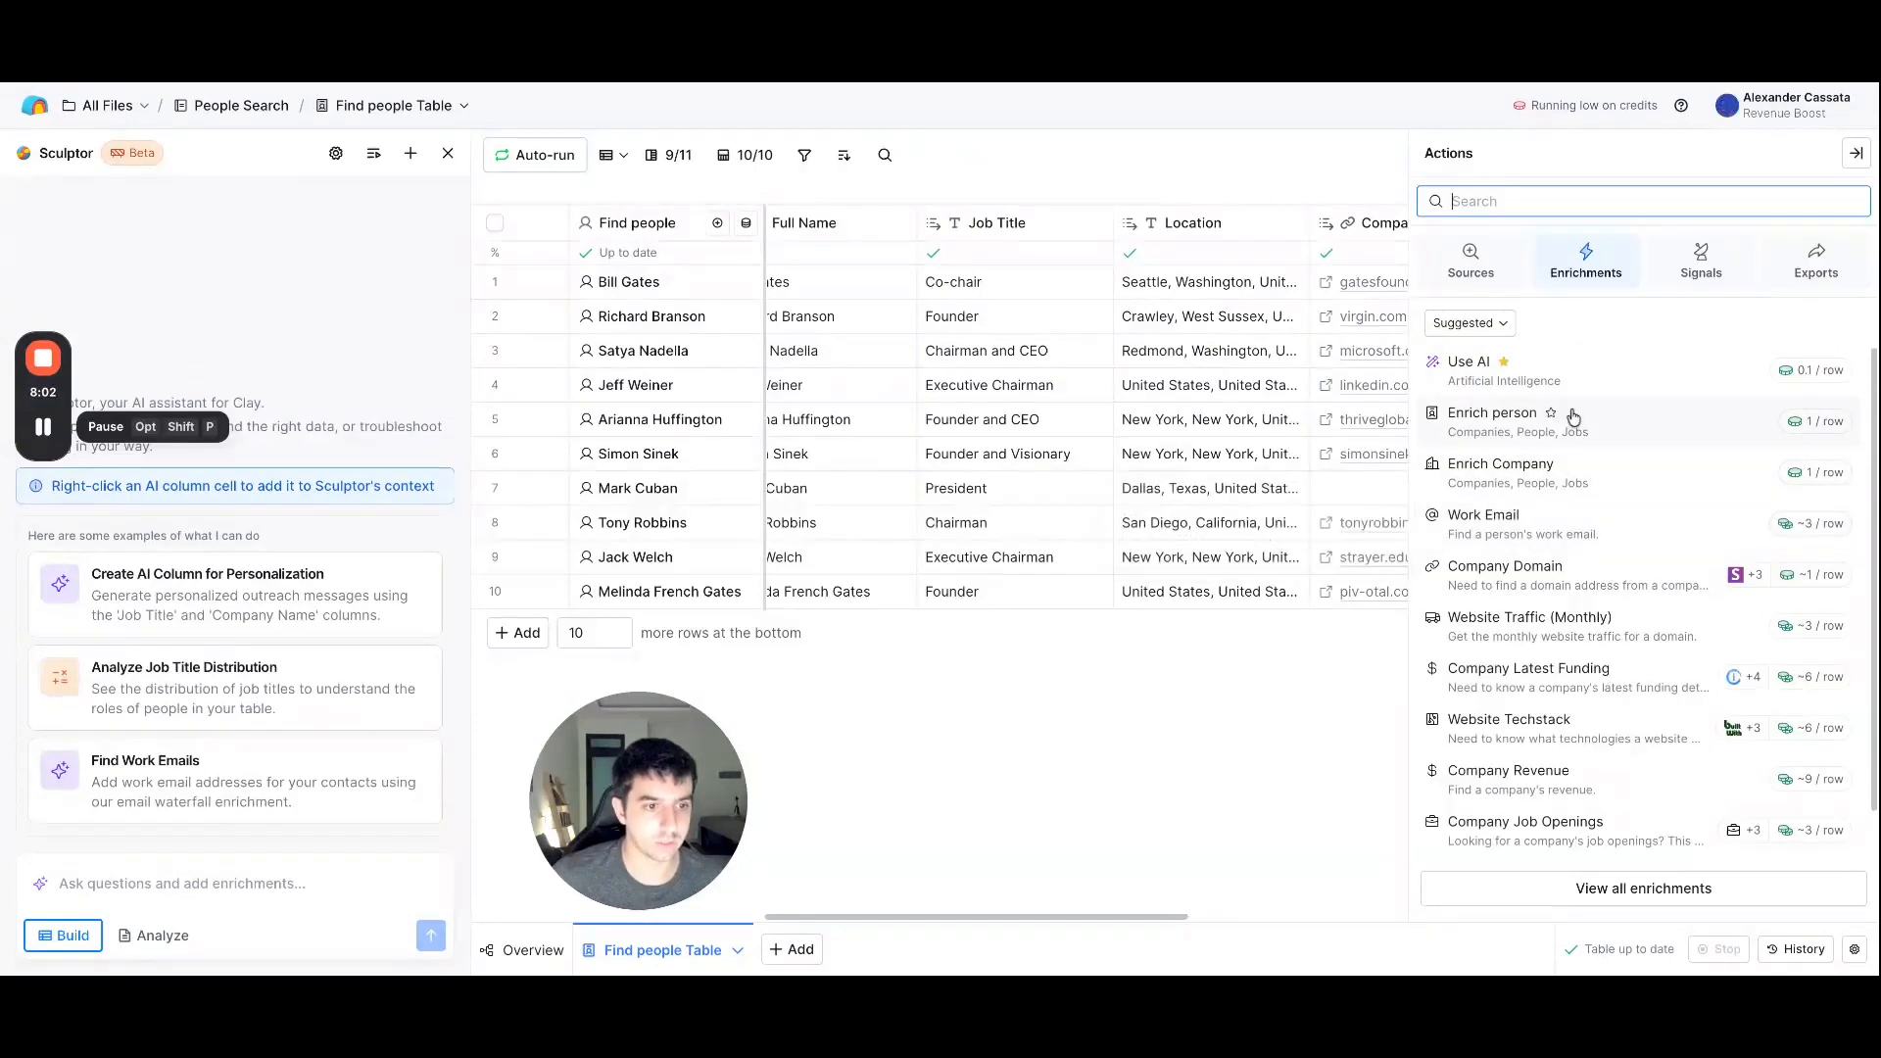
left_click(1576, 509)
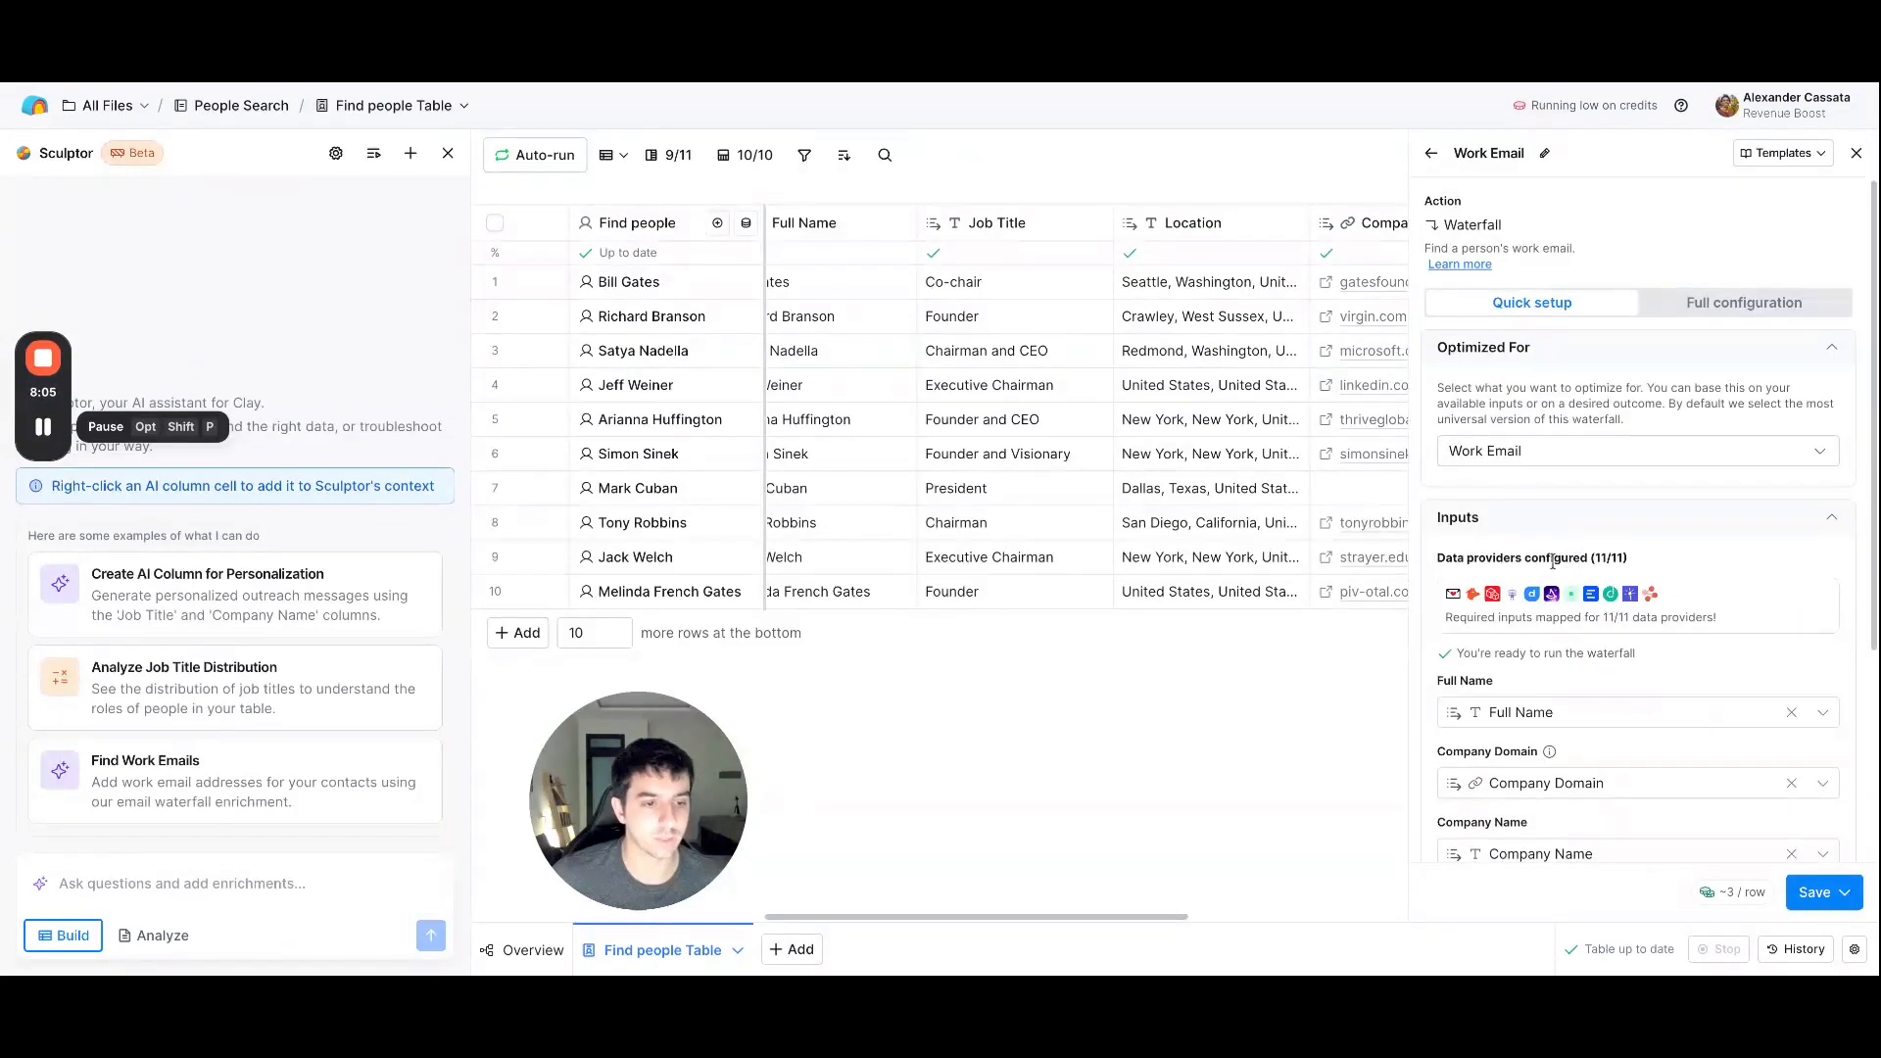
scroll(1553, 562, "down", 2)
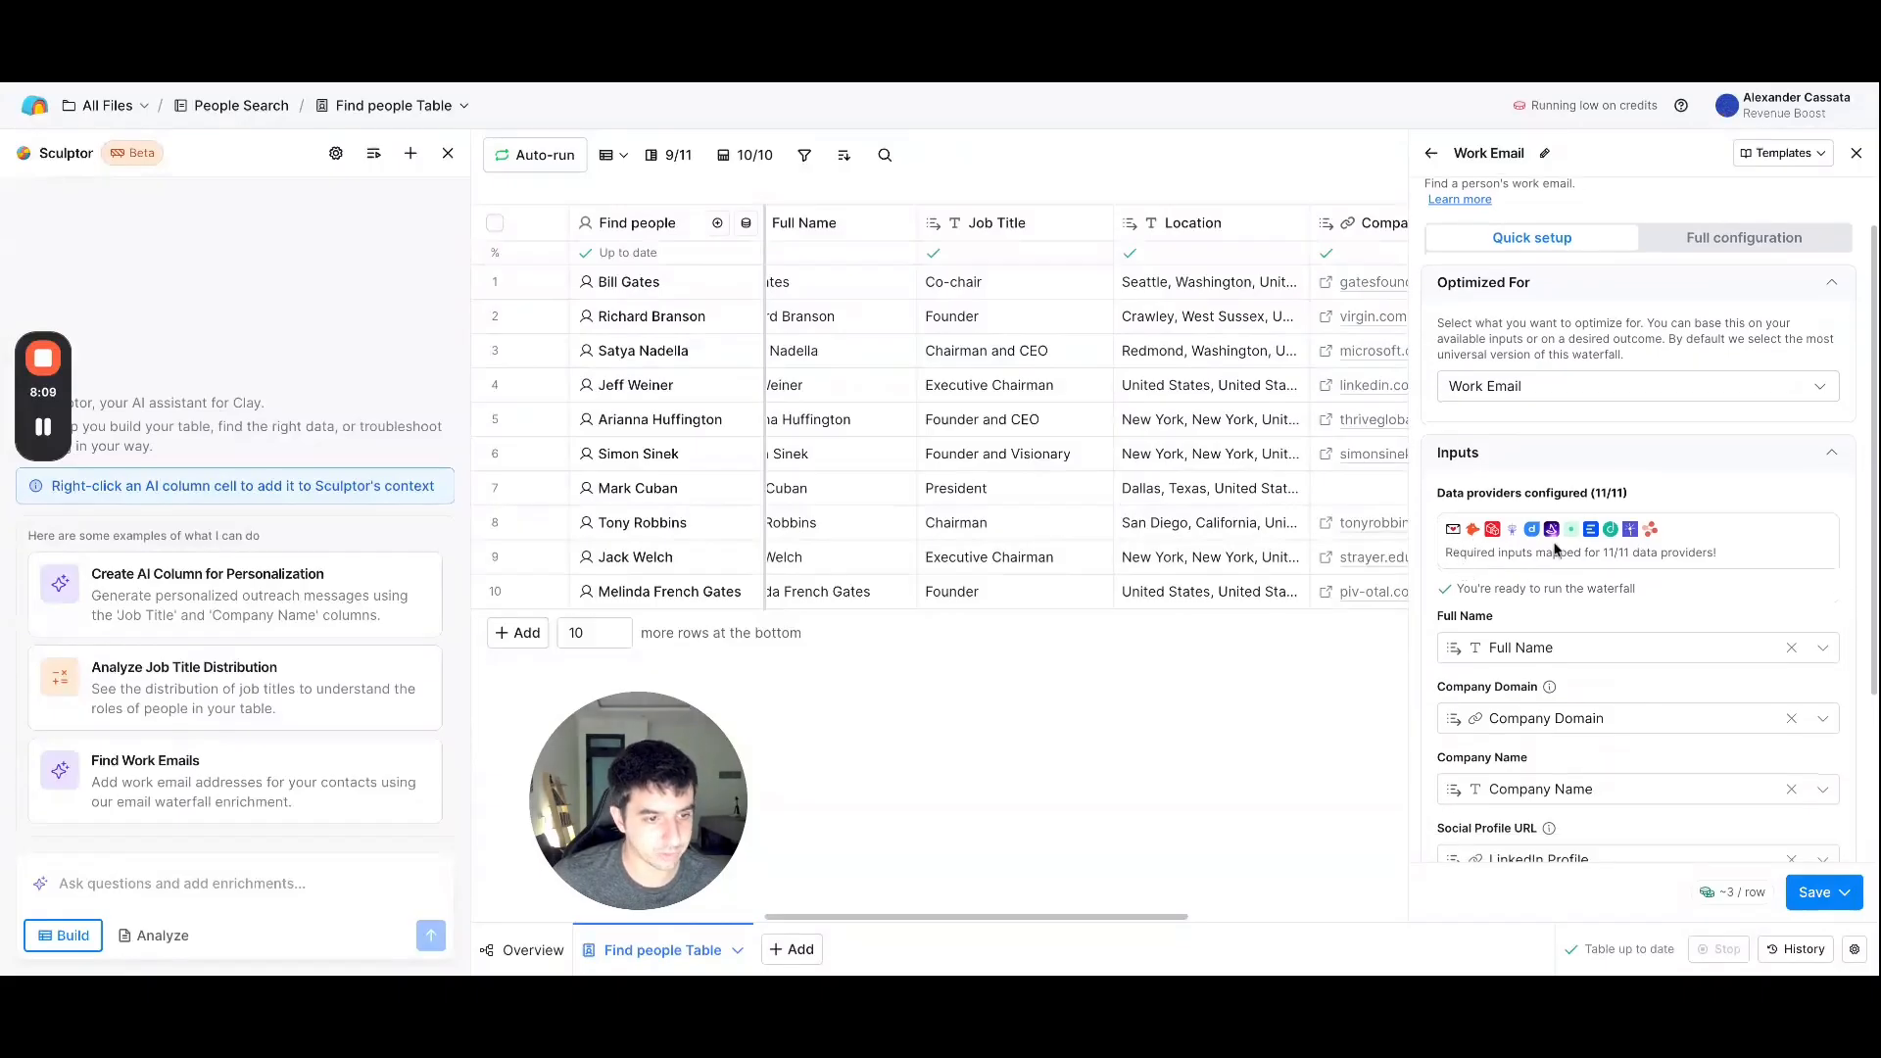
mouse_move(1553, 529)
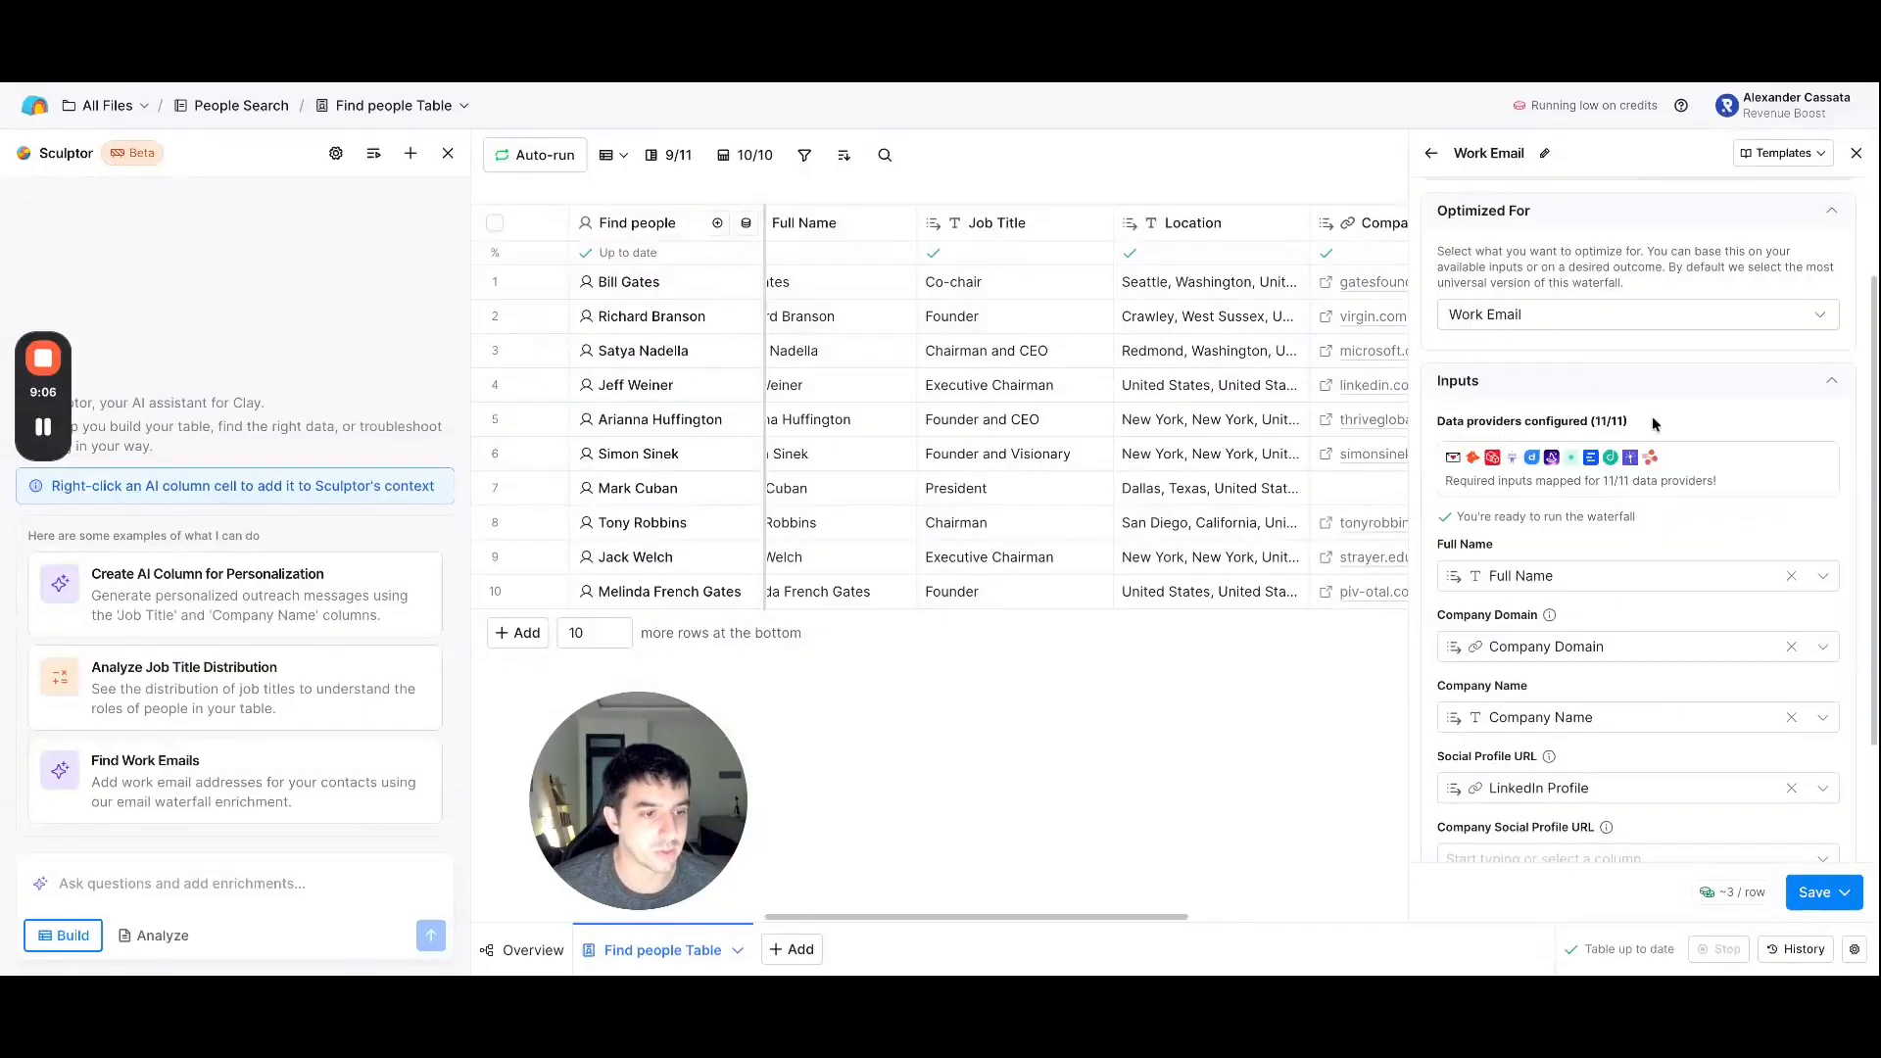
- Check the columns mapped to the Work Email waterfall's full name, company domain and social profile inputs, and save the enrichment
left_click(1814, 389)
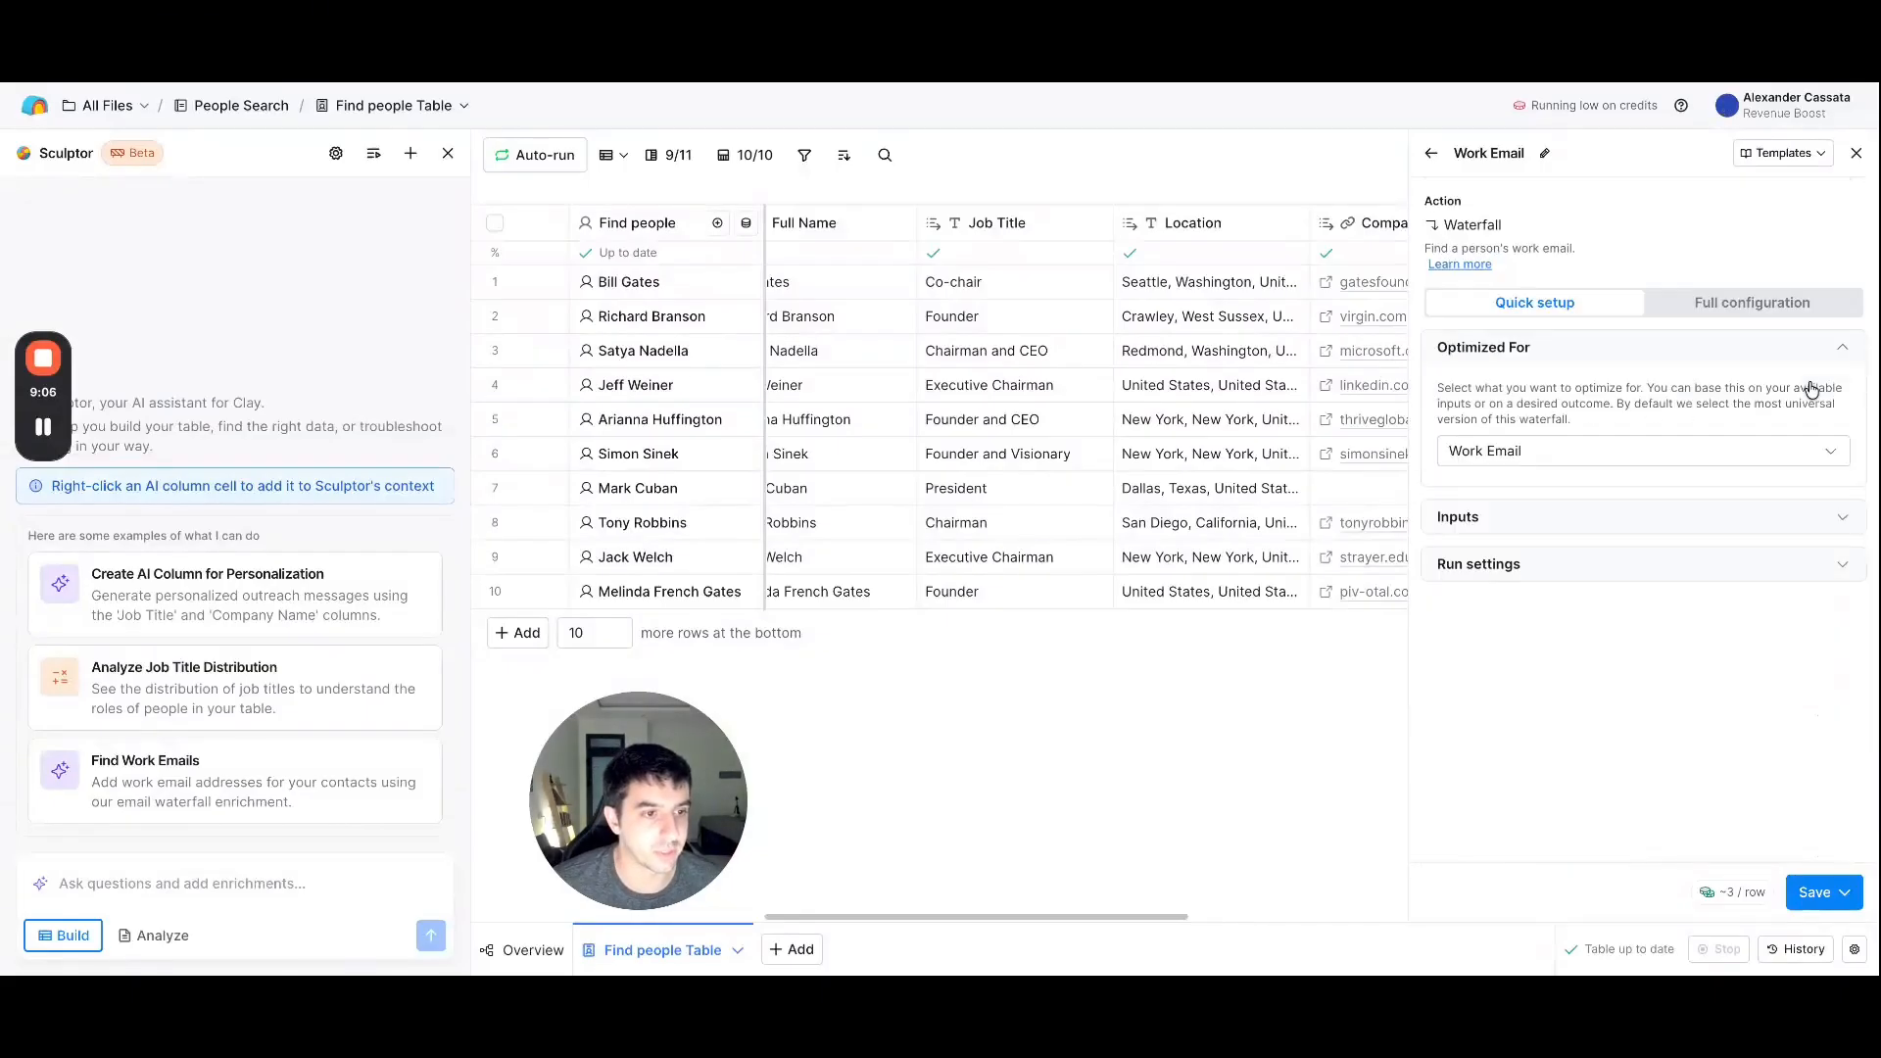
left_click(1780, 520)
mouse_move(1599, 412)
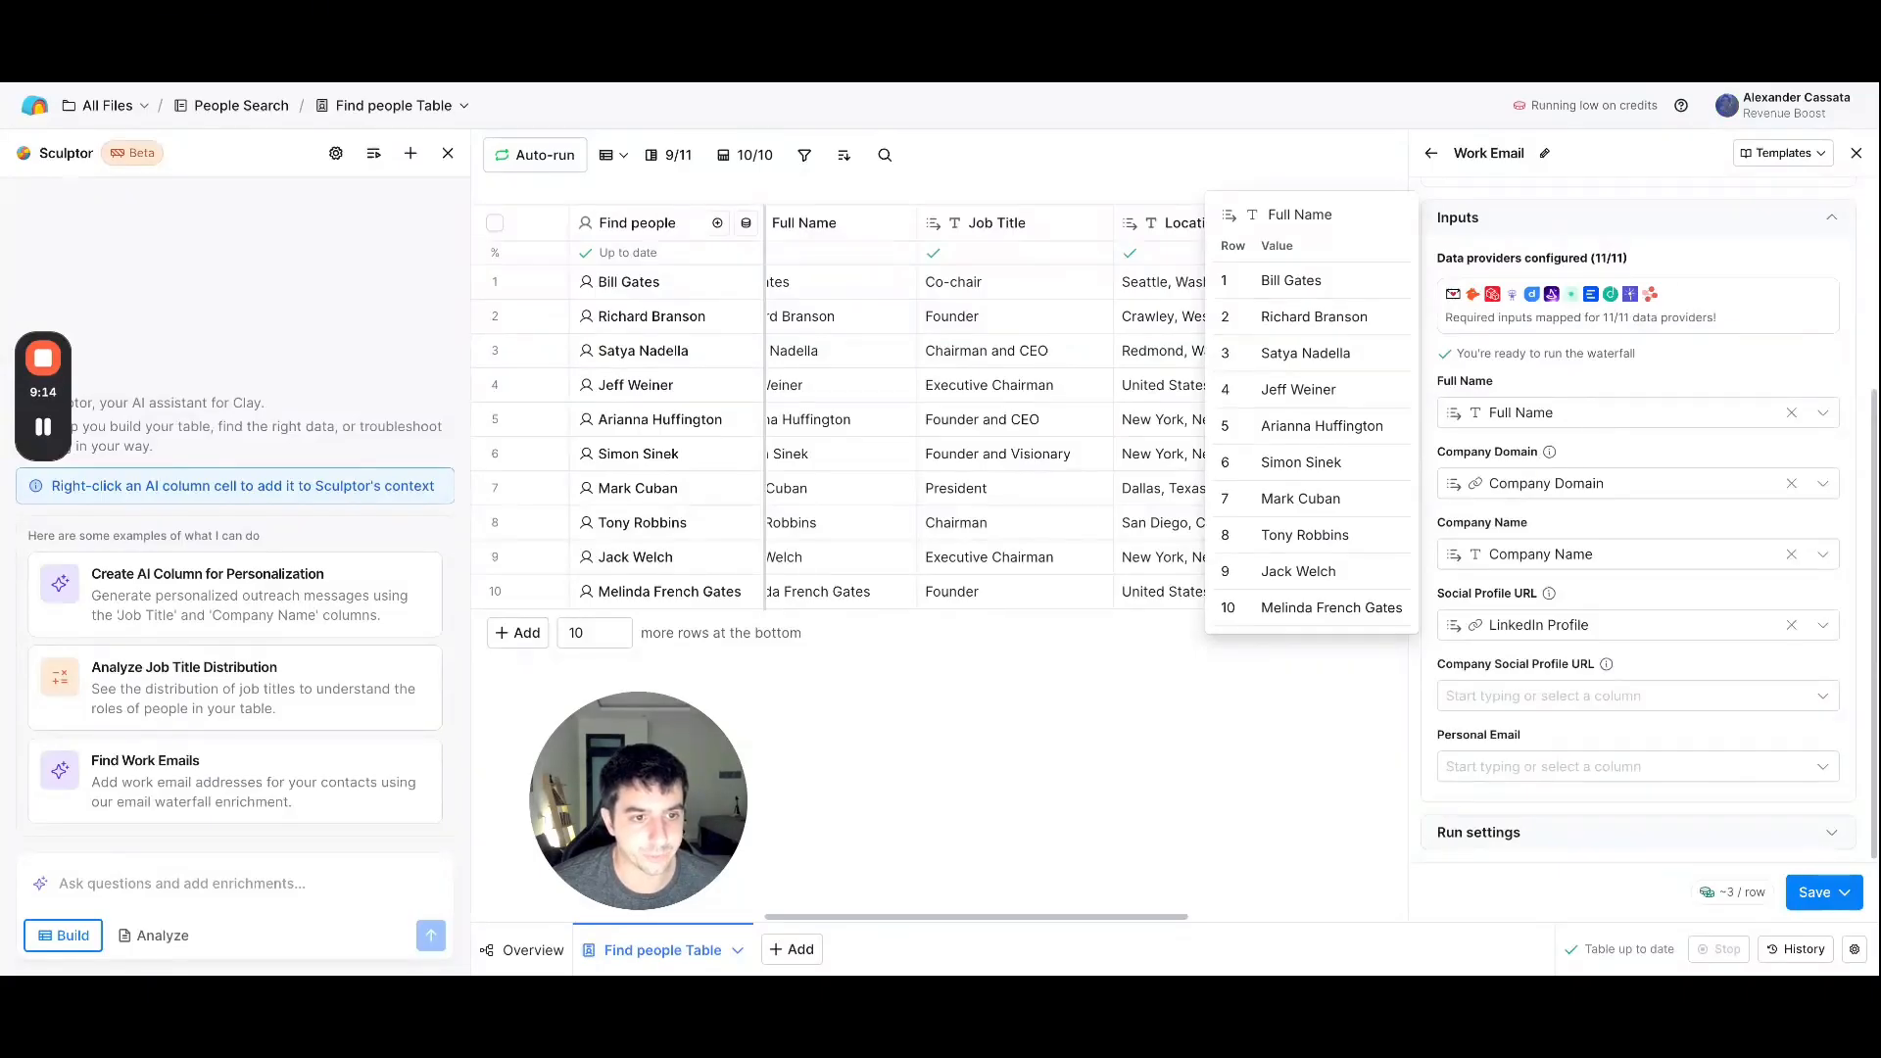
mouse_move(1539, 490)
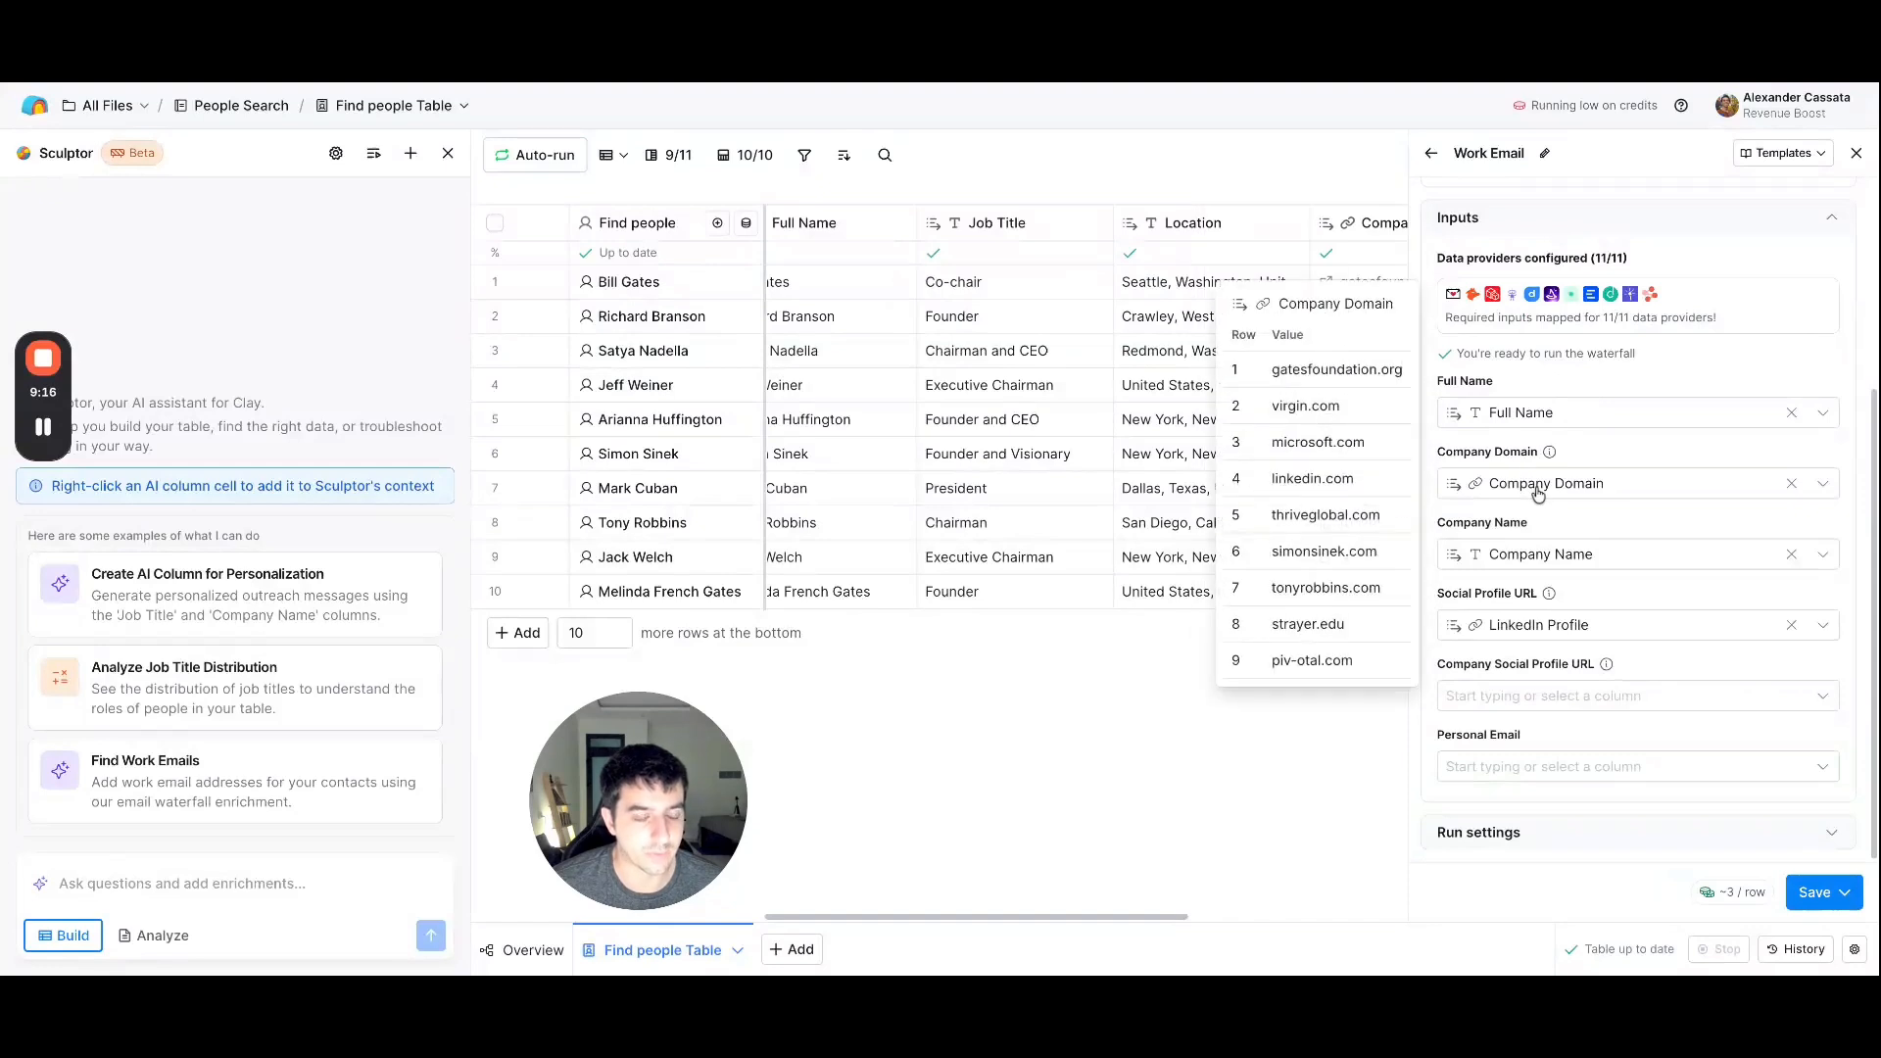
mouse_move(1556, 624)
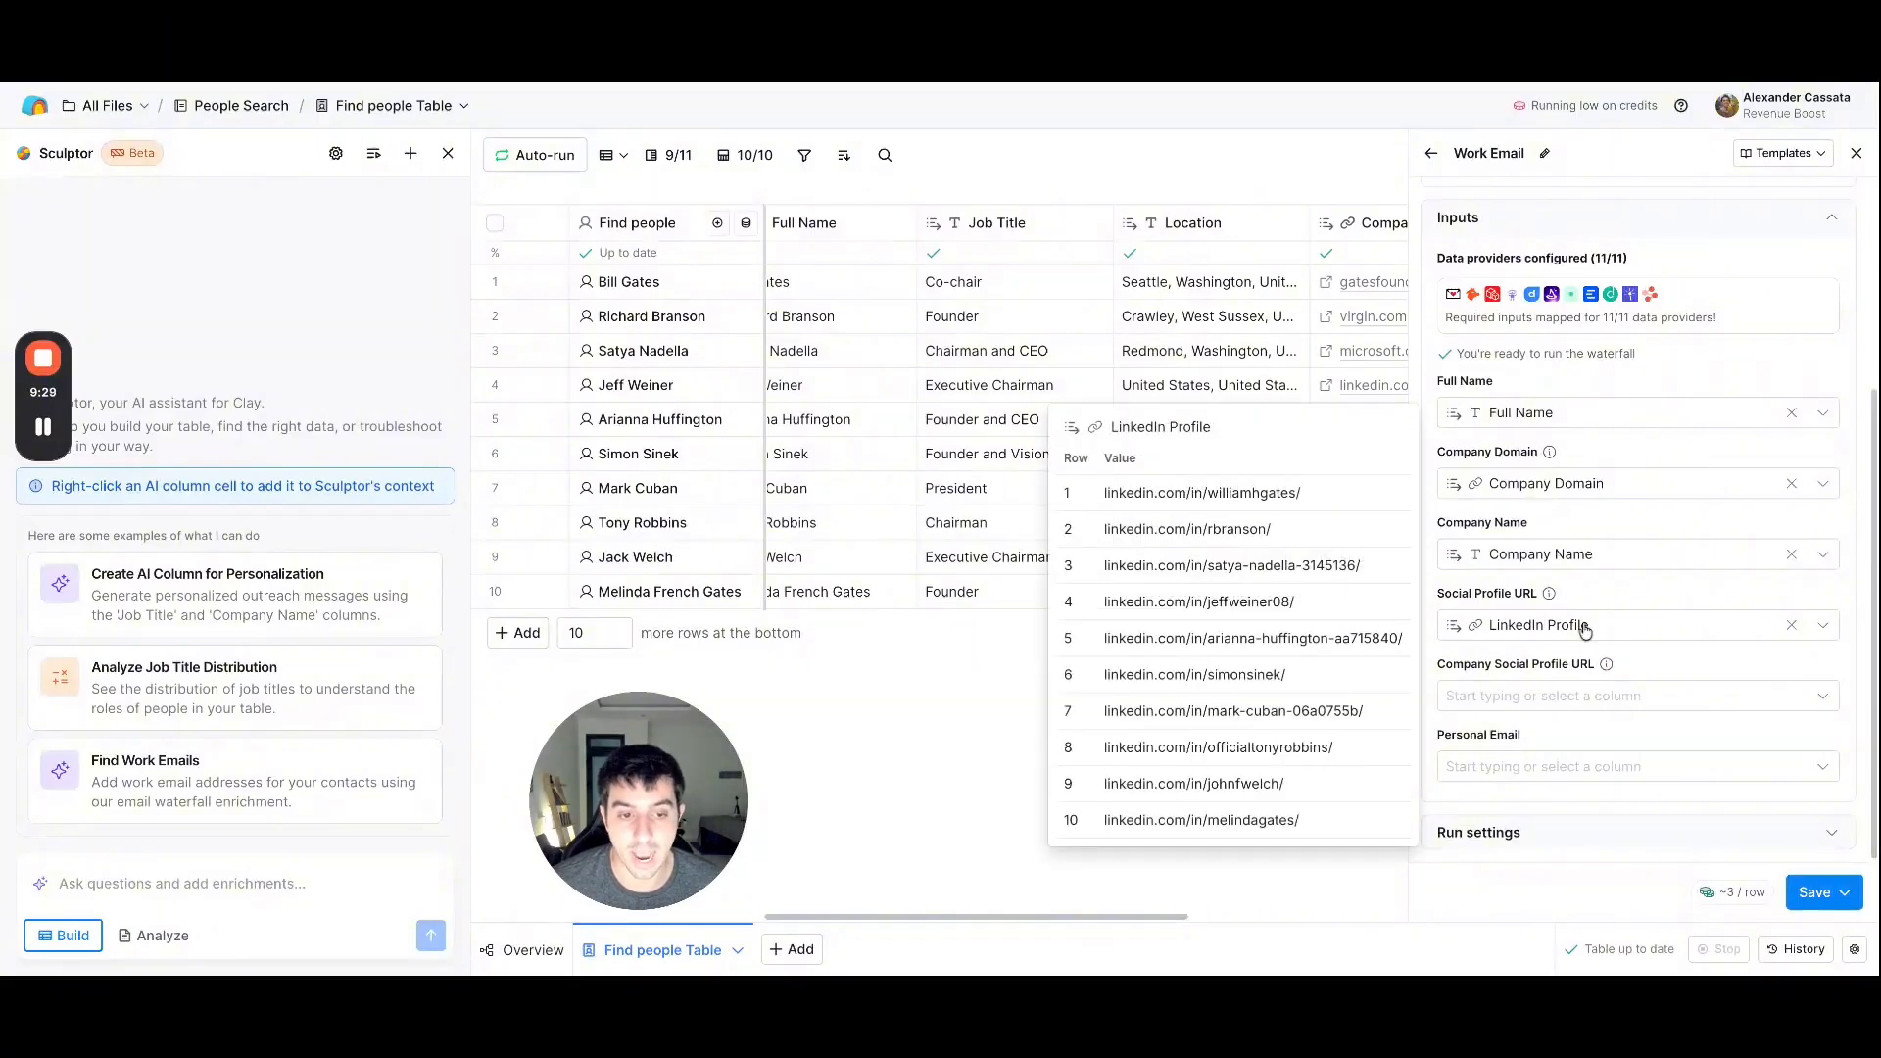
left_click(1818, 892)
left_click(1703, 850)
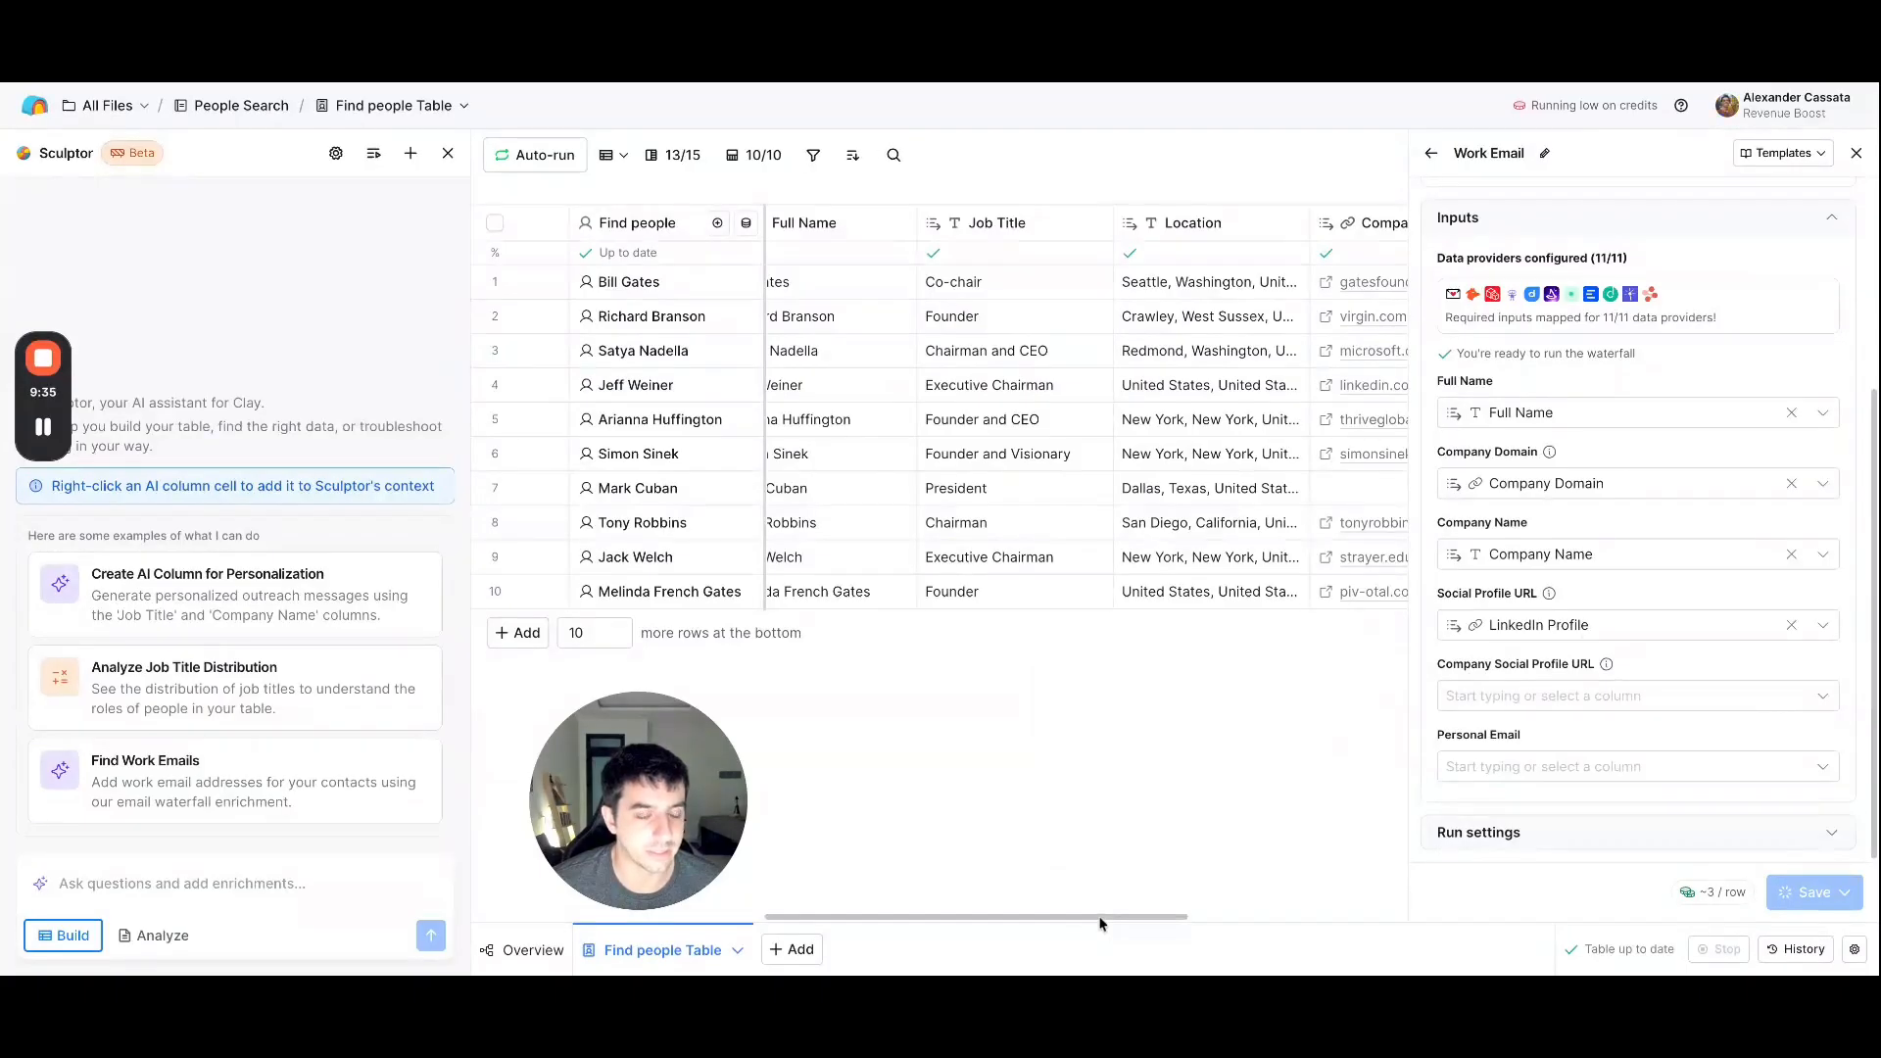
- Expand the Work Email column group in the table to show its individual provider and validation columns
left_click_drag(1103, 919, 1143, 925)
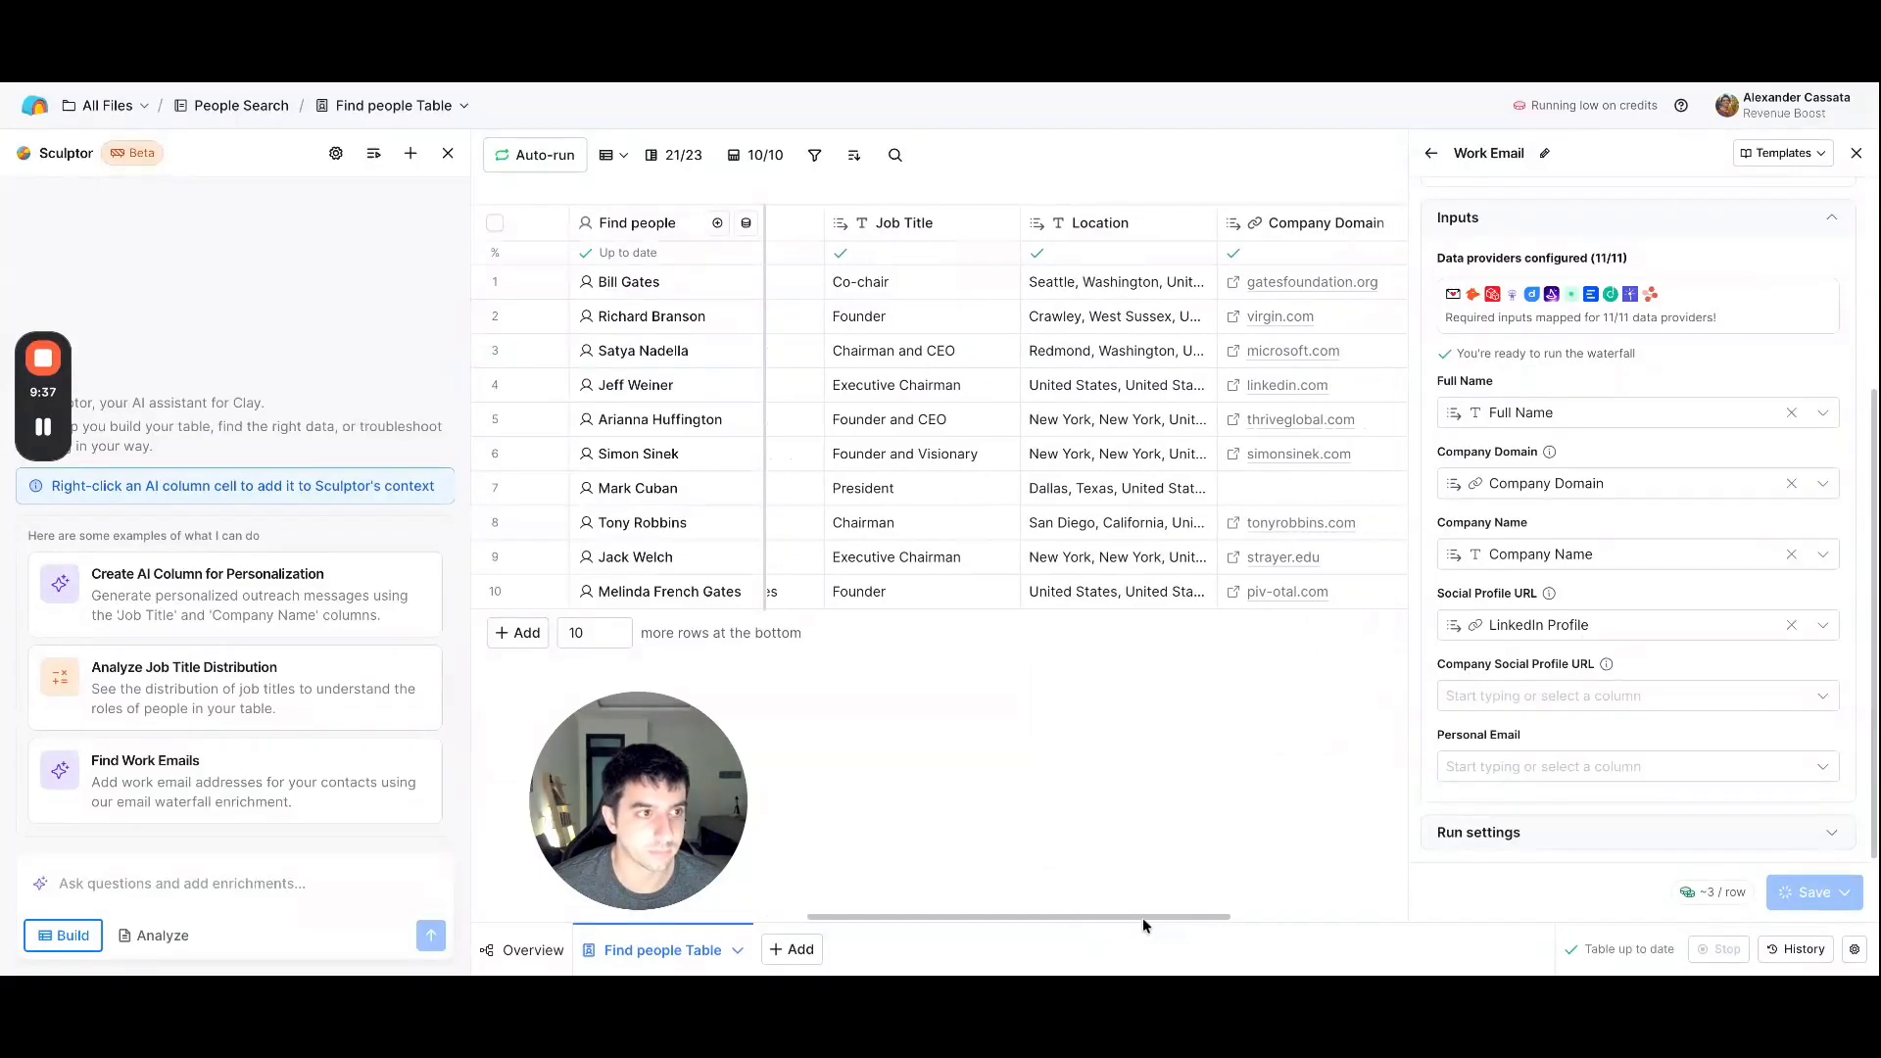
left_click_drag(1142, 921, 1713, 916)
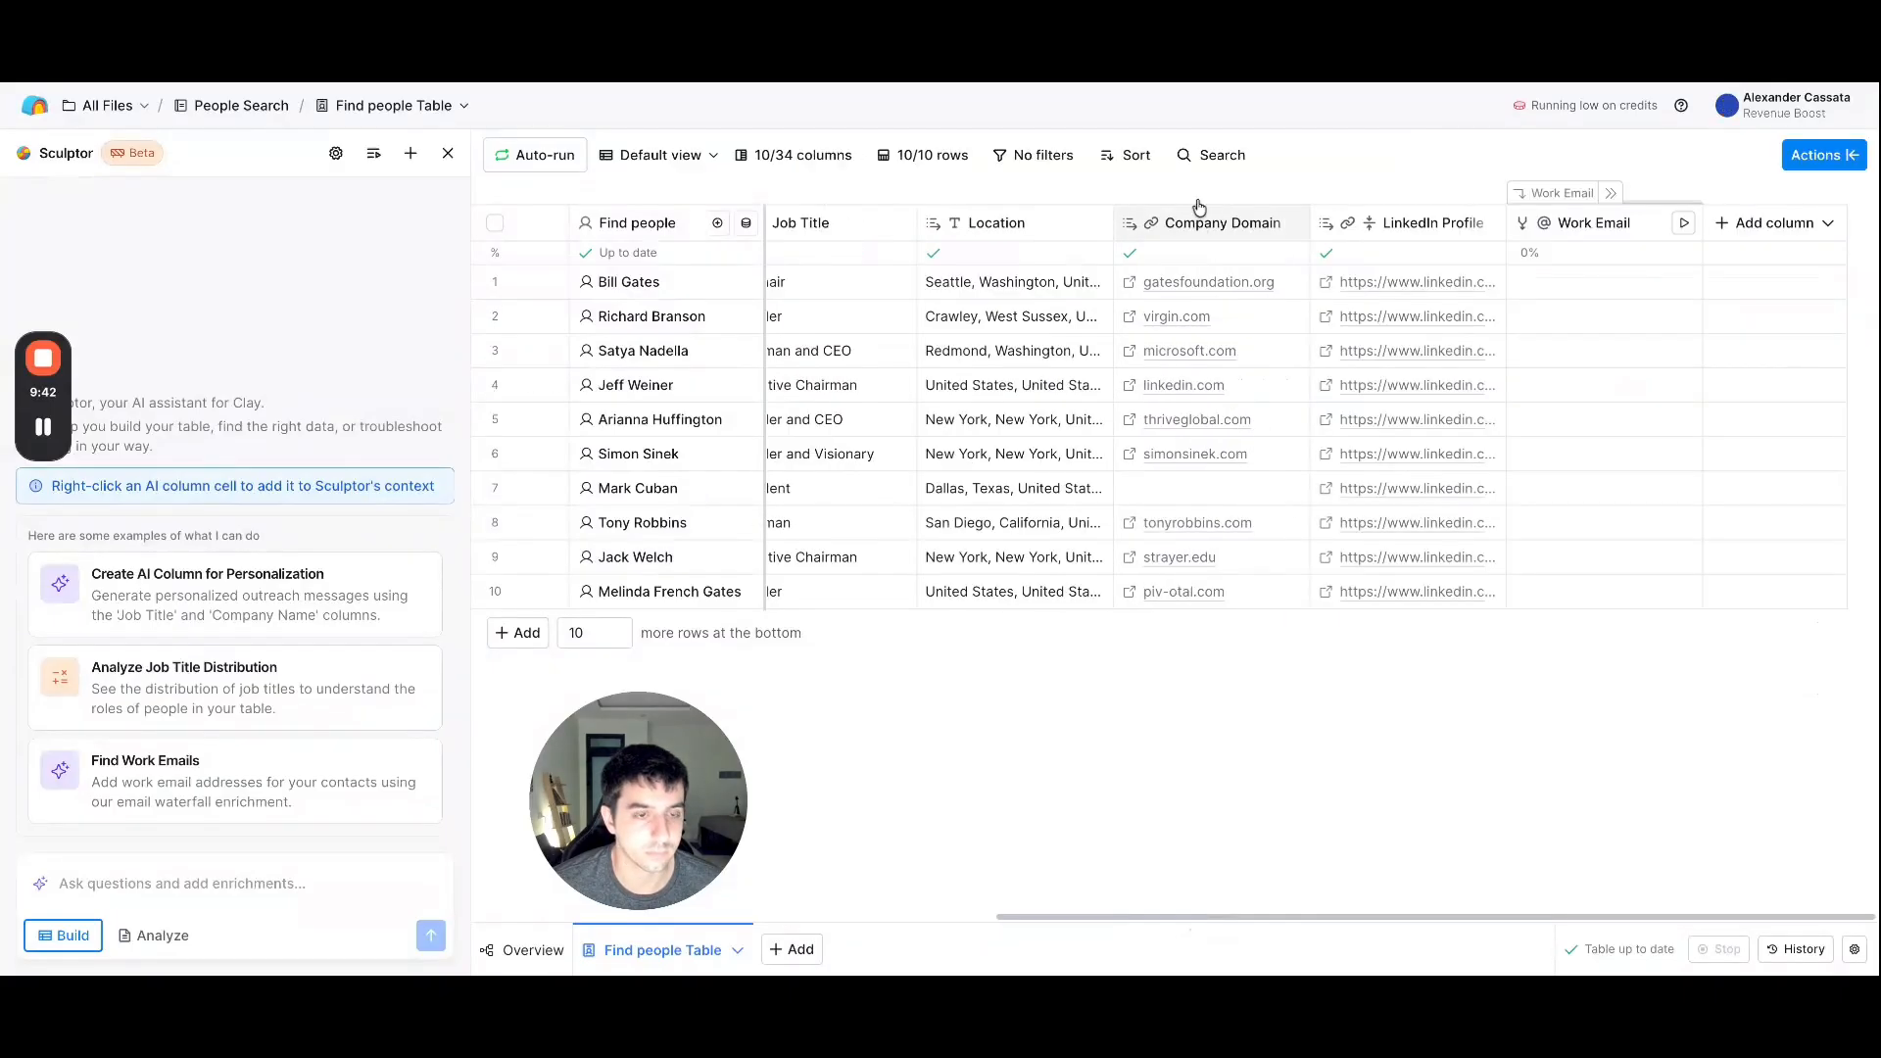
left_click(1612, 195)
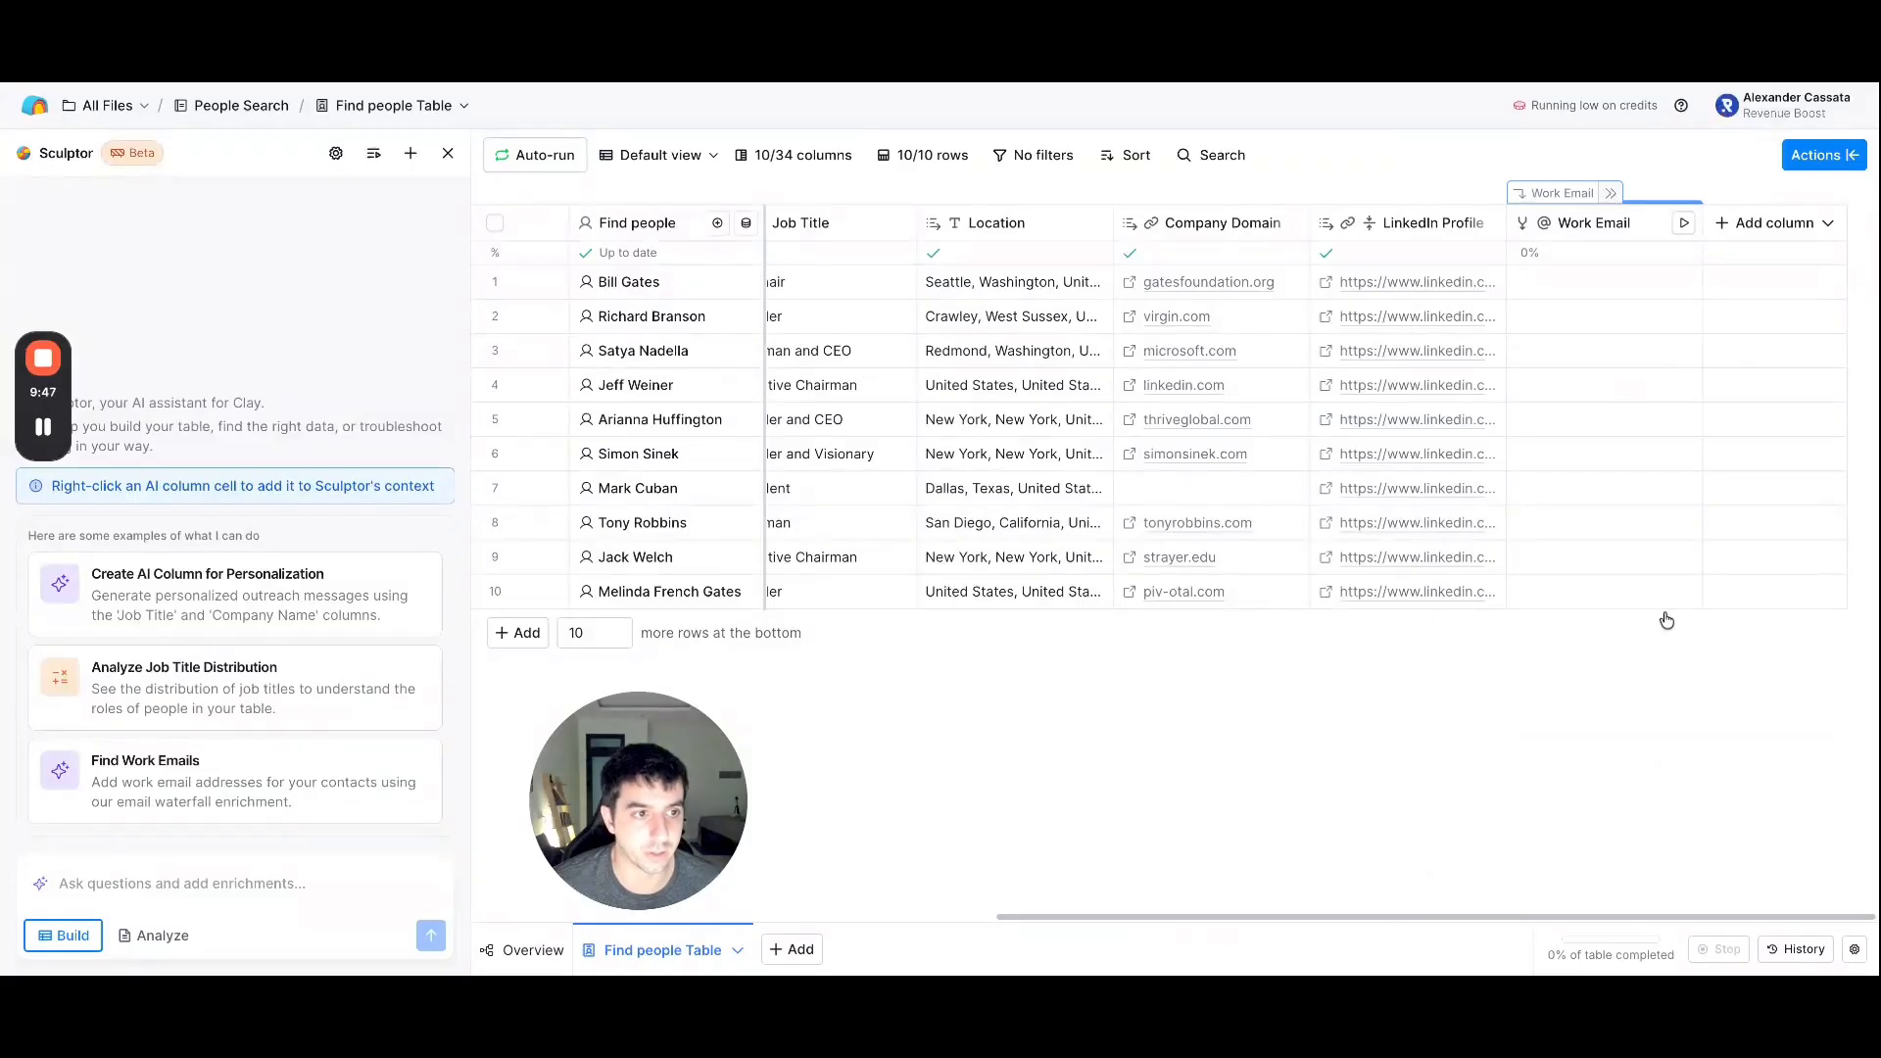
left_click_drag(873, 917, 956, 918)
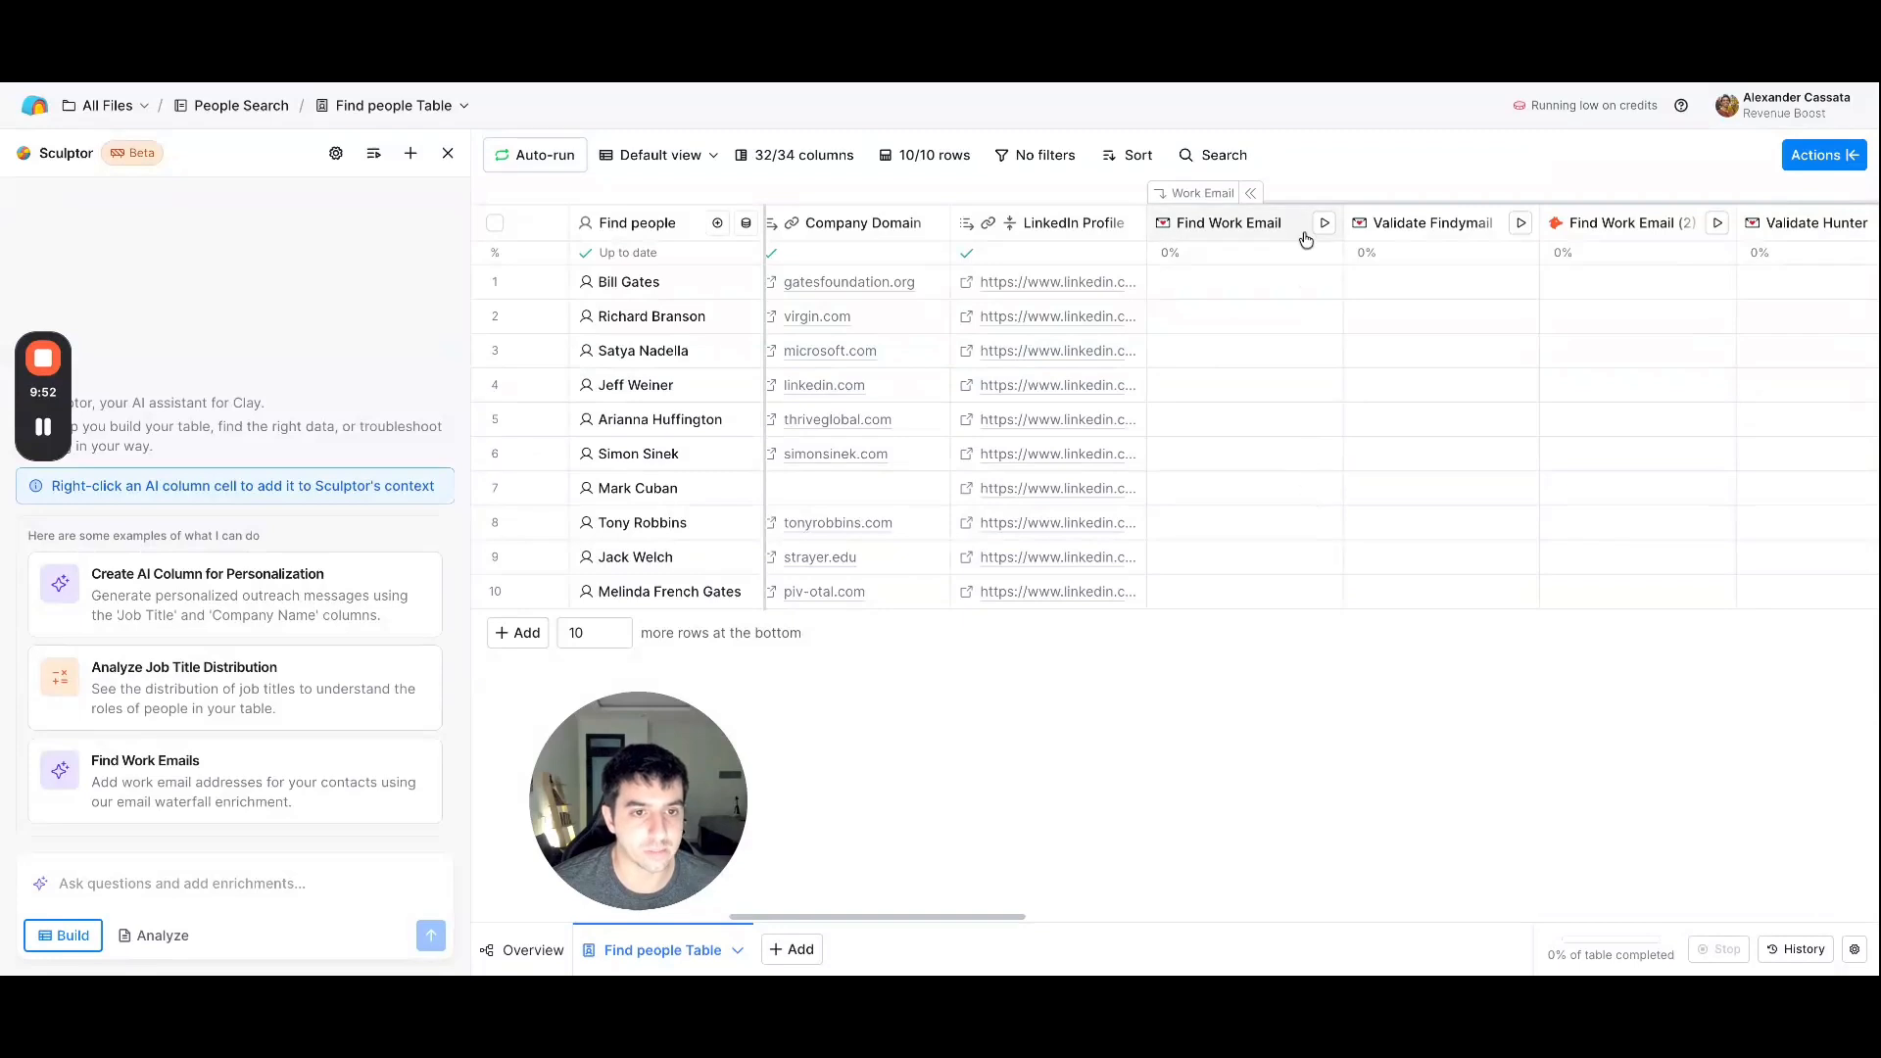
- Open the Work Email waterfall's settings from the first Find Work Email column and show its full configuration
left_click(1211, 226)
left_click(1240, 303)
left_click(1777, 350)
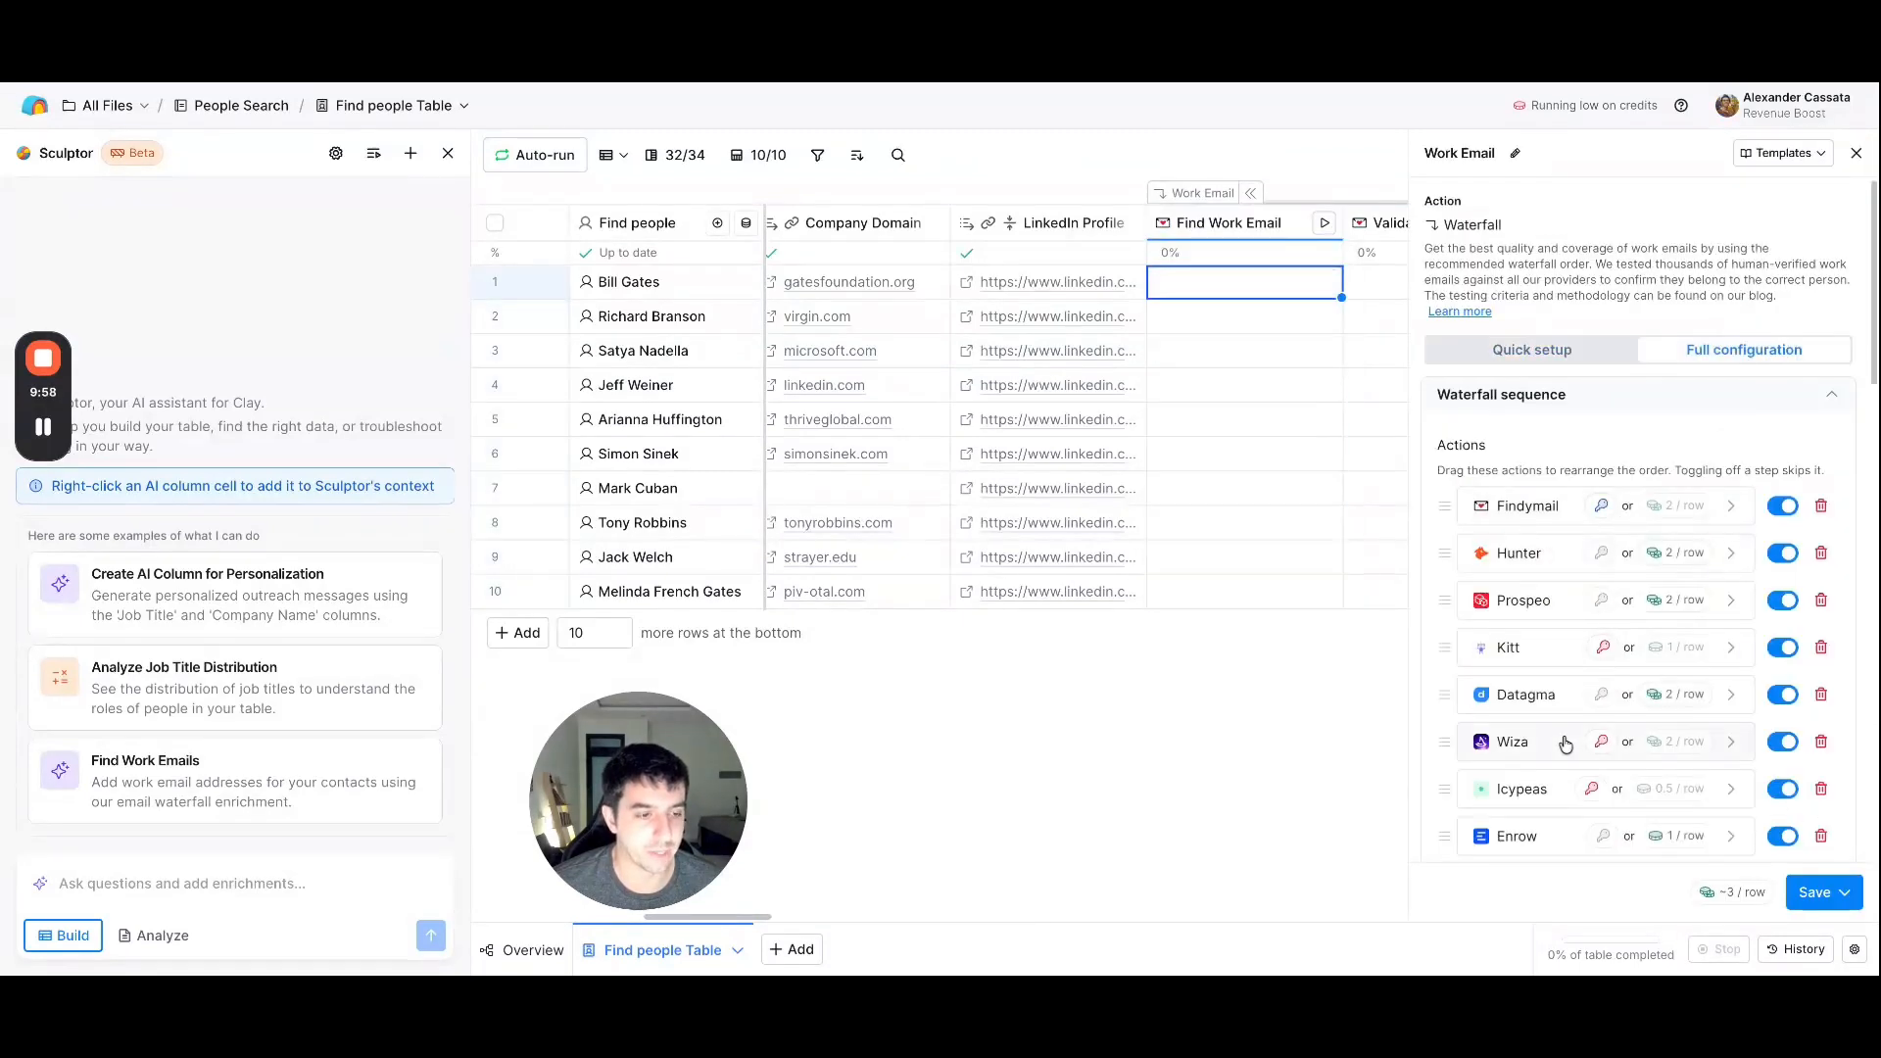
- Close the waterfall settings and run the first Find Work Email column for rows 1, 2 and 3 only
left_click(1857, 153)
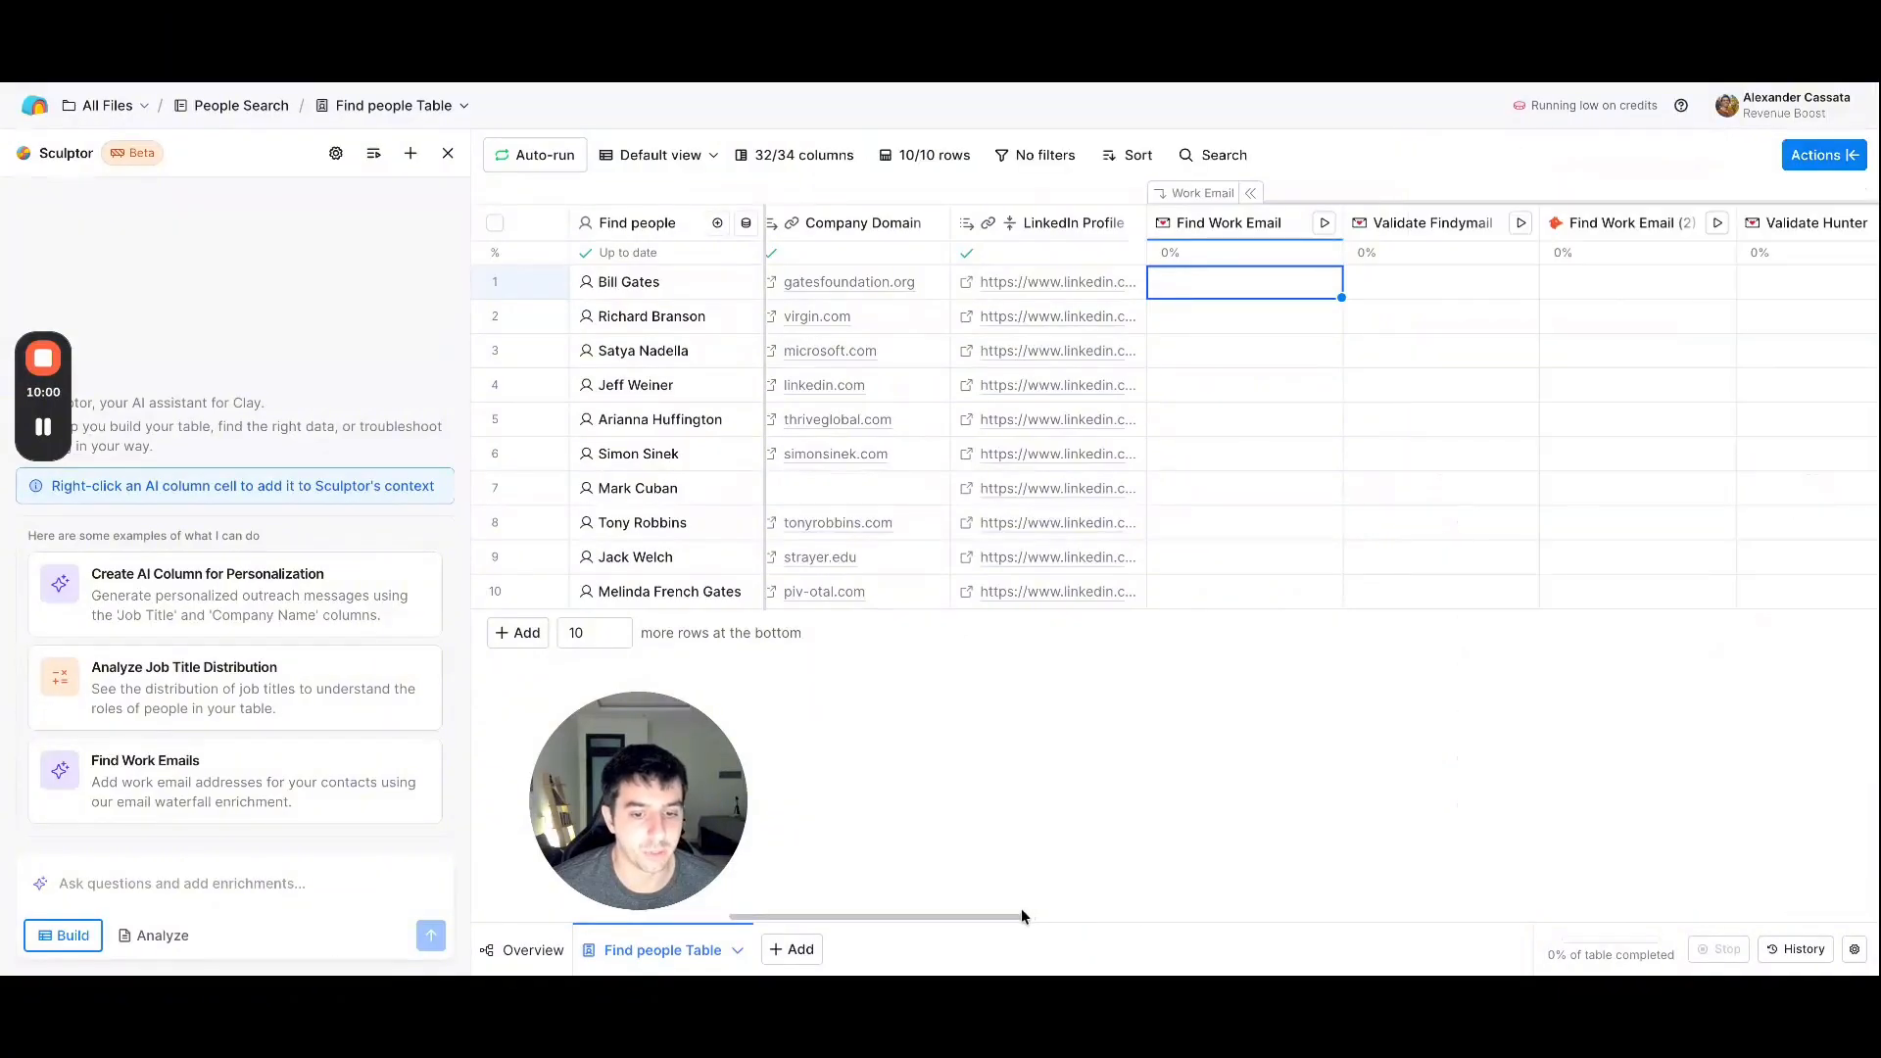
left_click_drag(1021, 908, 1113, 909)
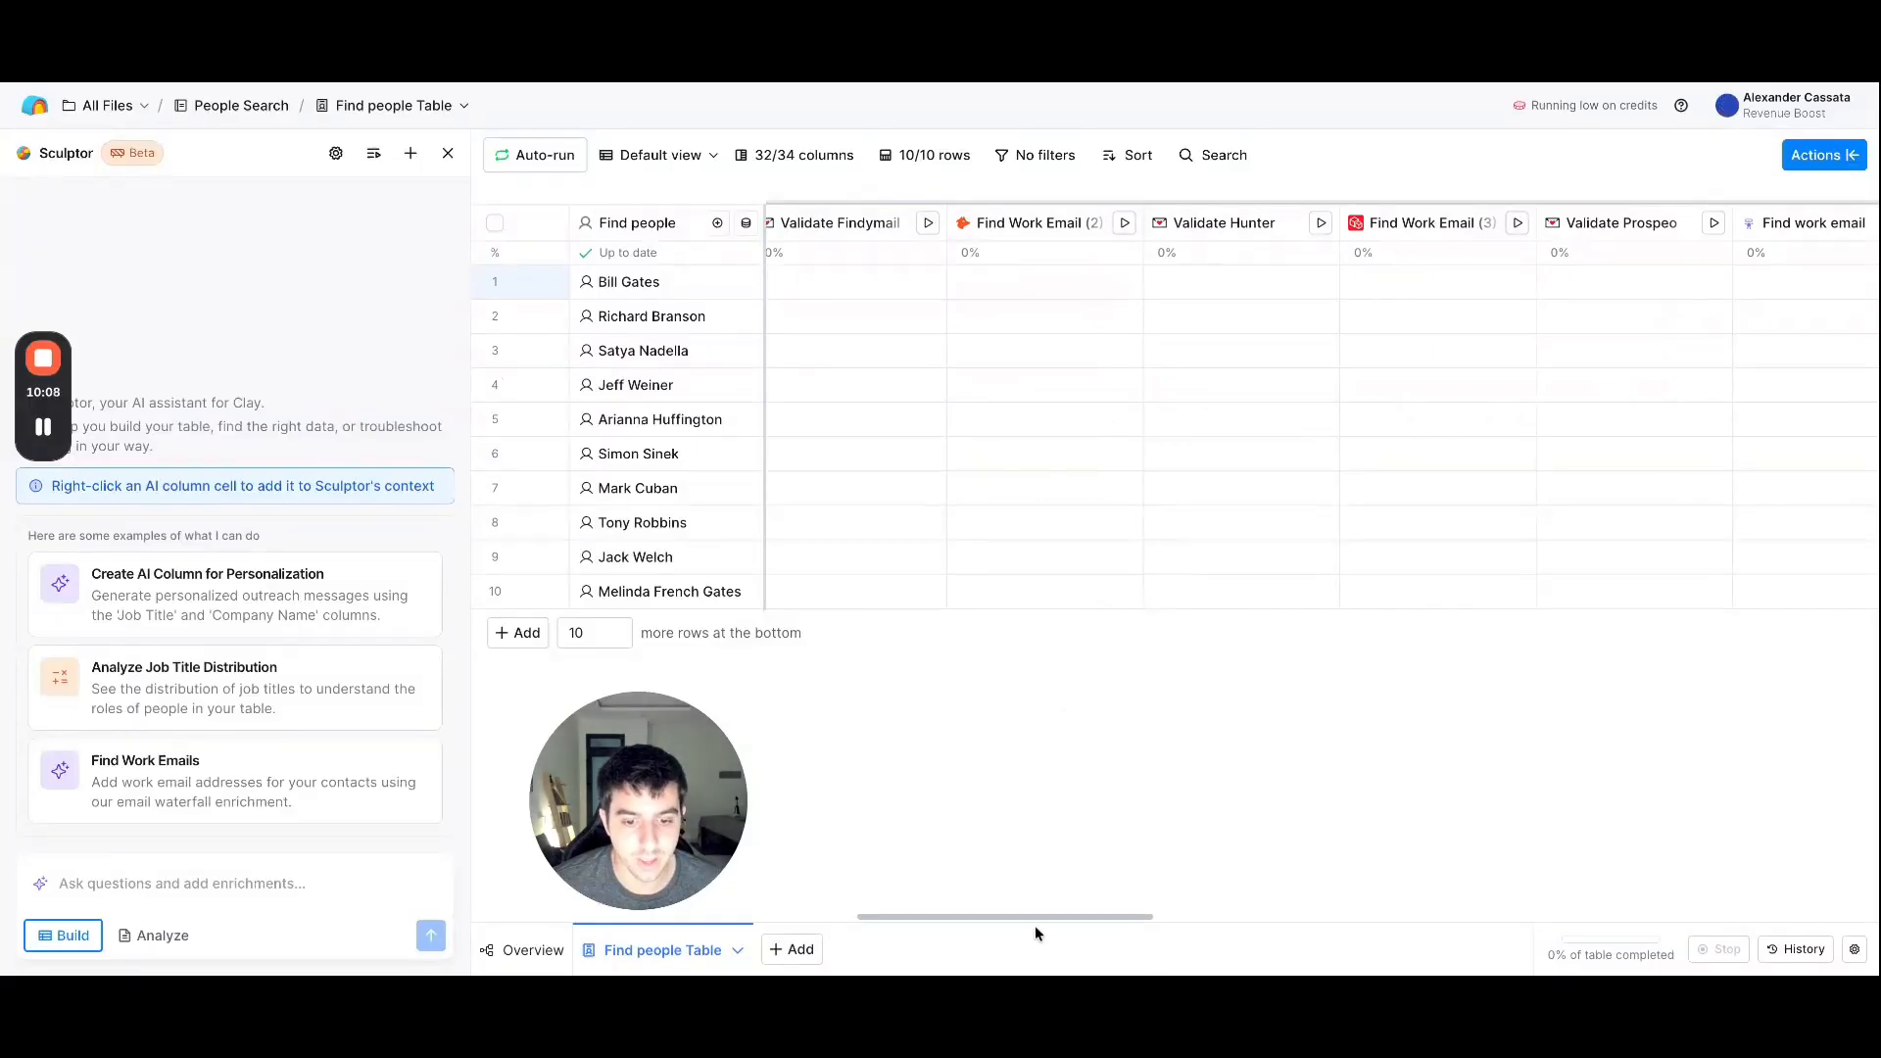
left_click_drag(1033, 924, 967, 919)
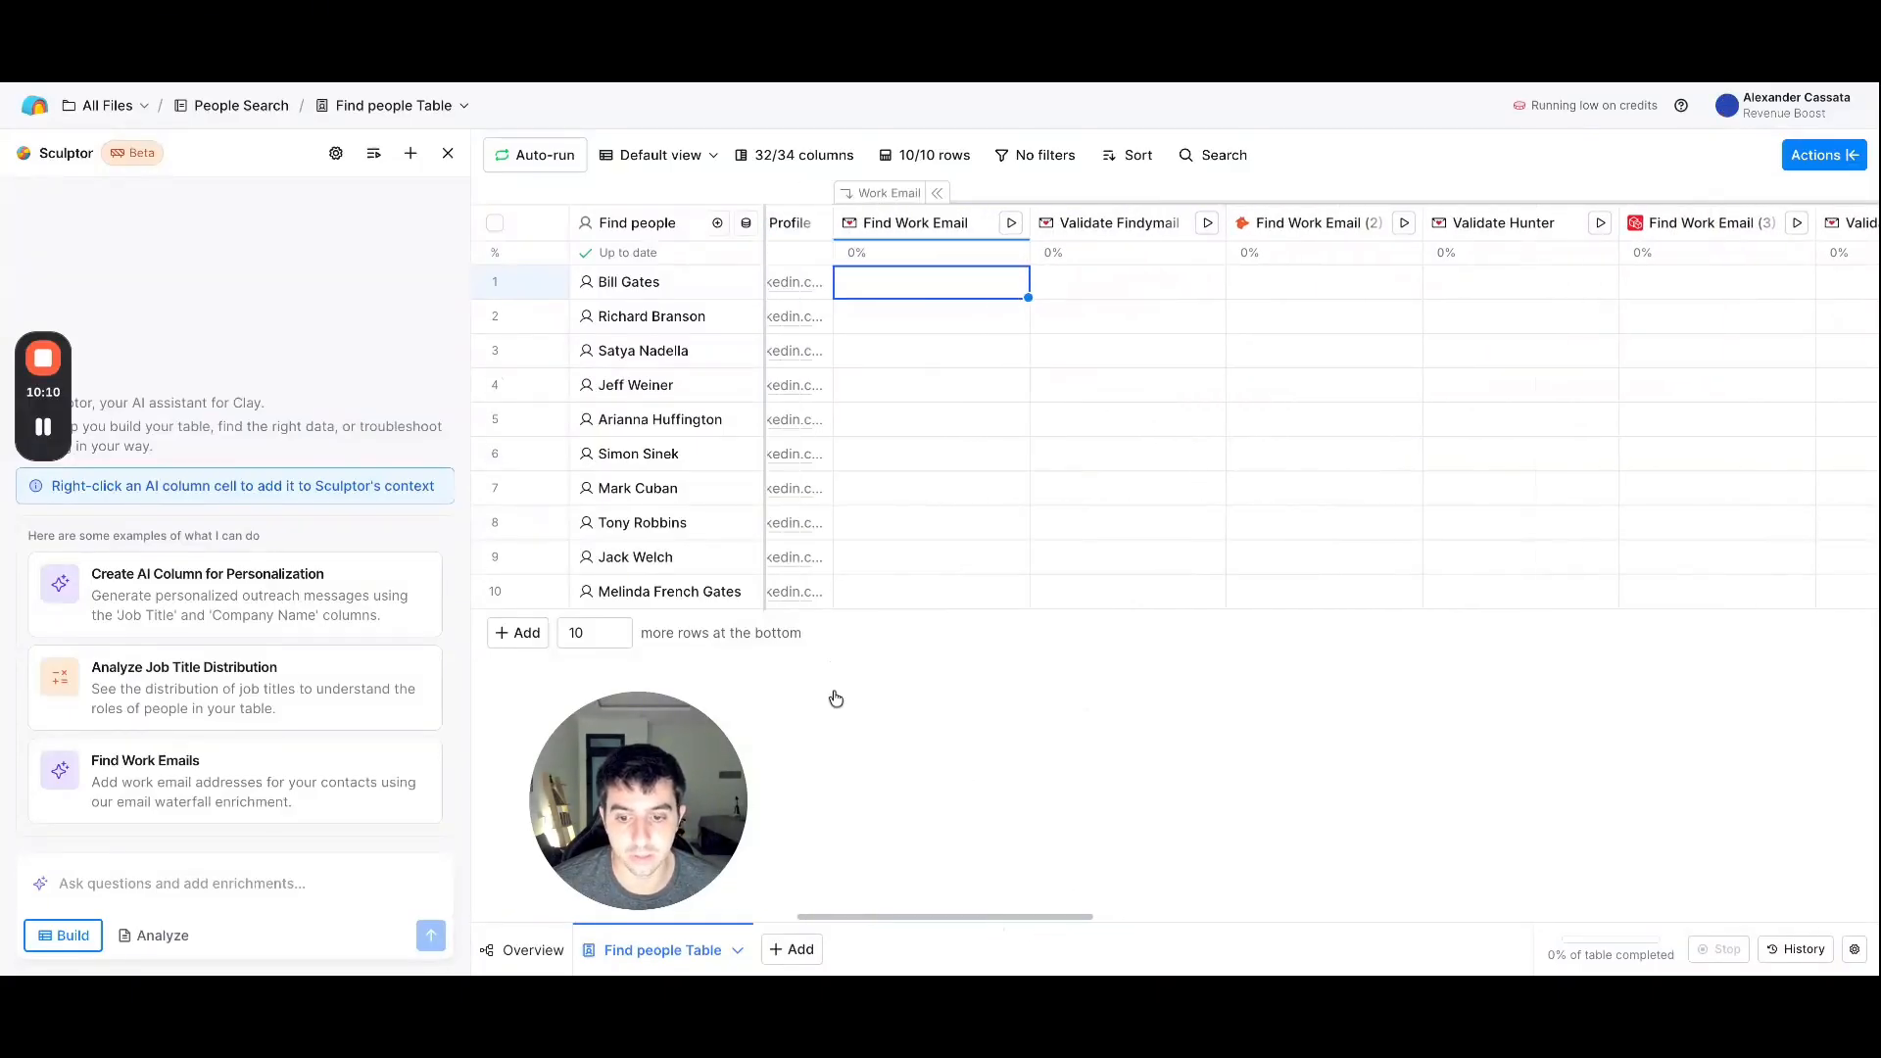
left_click(1014, 284)
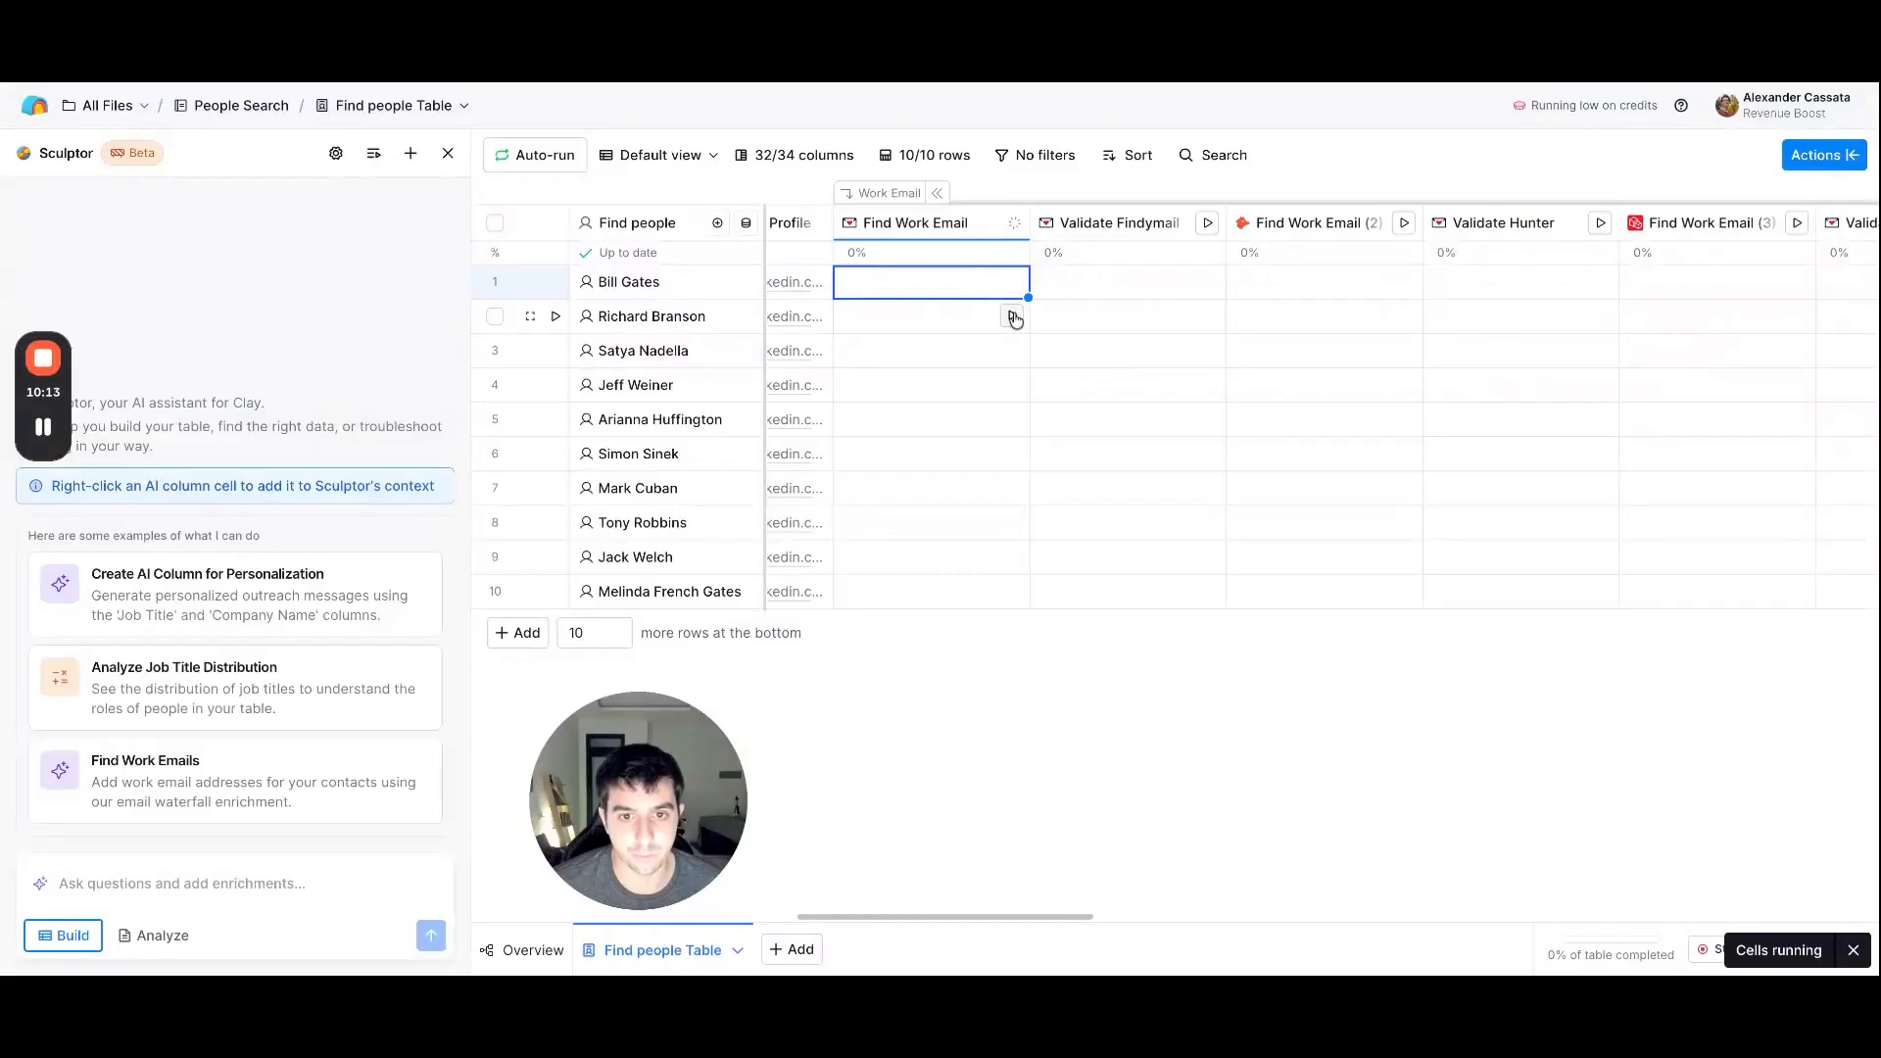
left_click(1010, 316)
left_click(1013, 350)
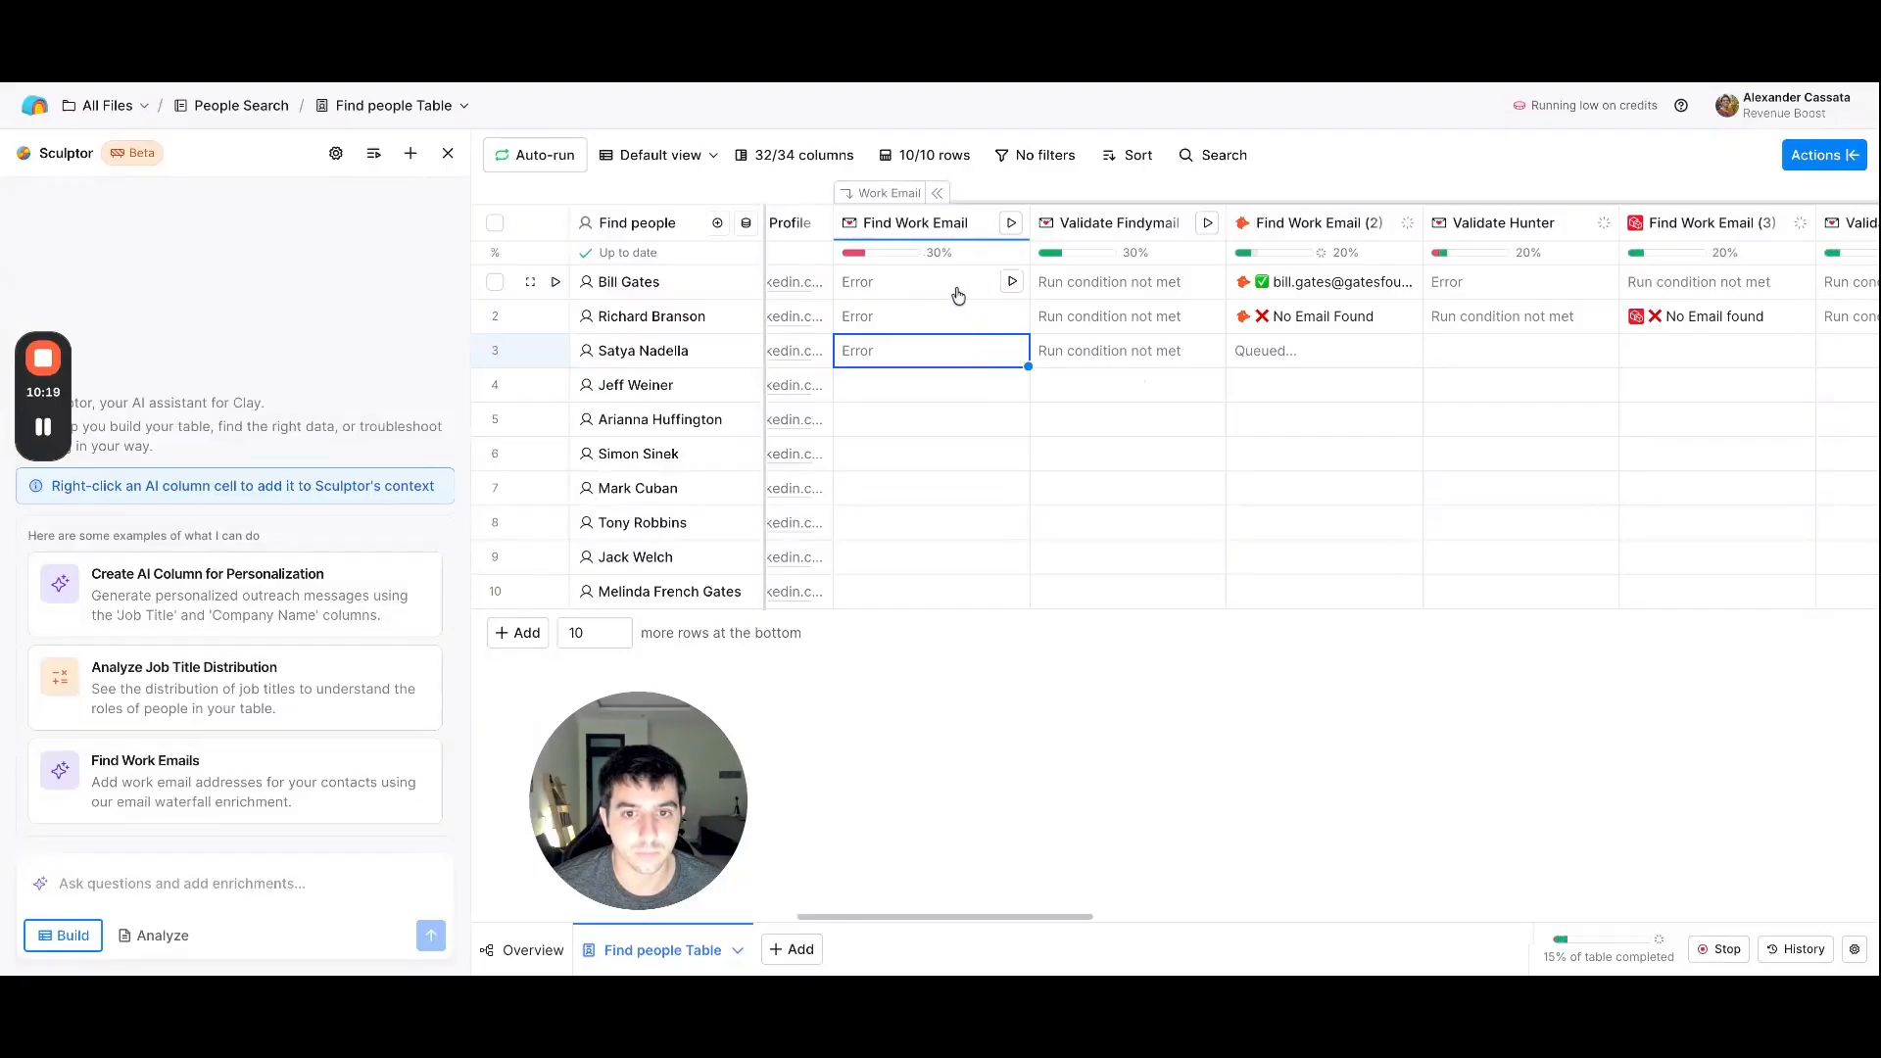
- Examine the cell details of row 1's first Find Work Email run and the emails in the final merged Work Email column
left_click(957, 292)
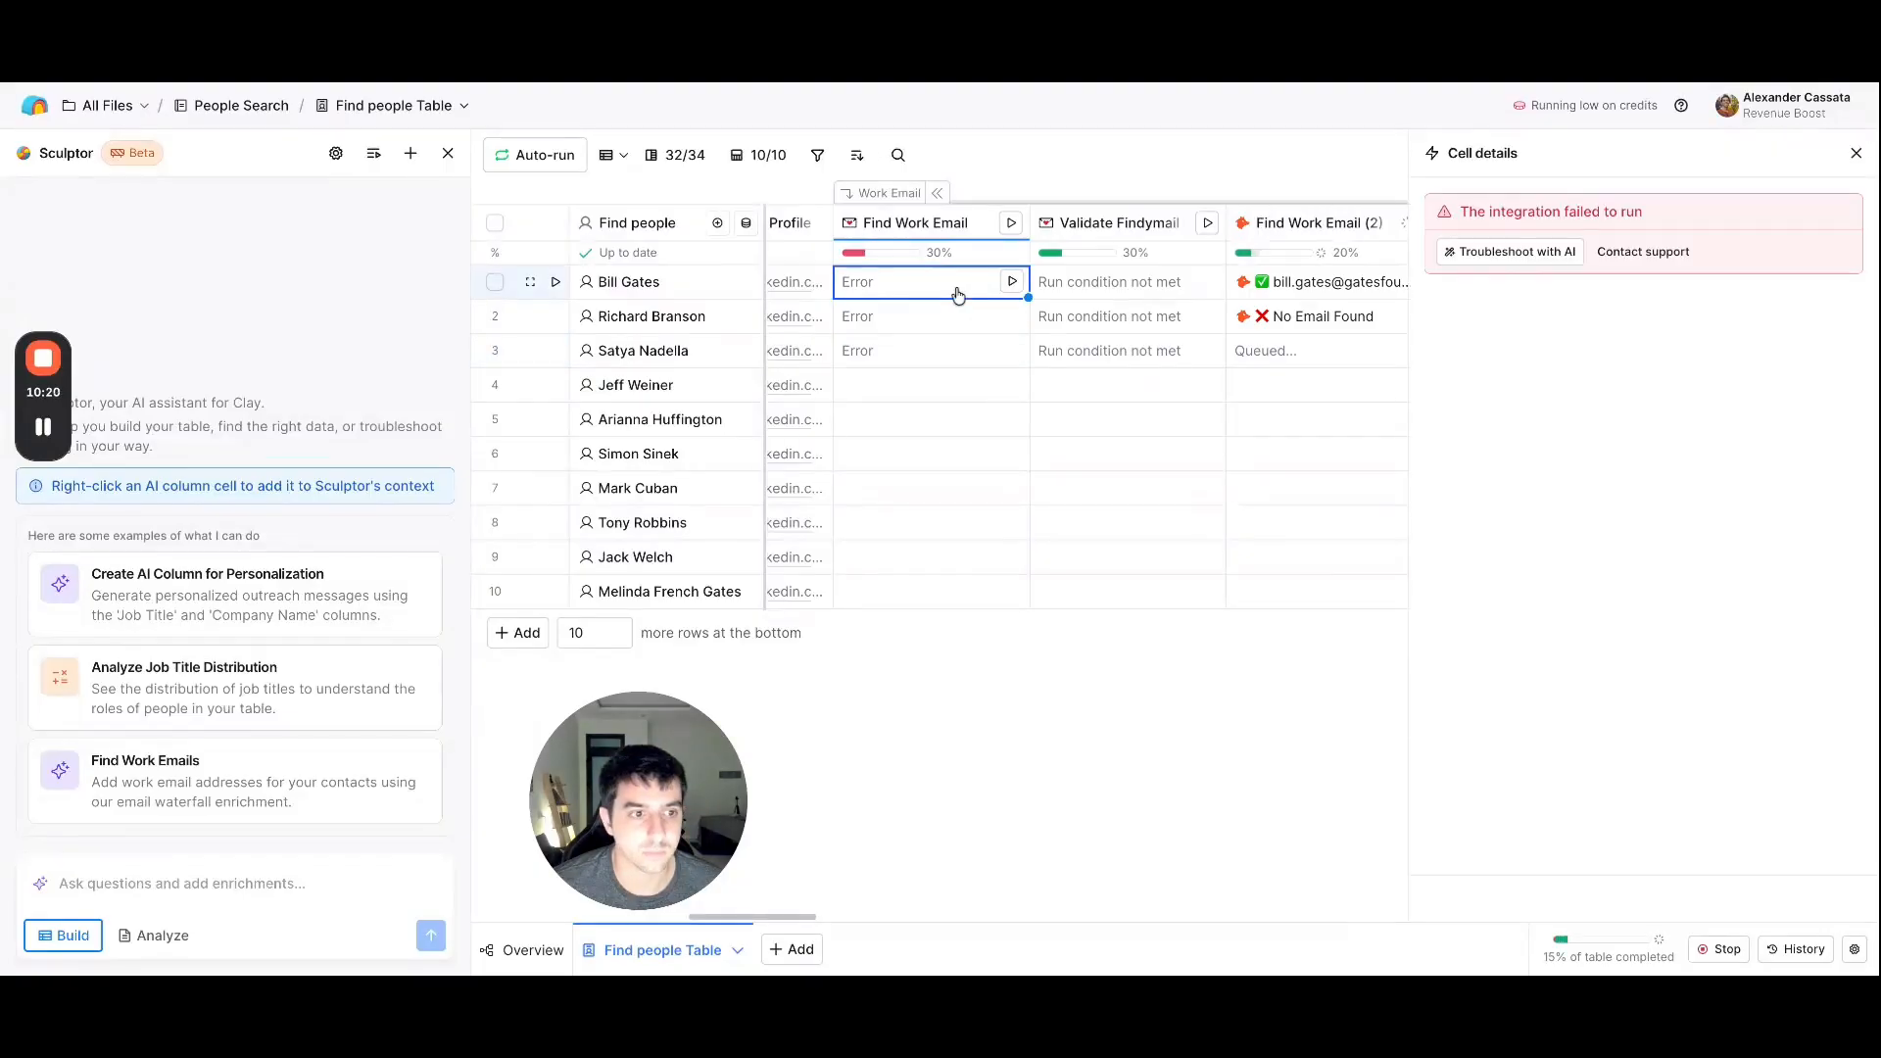
left_click(1856, 153)
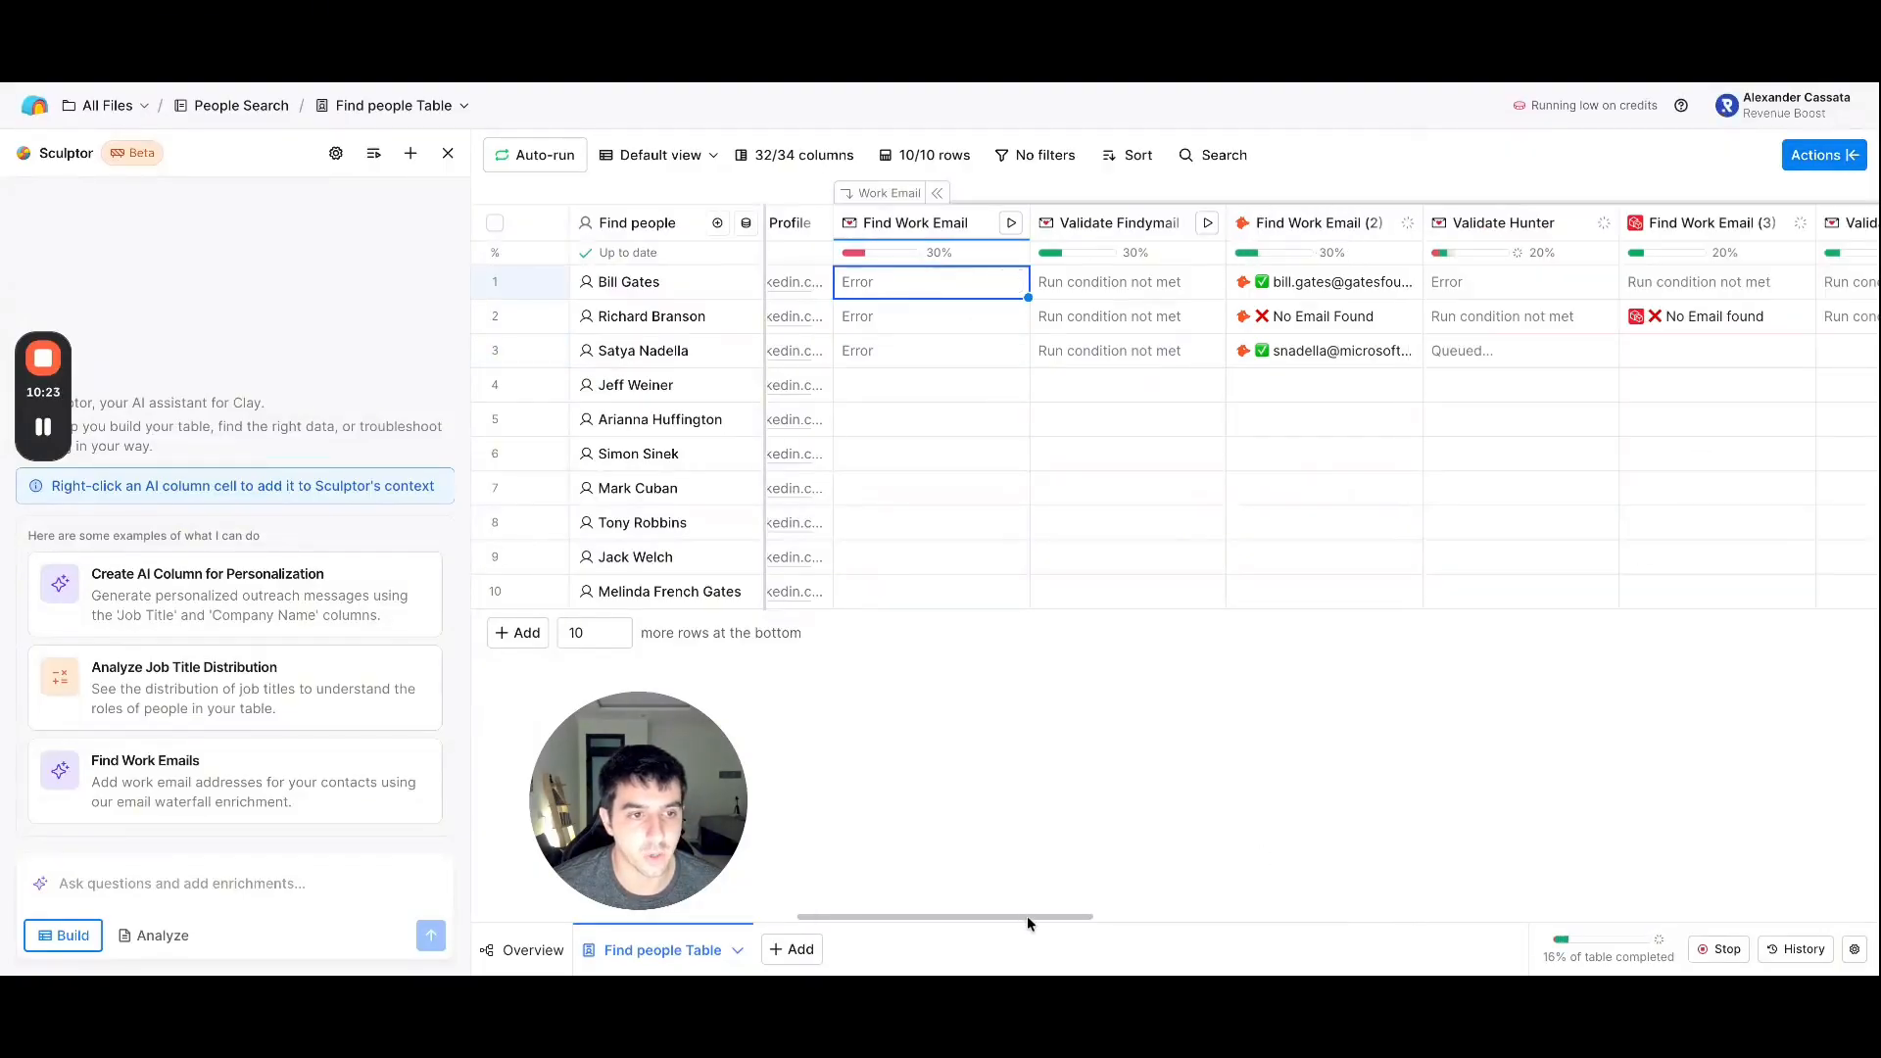
left_click_drag(1027, 915, 1833, 913)
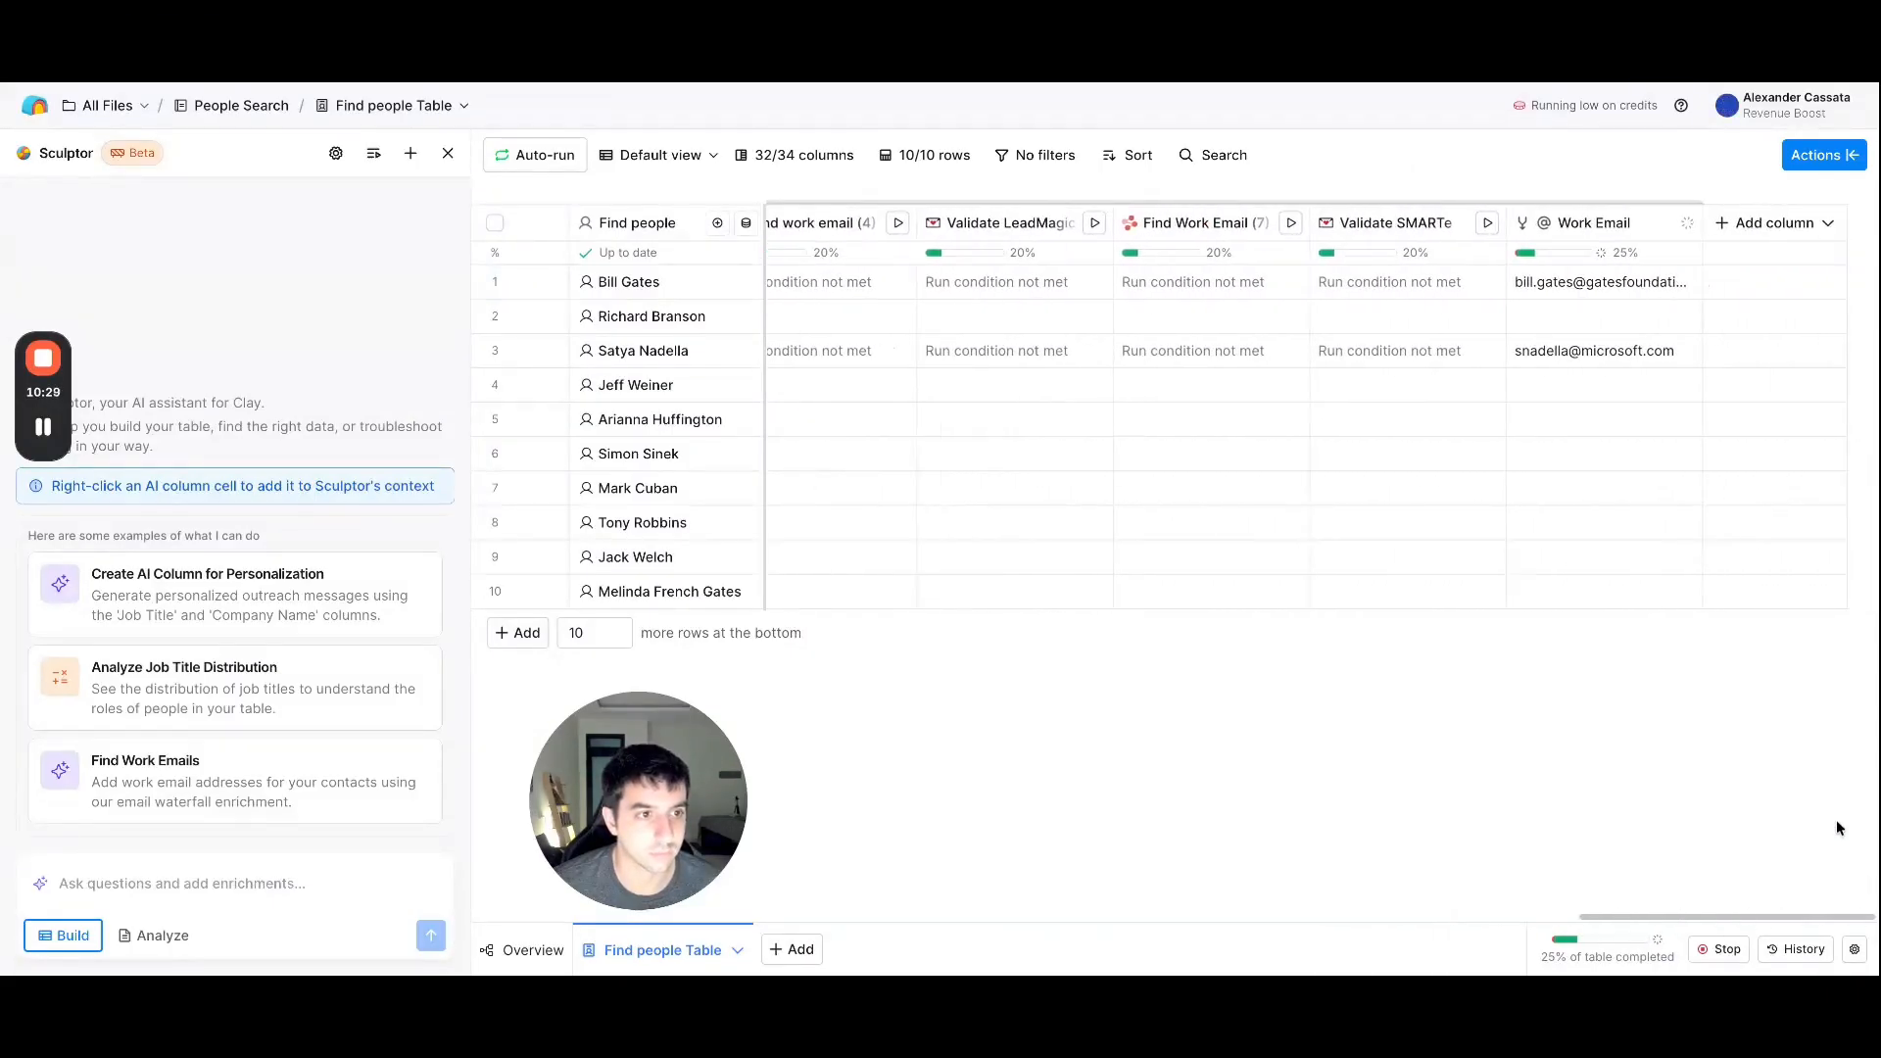
left_click(1600, 282)
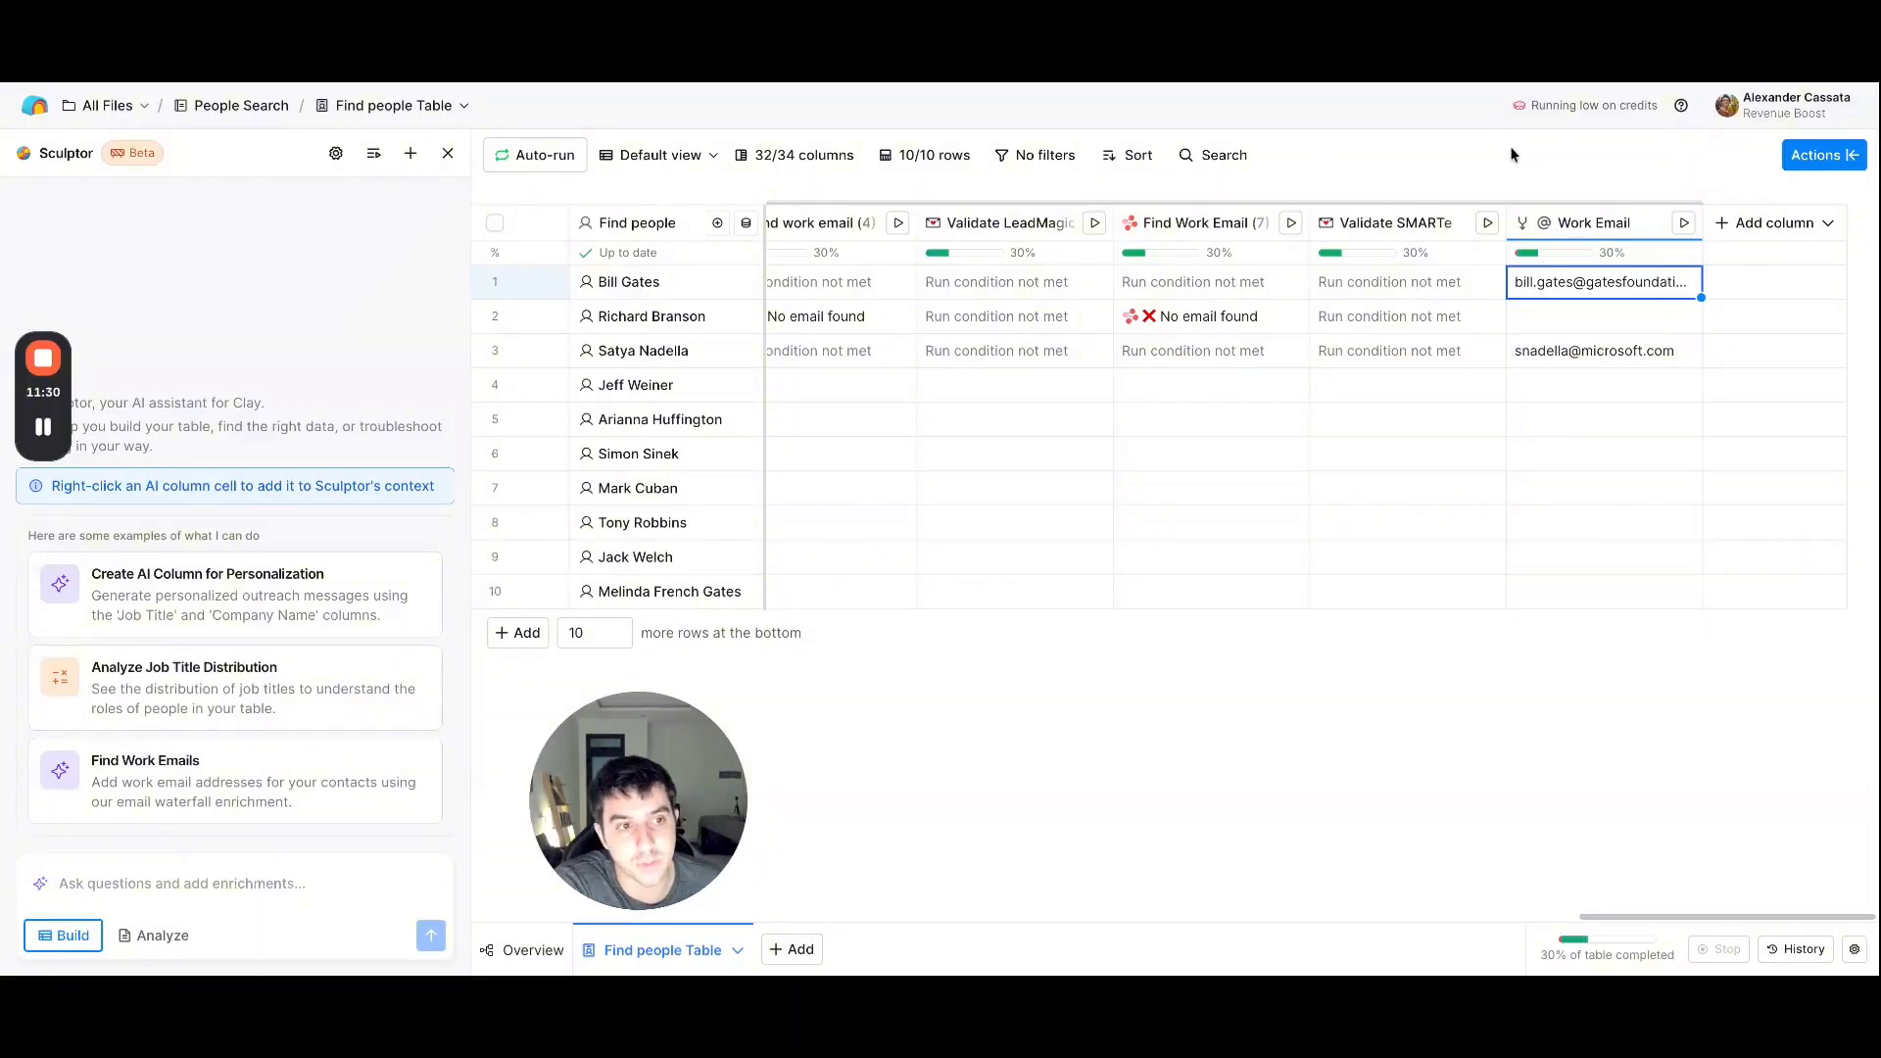
left_click_drag(1632, 918, 1628, 919)
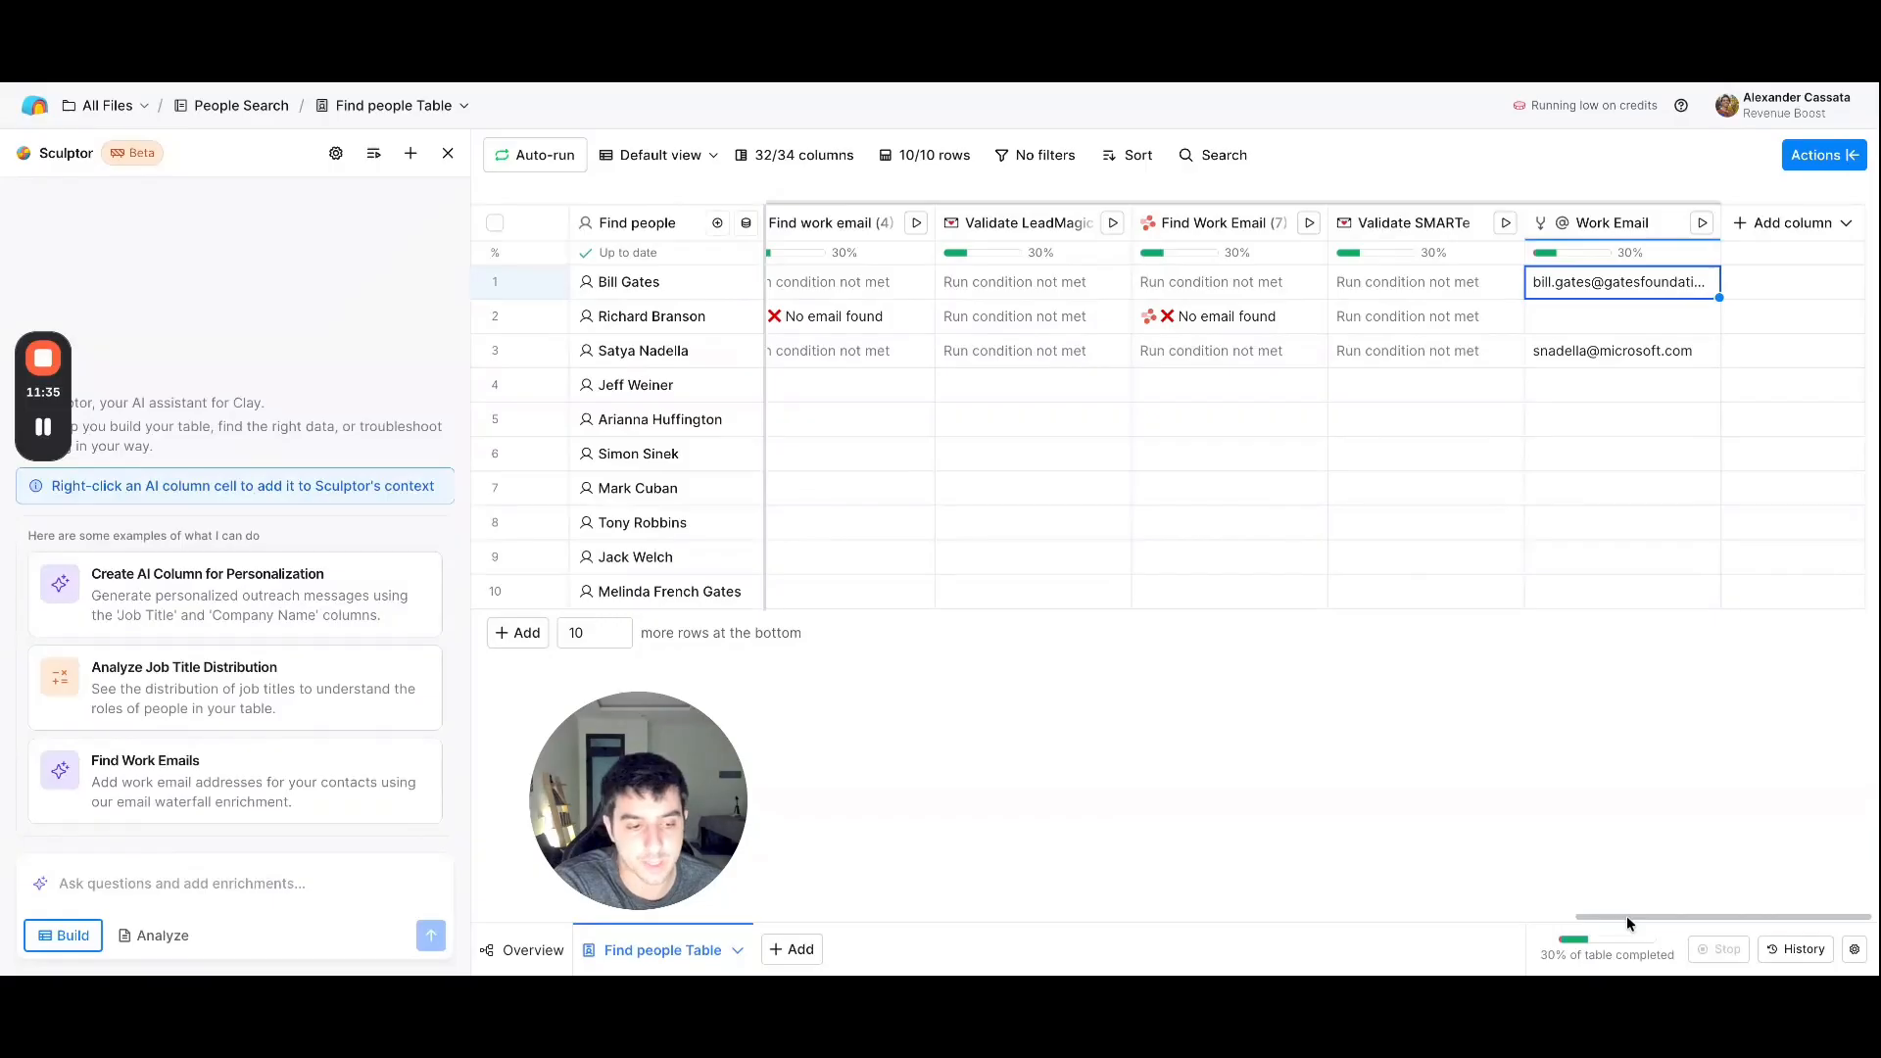
left_click_drag(1627, 918, 1666, 921)
left_click(1638, 347)
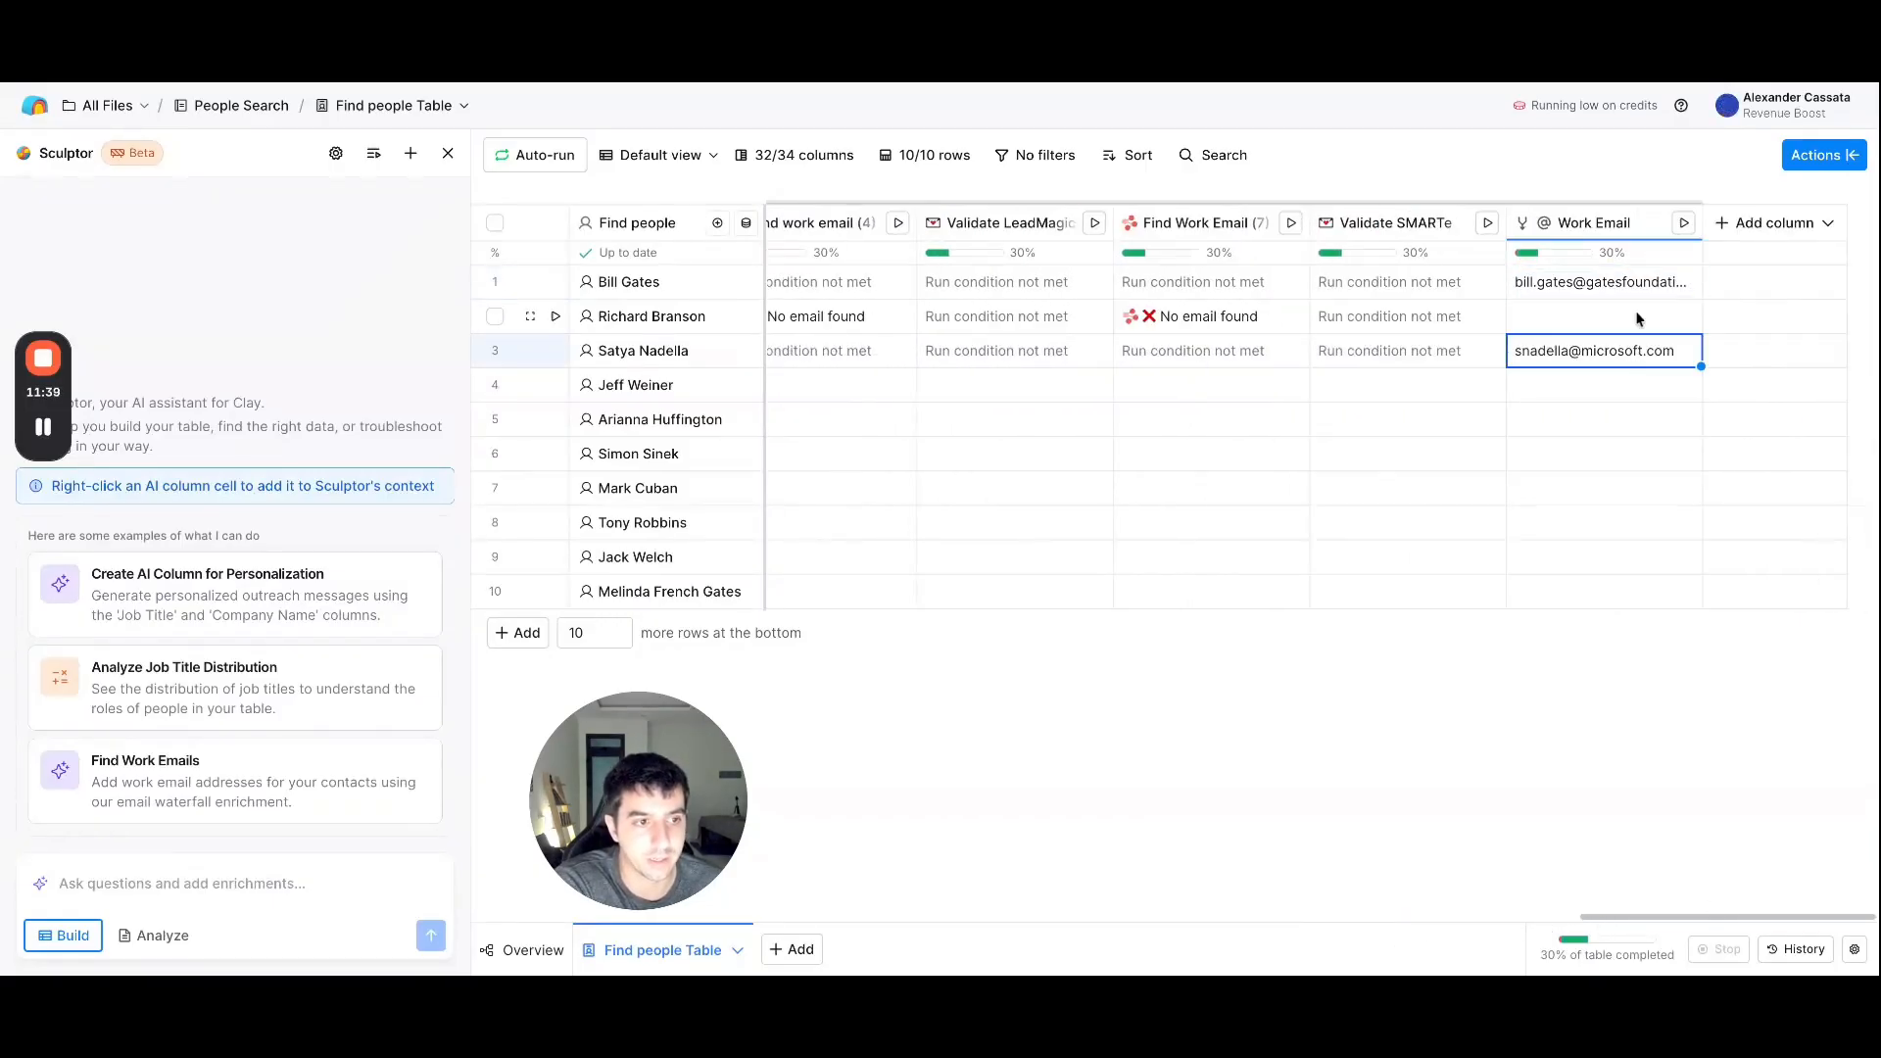
left_click(1641, 284)
- Check the credit charge in the cell details of row 2's Wiza work email lookup
left_click_drag(1603, 917, 1237, 933)
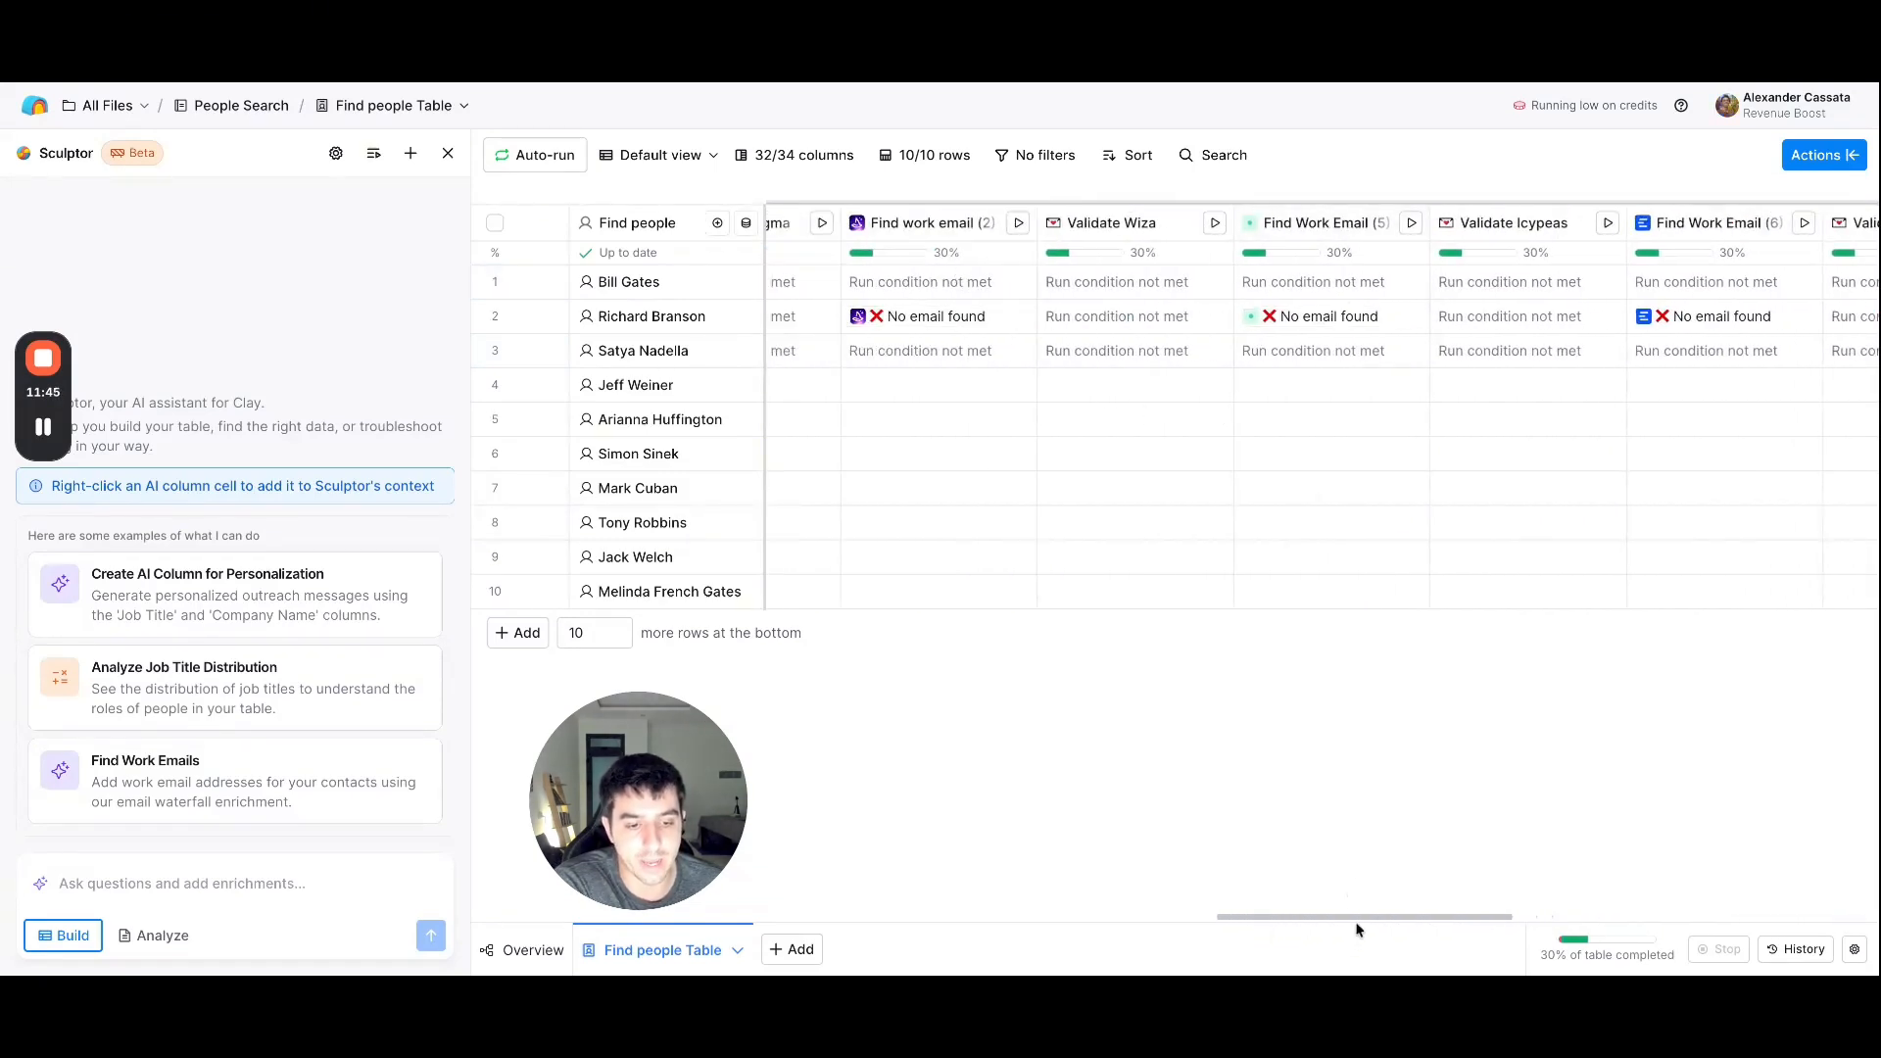
left_click_drag(1356, 920, 1253, 920)
left_click(1386, 316)
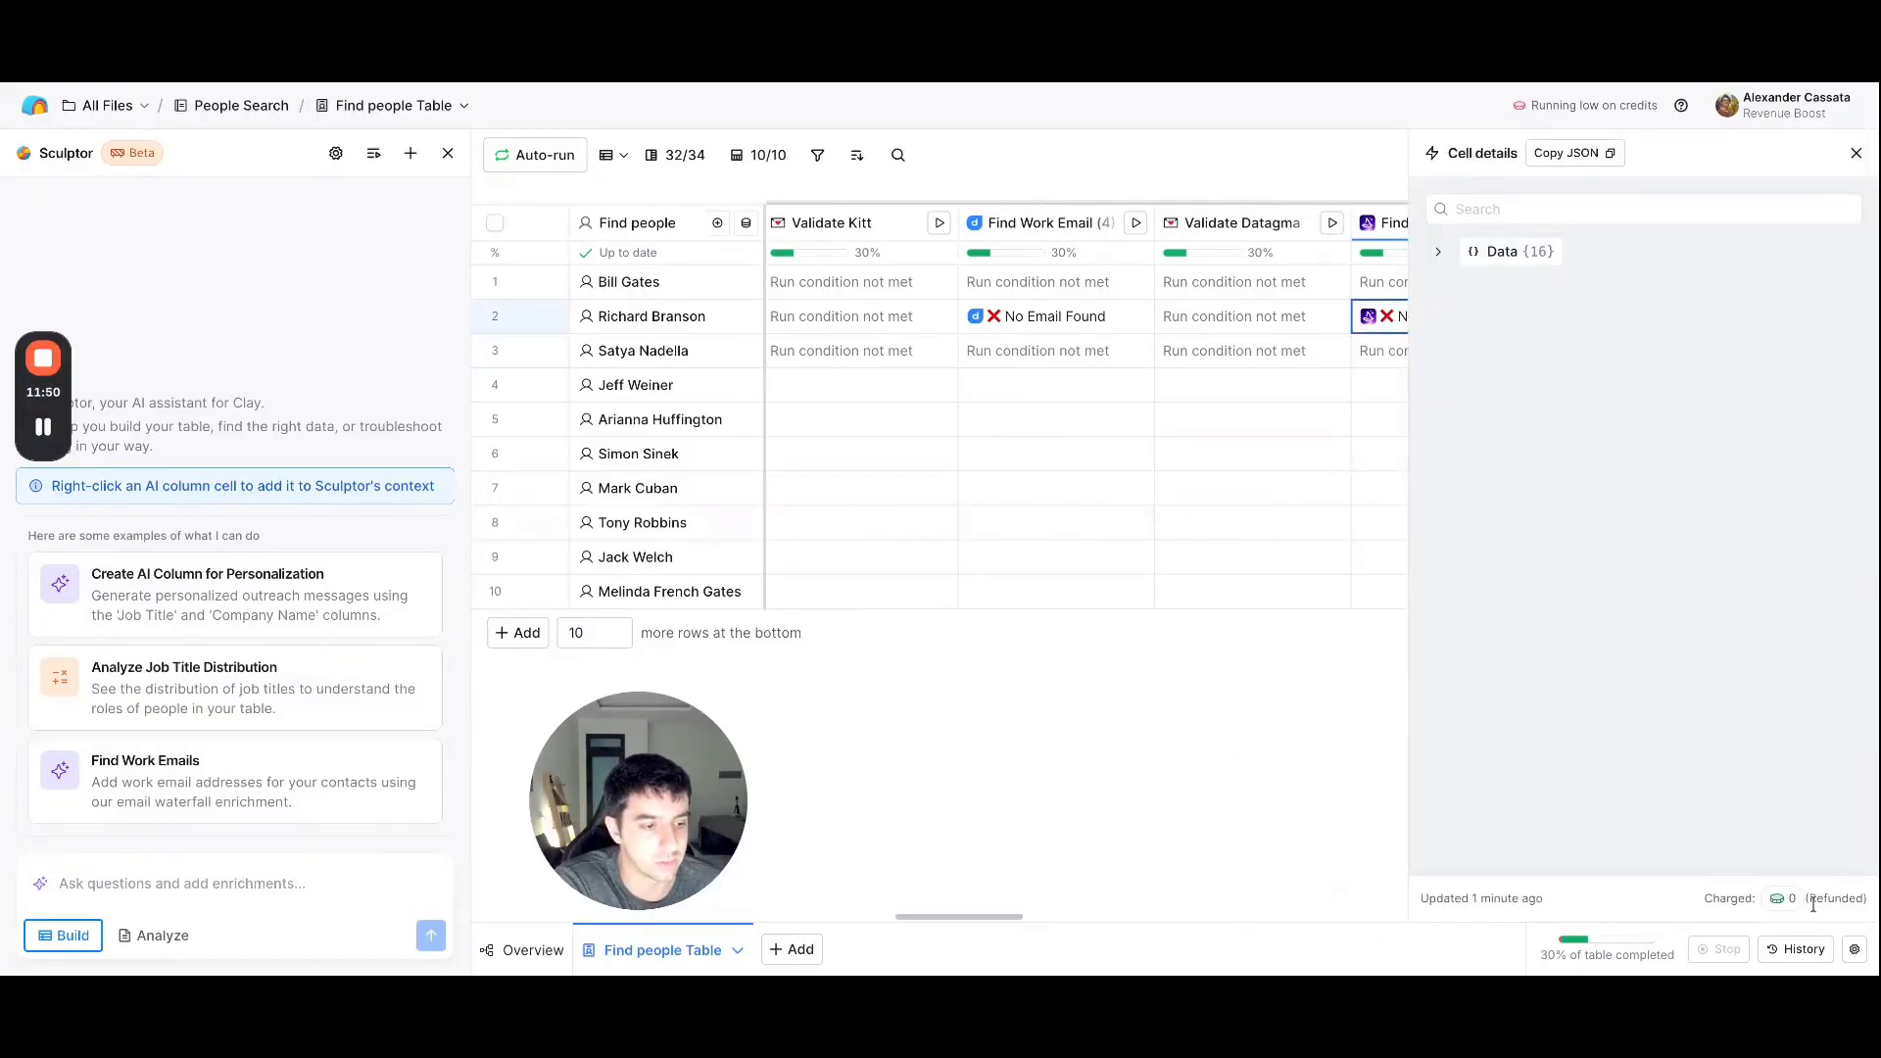
left_click(1857, 153)
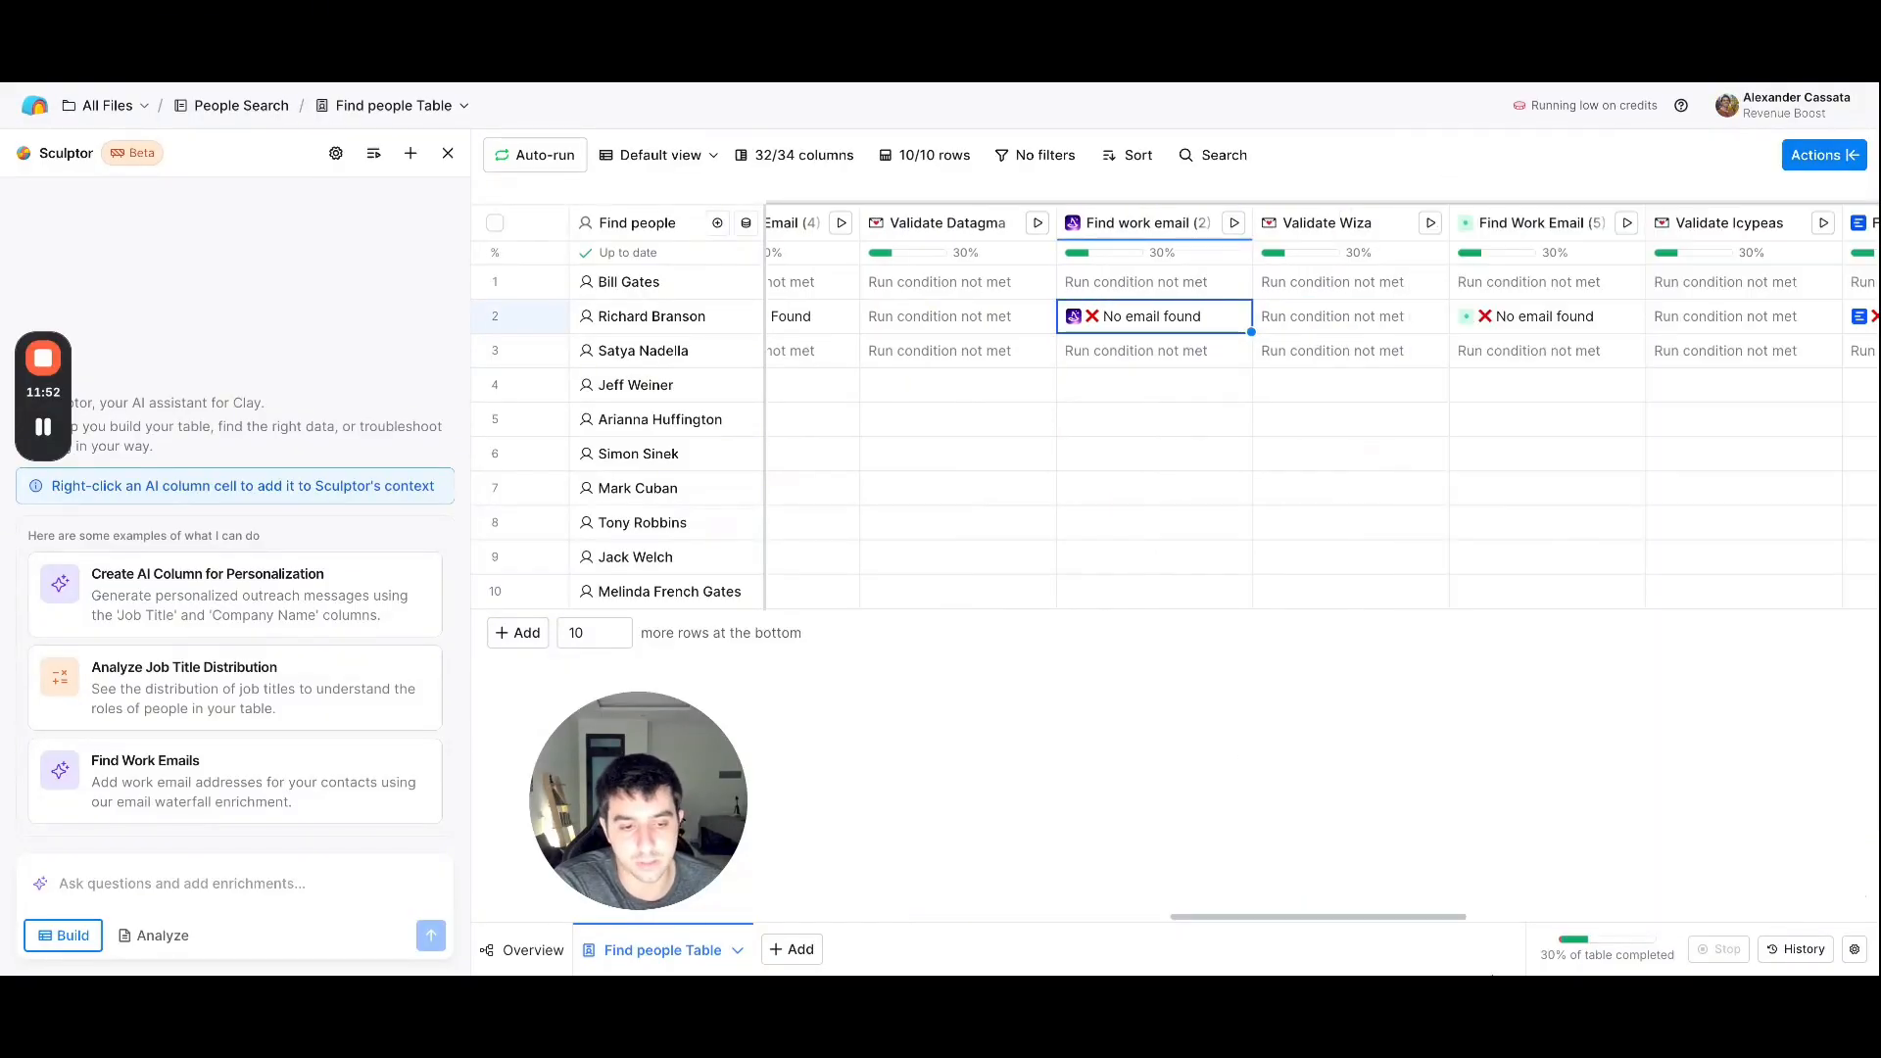
- Check the returned data and credit charge in the cell details of row 3's Hunter lookup, Find Work Email (2)
left_click_drag(1456, 926, 1399, 926)
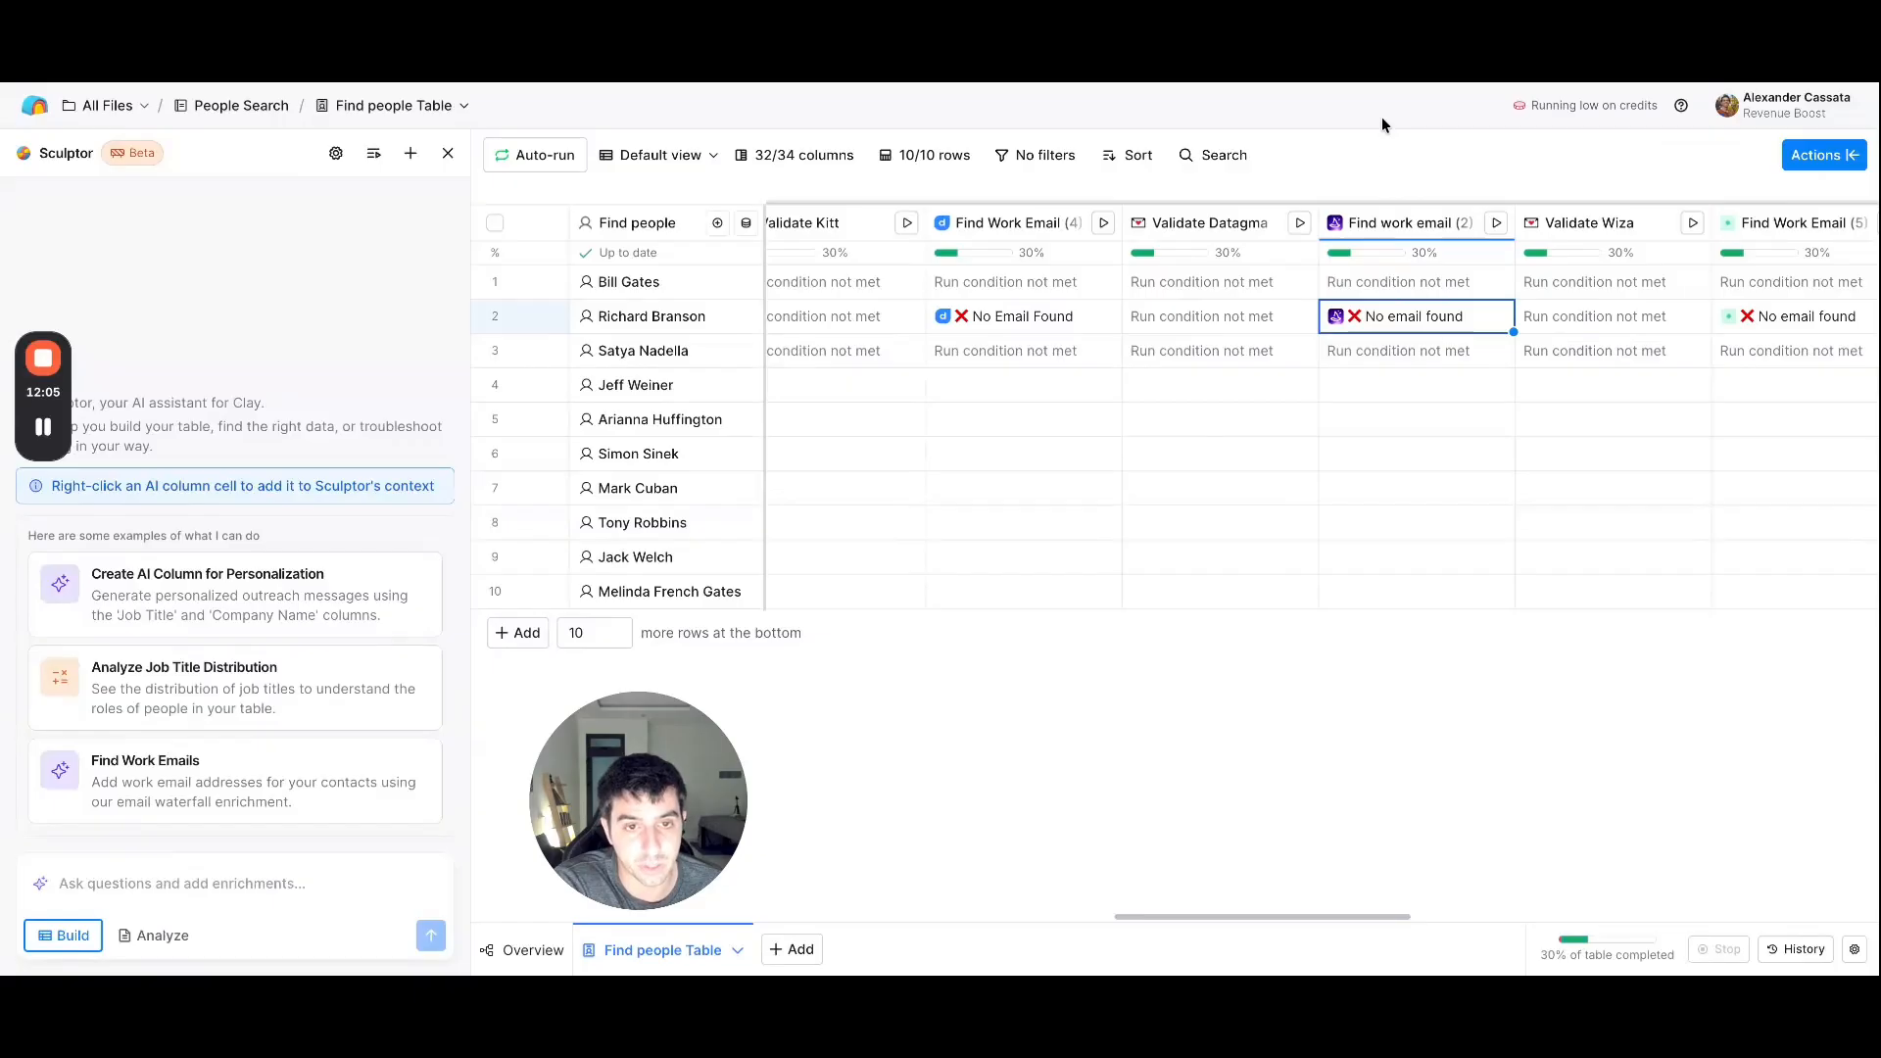
left_click_drag(1406, 919, 1144, 937)
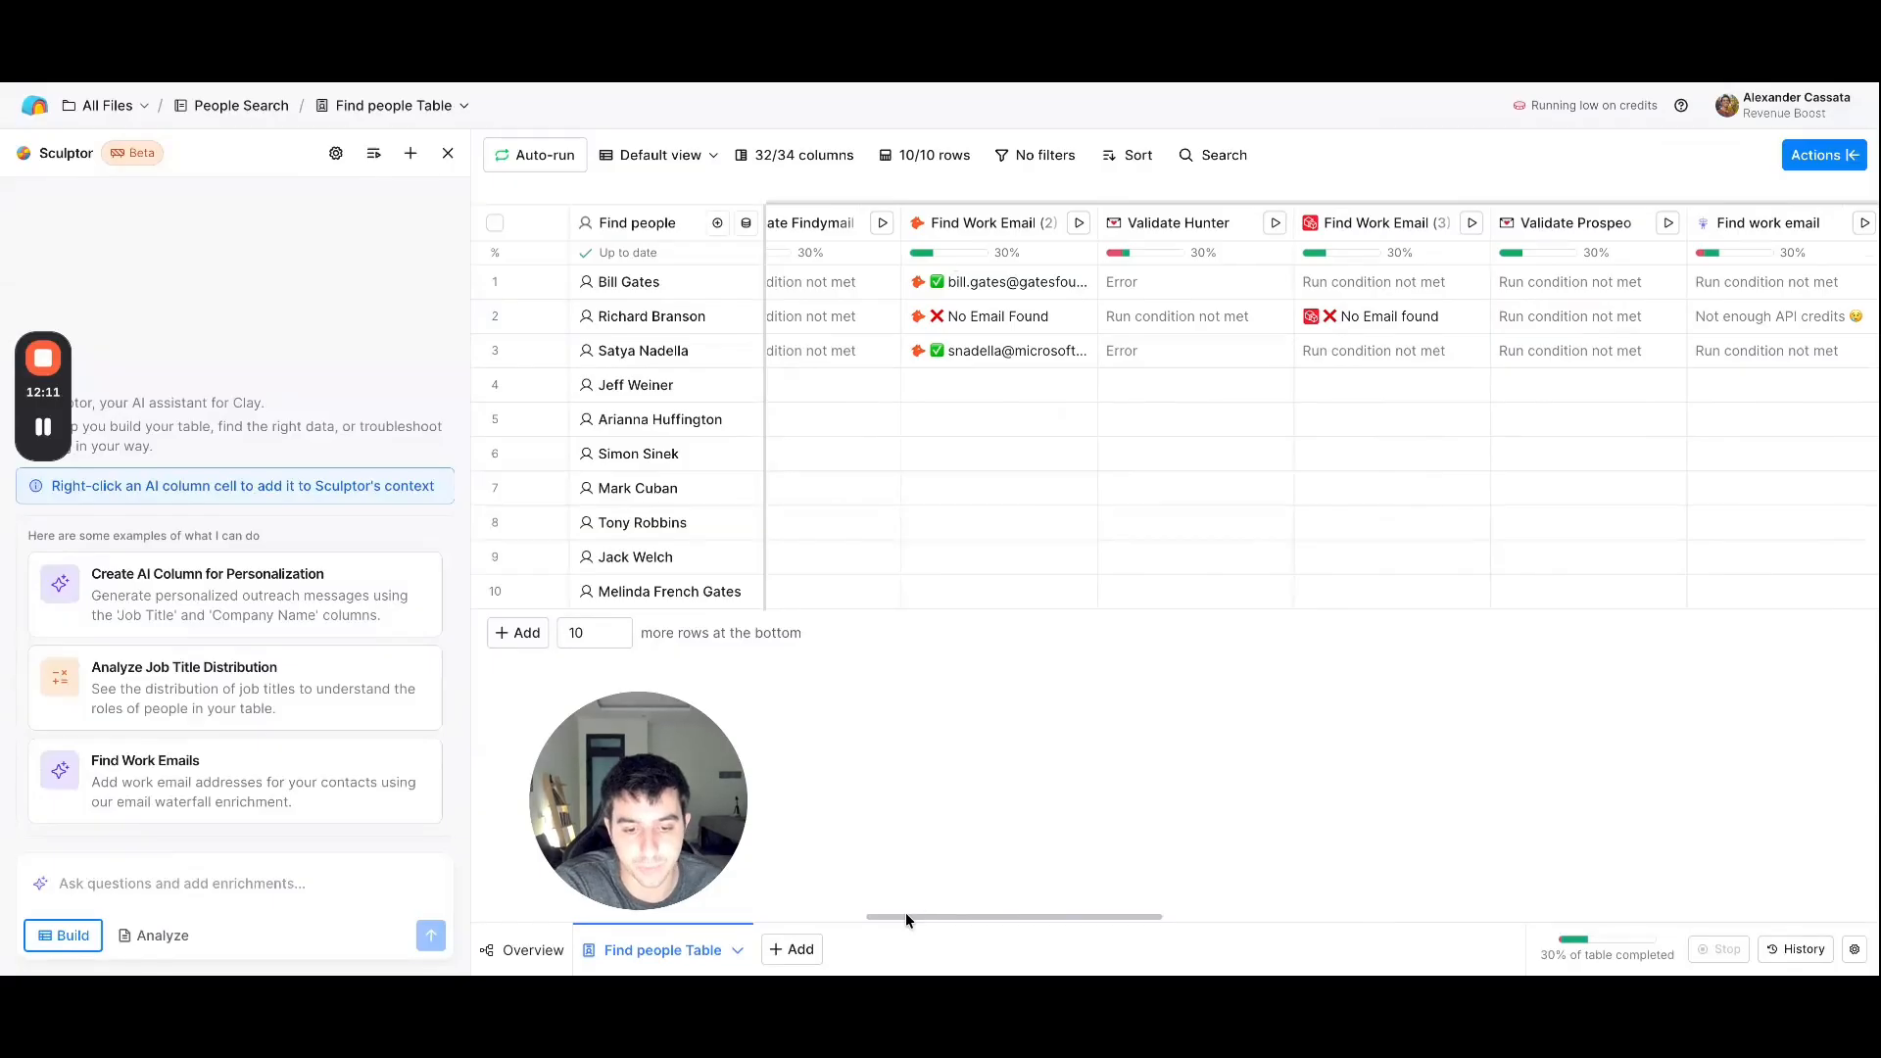
mouse_move(947, 923)
left_mouse_down()
mouse_move(1696, 931)
mouse_move(1268, 908)
mouse_move(950, 917)
left_mouse_up()
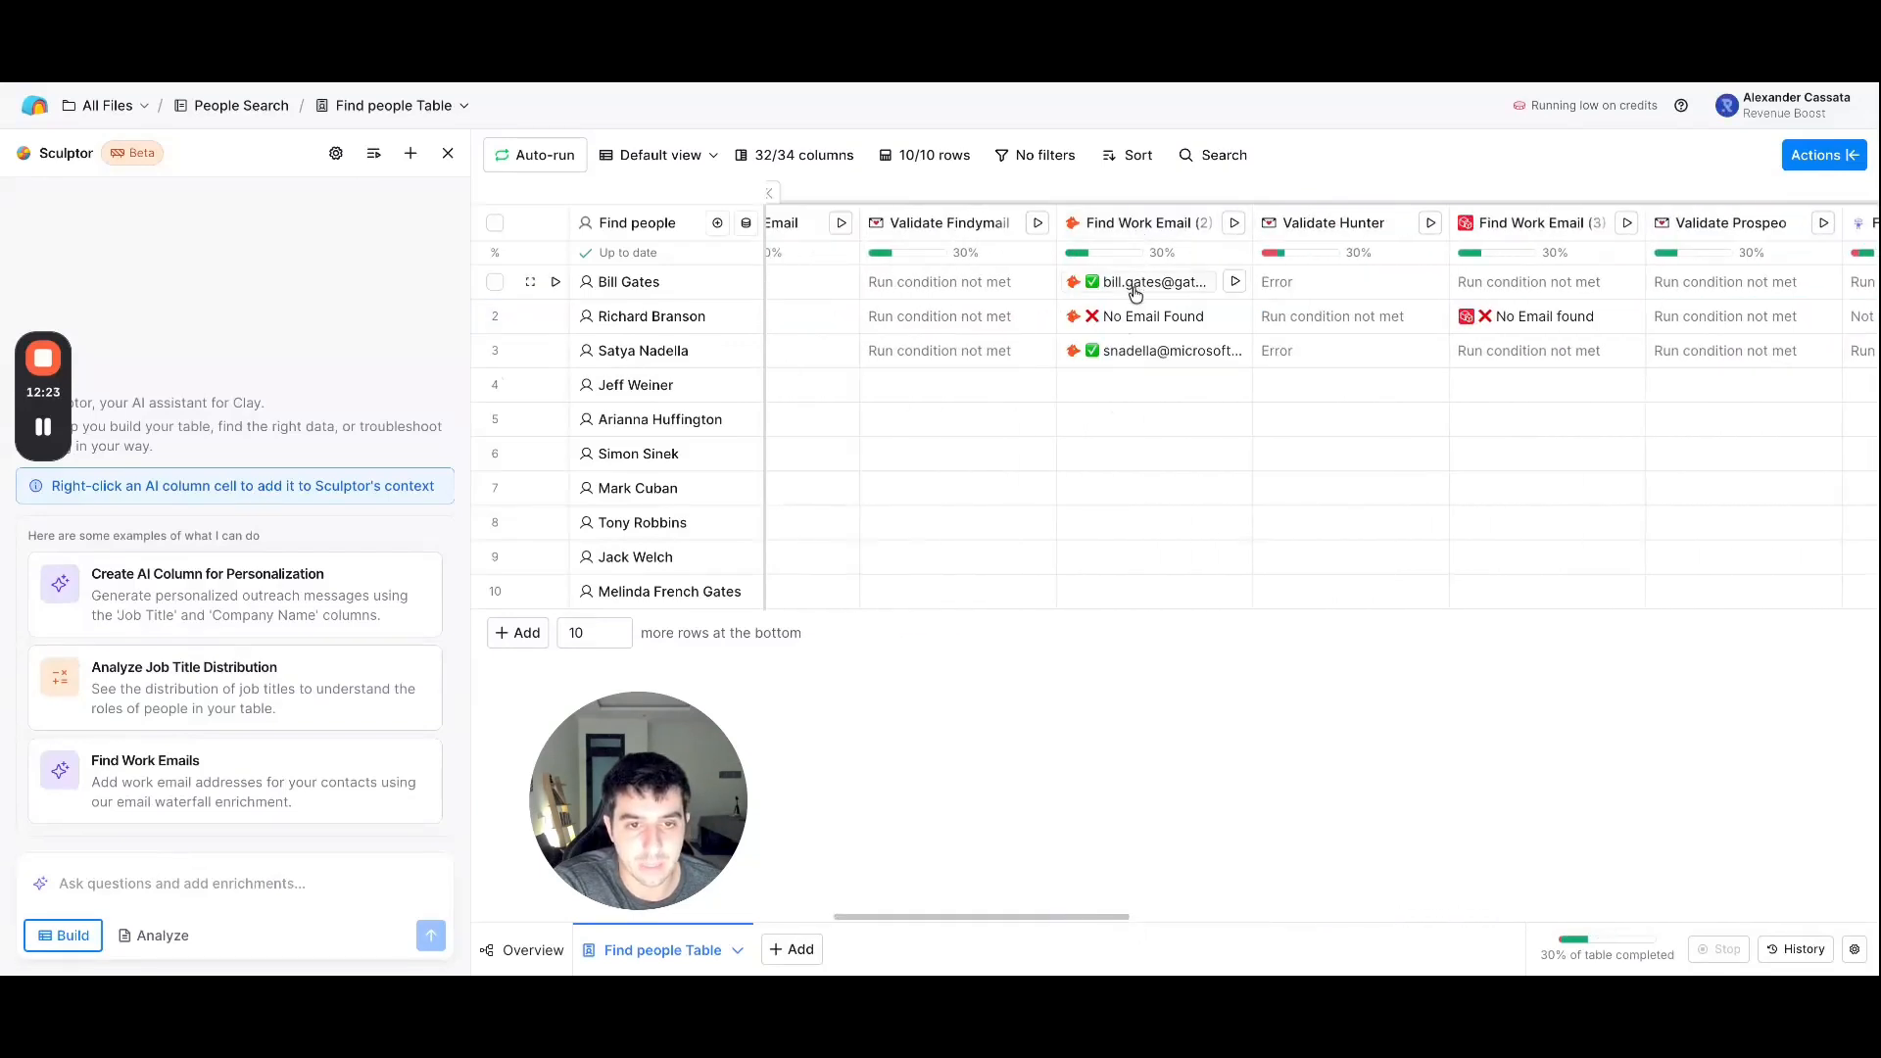
left_click(1133, 351)
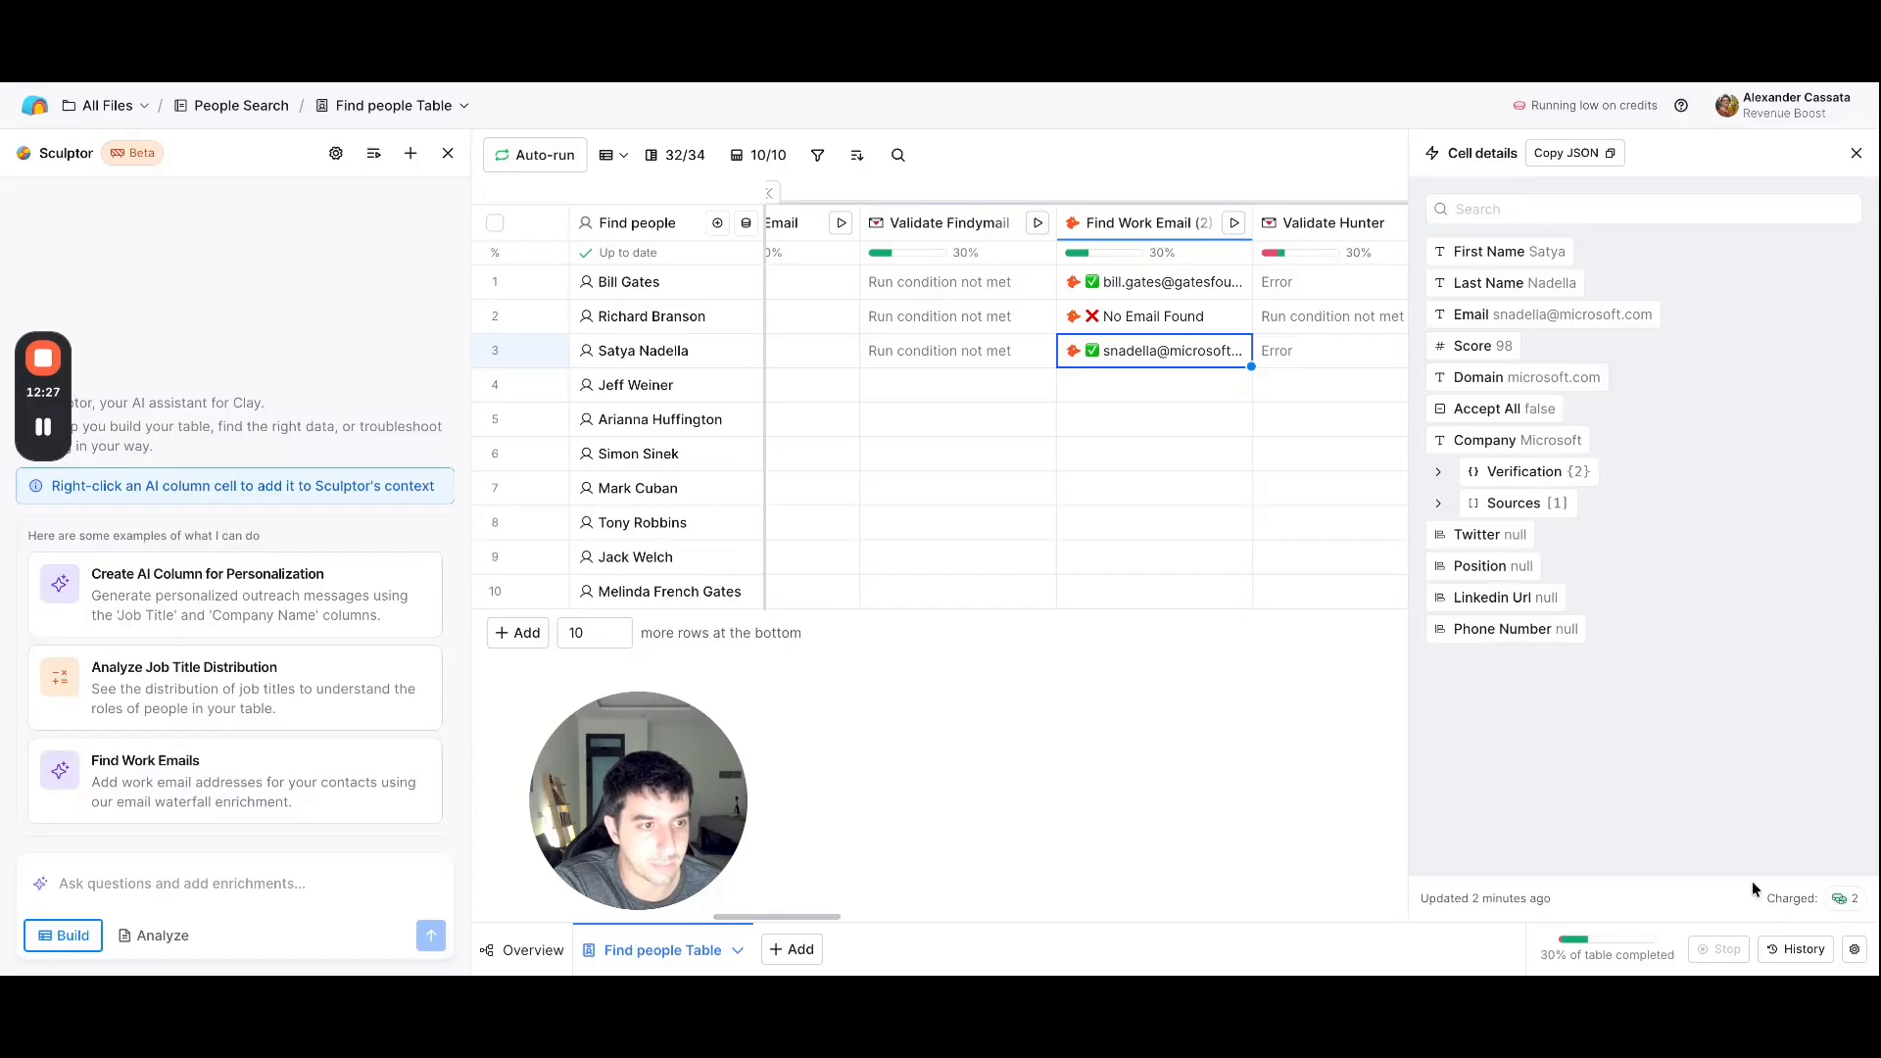
left_click(1855, 153)
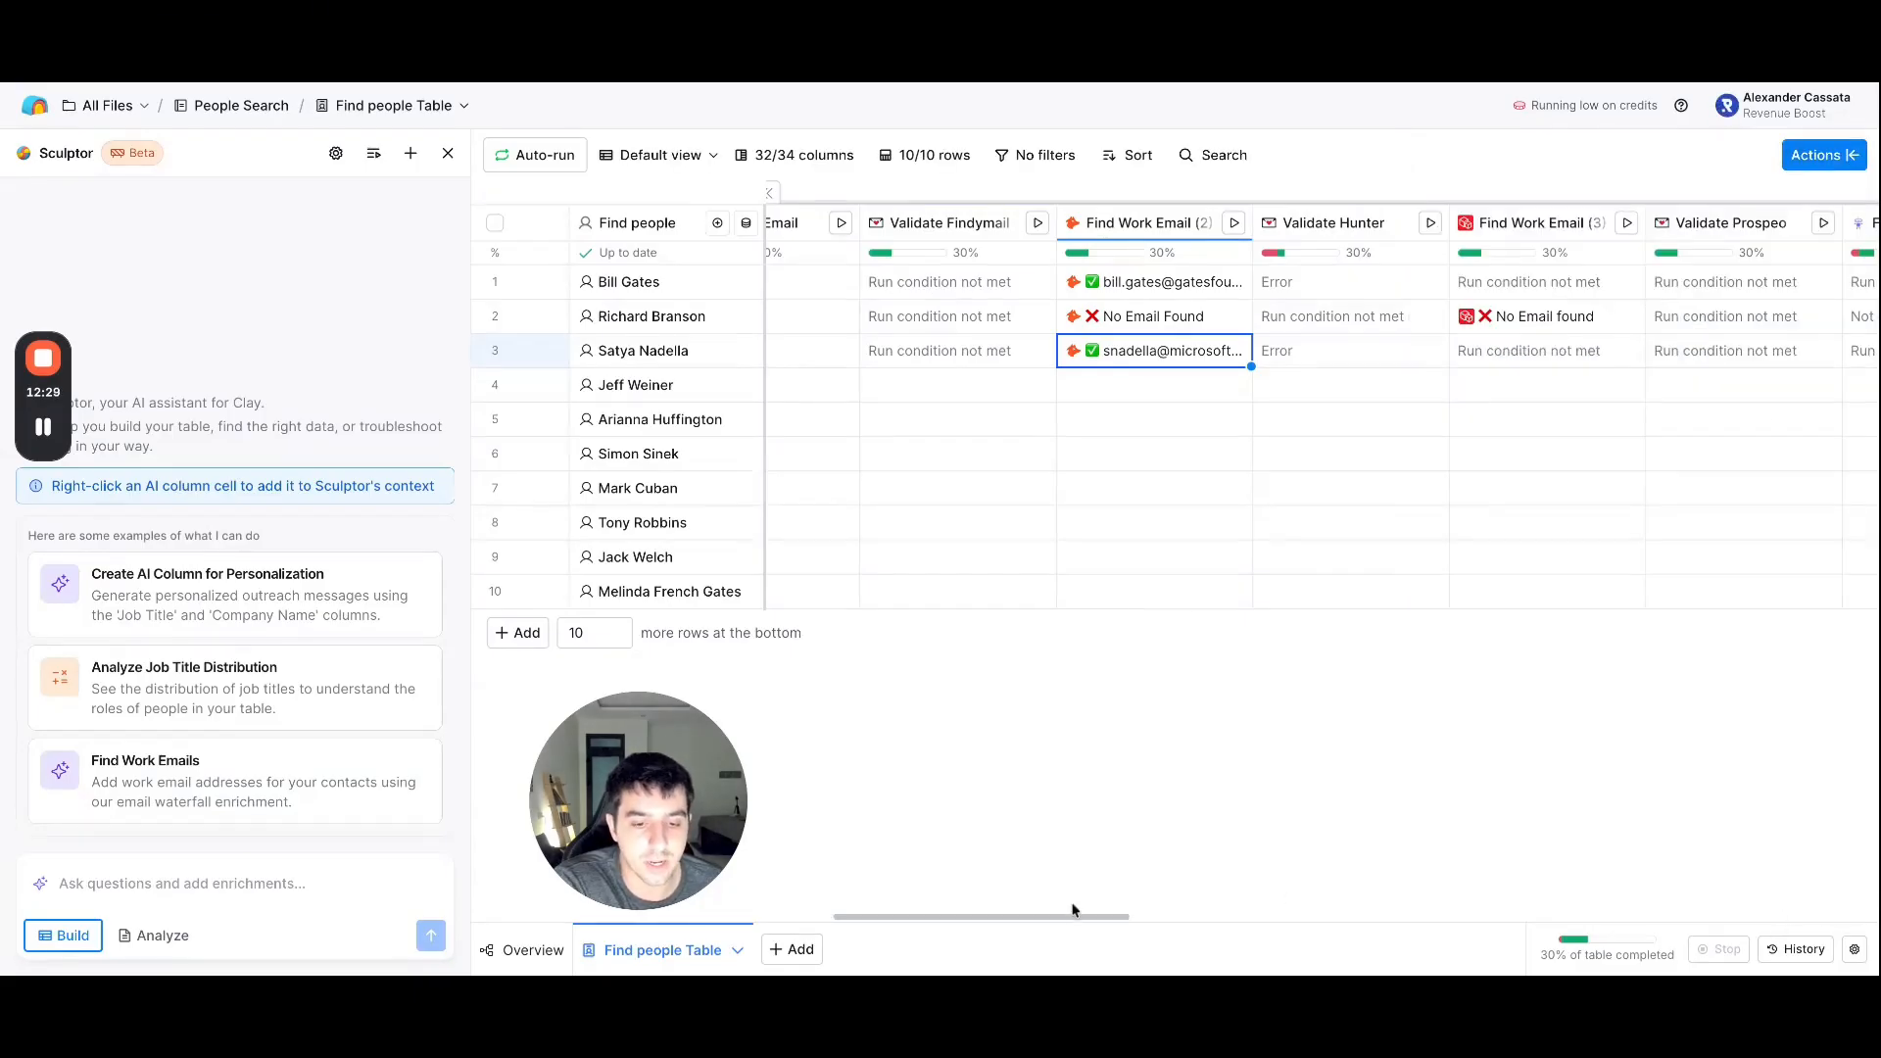
- Search the enrichments for "phone", choose the Mobile Phone waterfall for a new column, and show its full configuration
scroll(1127, 909, "right", 1)
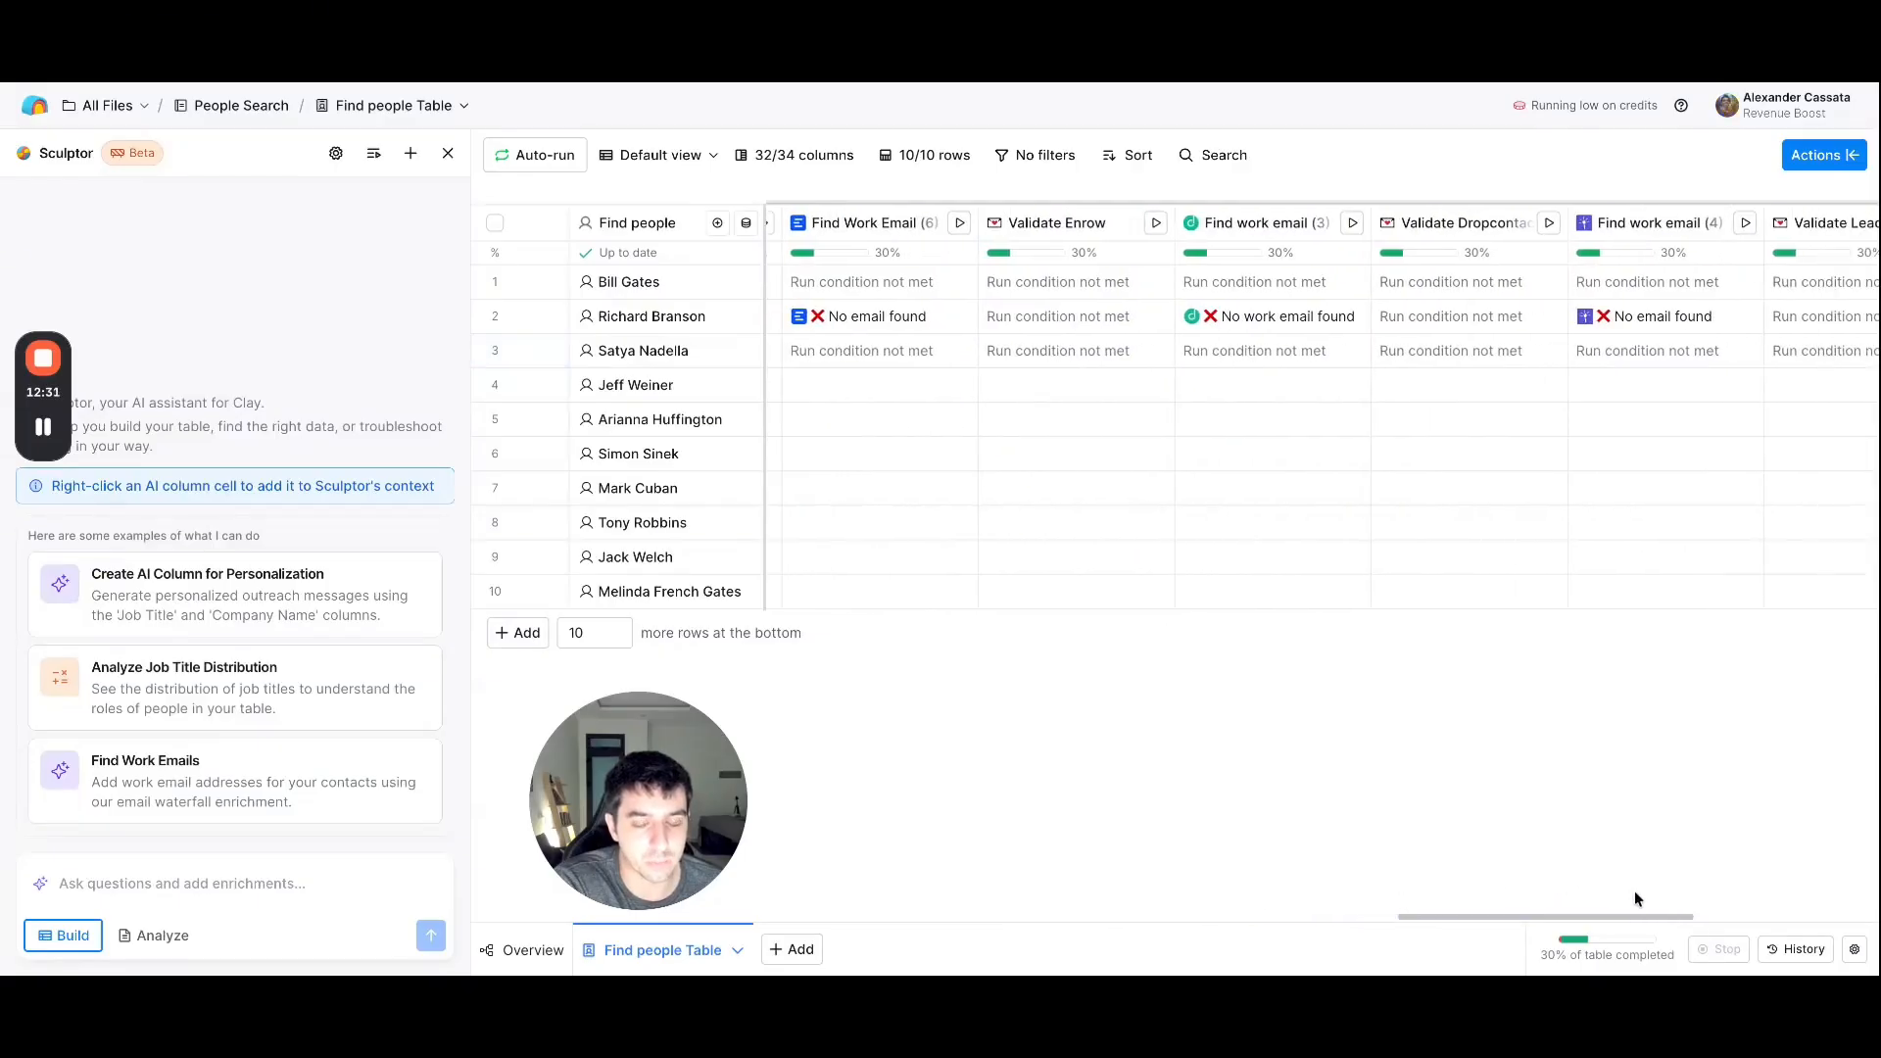
scroll(1634, 893, "right", 8)
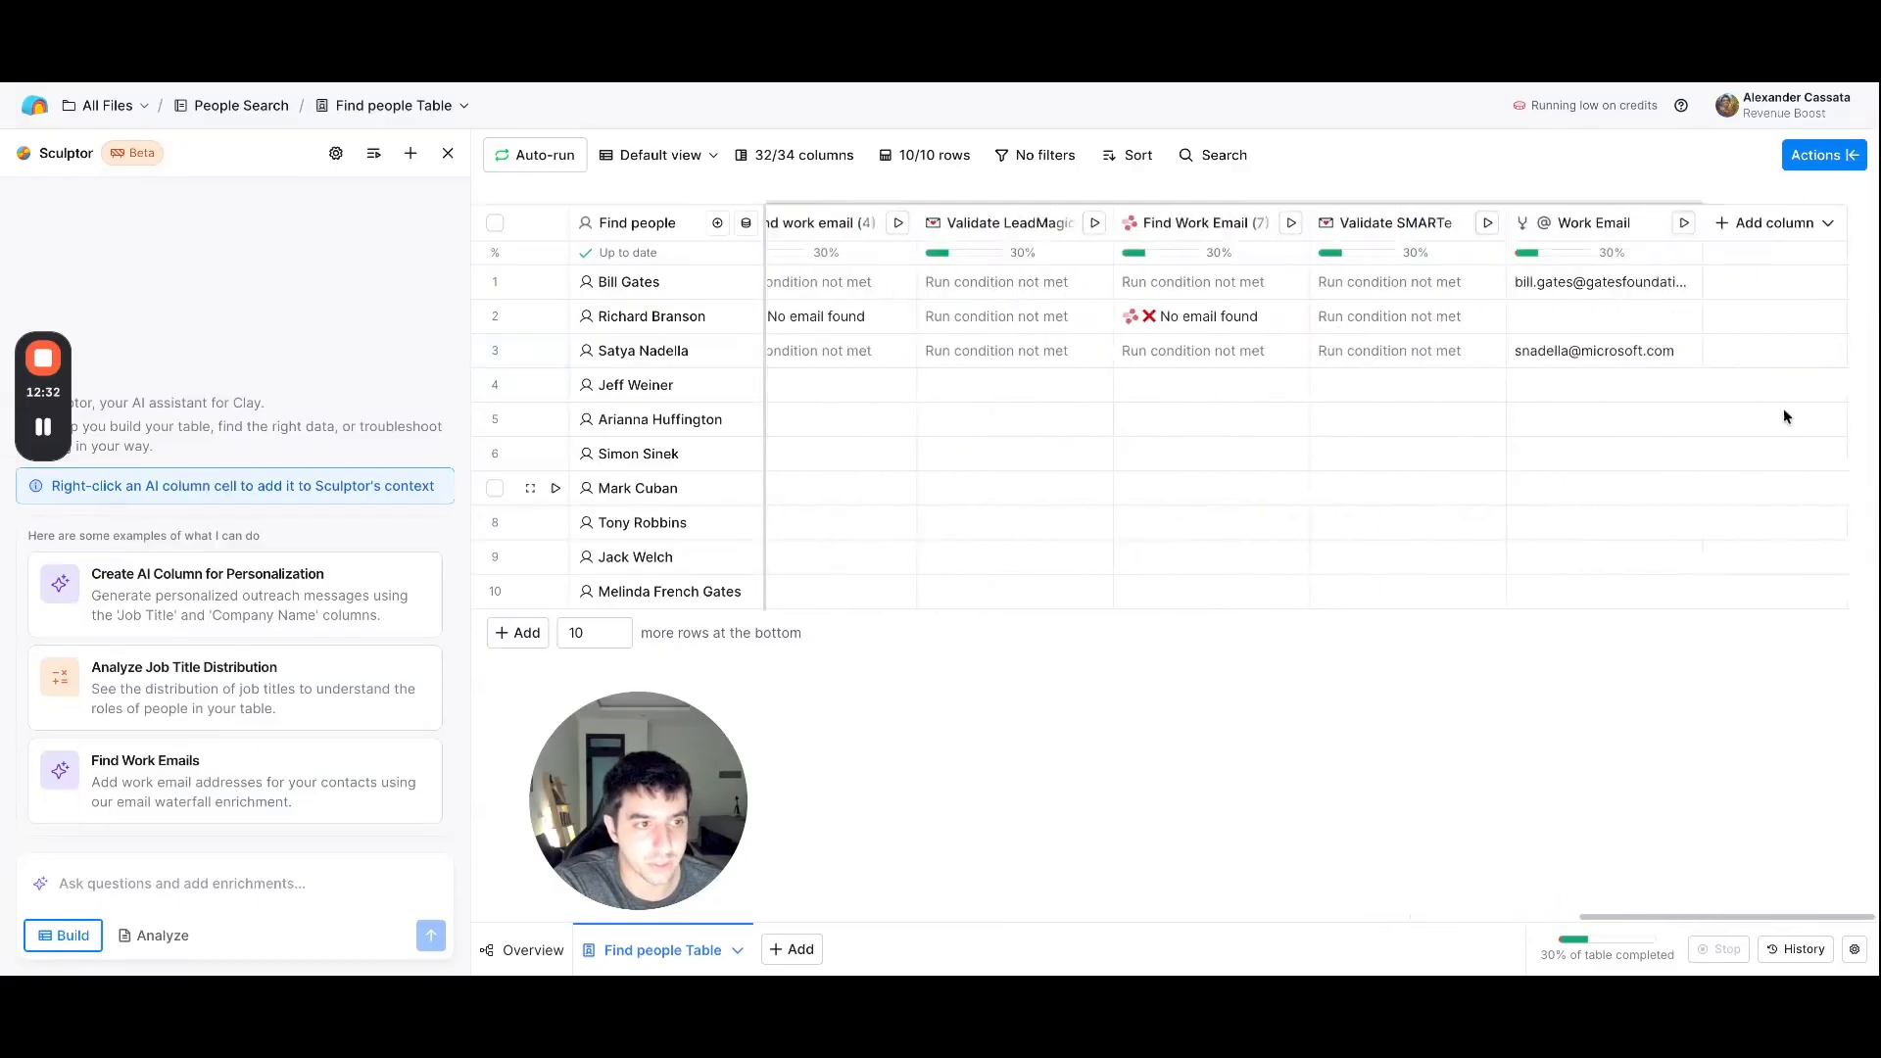
left_click(1781, 222)
left_click(1789, 282)
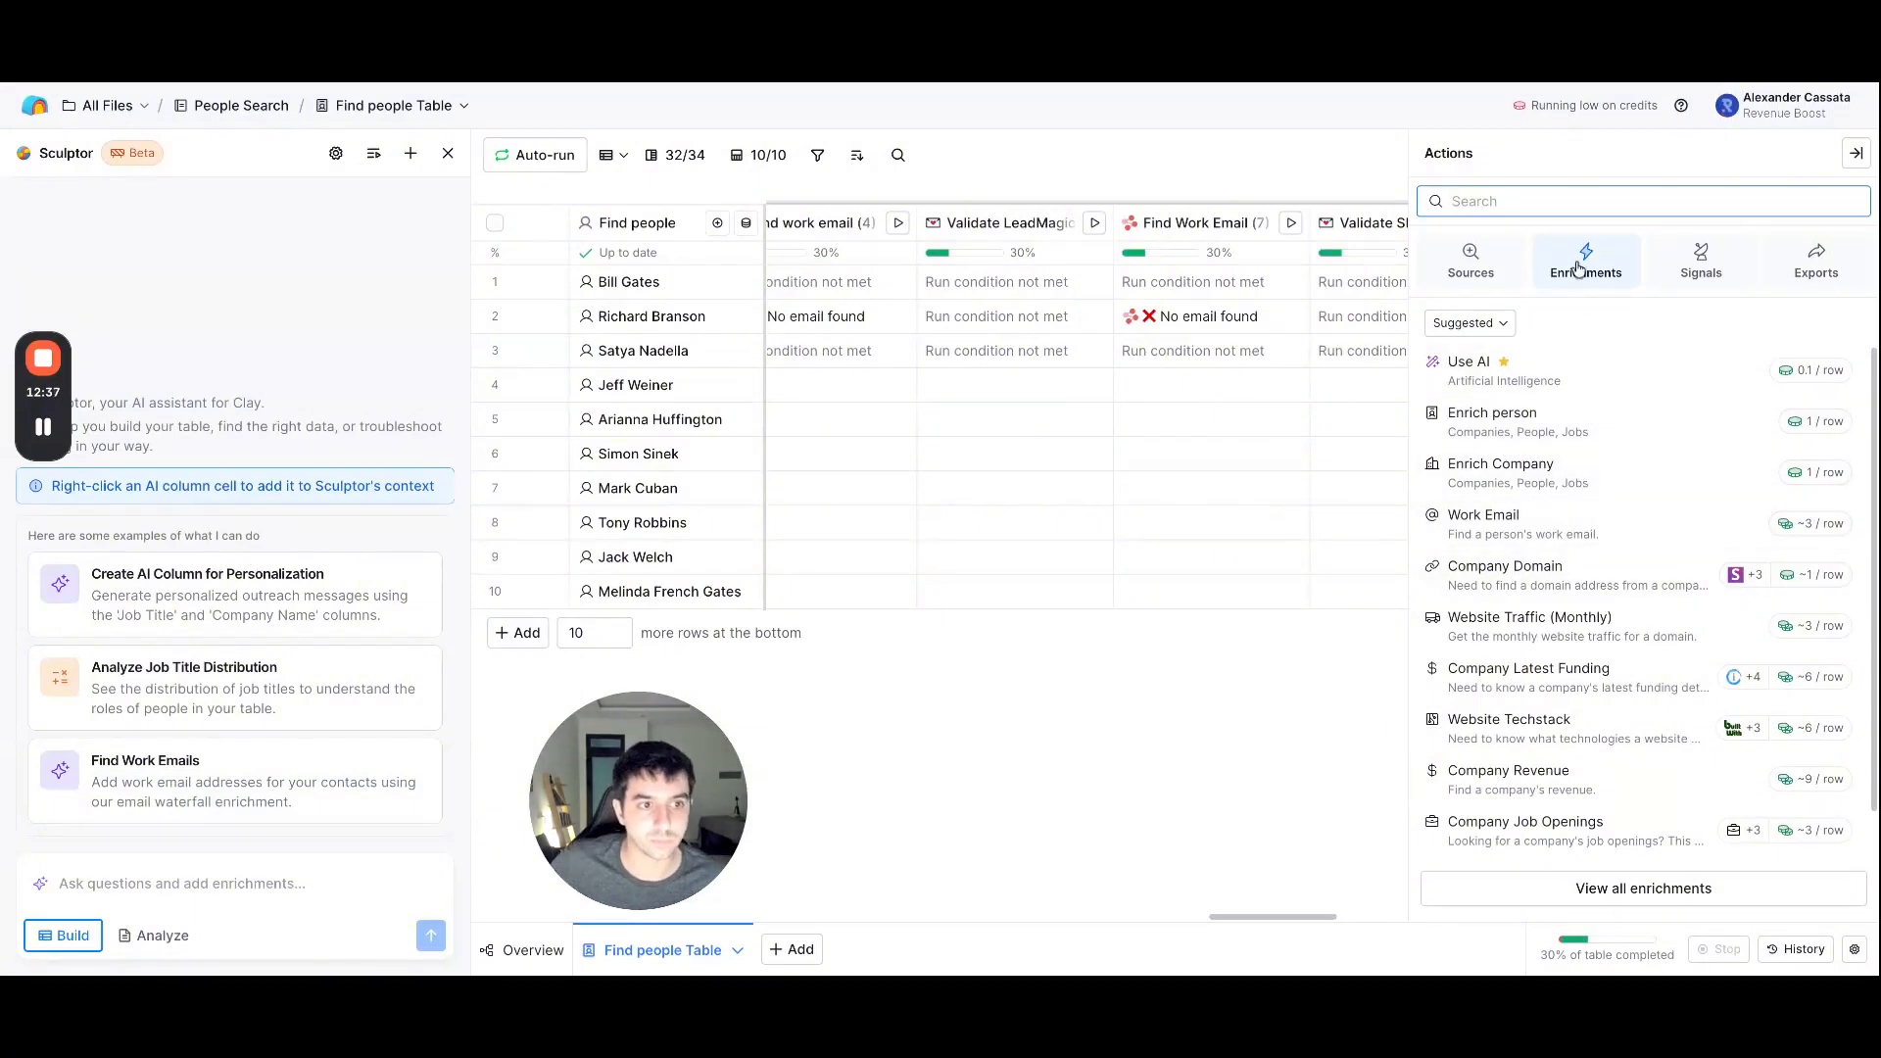
type("pho")
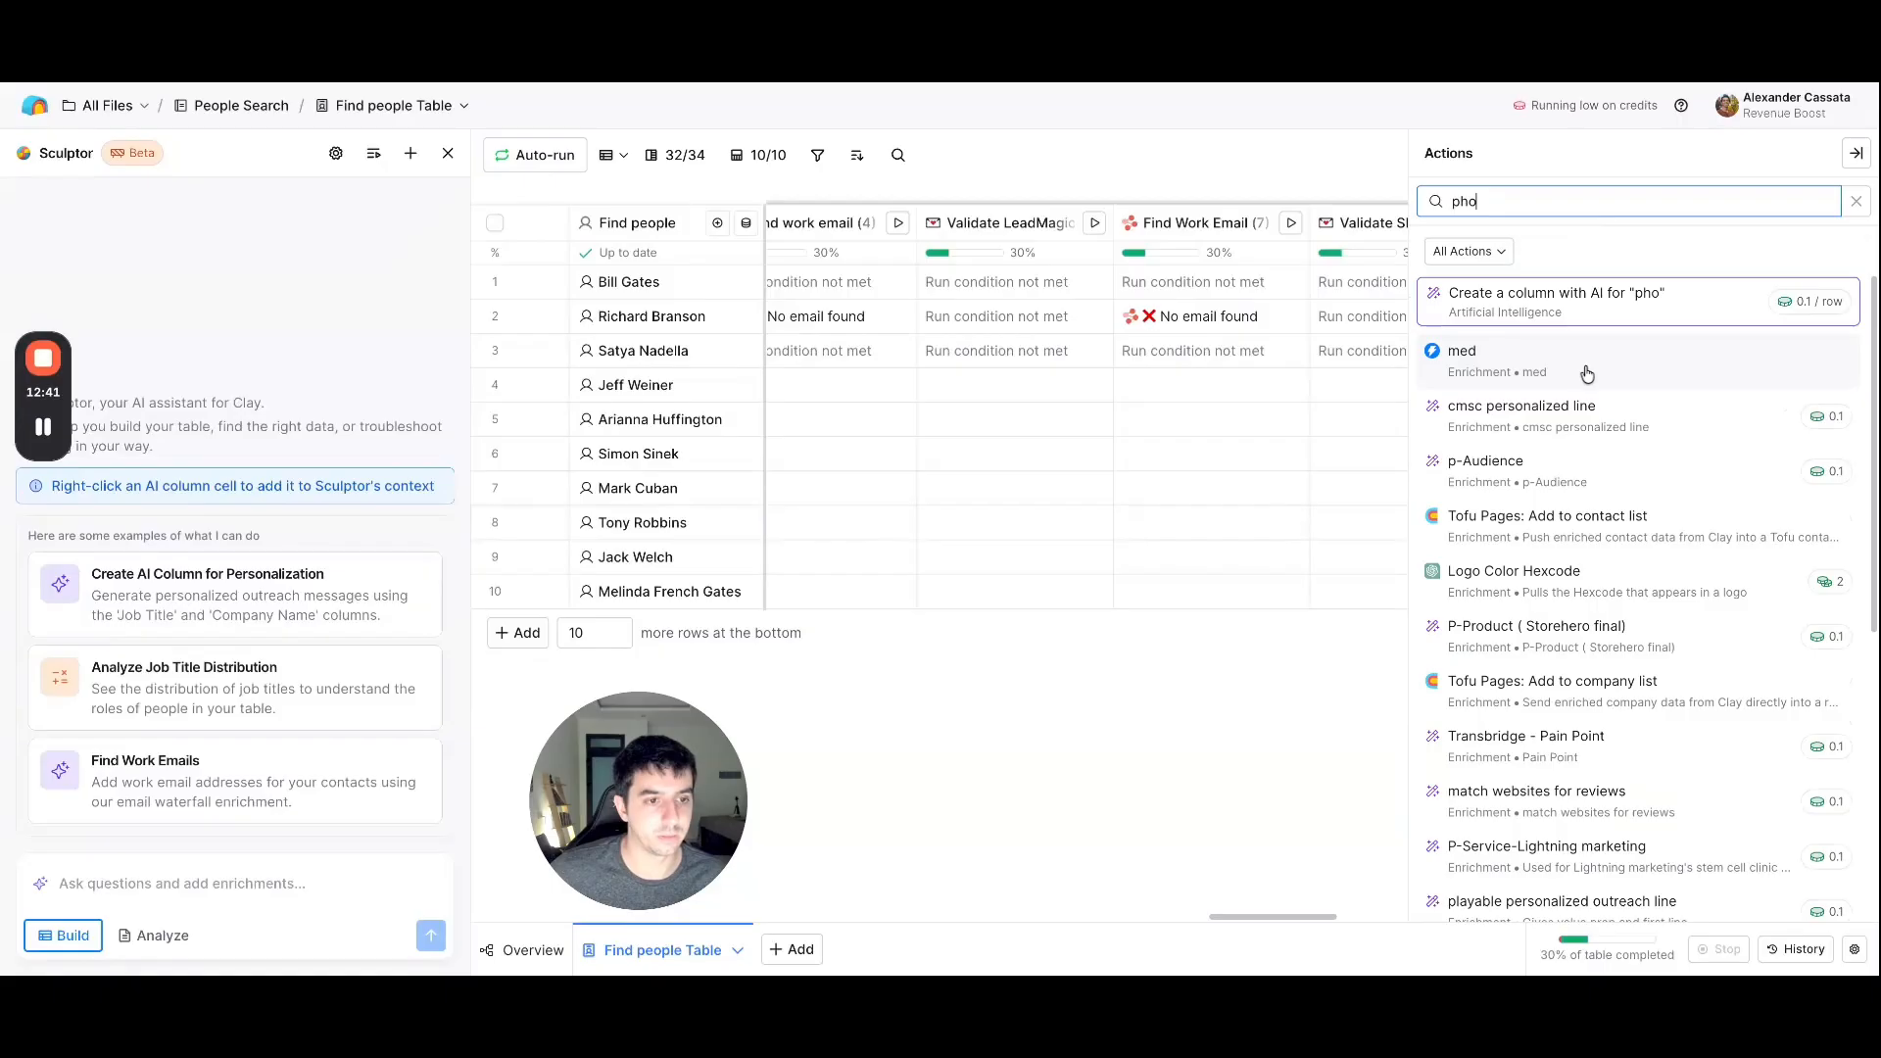
type("ne")
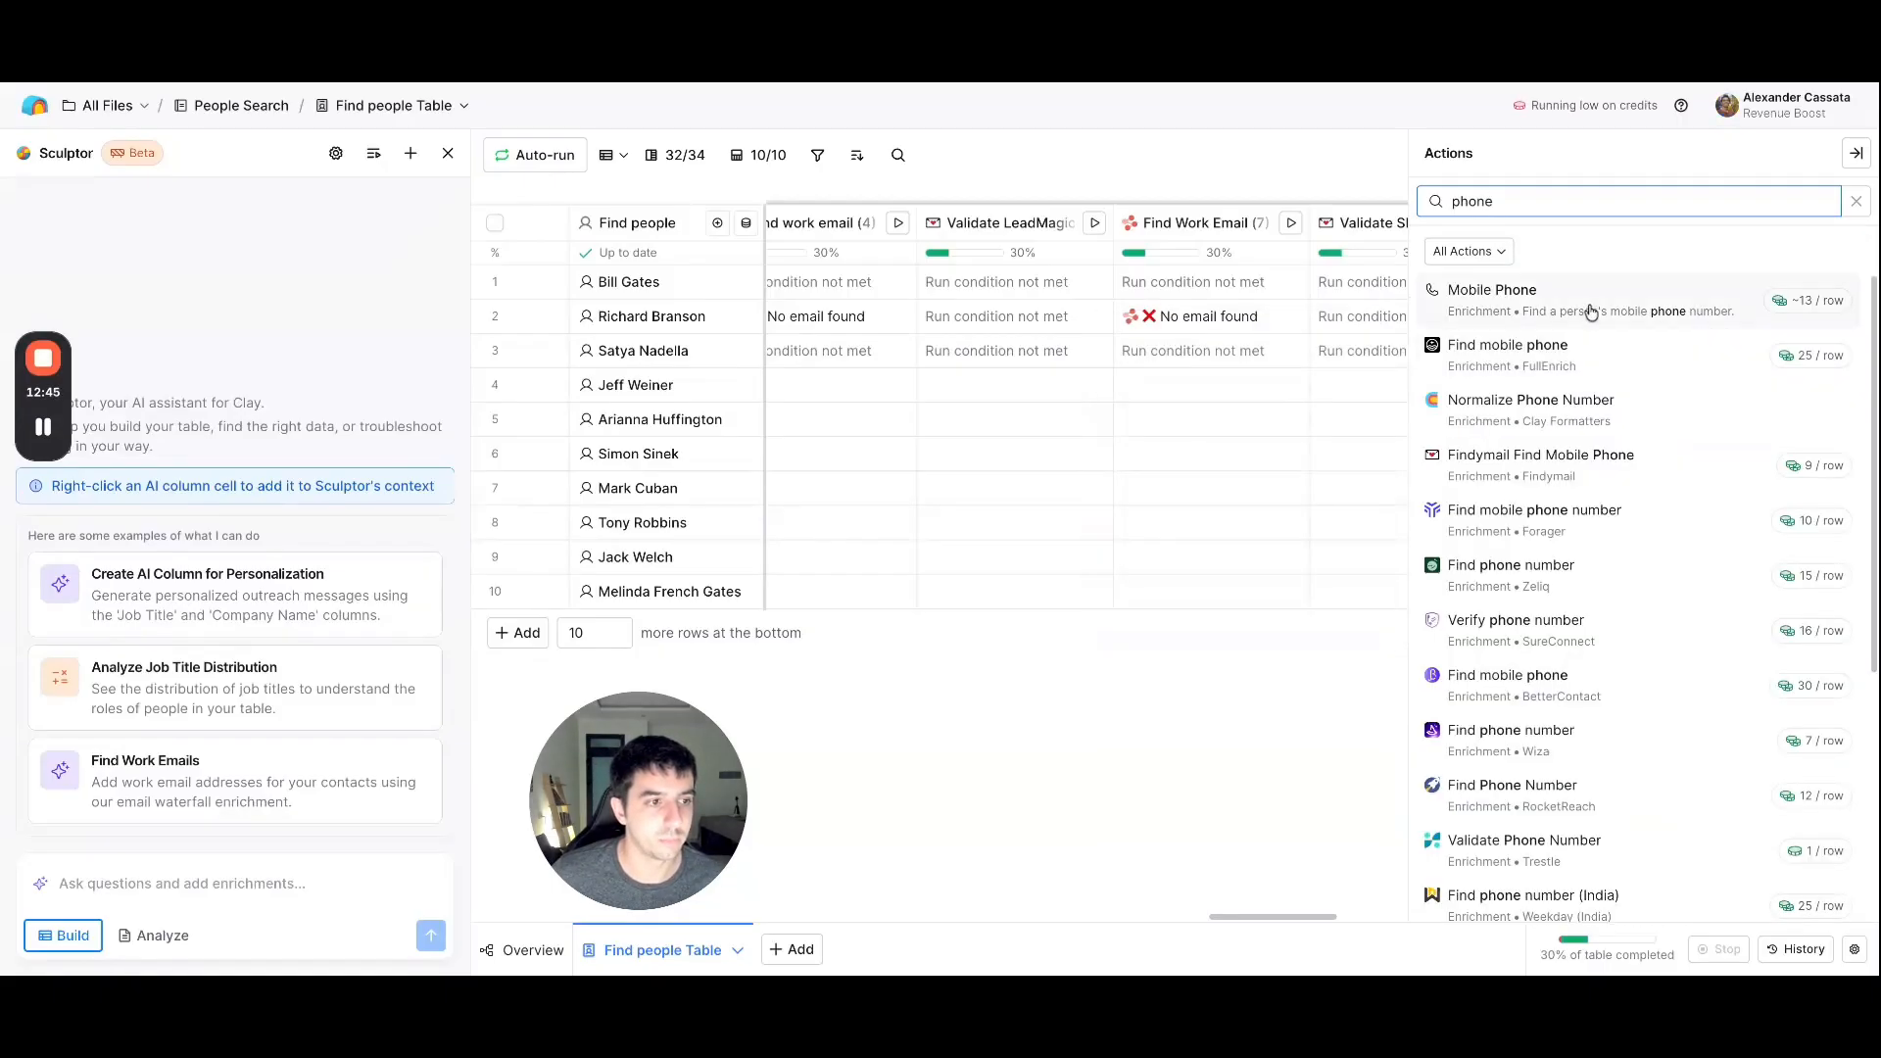
left_click(1593, 307)
left_click(1748, 321)
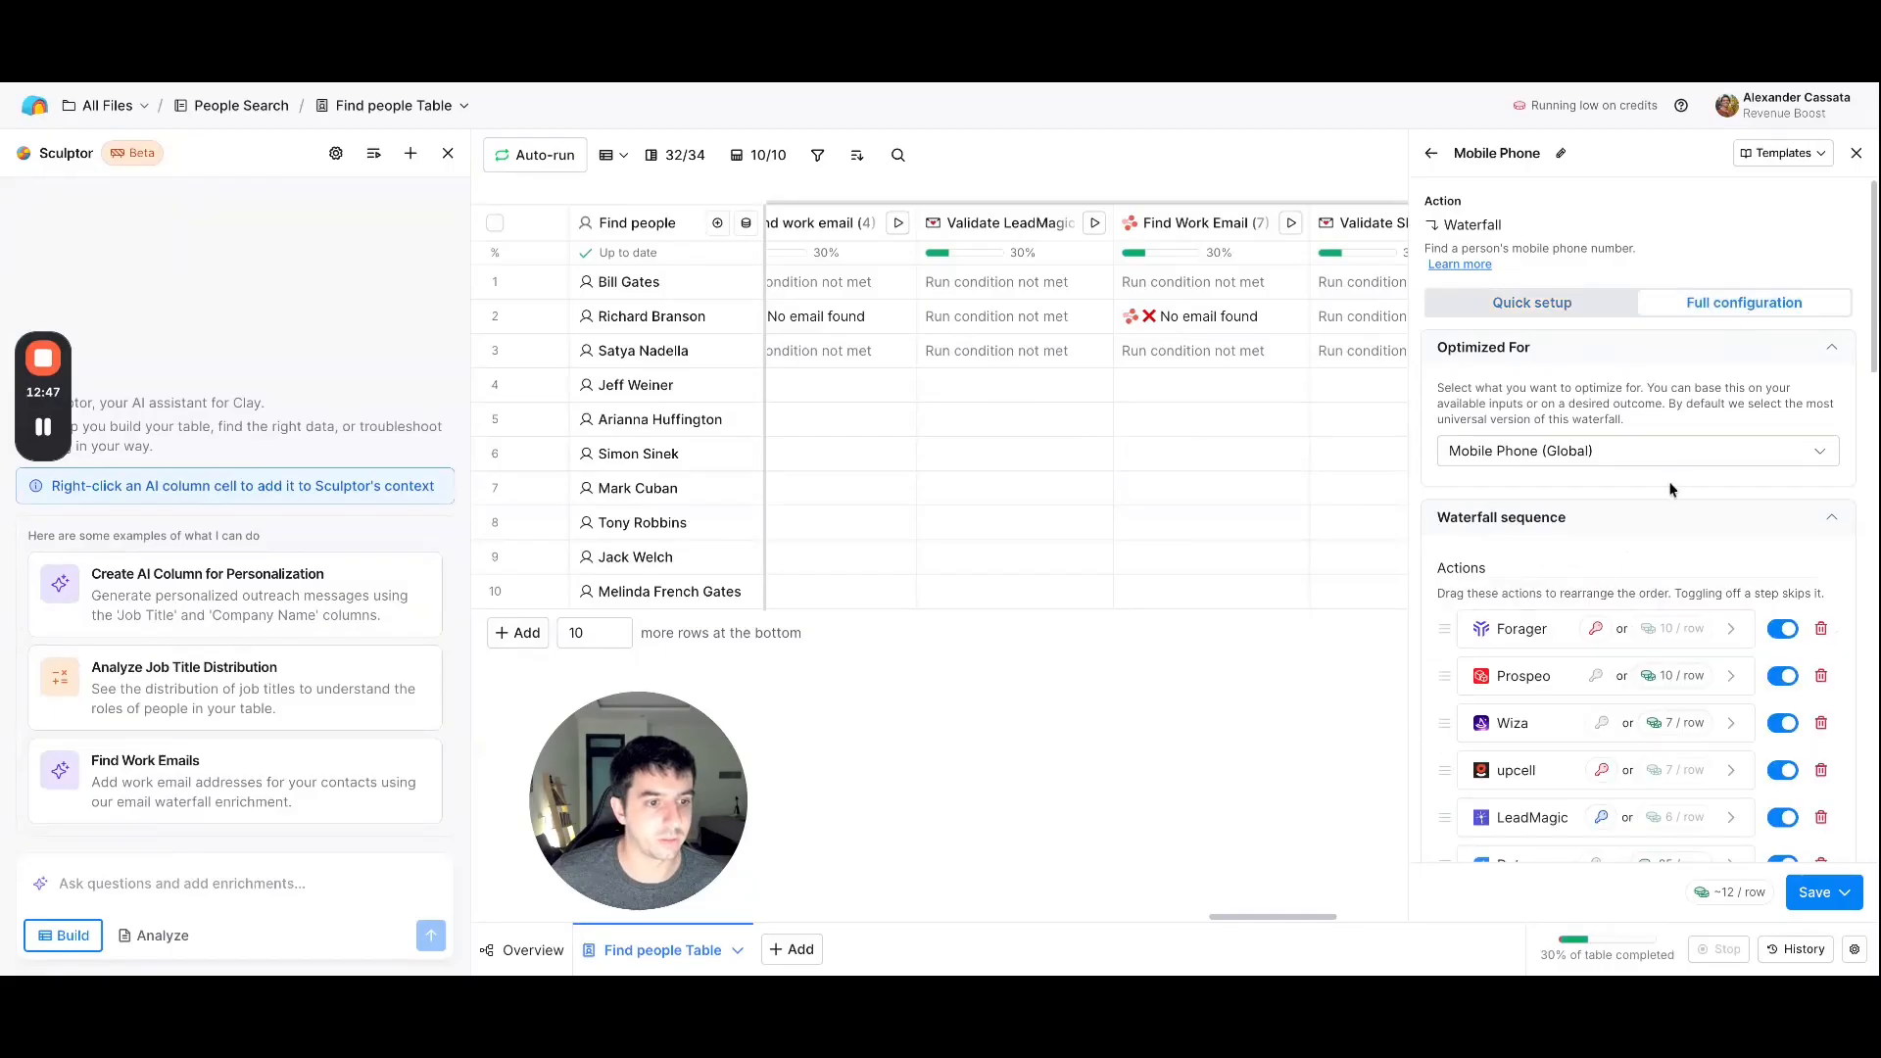
- Remove the Datagma, Surfe, SMARTe, ContactOut and Zeliq providers from the Mobile Phone waterfall sequence
scroll(1598, 627, "down", 3)
scroll(1560, 490, "down", 2)
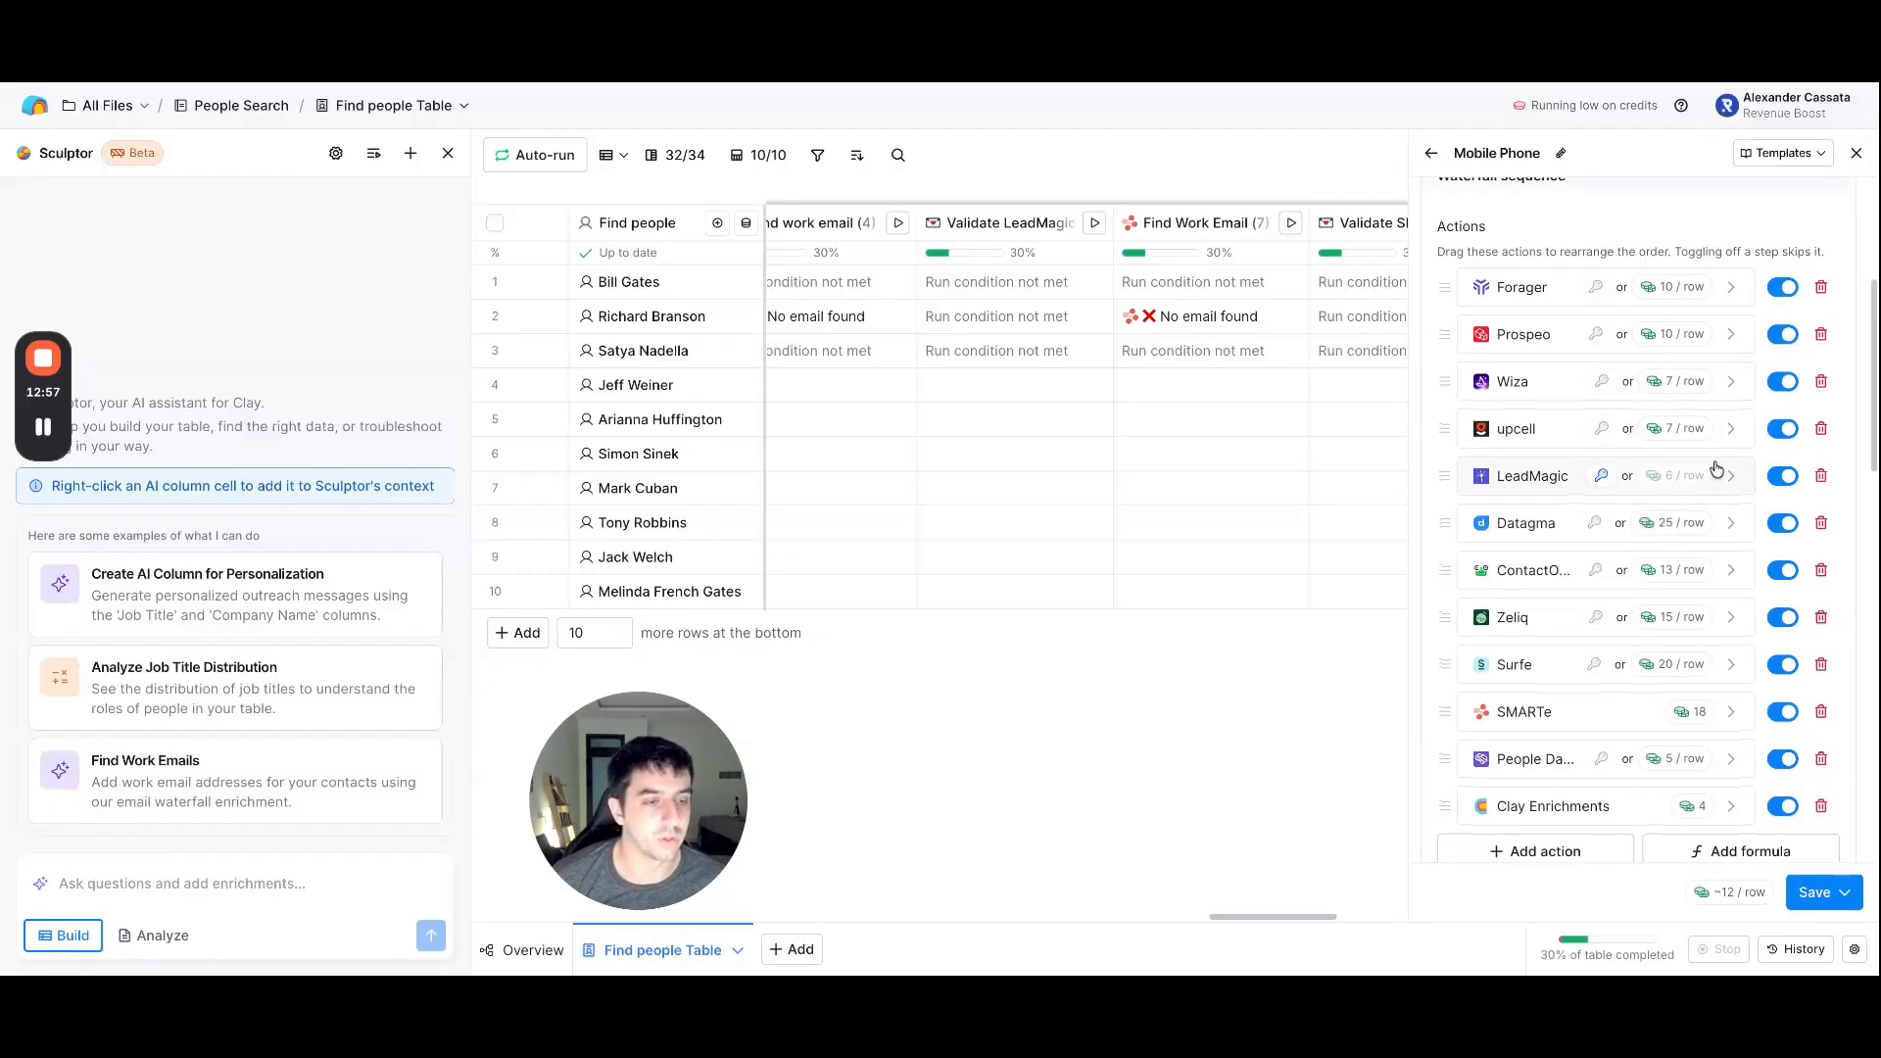
scroll(1713, 457, "up", 1)
scroll(1666, 408, "down", 1)
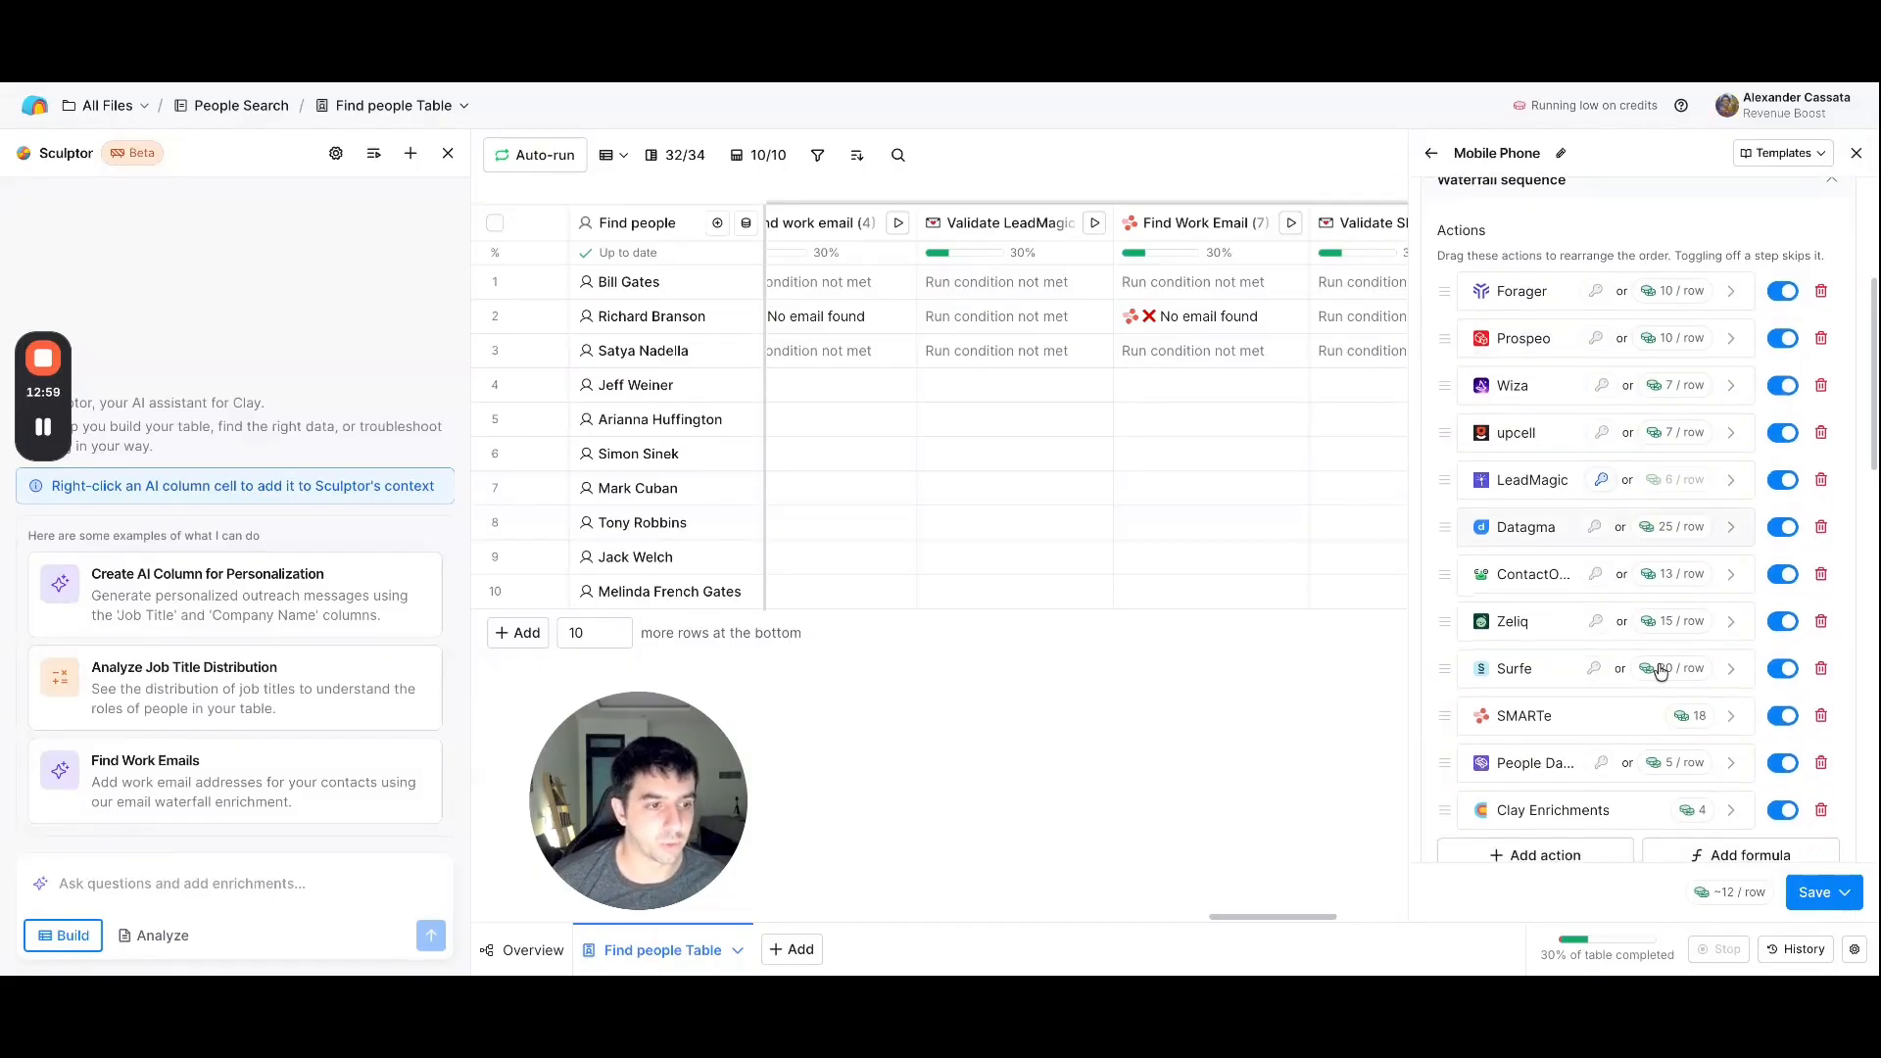
scroll(1634, 679, "down", 1)
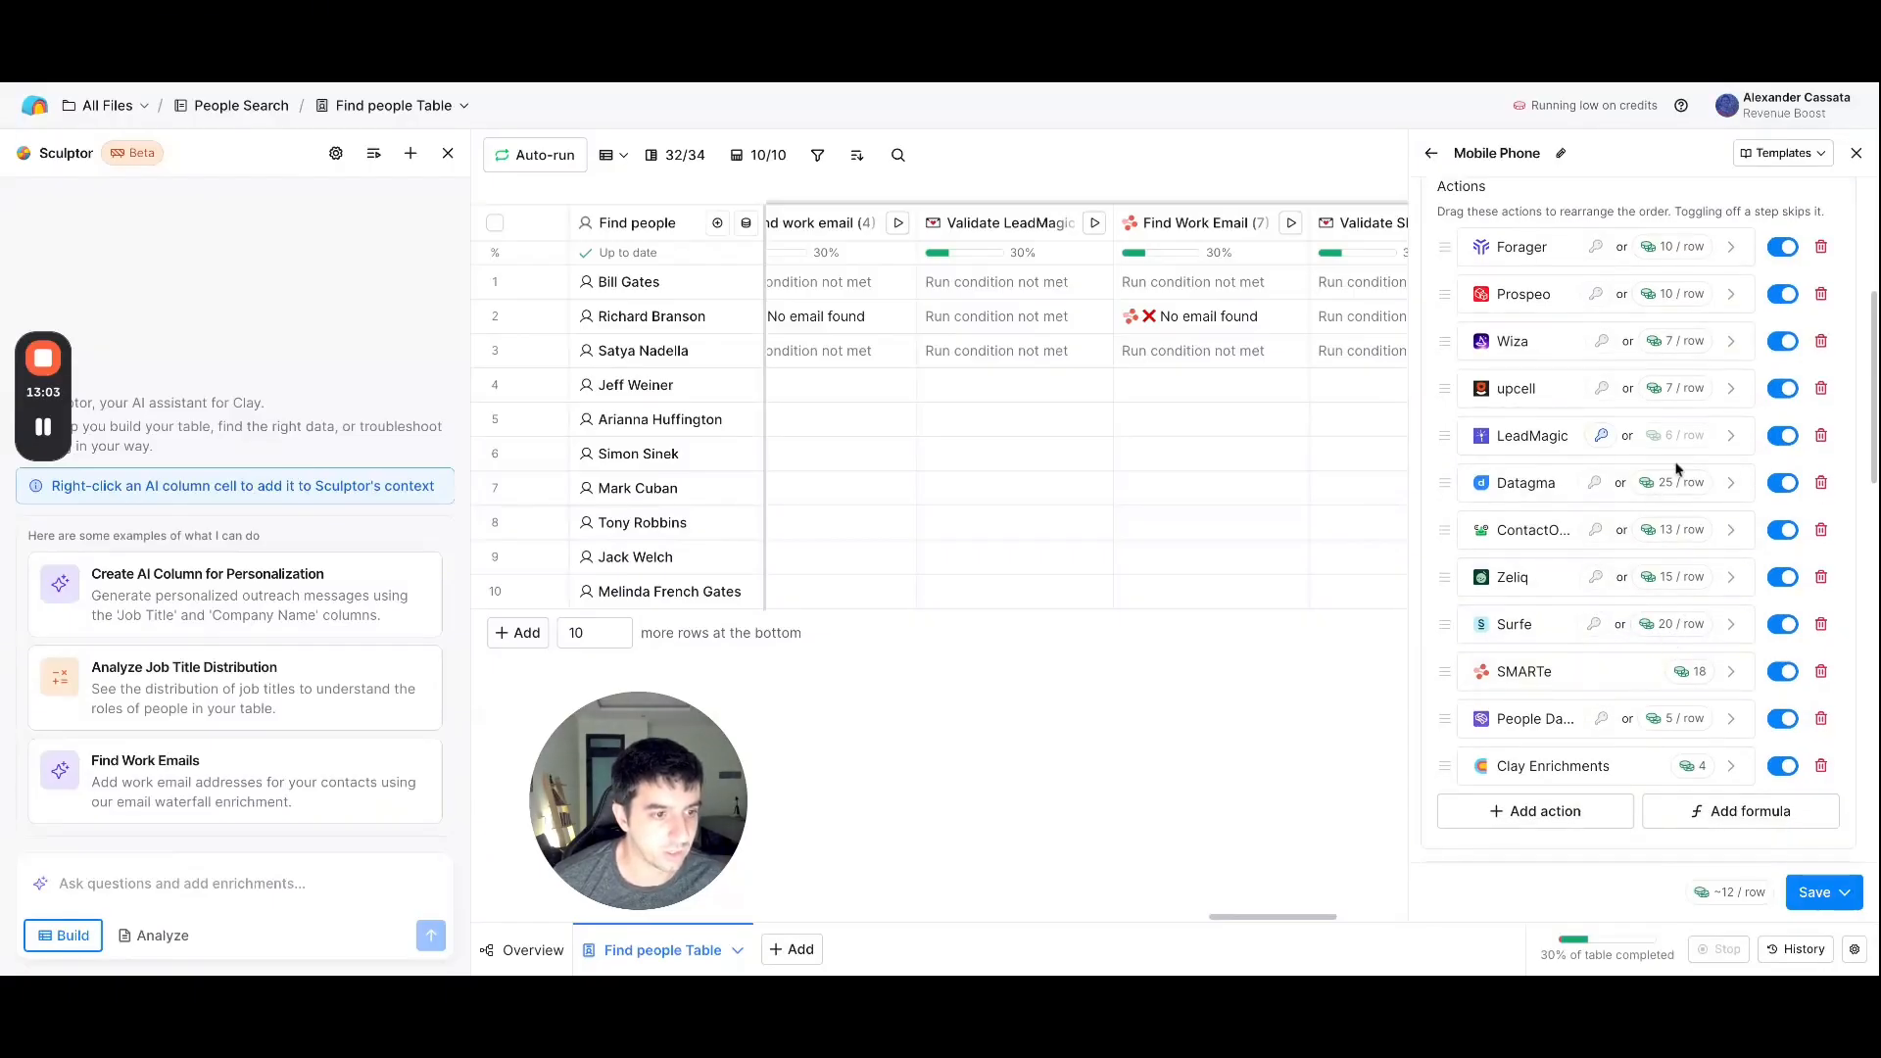
left_click(1823, 484)
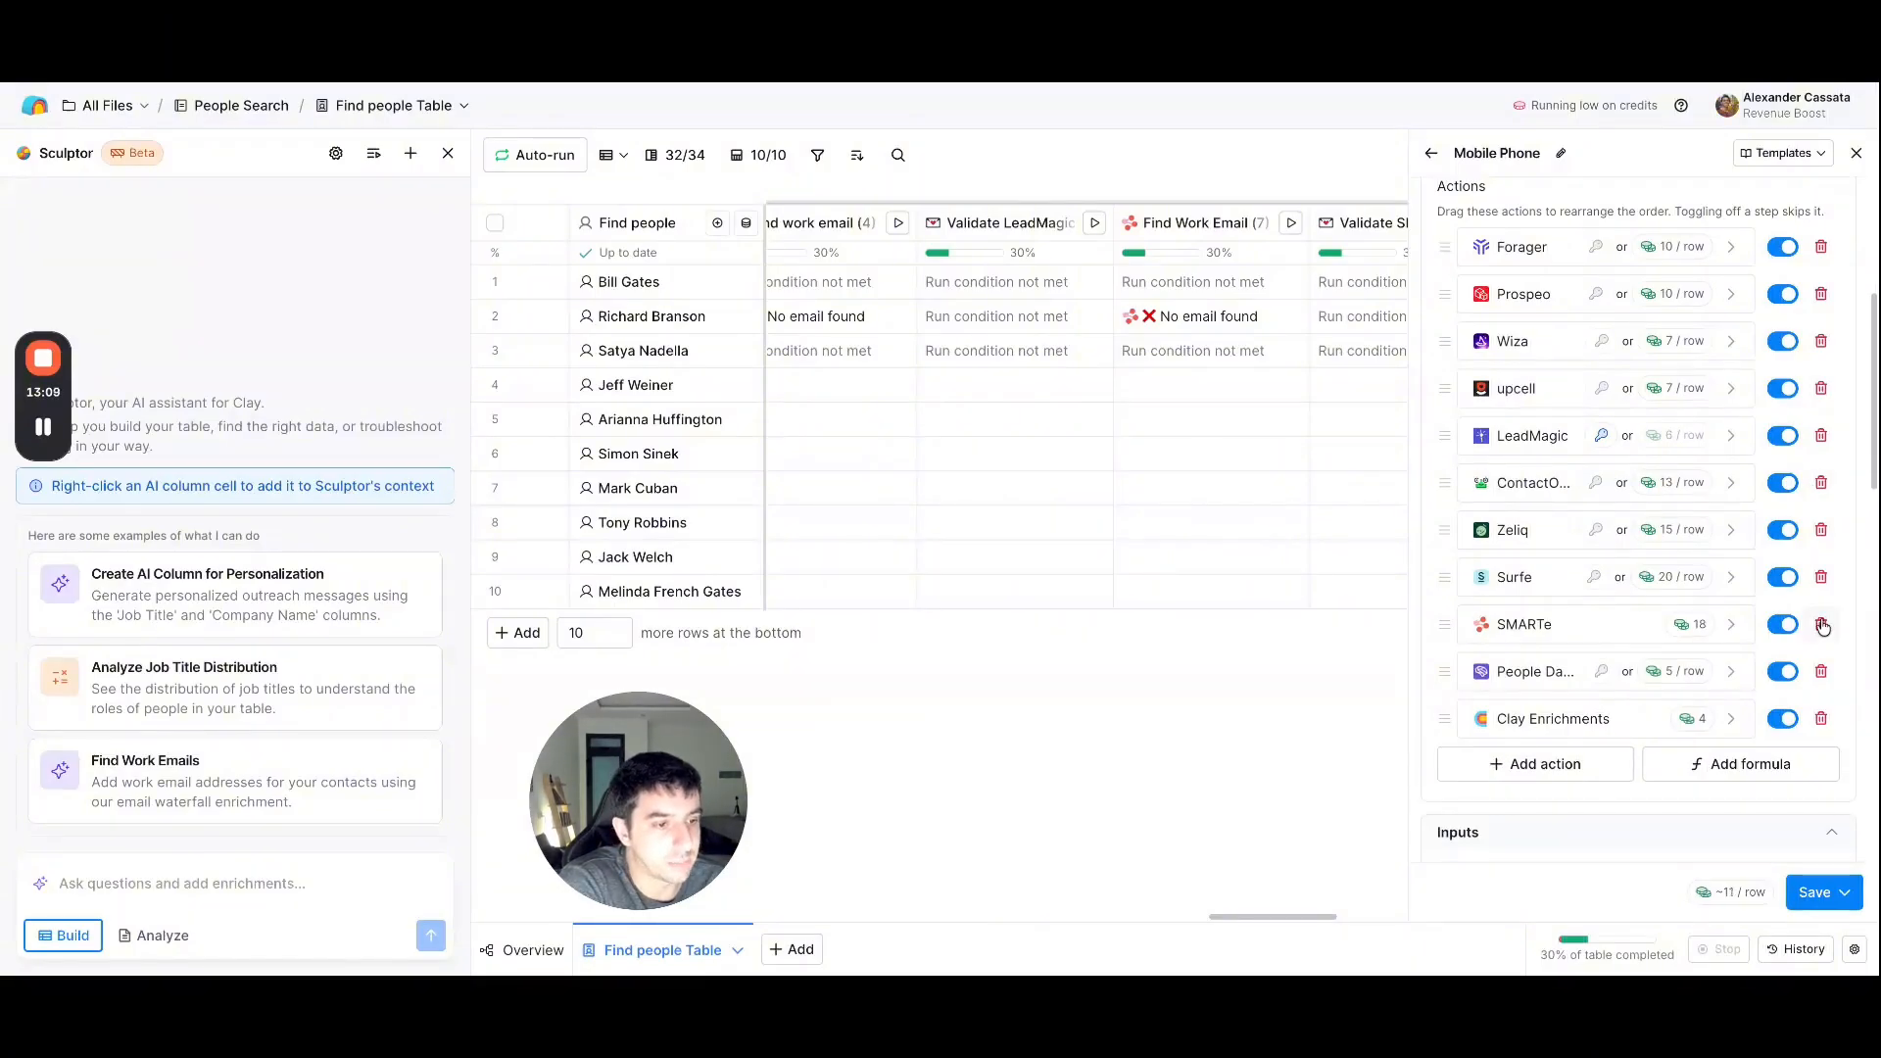
left_click(1822, 580)
left_click(1822, 580)
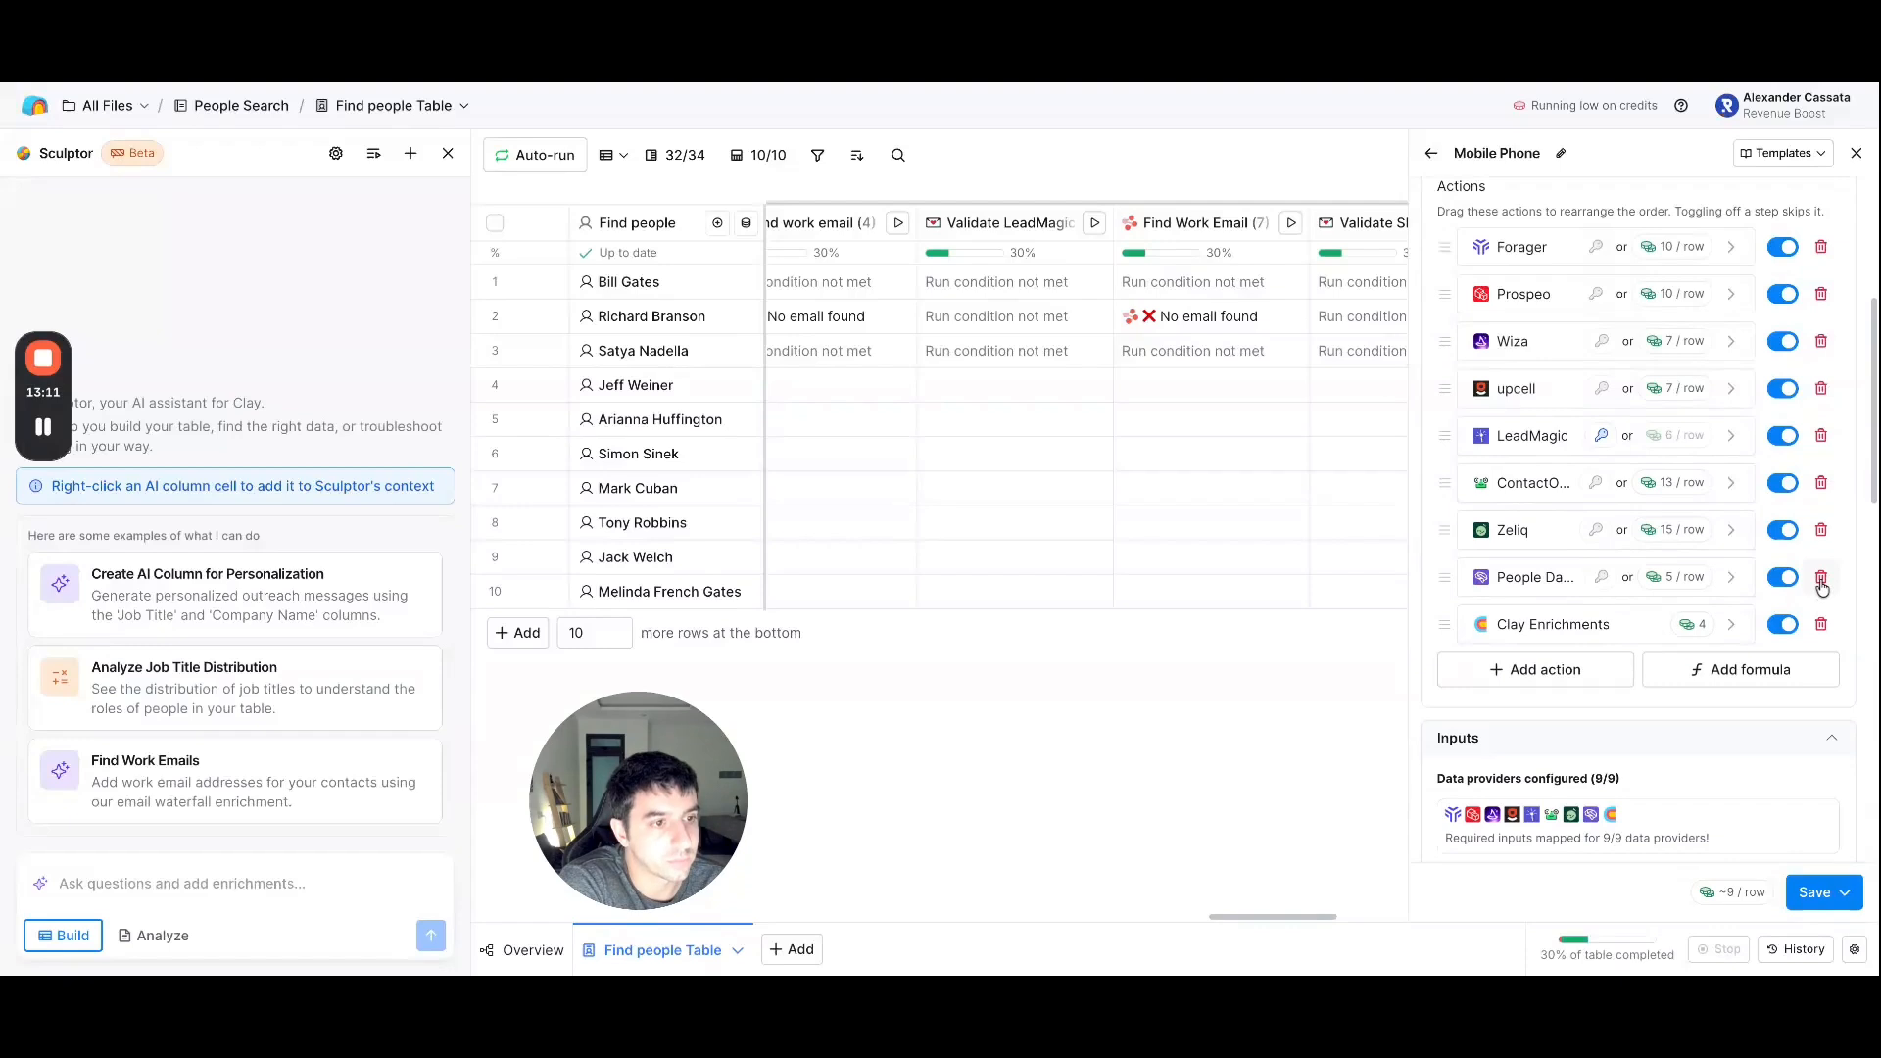
left_click(1816, 484)
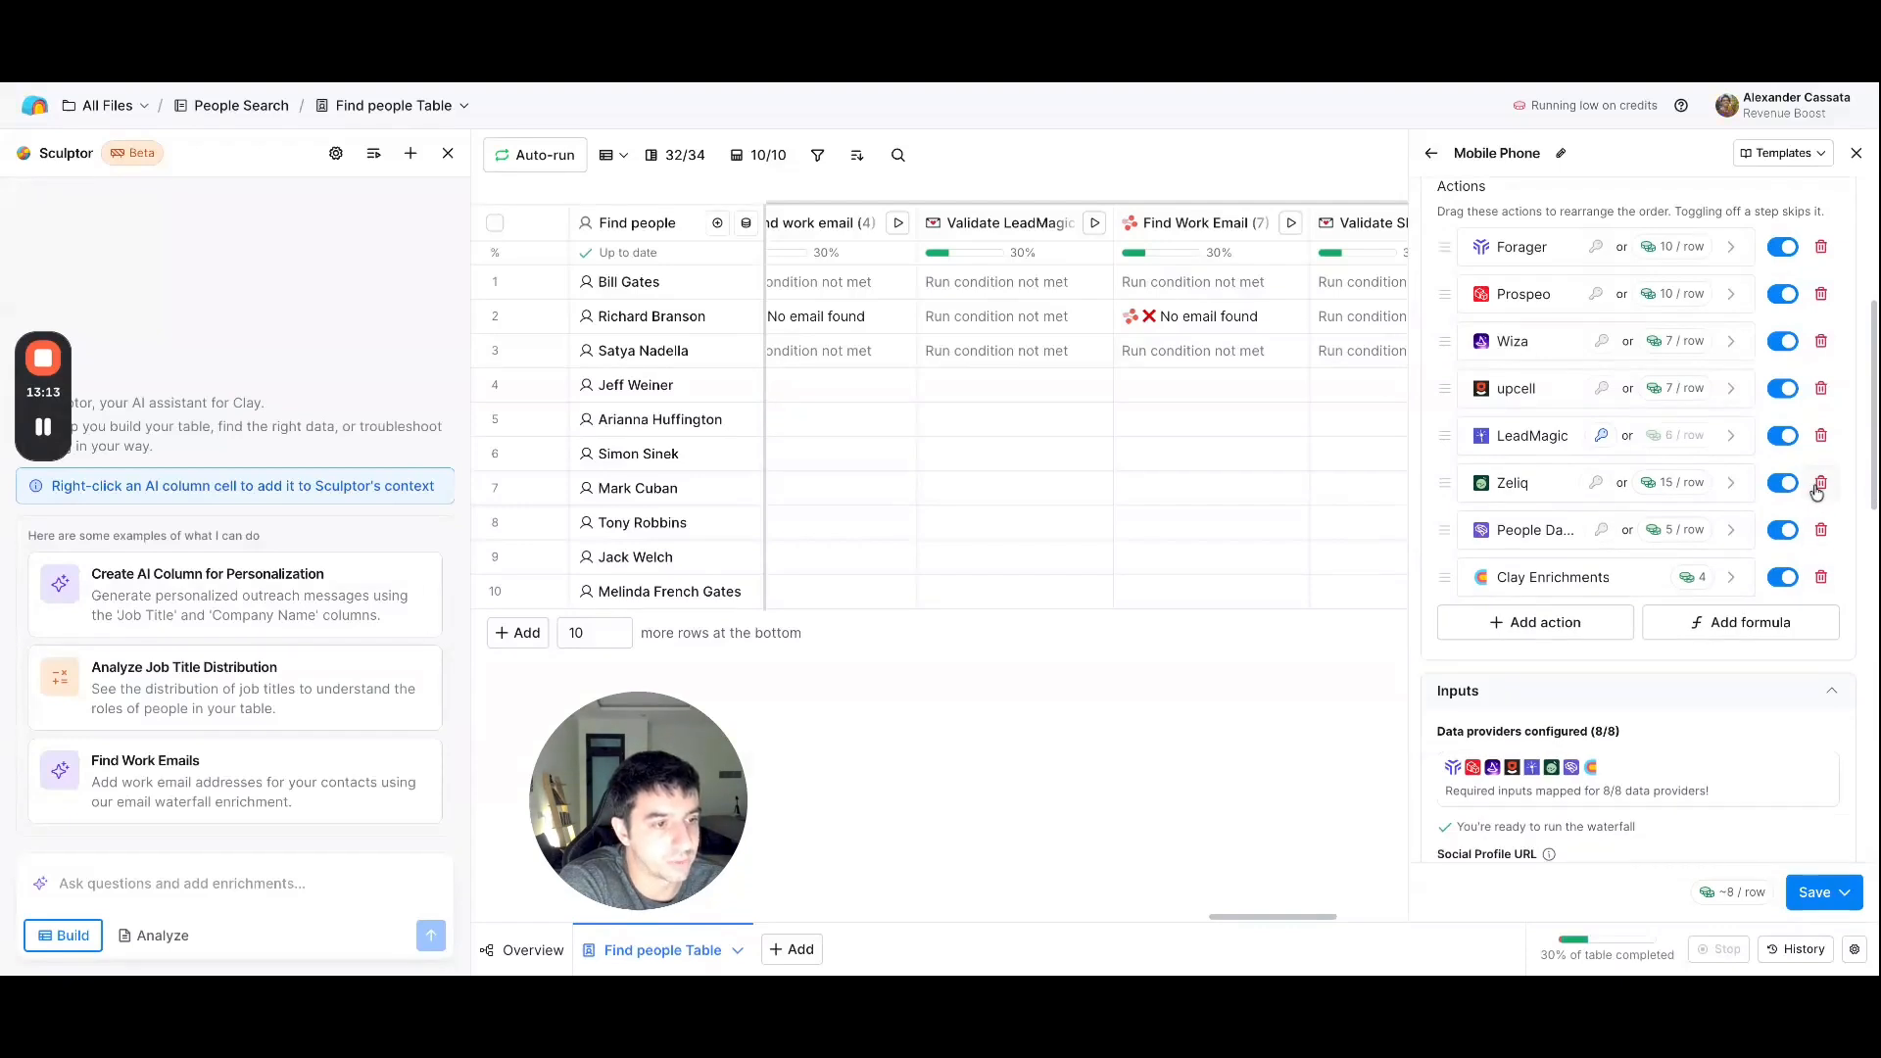
left_click(1820, 484)
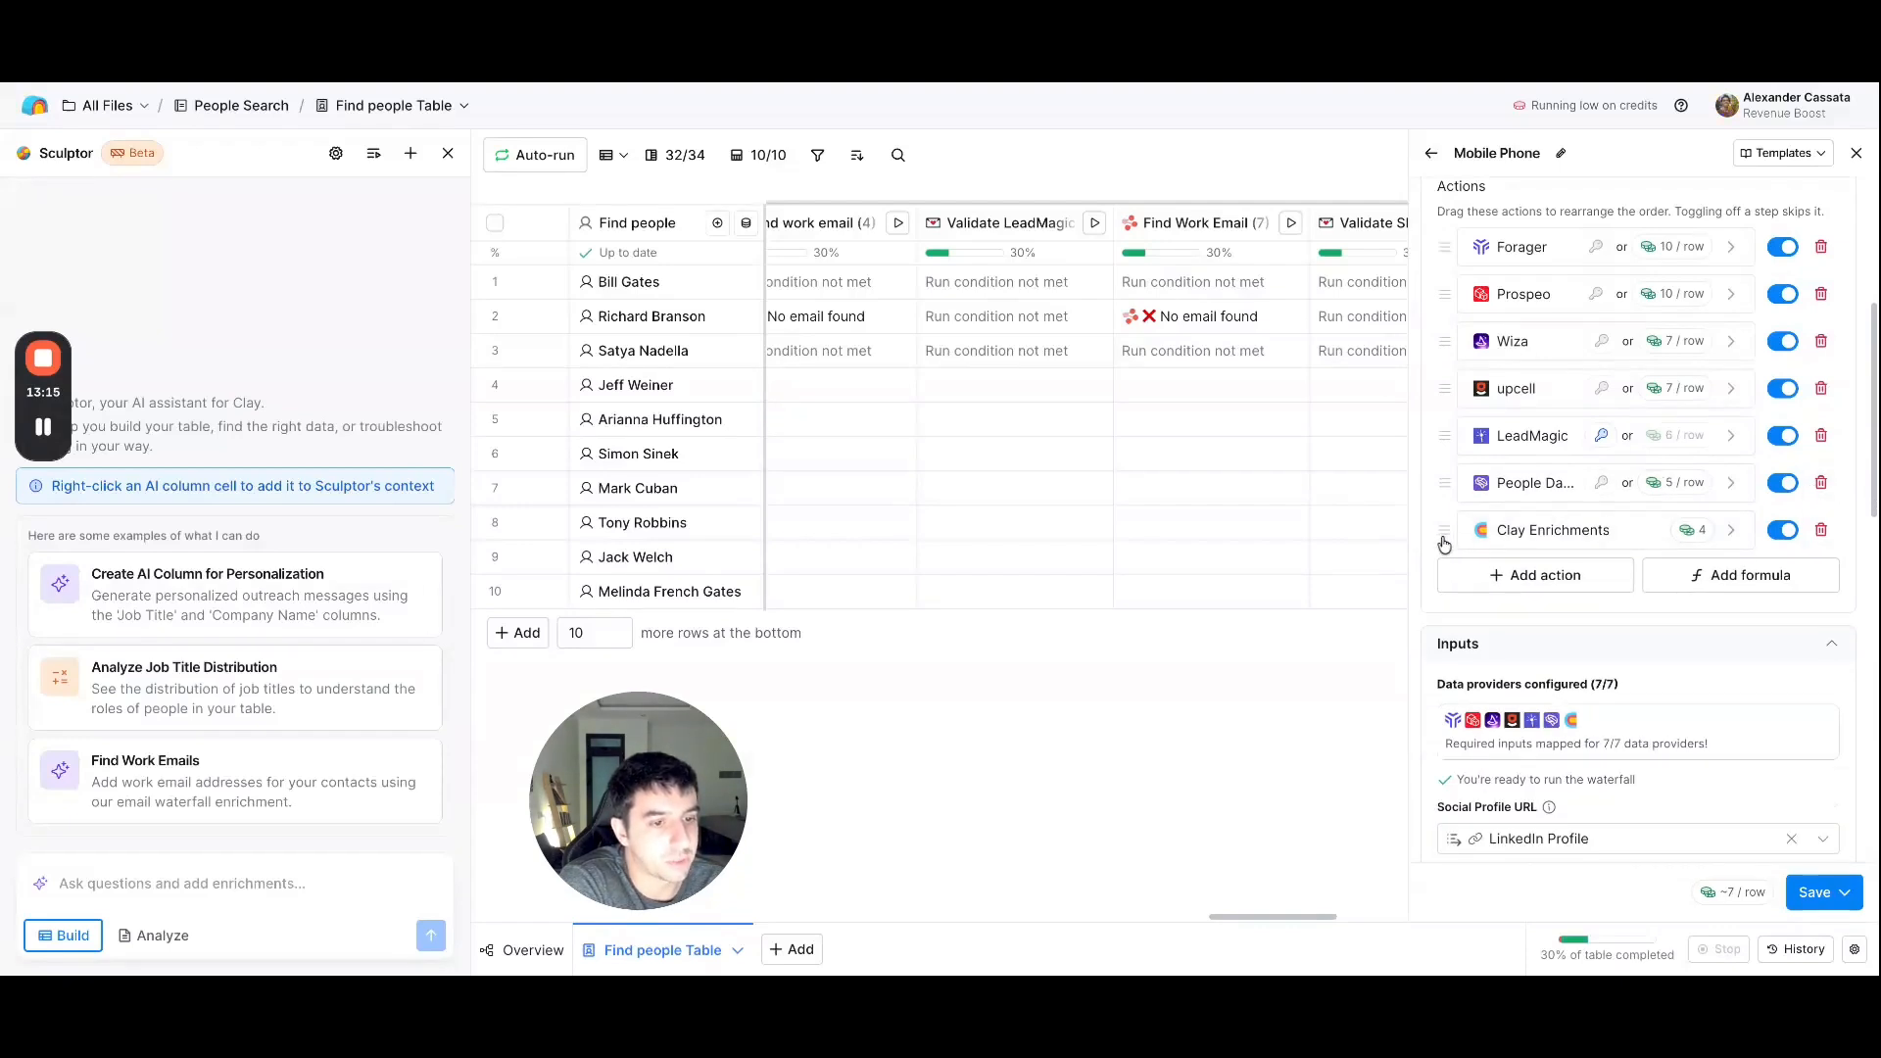
- Reorder the Mobile Phone waterfall providers to Clay Enrichments, People Data Labs, LeadMagic, Prospeo, Wiza, Forager, upcell
left_click_drag(1445, 537, 1456, 327)
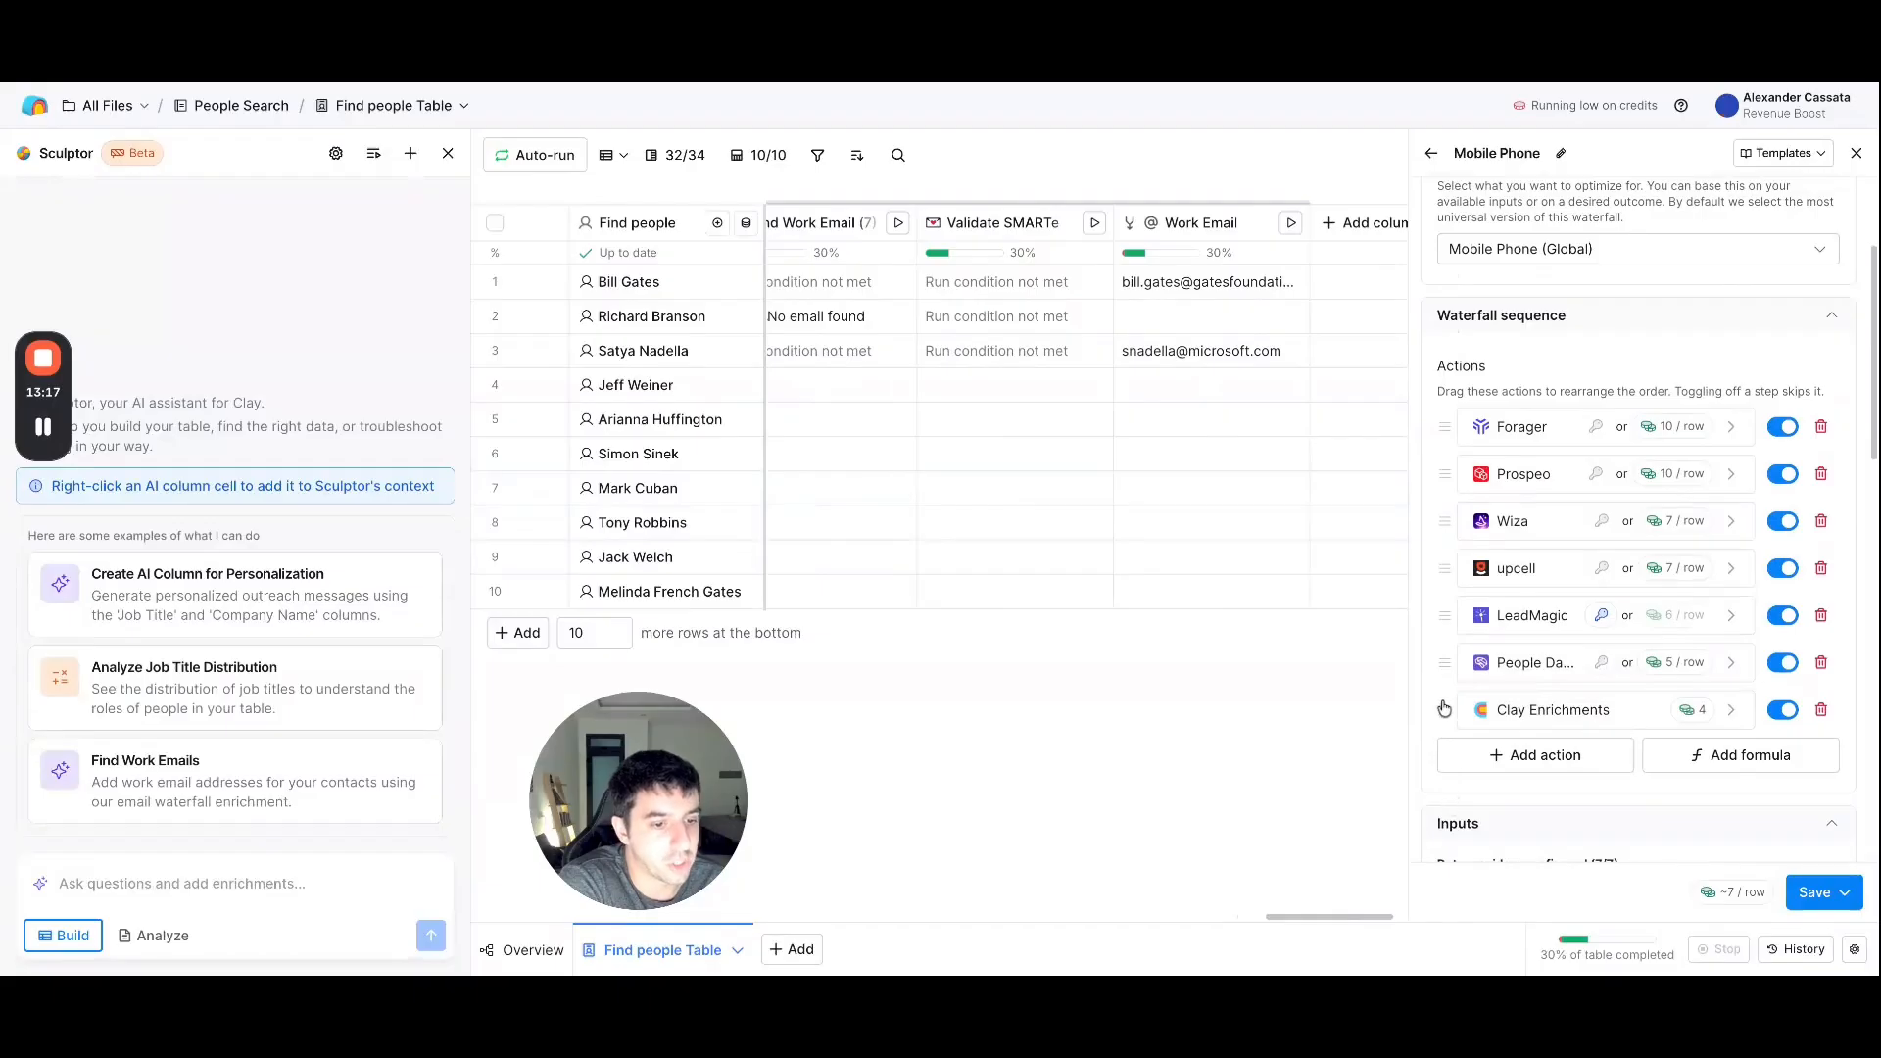
left_click_drag(1444, 707, 1516, 425)
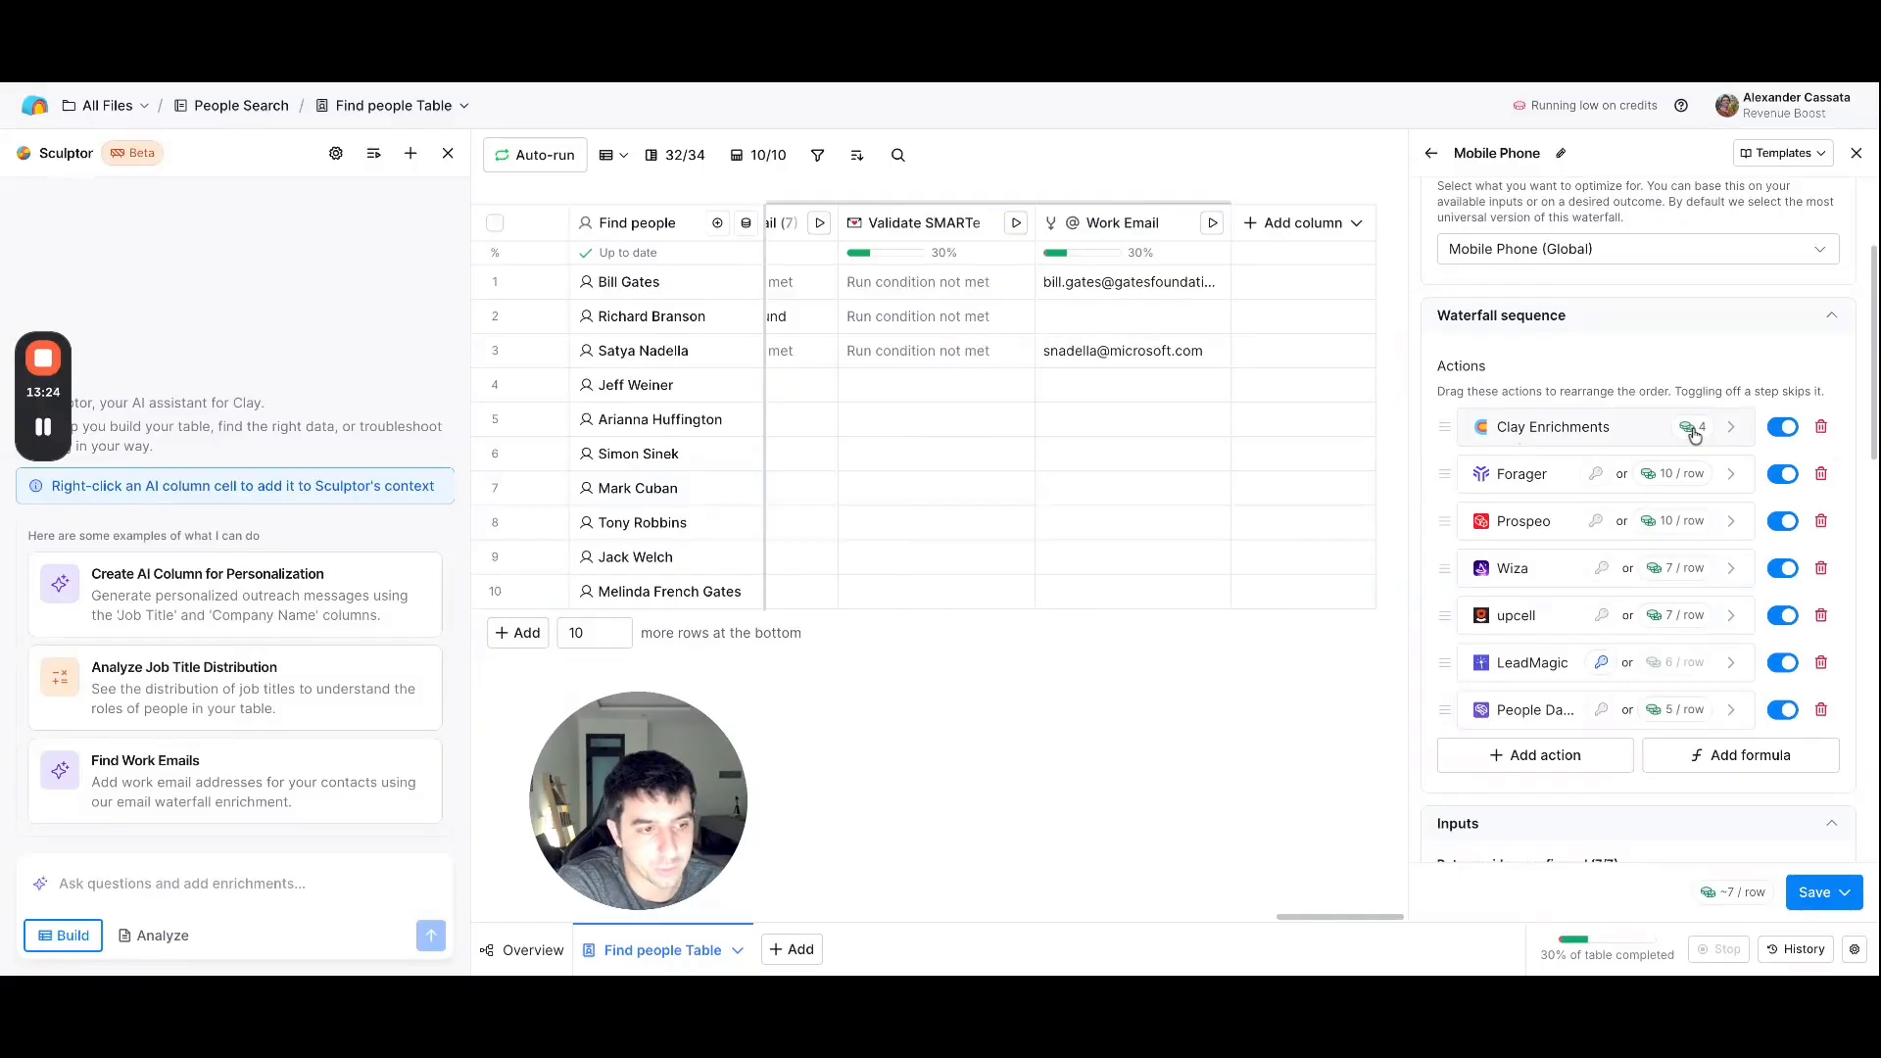
left_click_drag(1449, 718, 1450, 483)
left_click_drag(1440, 705, 1448, 667)
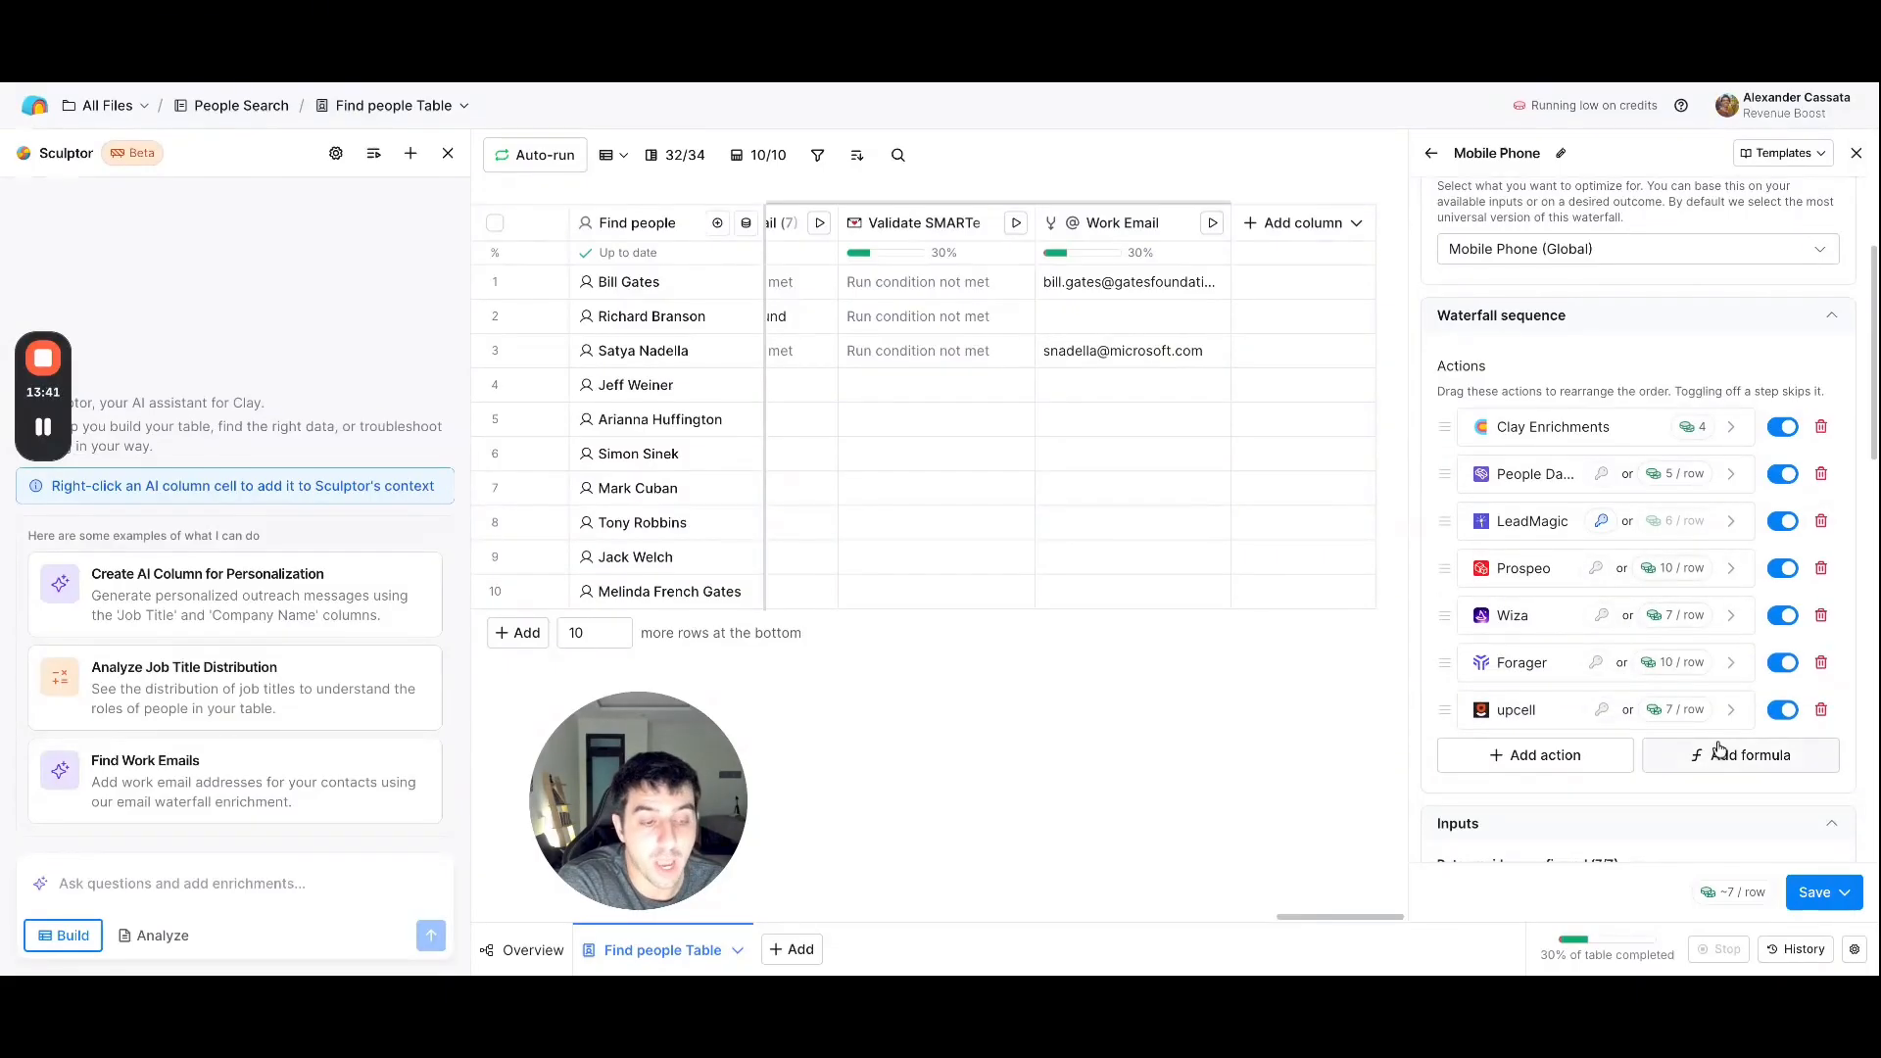
- Leave the Mobile Phone setup without saving and show the full configuration of the existing Work Email waterfall
left_click(1856, 153)
left_click_drag(1617, 916, 842, 939)
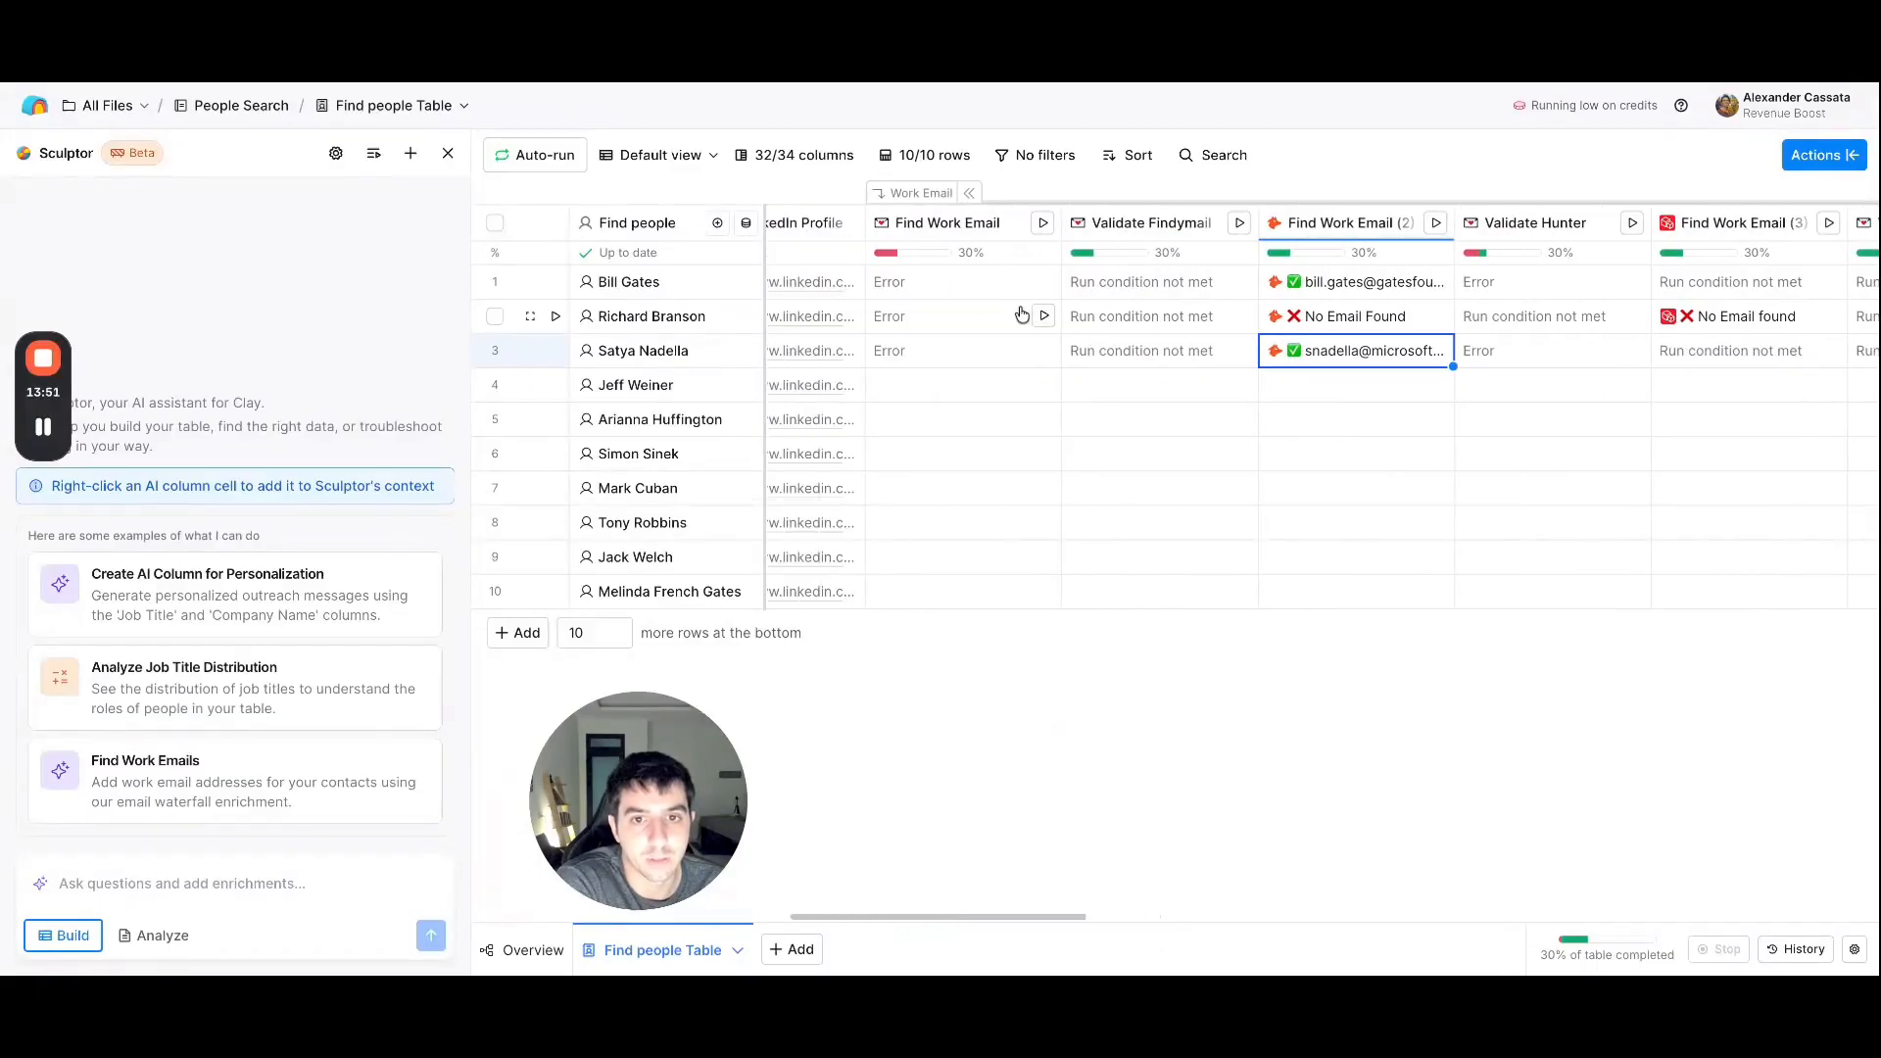
left_click(975, 225)
left_click(1000, 314)
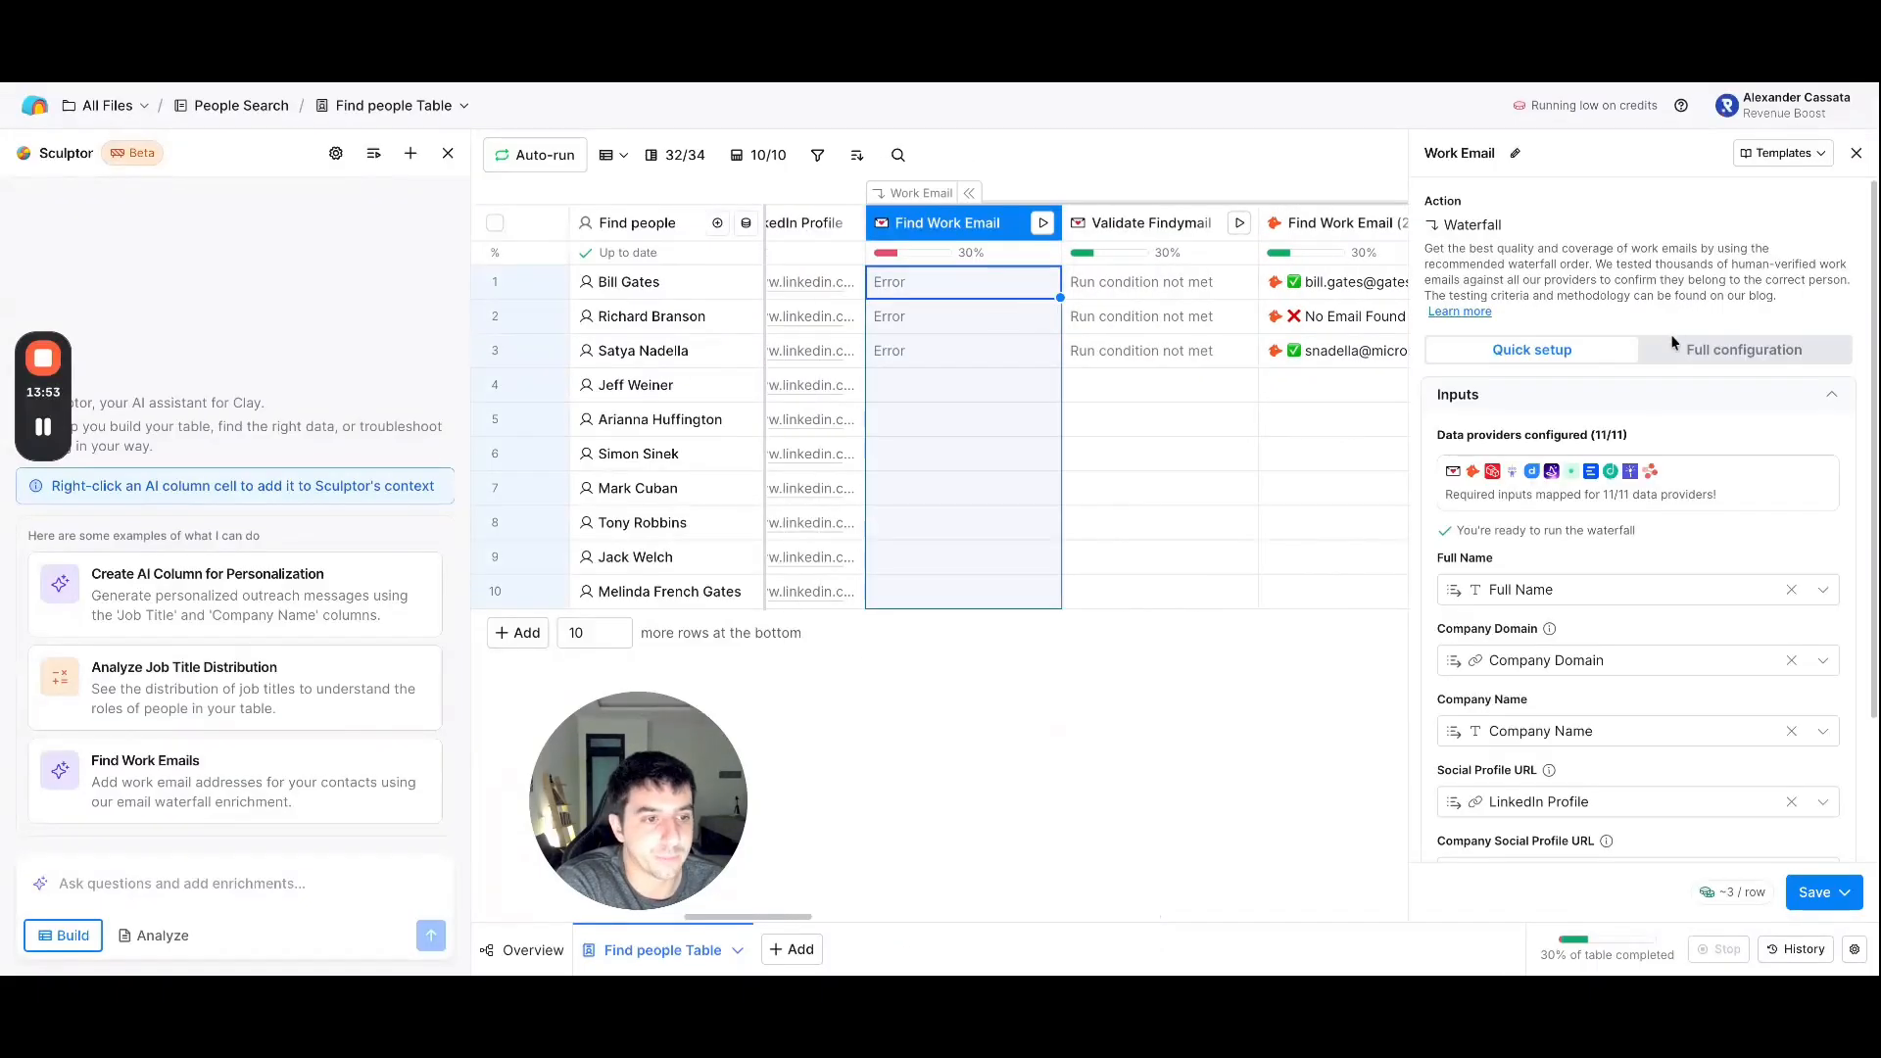
scroll(1705, 563, "down", 2)
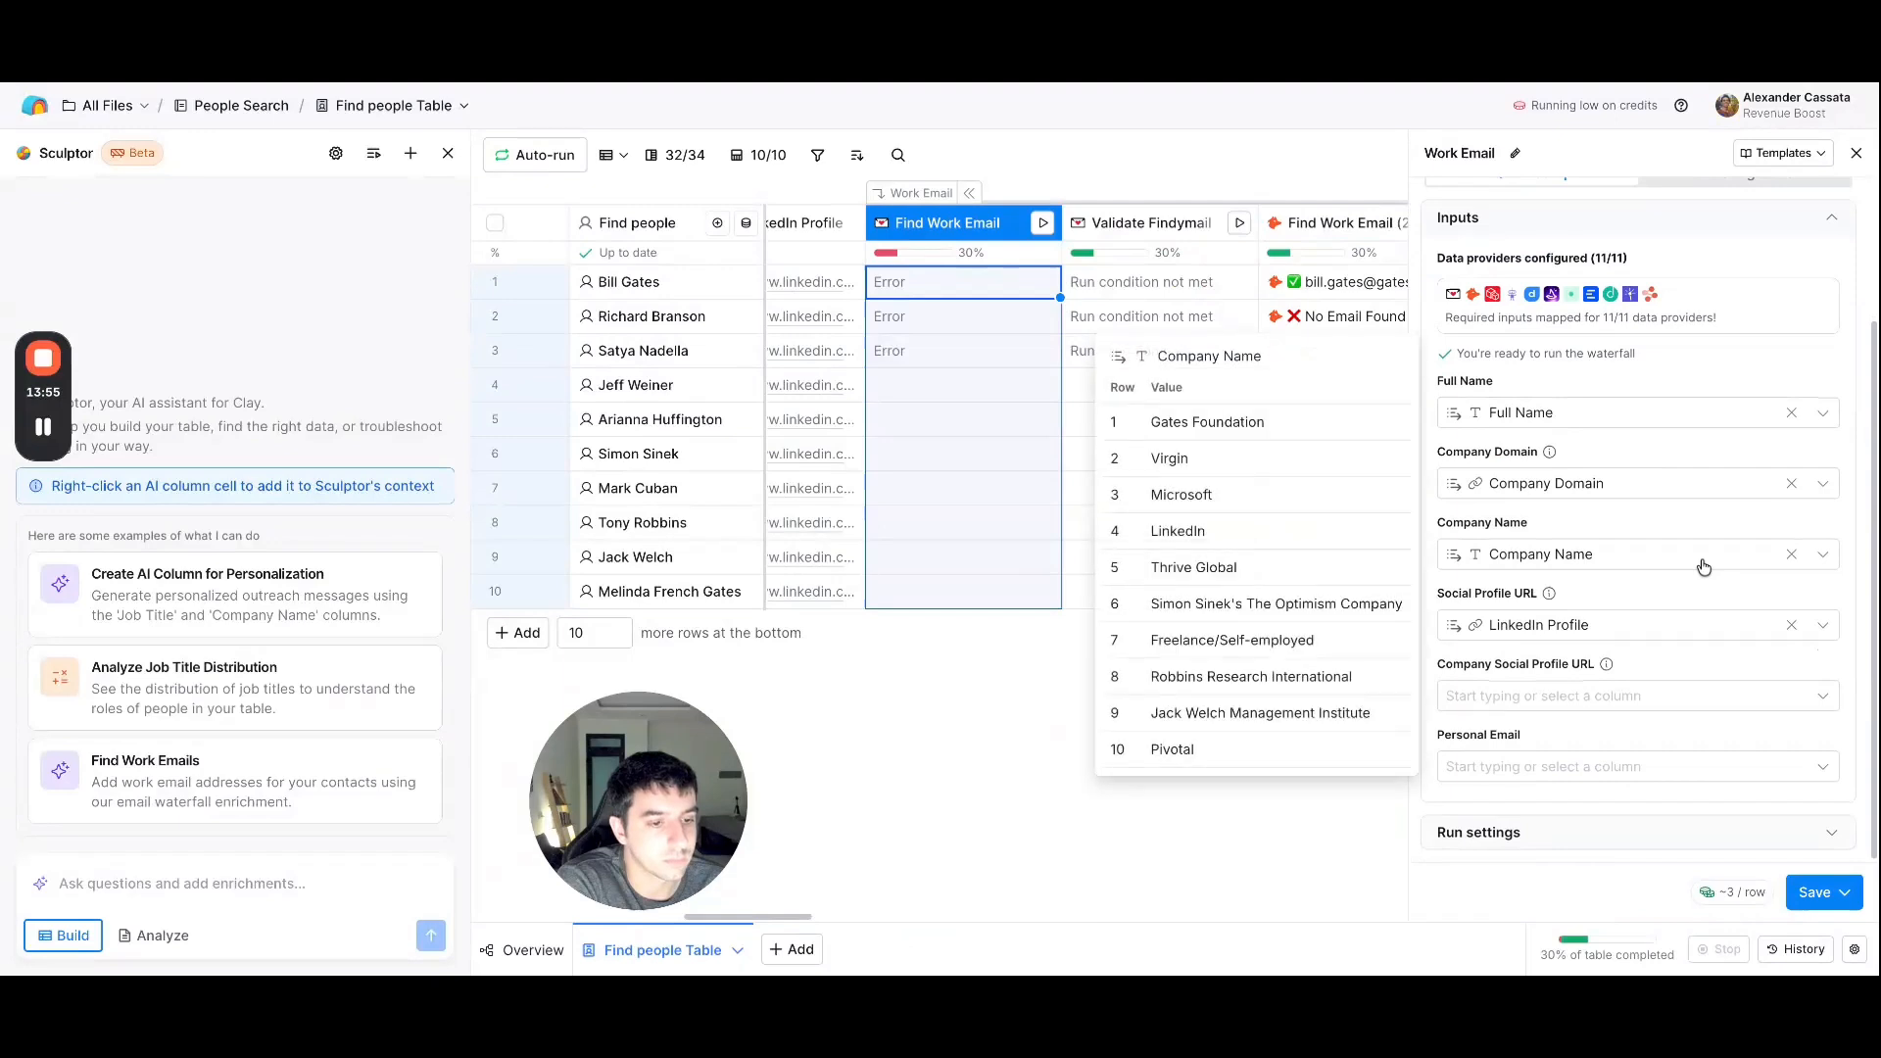
scroll(1725, 549, "up", 2)
left_click(1736, 363)
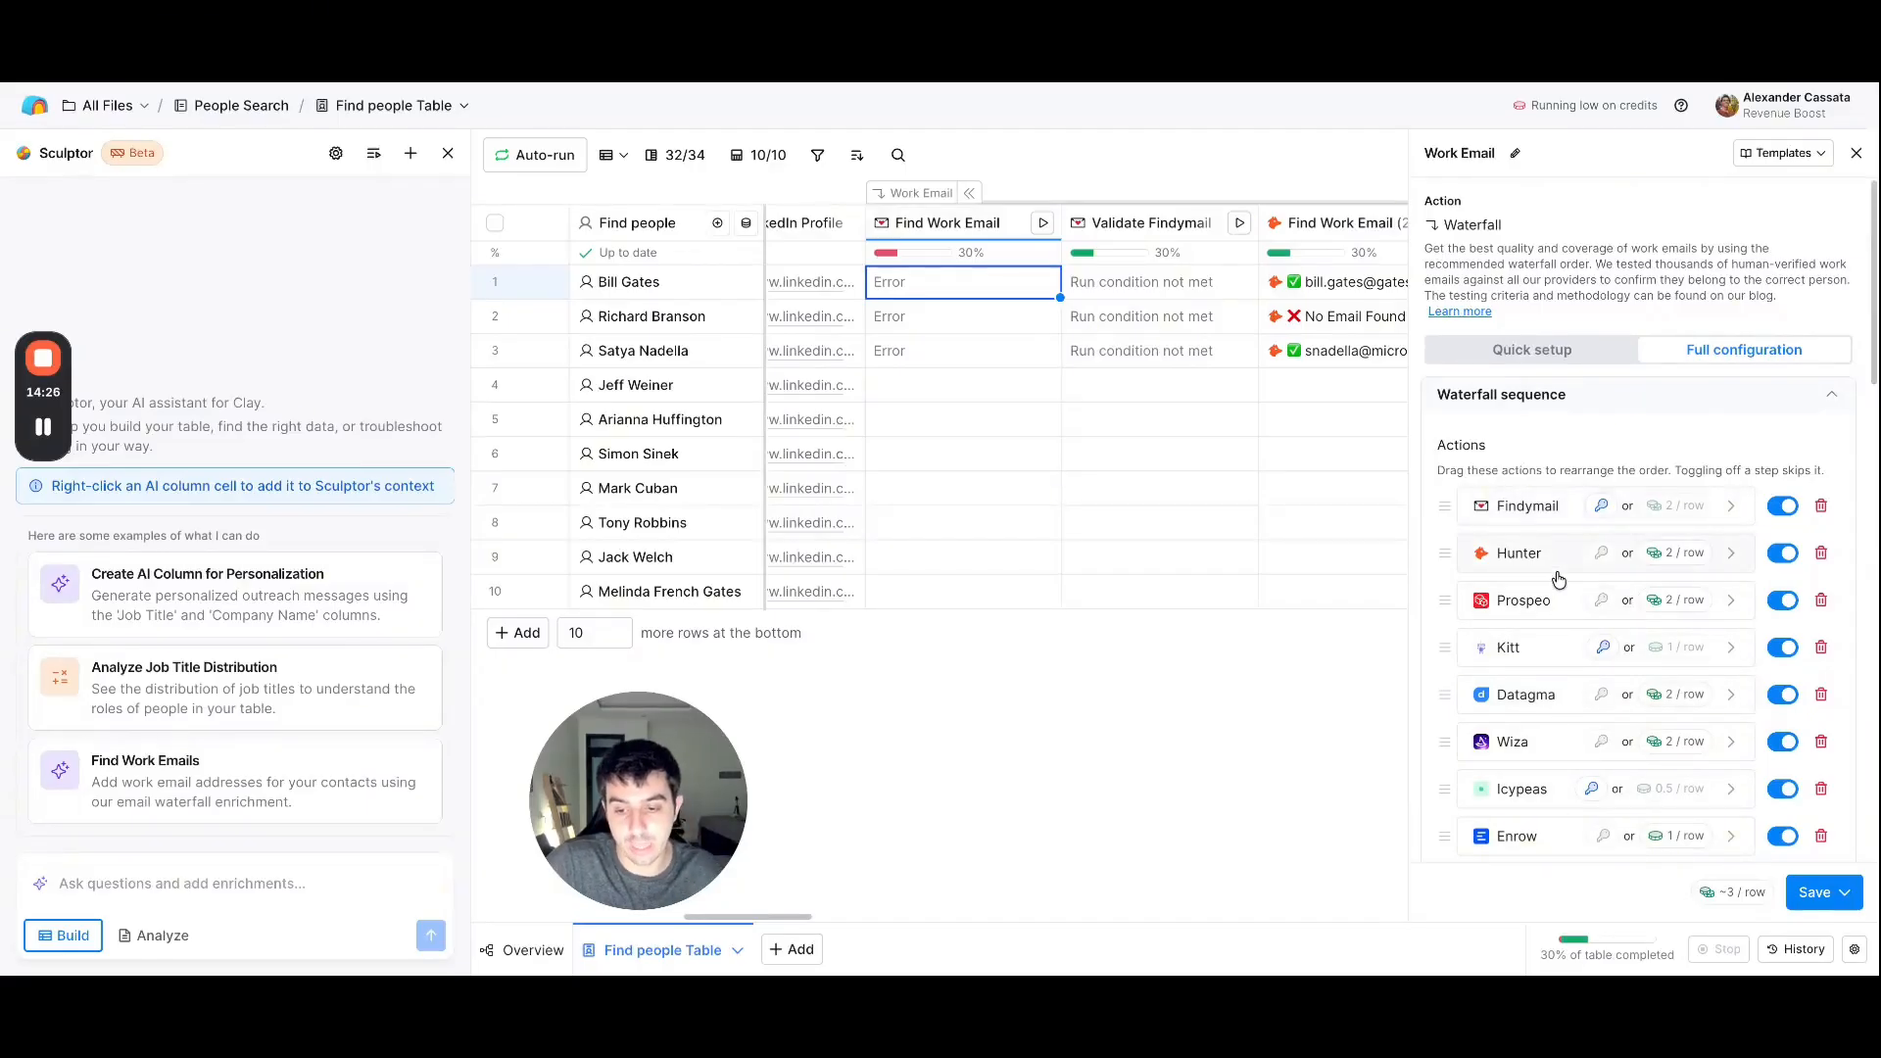
- Examine the provider order and per-row credit costs in the Work Email waterfall sequence, and close the configuration
scroll(1569, 533, "down", 1)
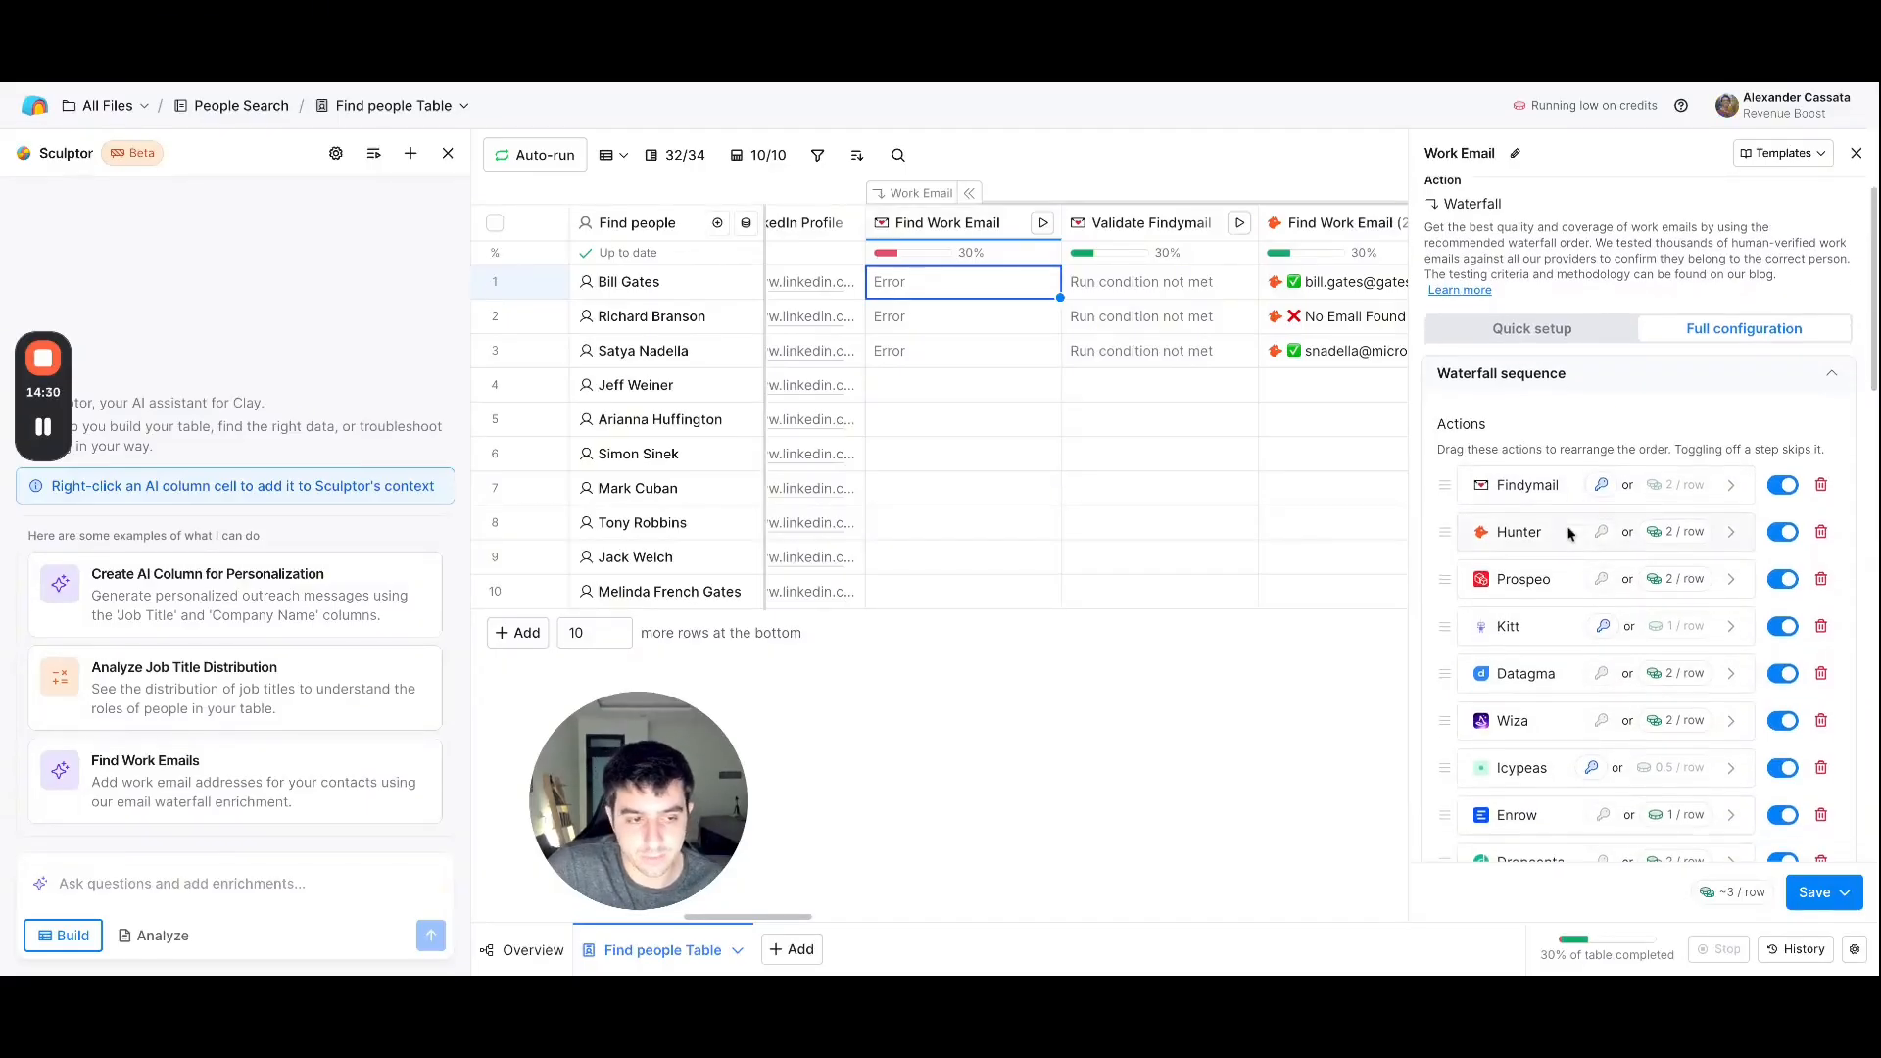
scroll(1548, 508, "up", 1)
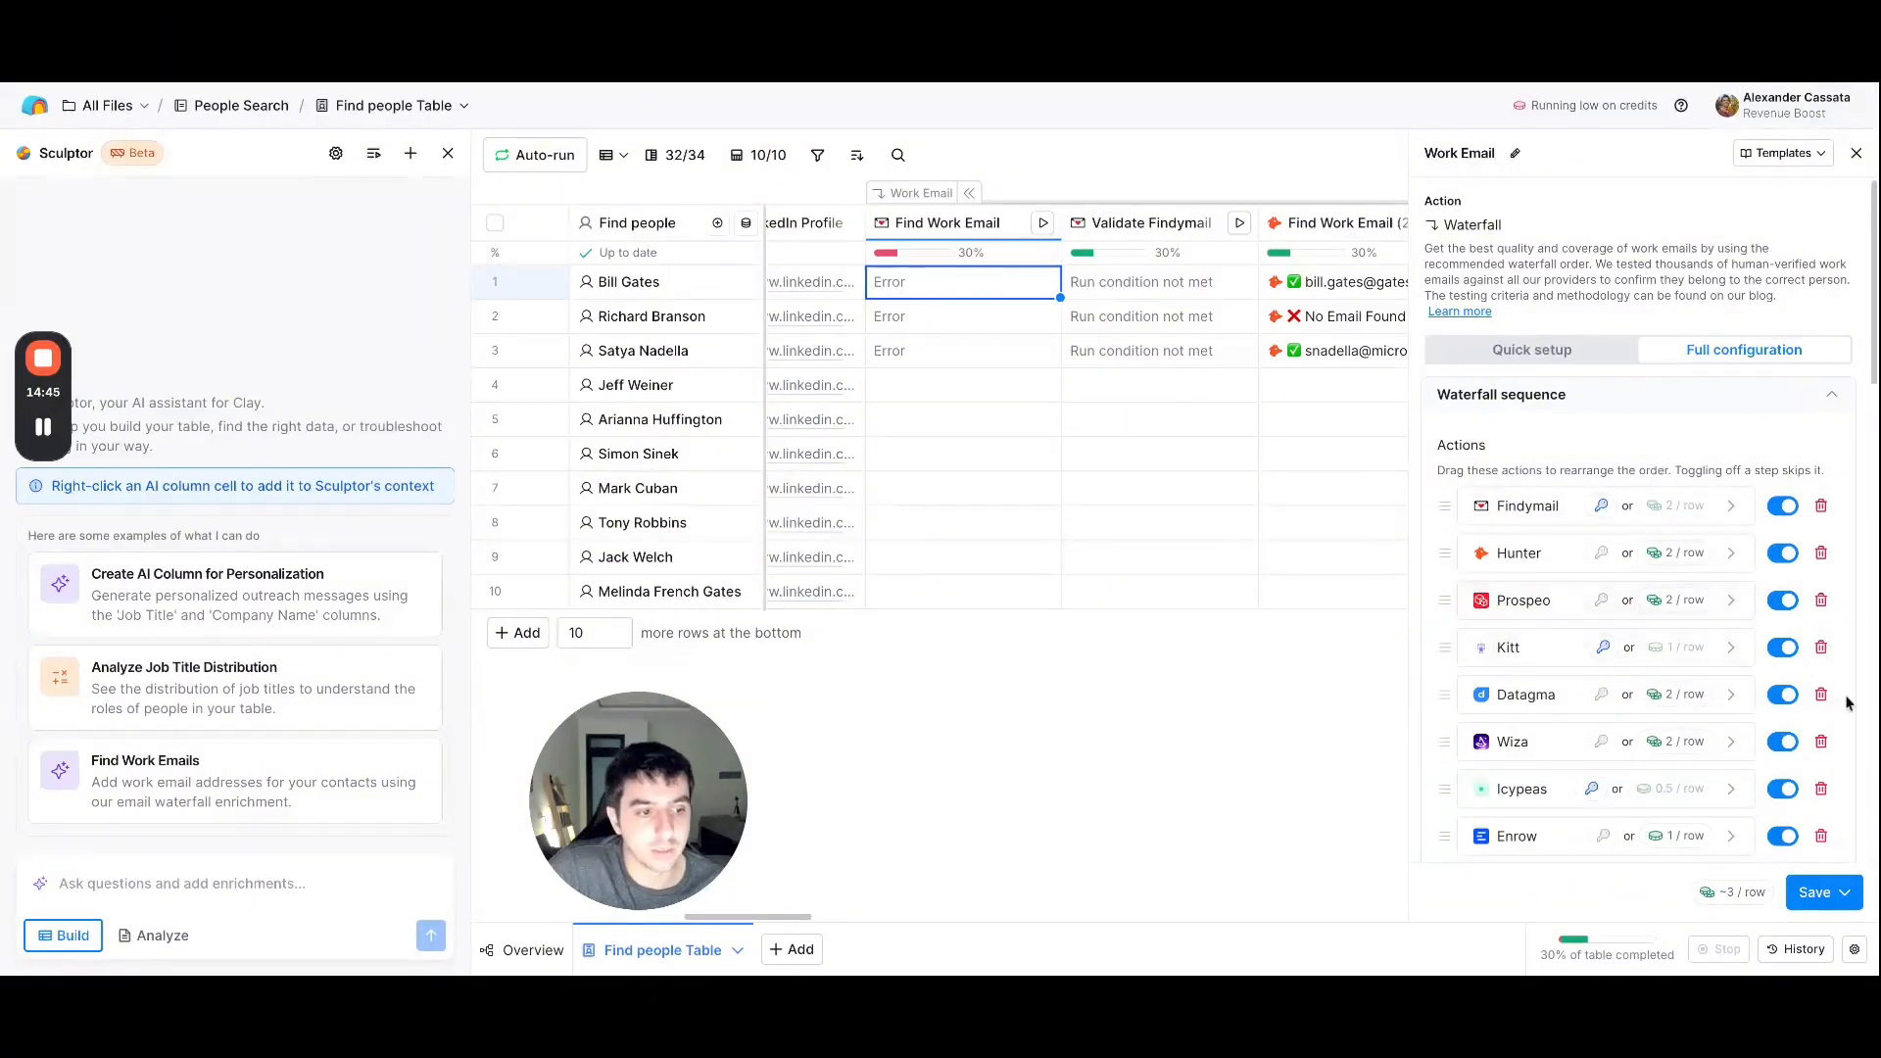
scroll(1726, 505, "down", 4)
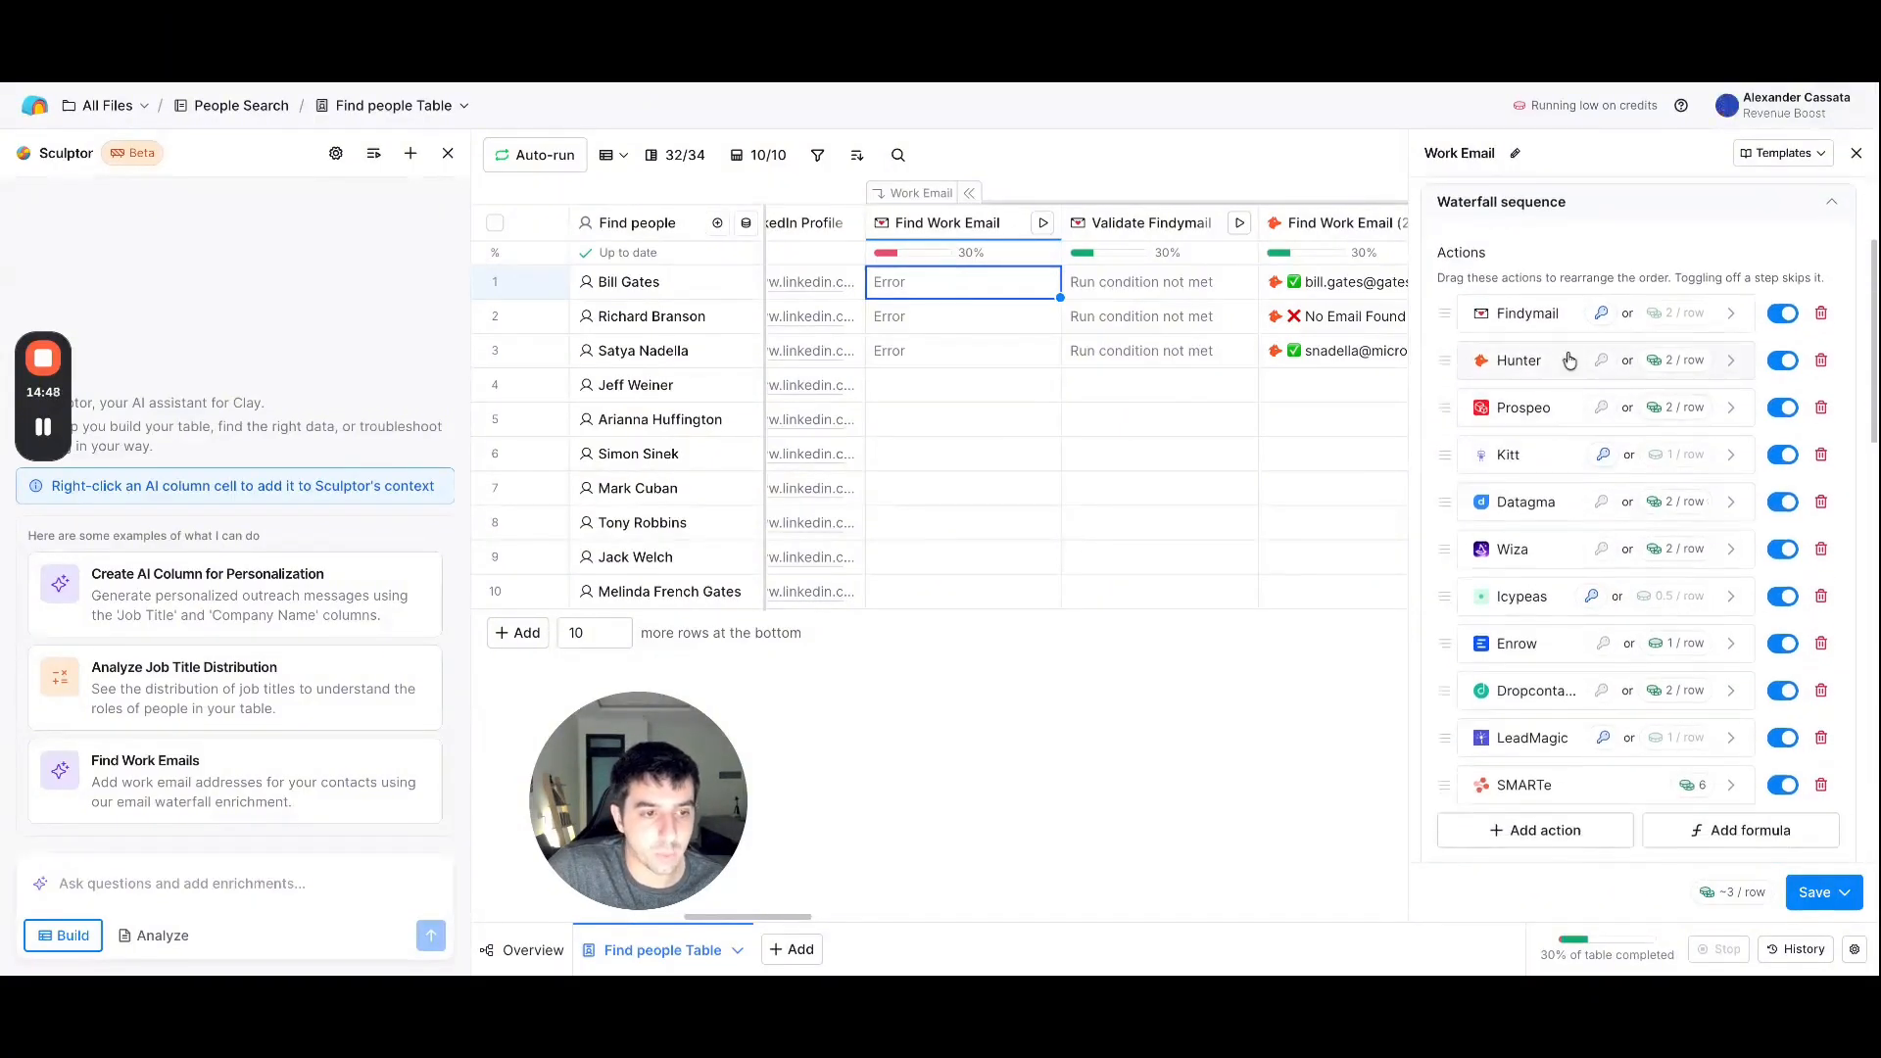
left_click(1855, 154)
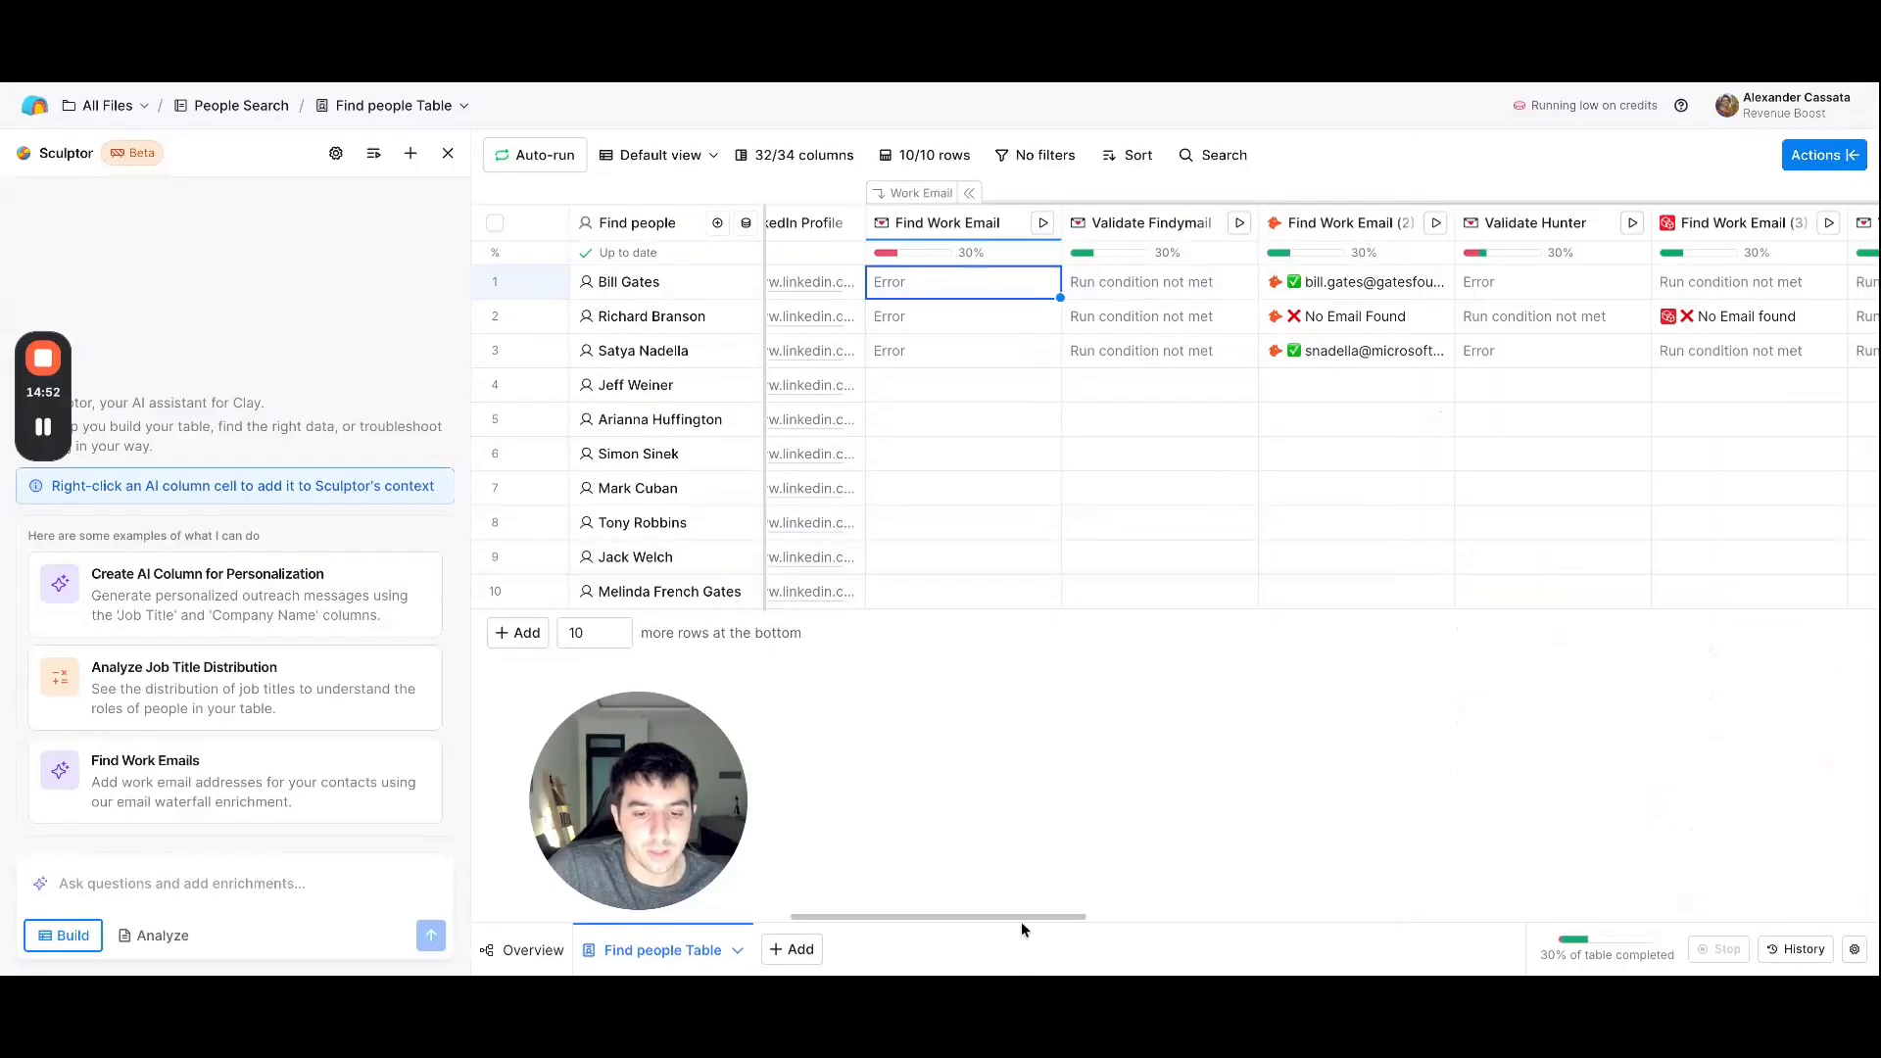
- Check the returned data and credit charge in the cell details of row 2's Datagma lookup, Find Work Email (4)
scroll(1025, 921, "right", 1)
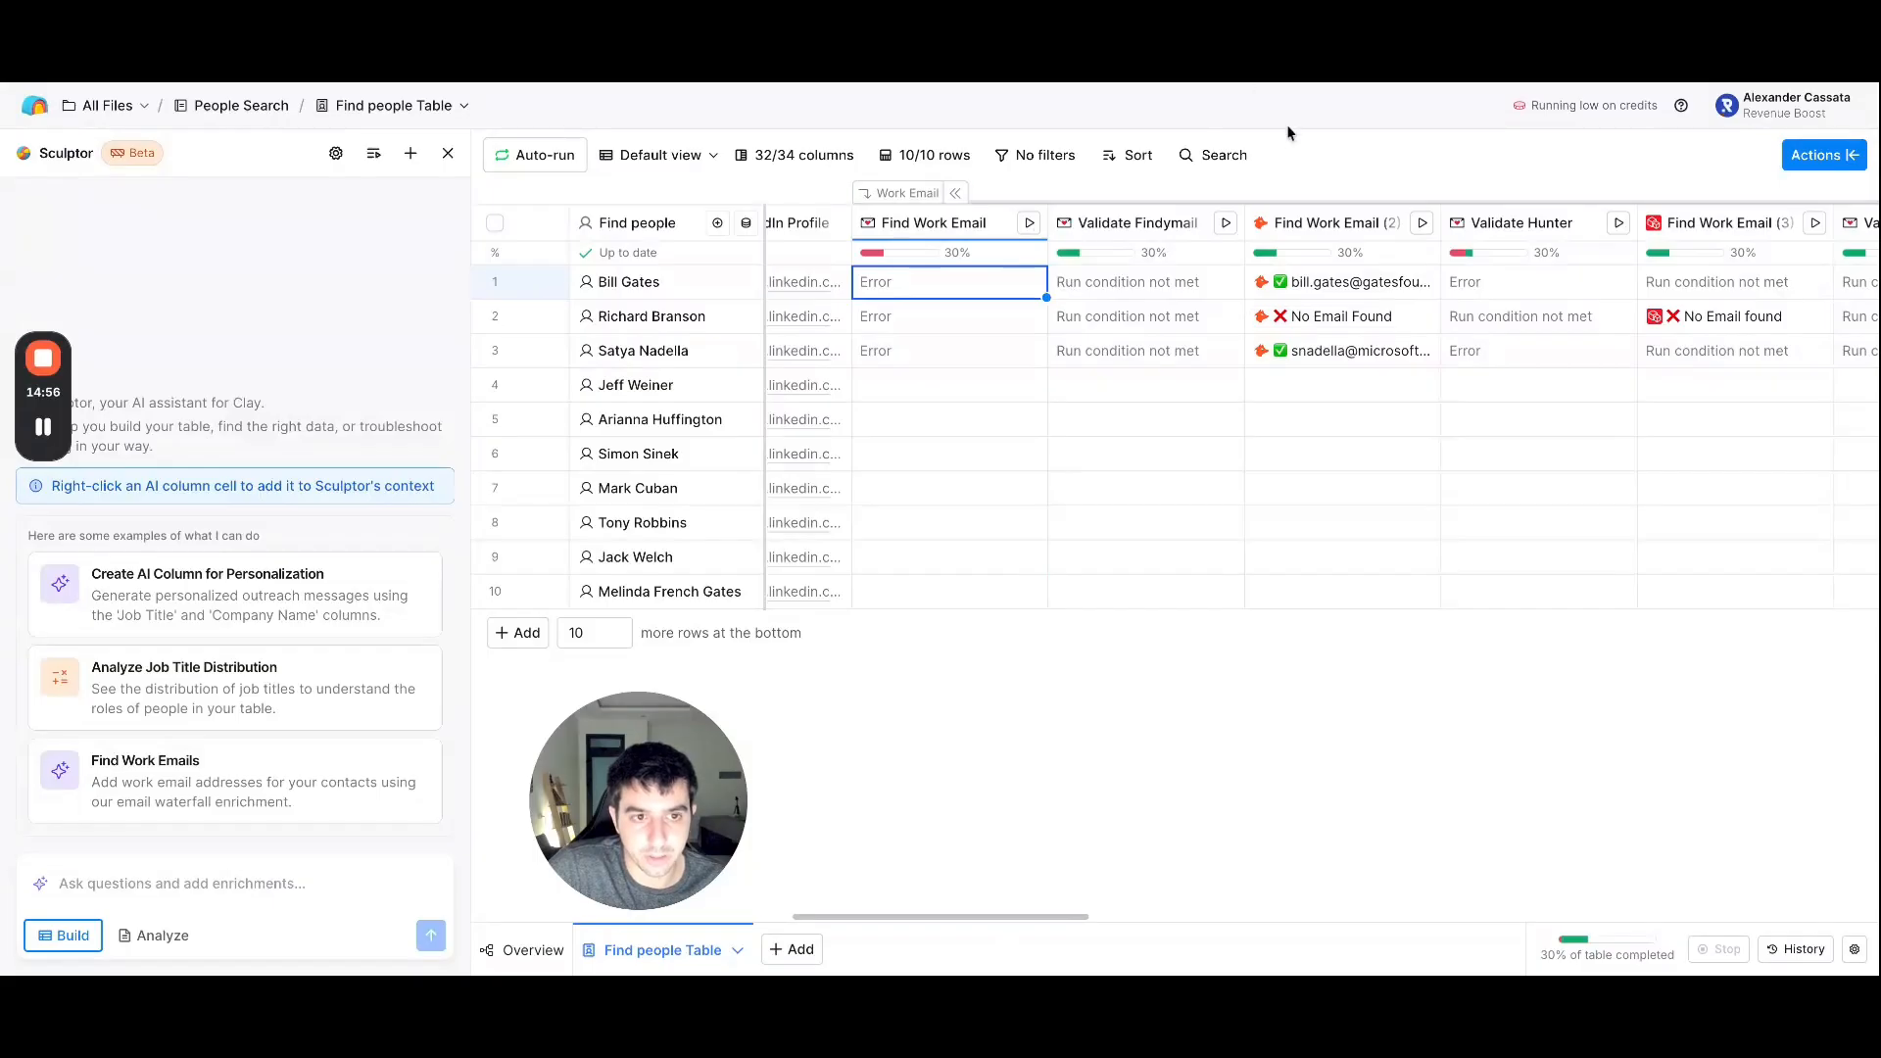
left_click_drag(991, 919, 1153, 908)
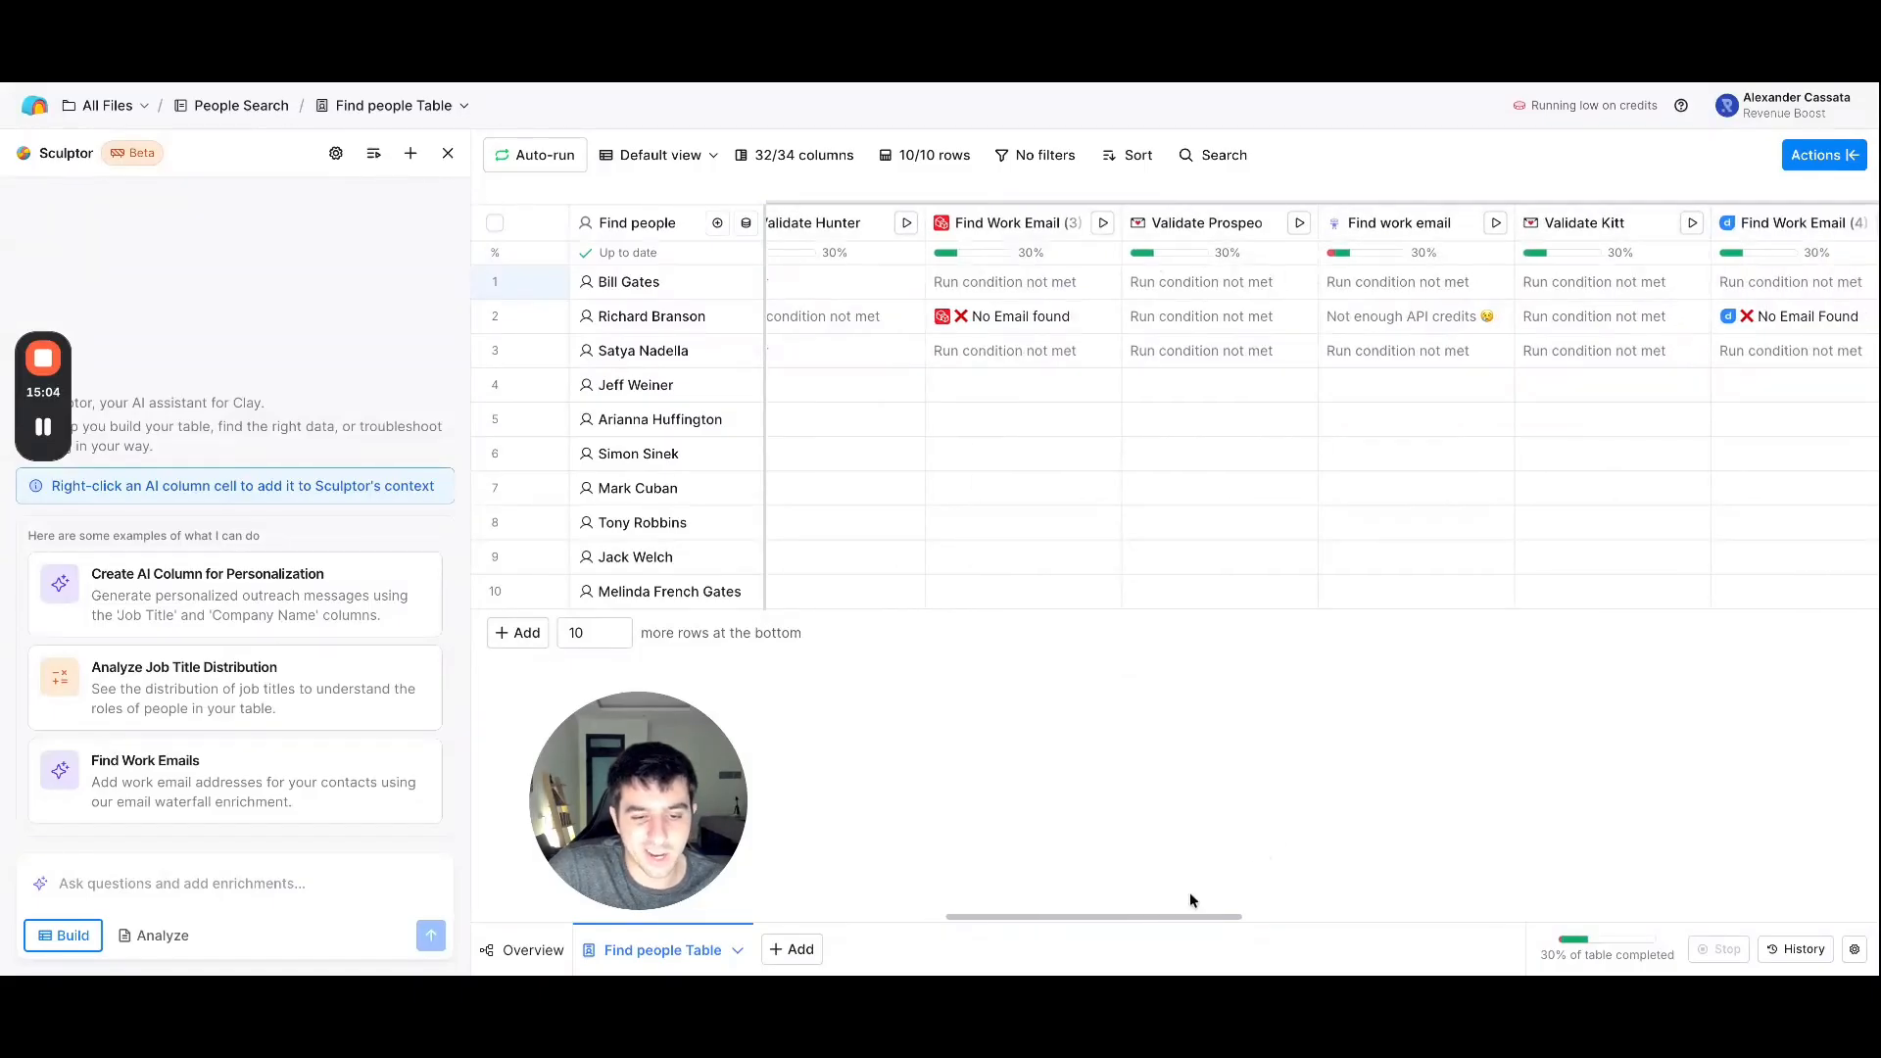
left_click_drag(1186, 917, 1129, 931)
scroll(995, 353, "right", 5)
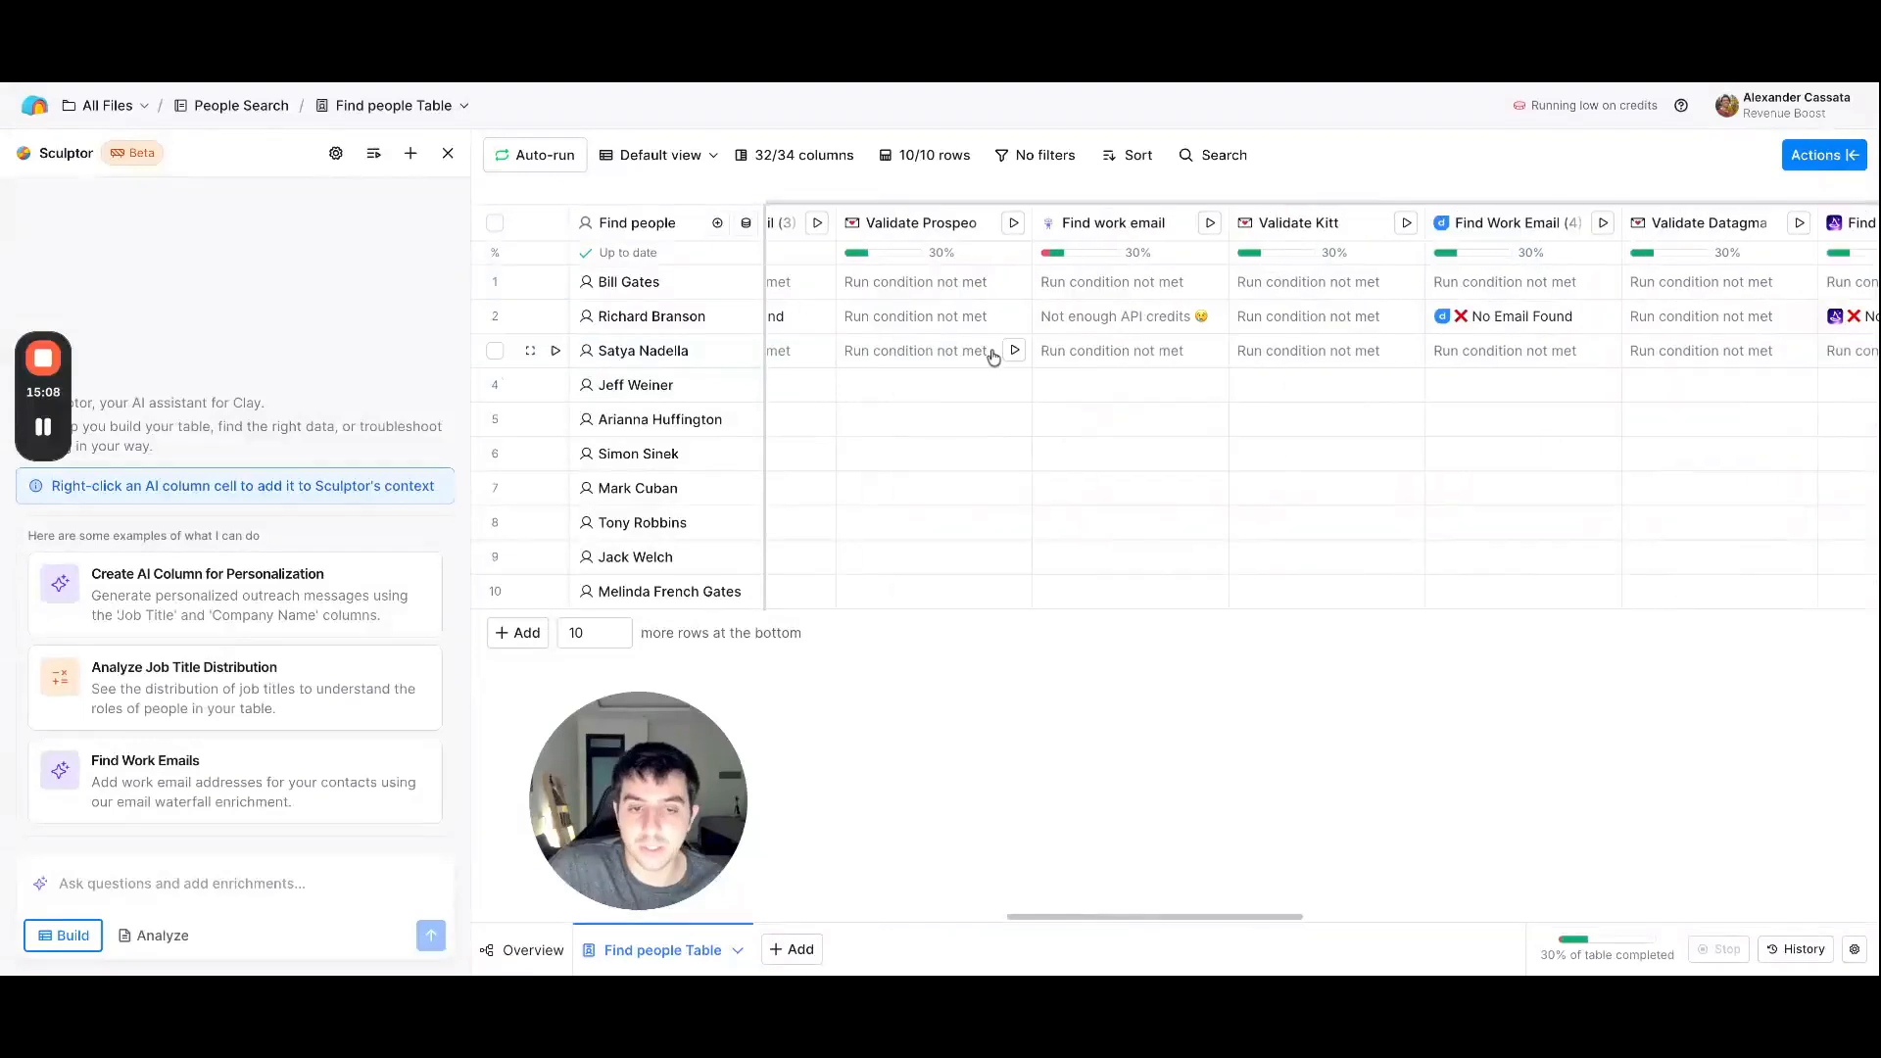
left_click(1524, 318)
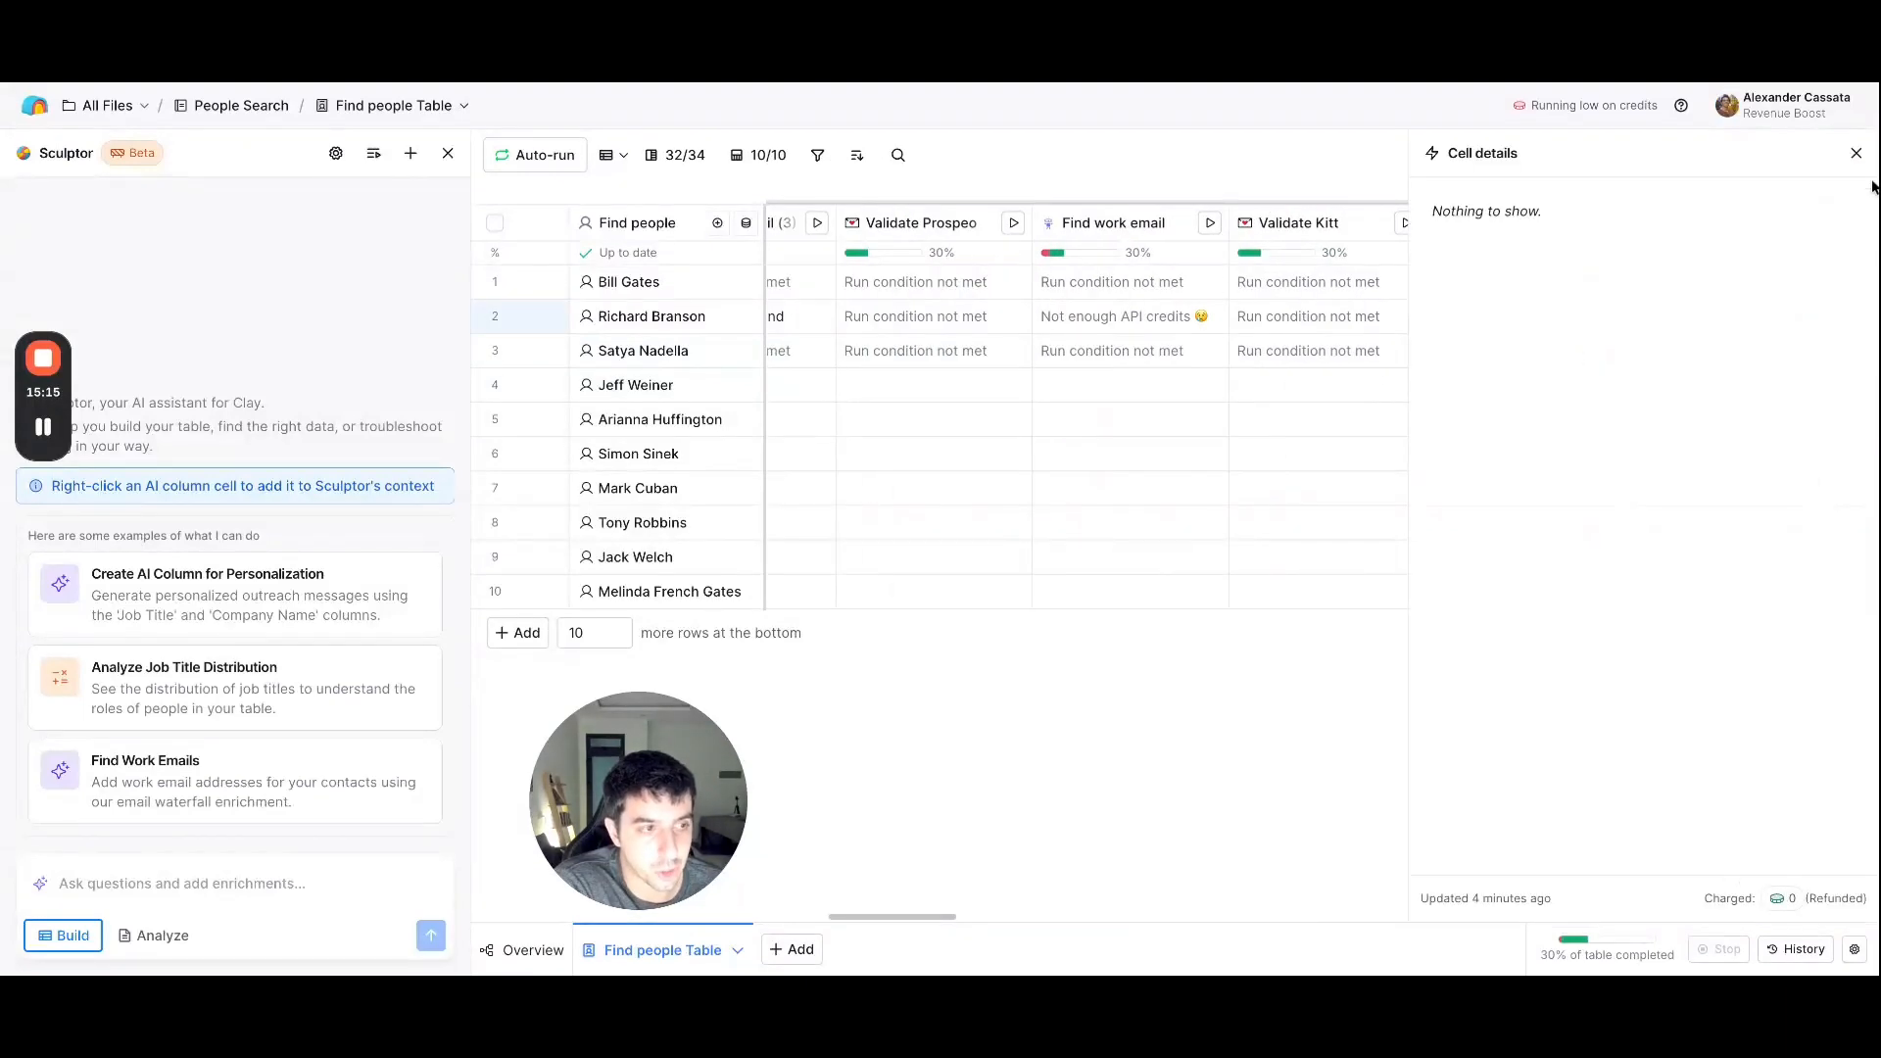
left_click(1856, 154)
- Review row 2's results across the remaining provider columns through to the merged Work Email column
left_click_drag(1306, 924, 1272, 920)
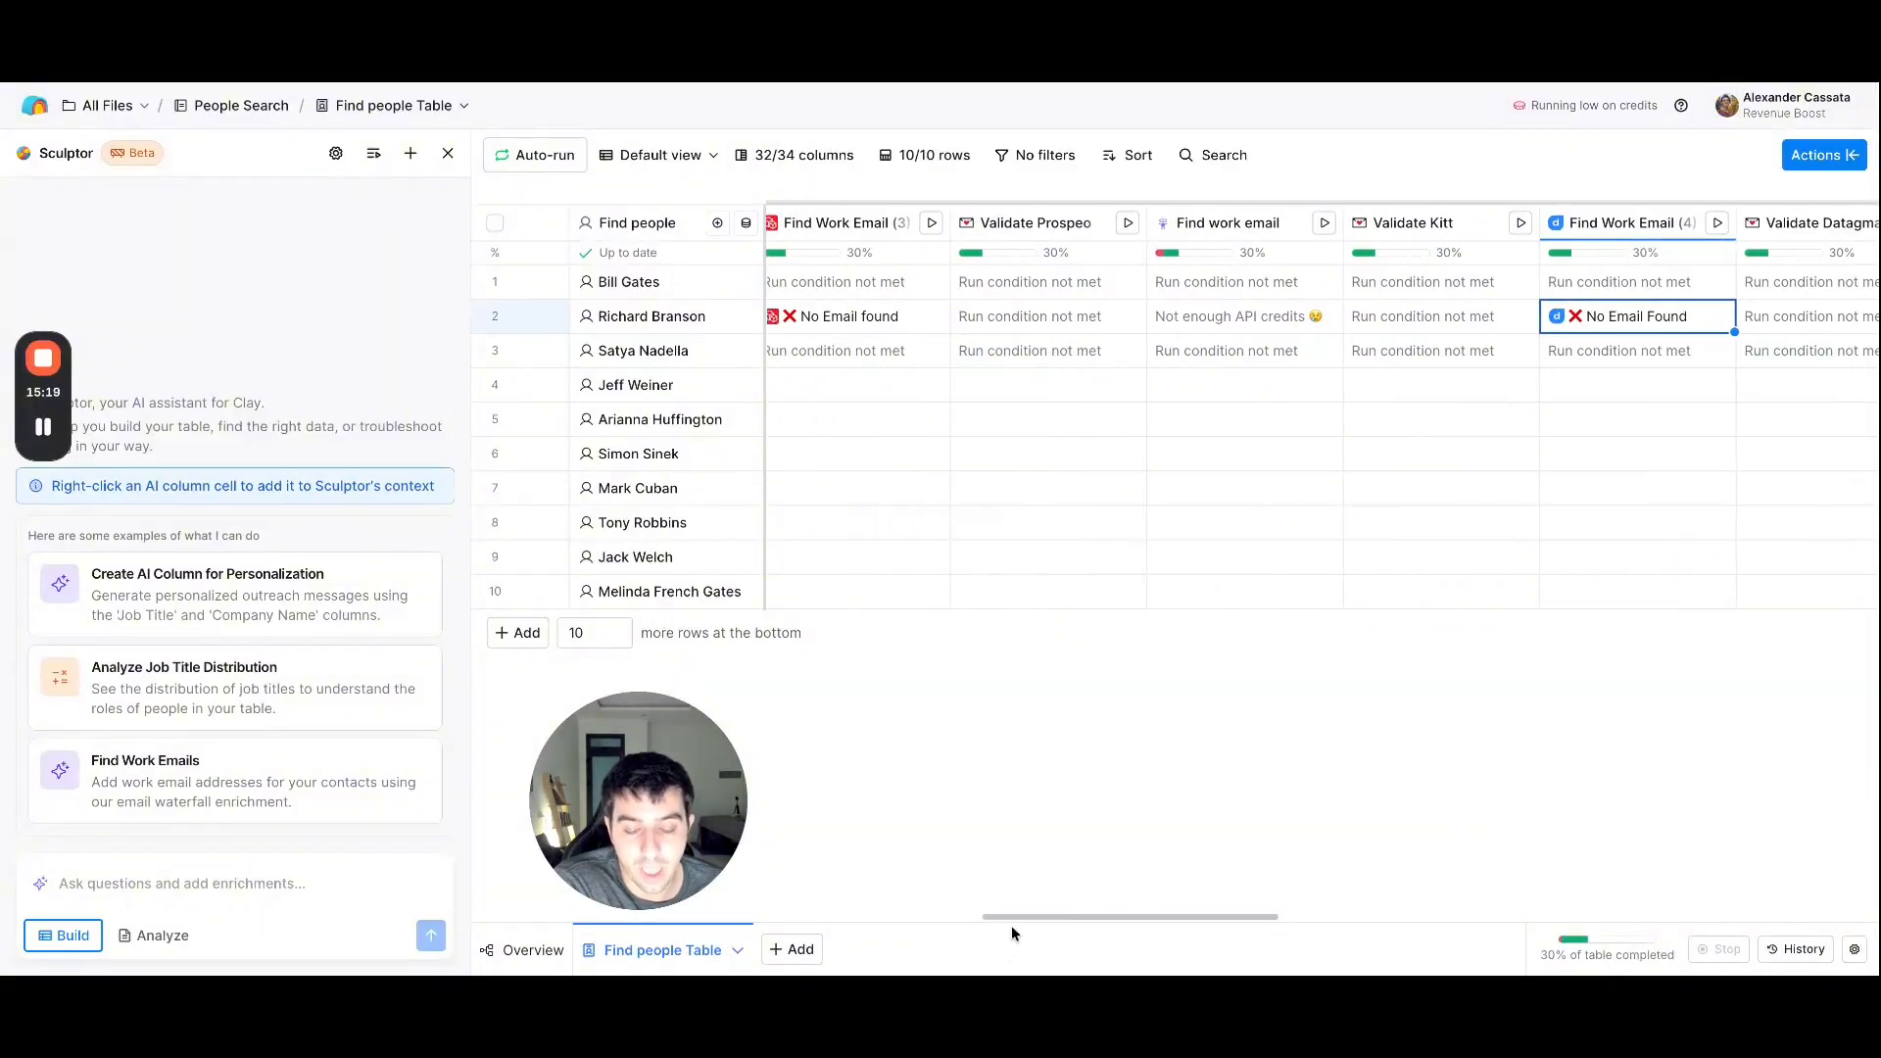
mouse_move(1019, 927)
left_mouse_down()
mouse_move(1072, 927)
mouse_move(1017, 915)
left_mouse_up()
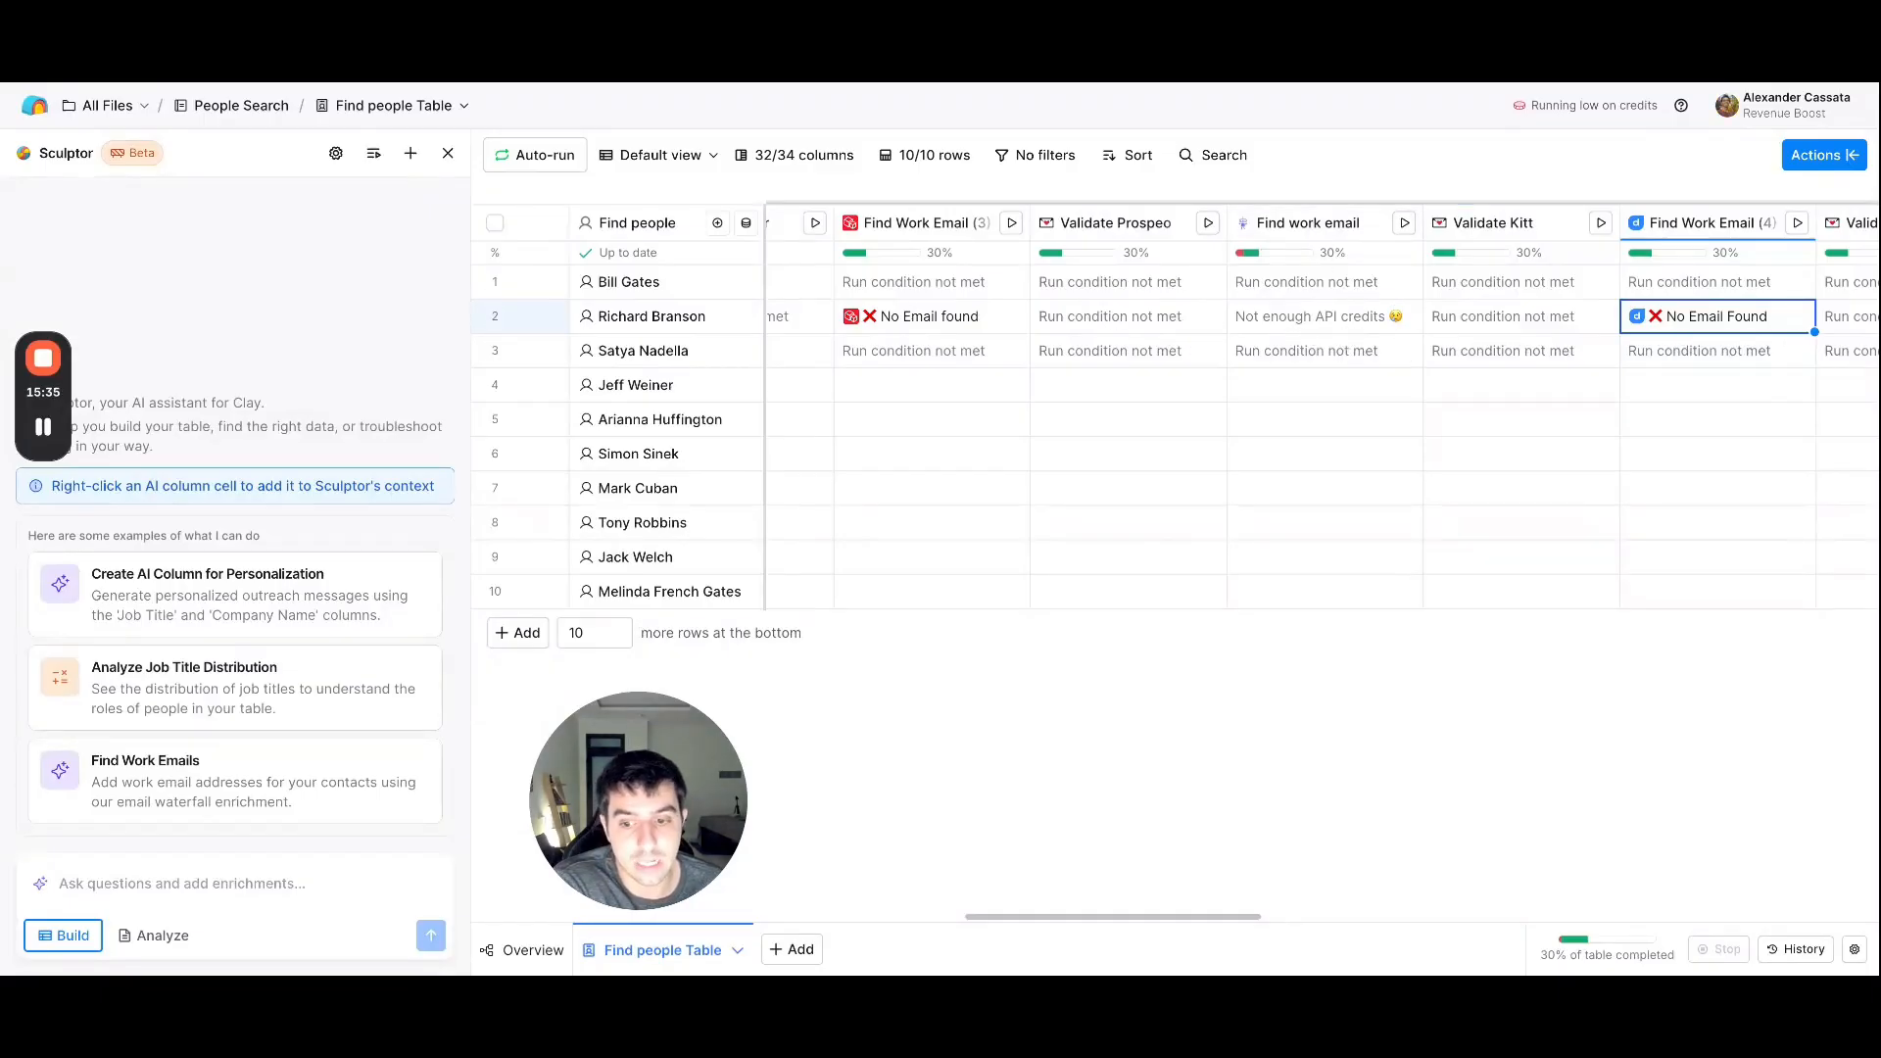
scroll(1054, 919, "left", 1)
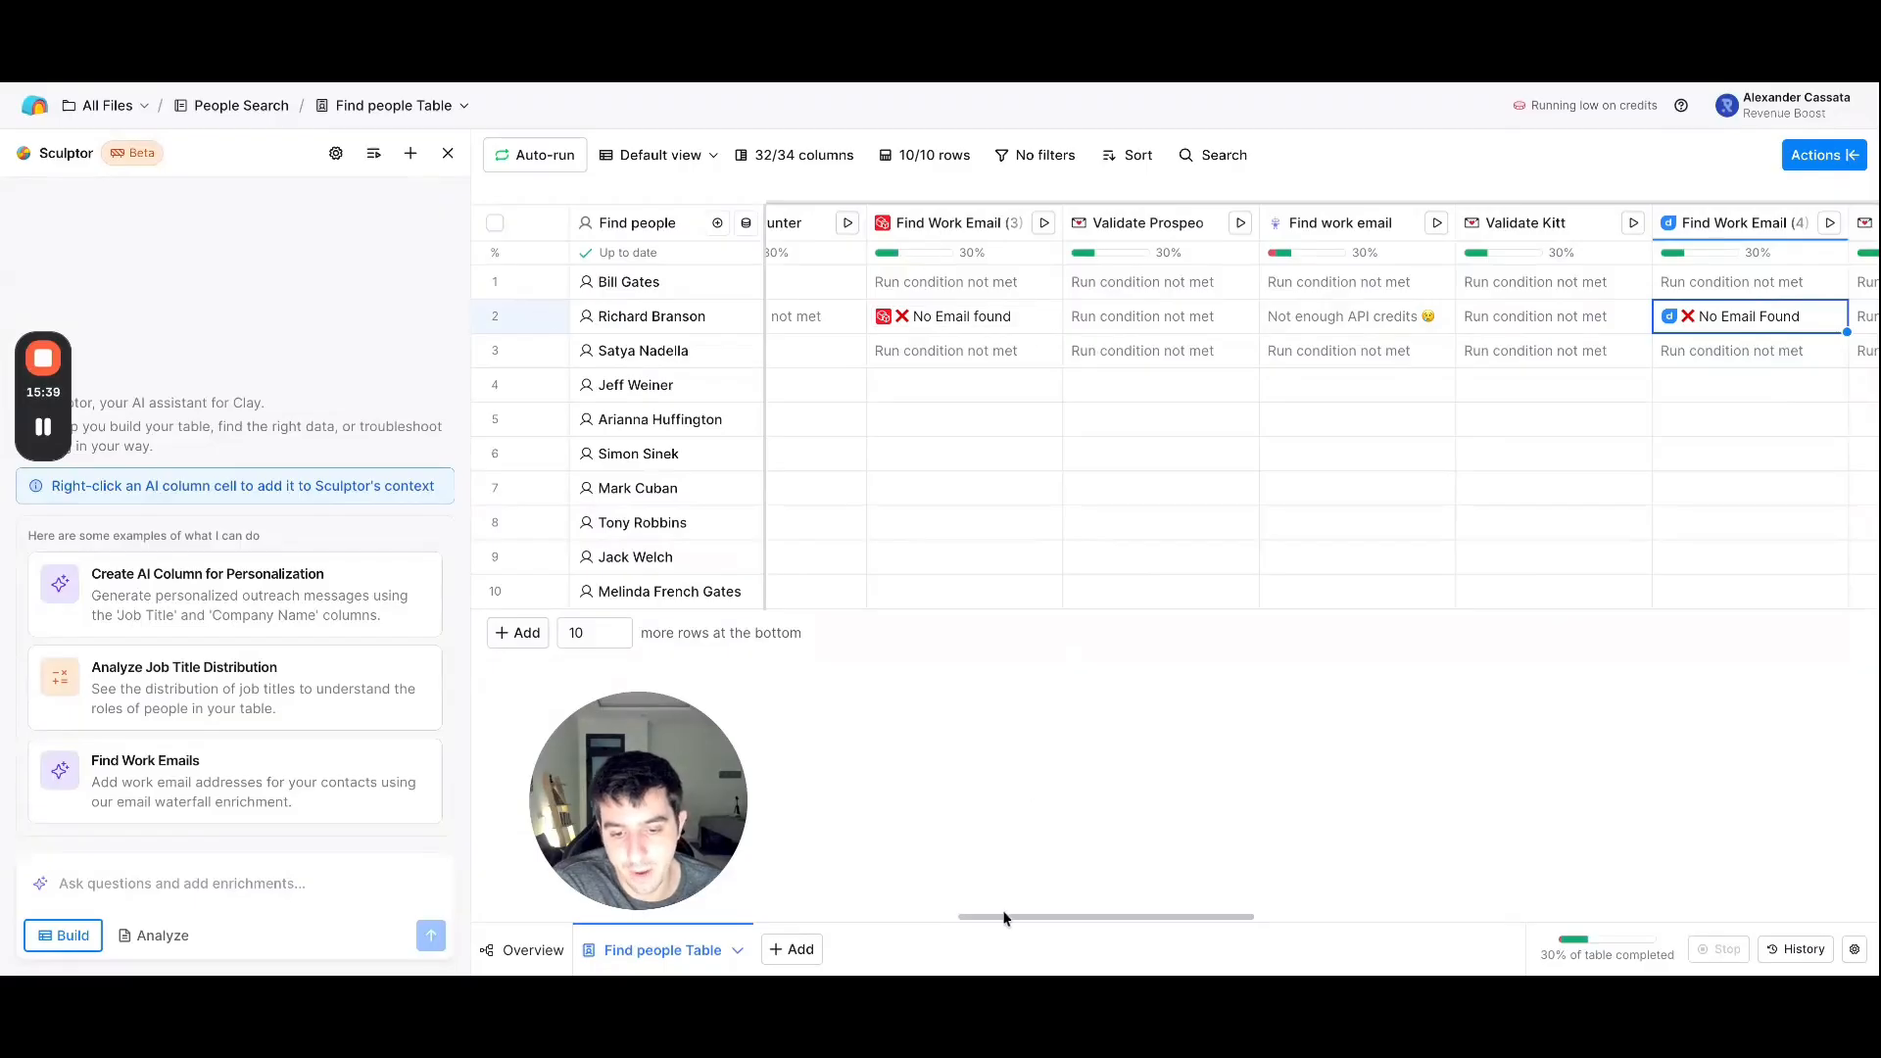
left_click_drag(1005, 918, 1487, 936)
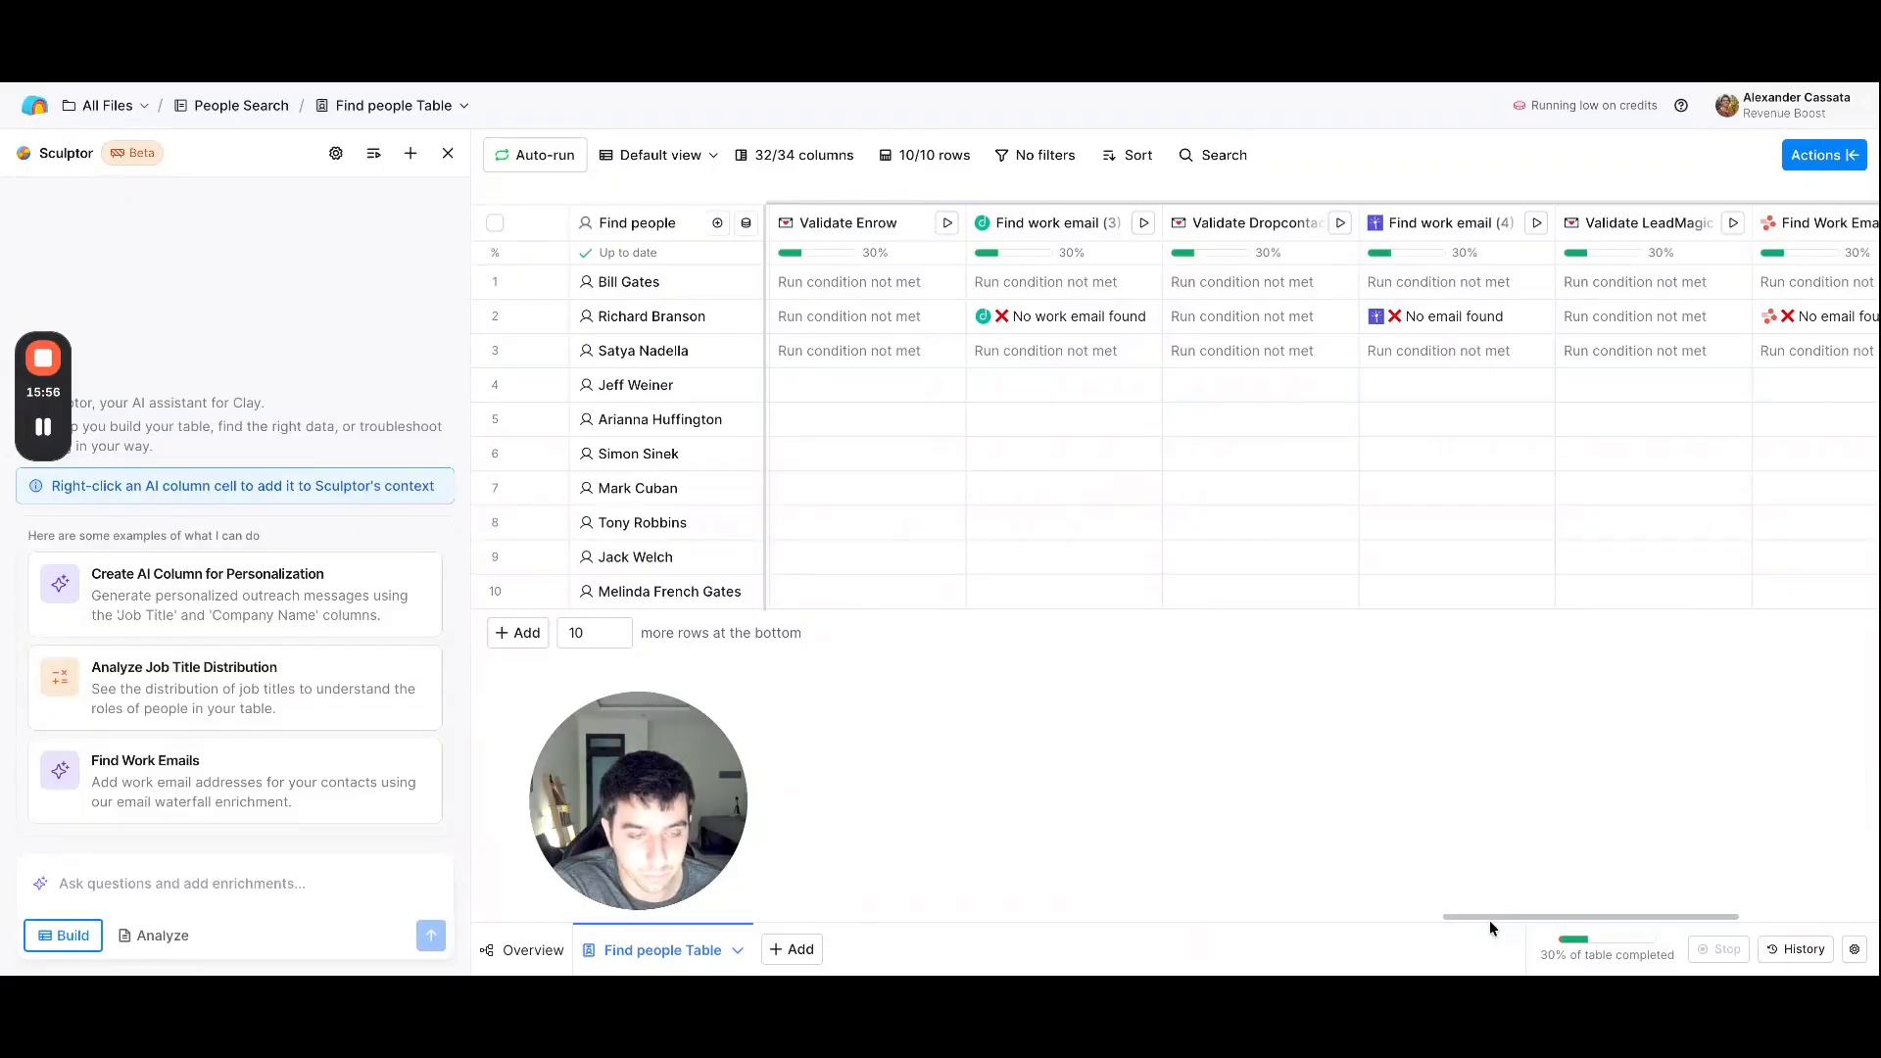
left_click_drag(1492, 917, 1688, 913)
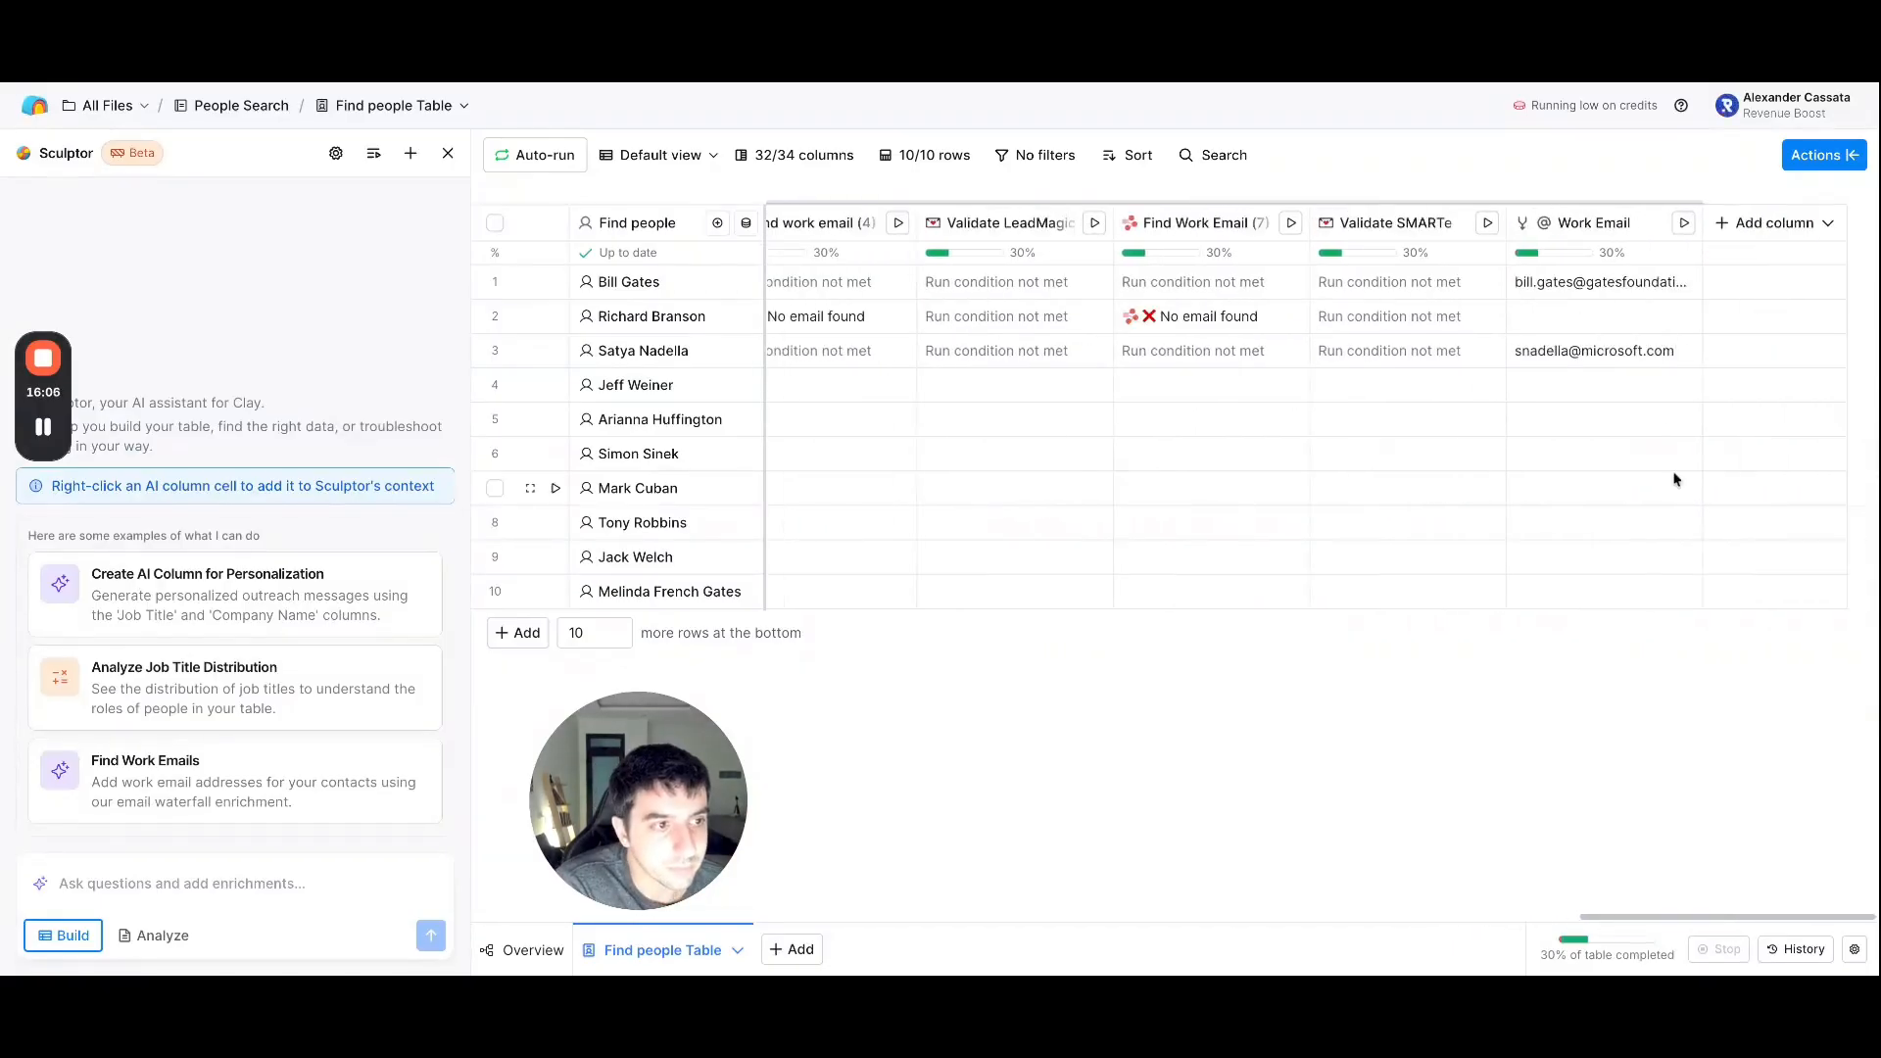
- Start a custom waterfall for a new table column
left_click(1809, 172)
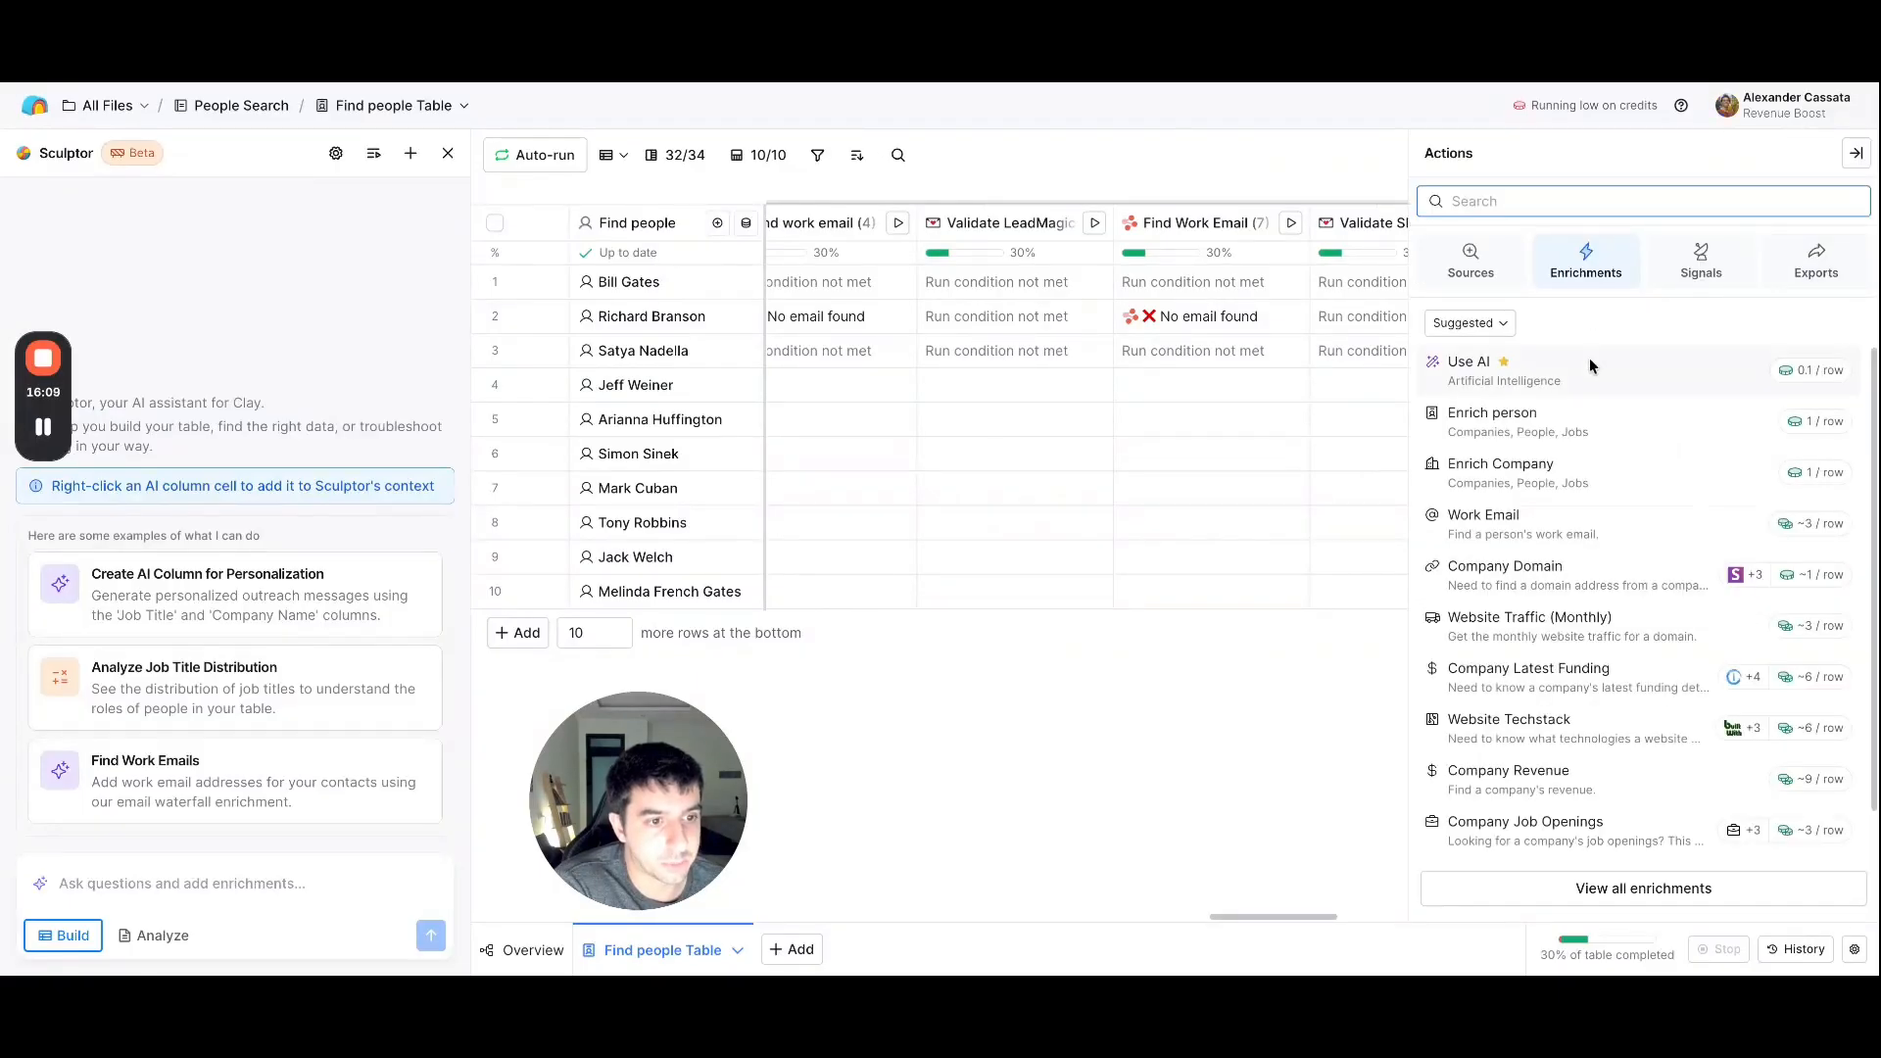
left_click(1856, 154)
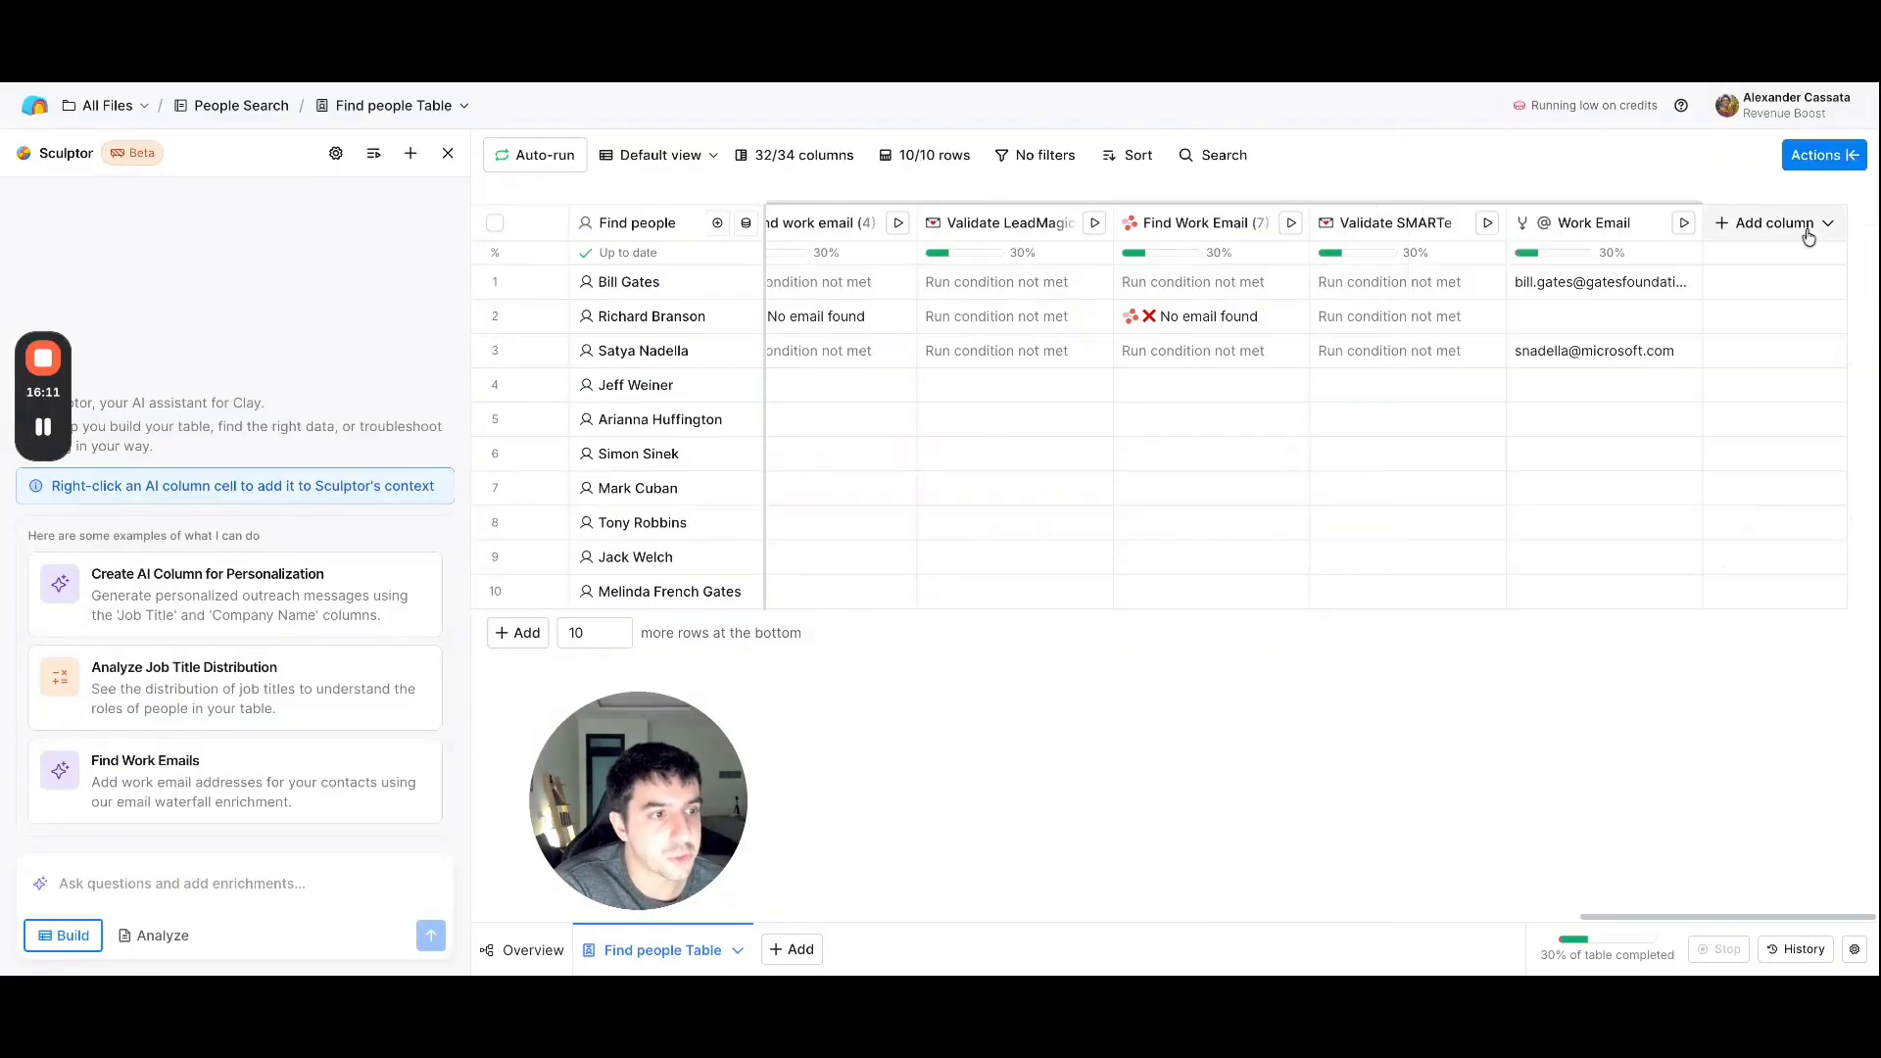
left_click(1808, 231)
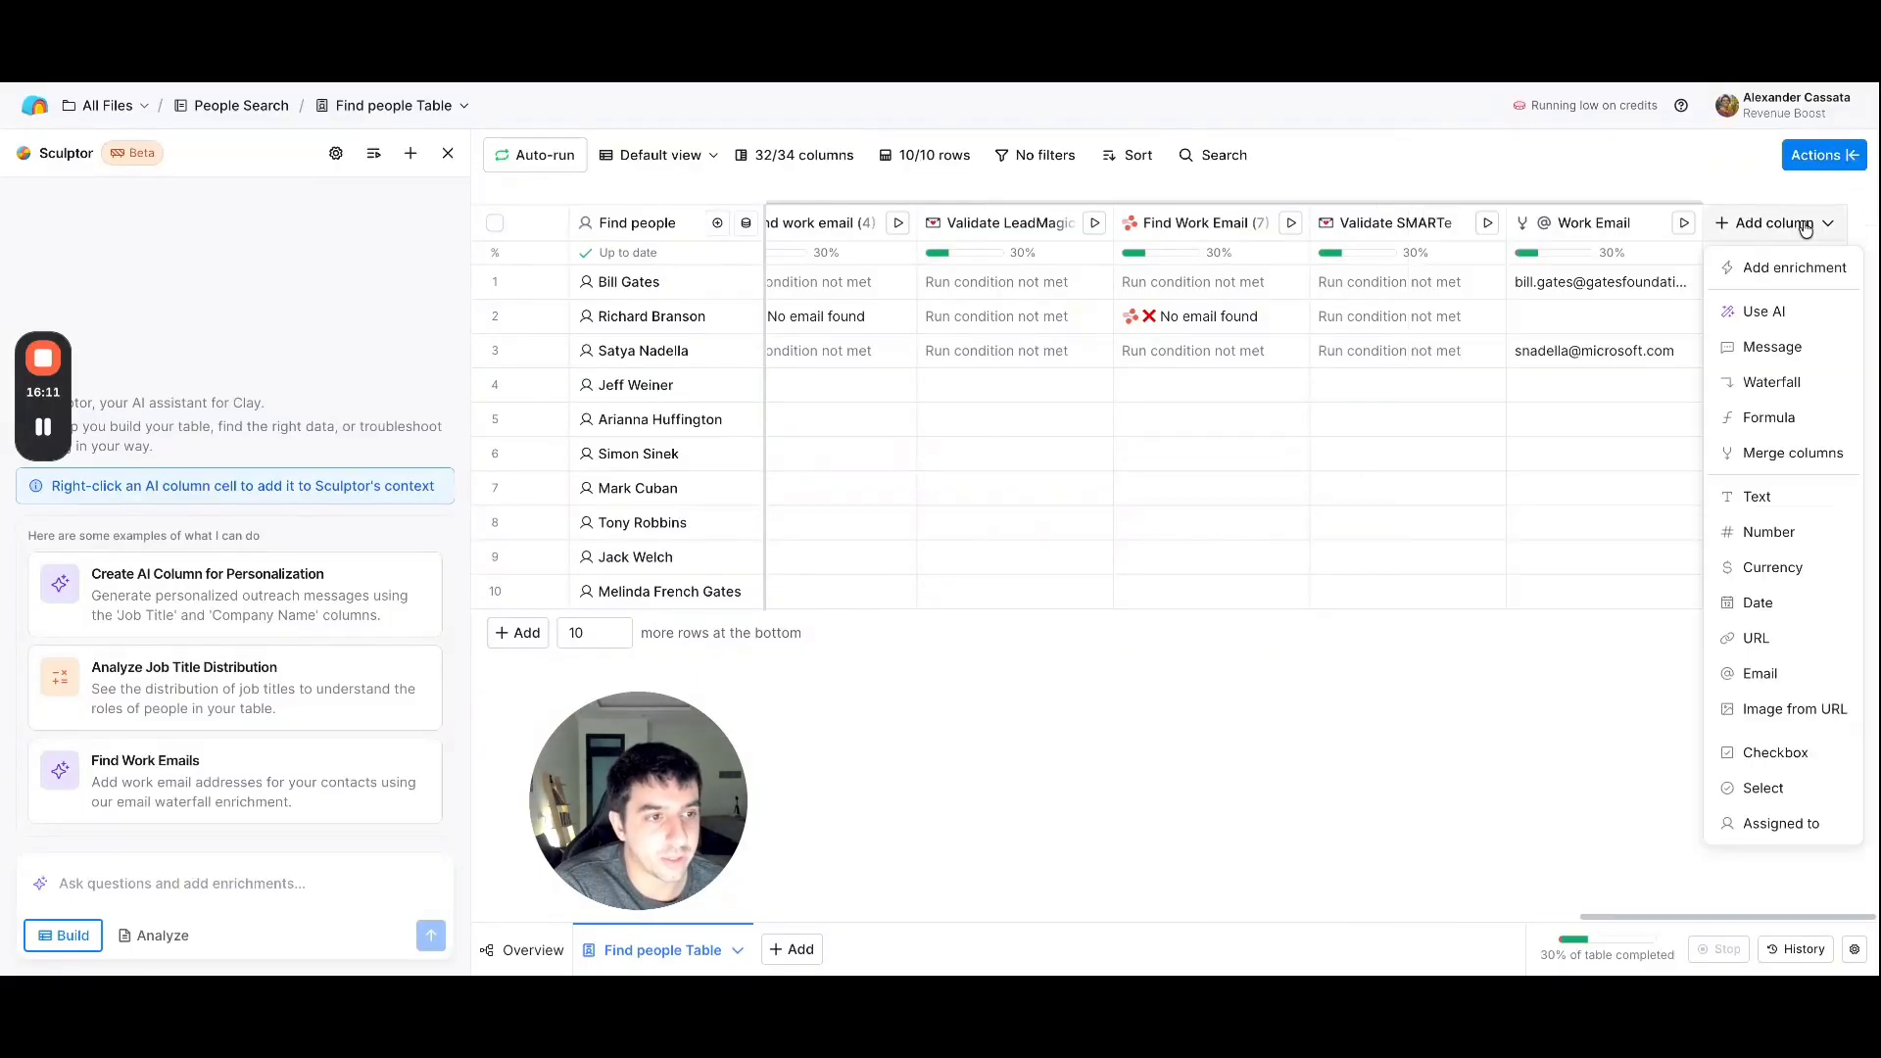
left_click(1790, 382)
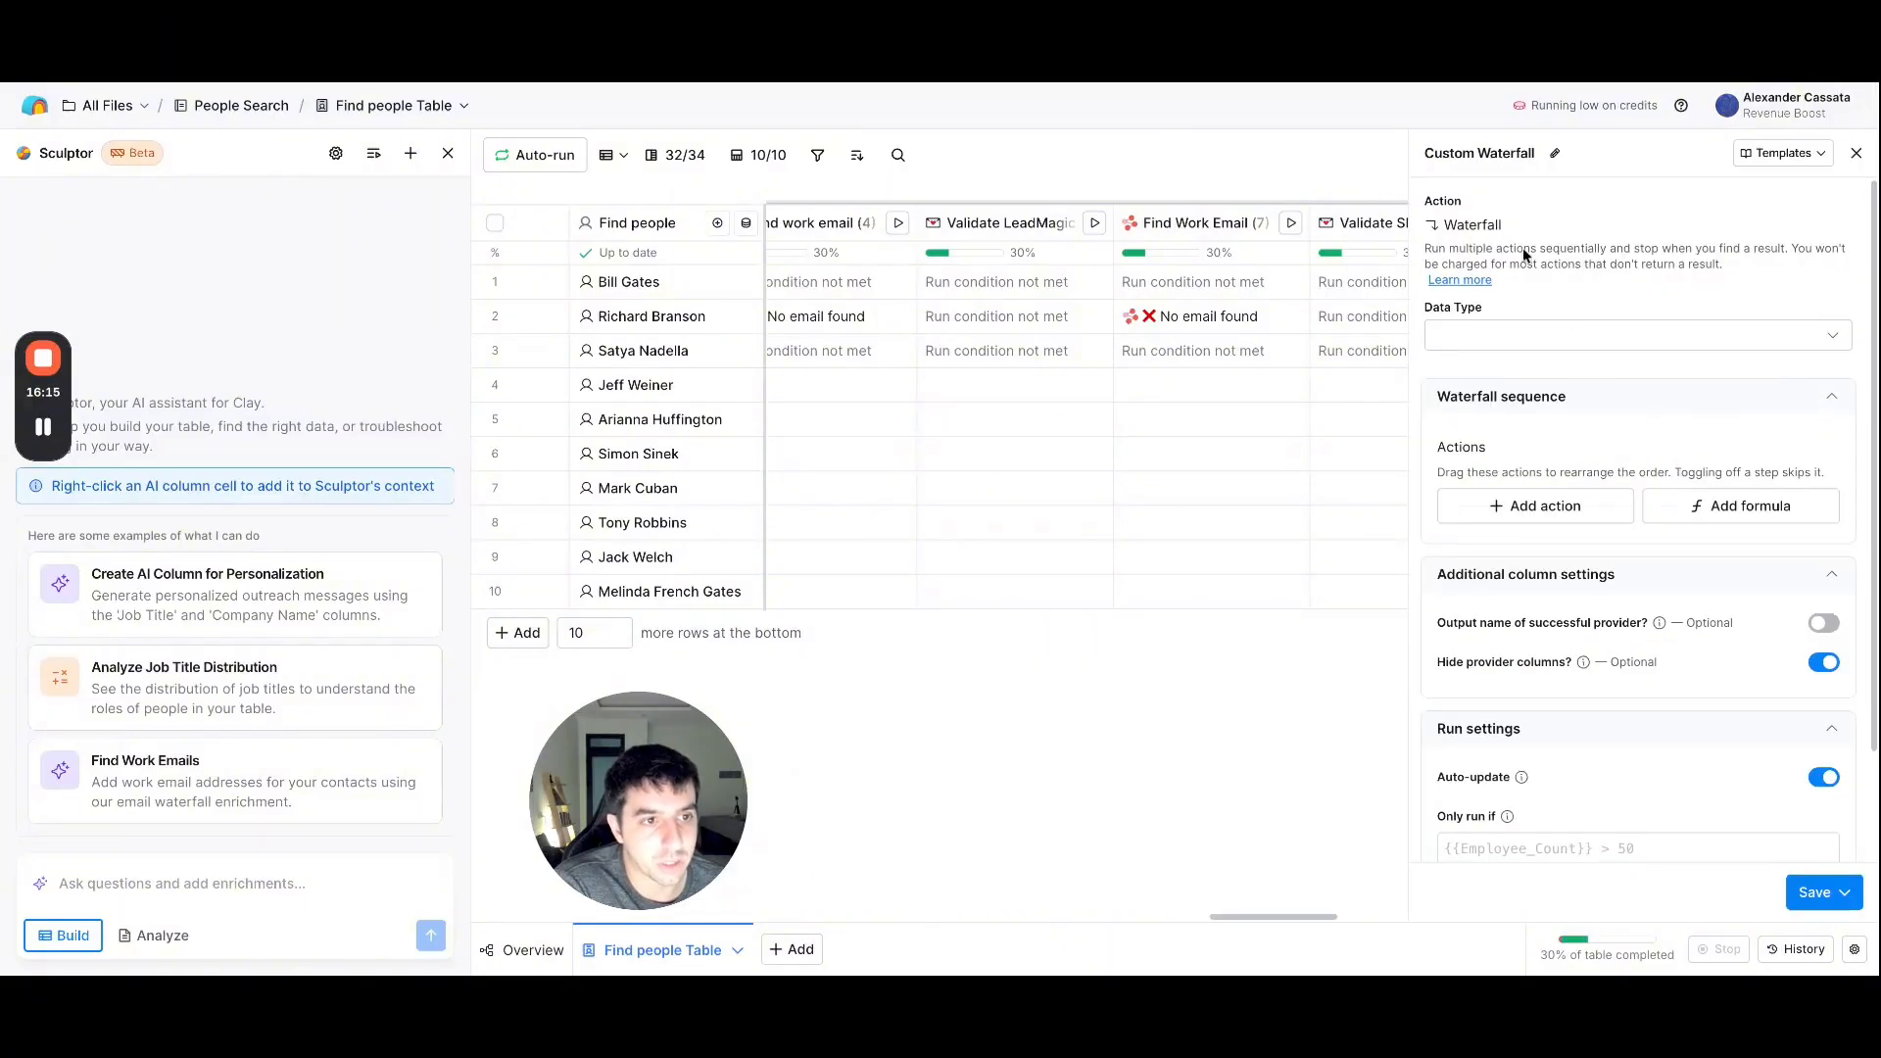
- Search the actions for "findy" and add Findymail's Find Work Email as a step of the custom waterfall
left_click(1543, 507)
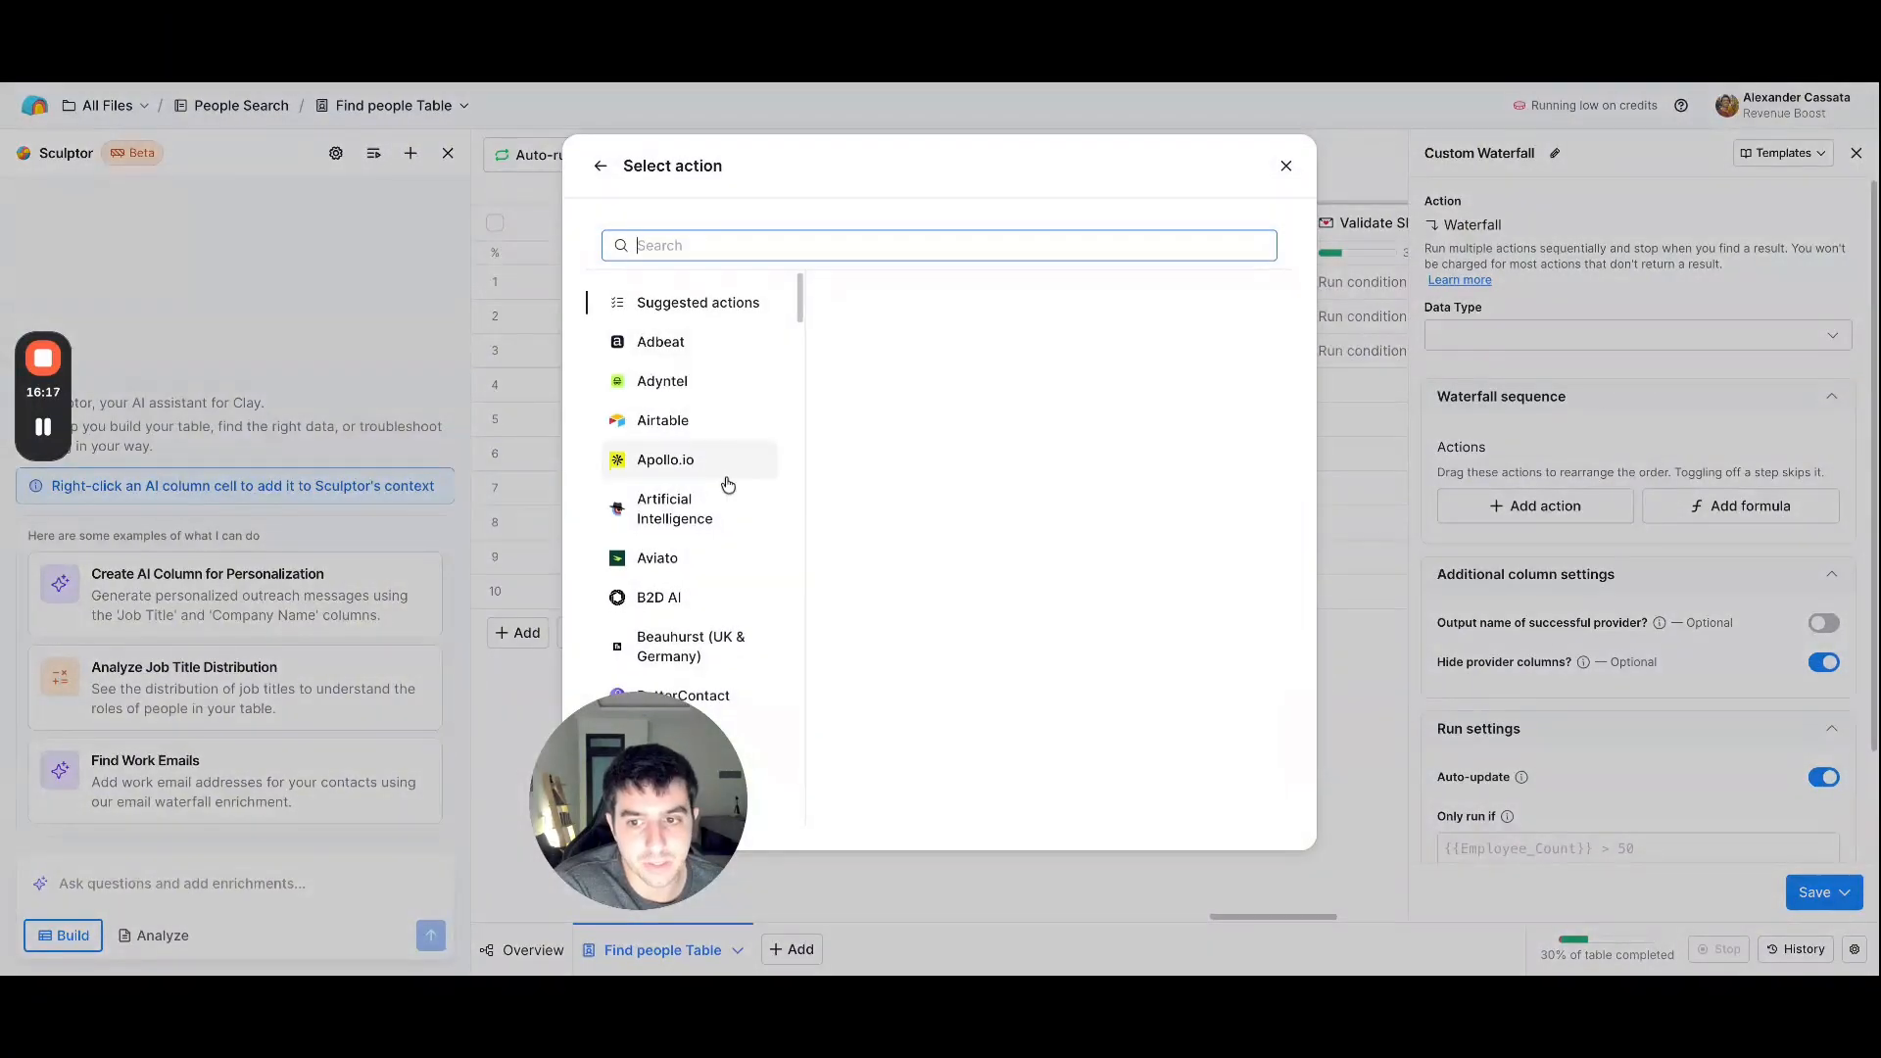
scroll(730, 441, "down", 5)
type("f")
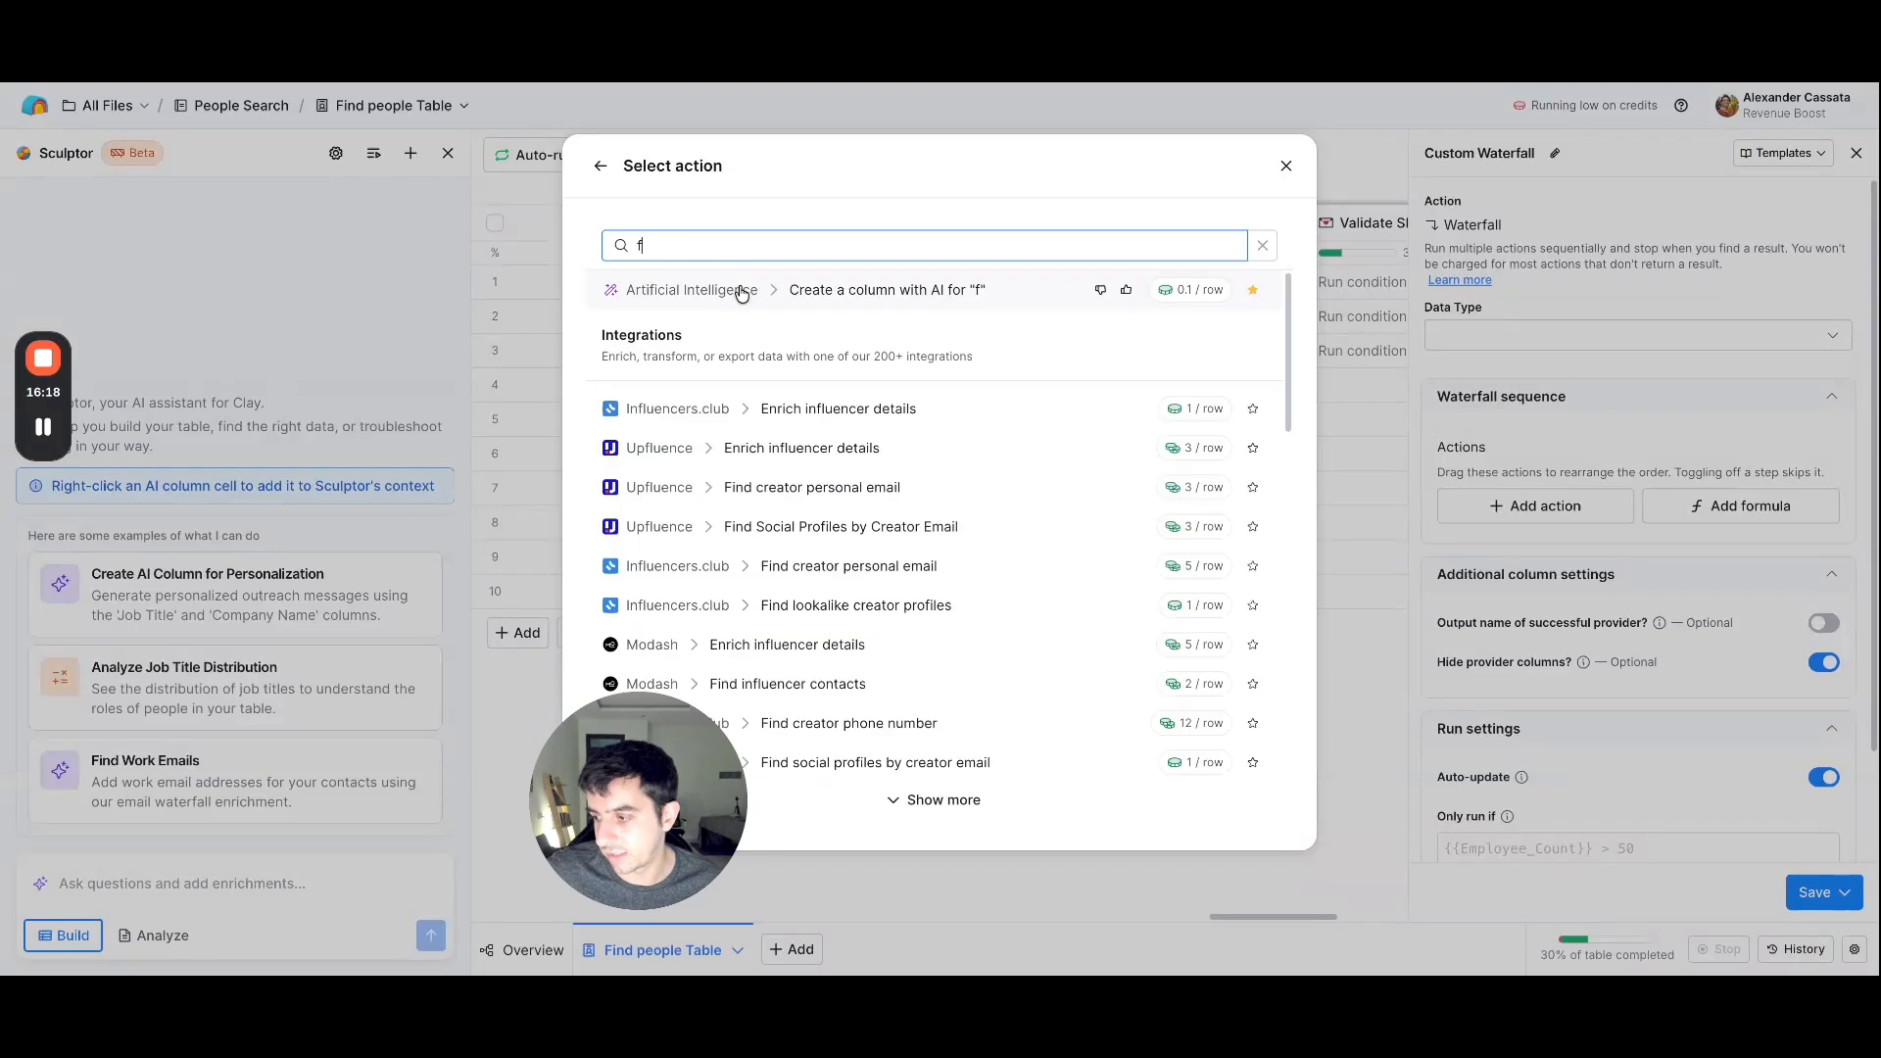
type("indy")
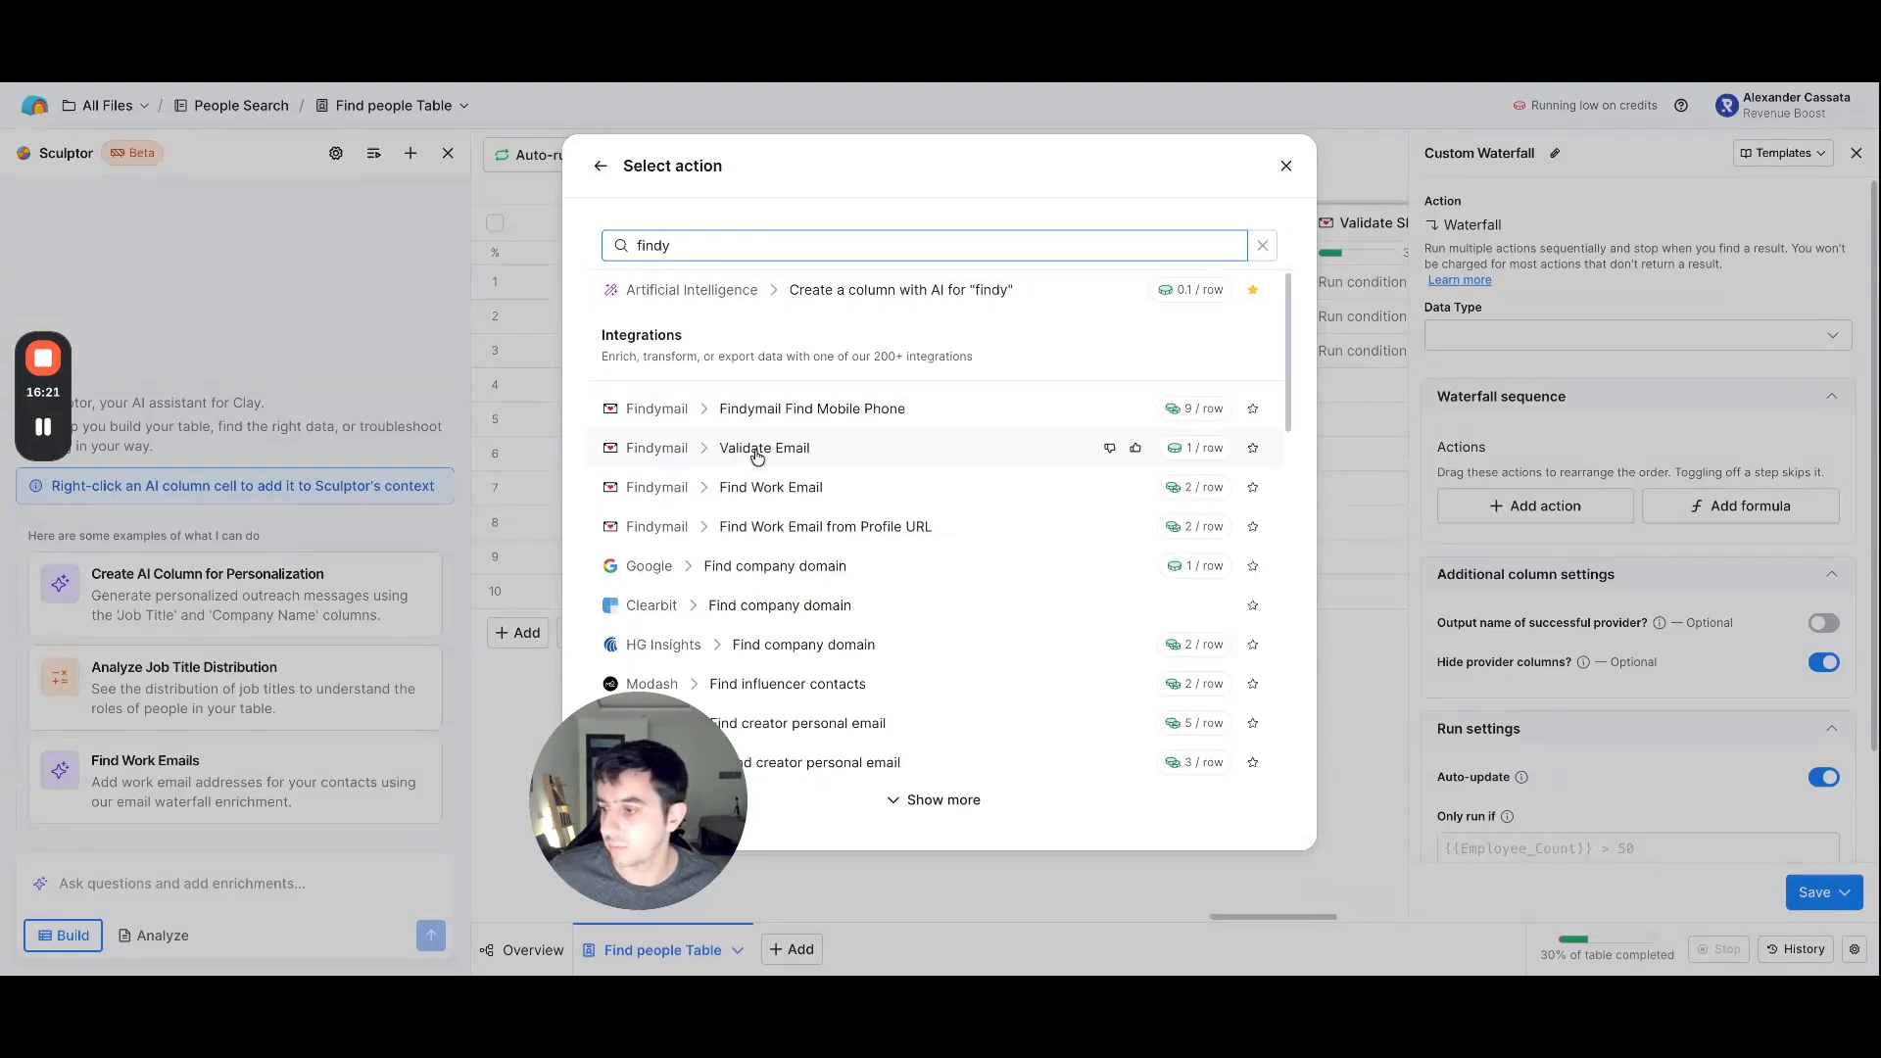
left_click(771, 487)
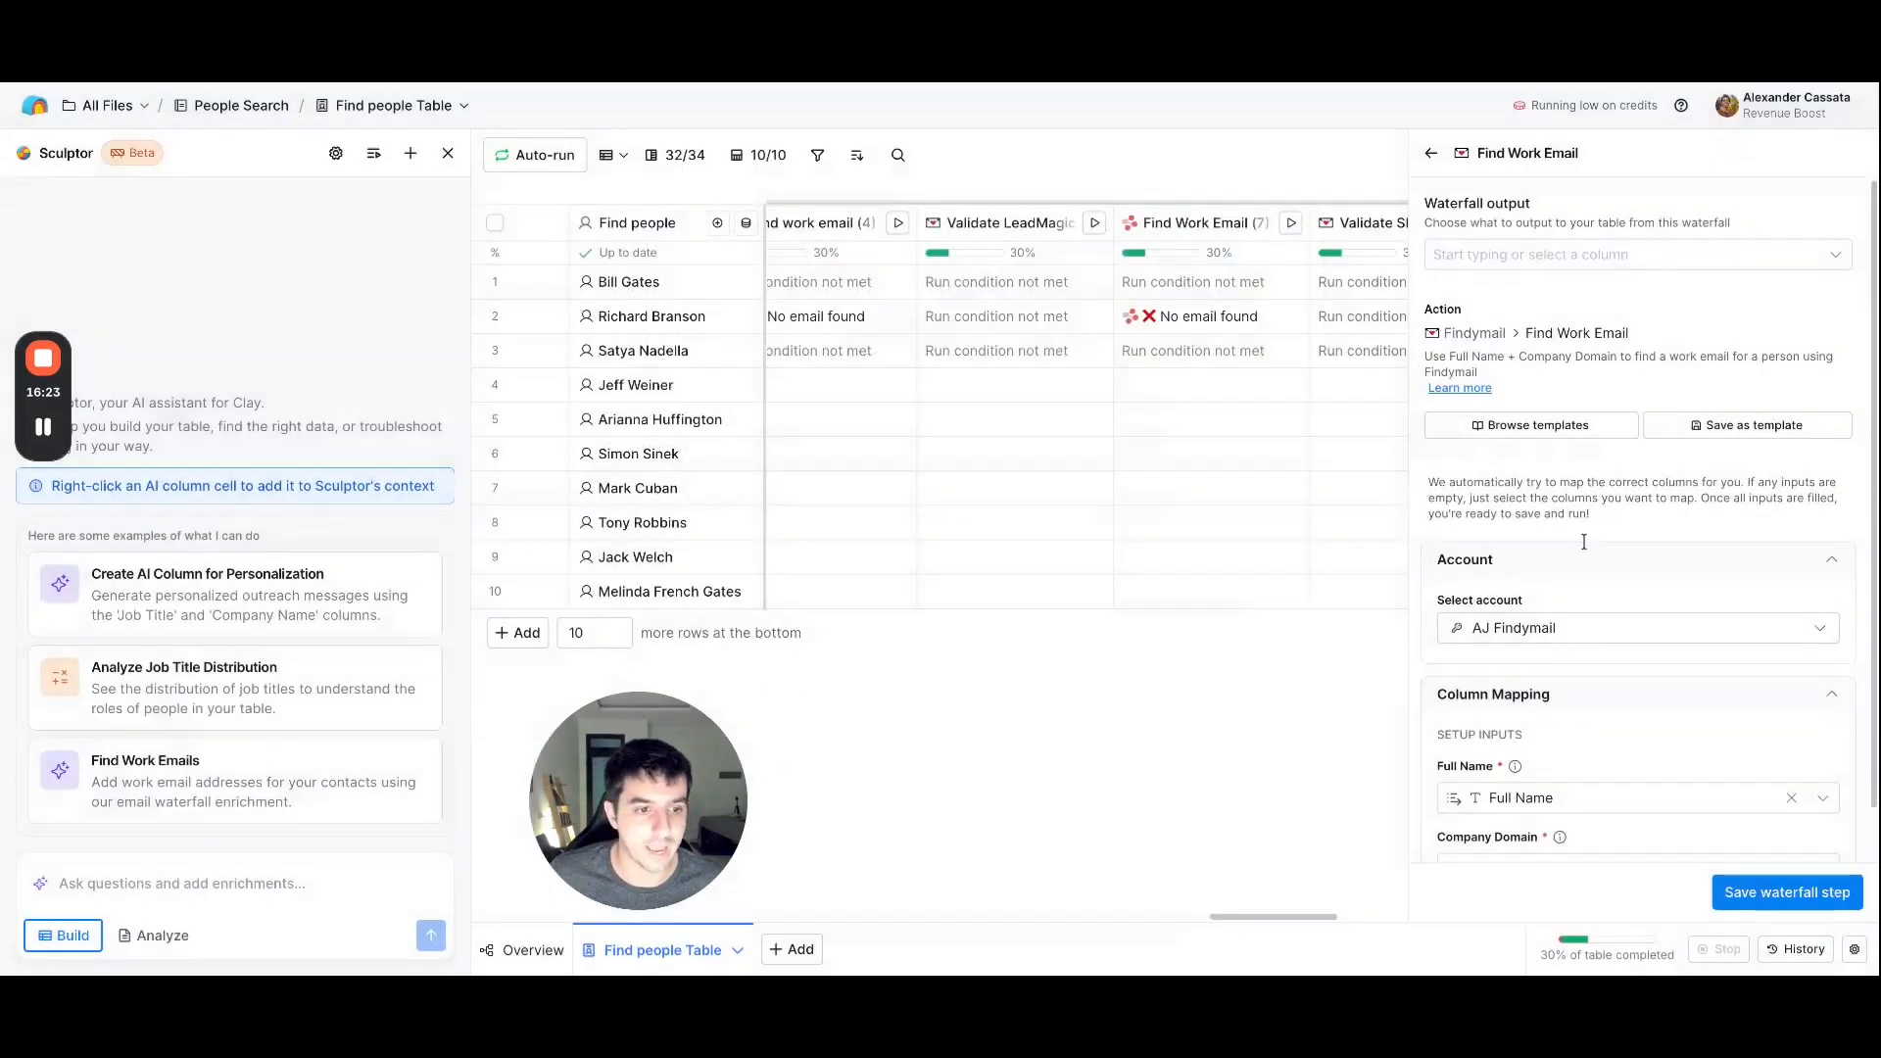
scroll(1585, 538, "down", 1)
scroll(1666, 602, "up", 1)
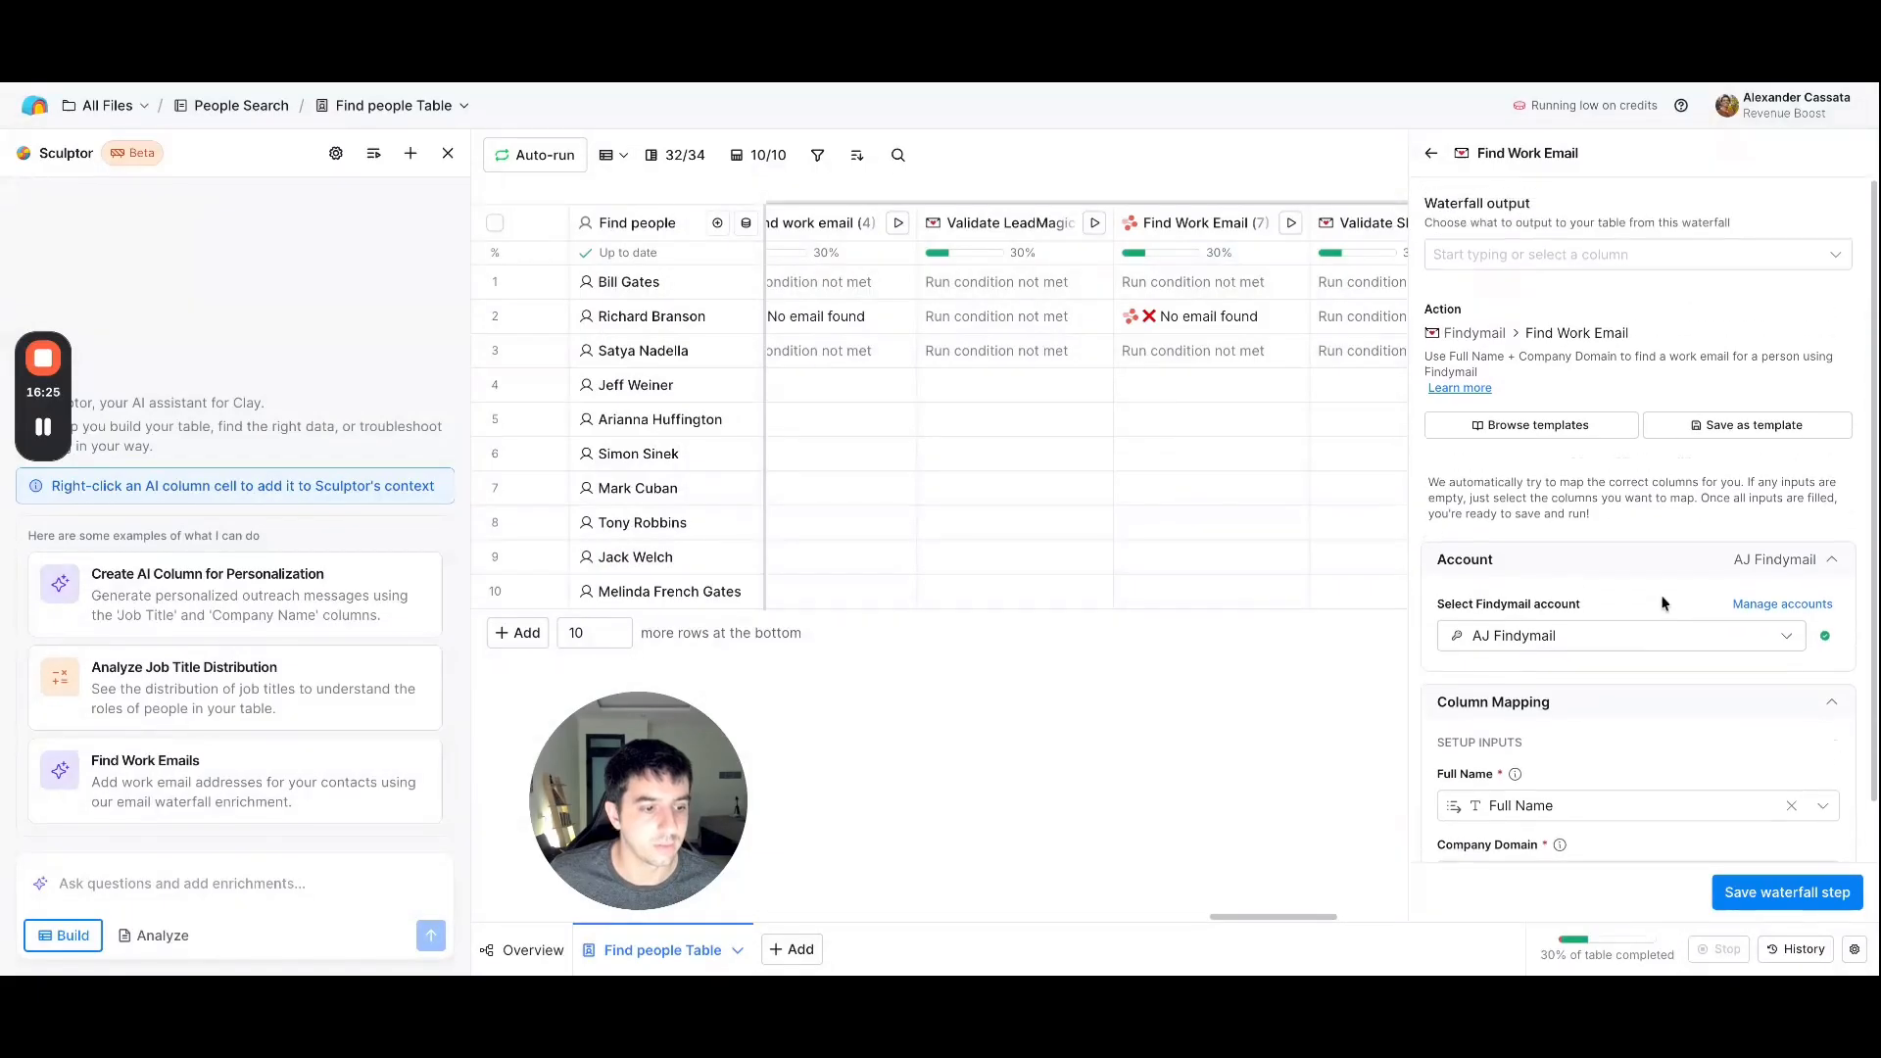
left_click(1764, 897)
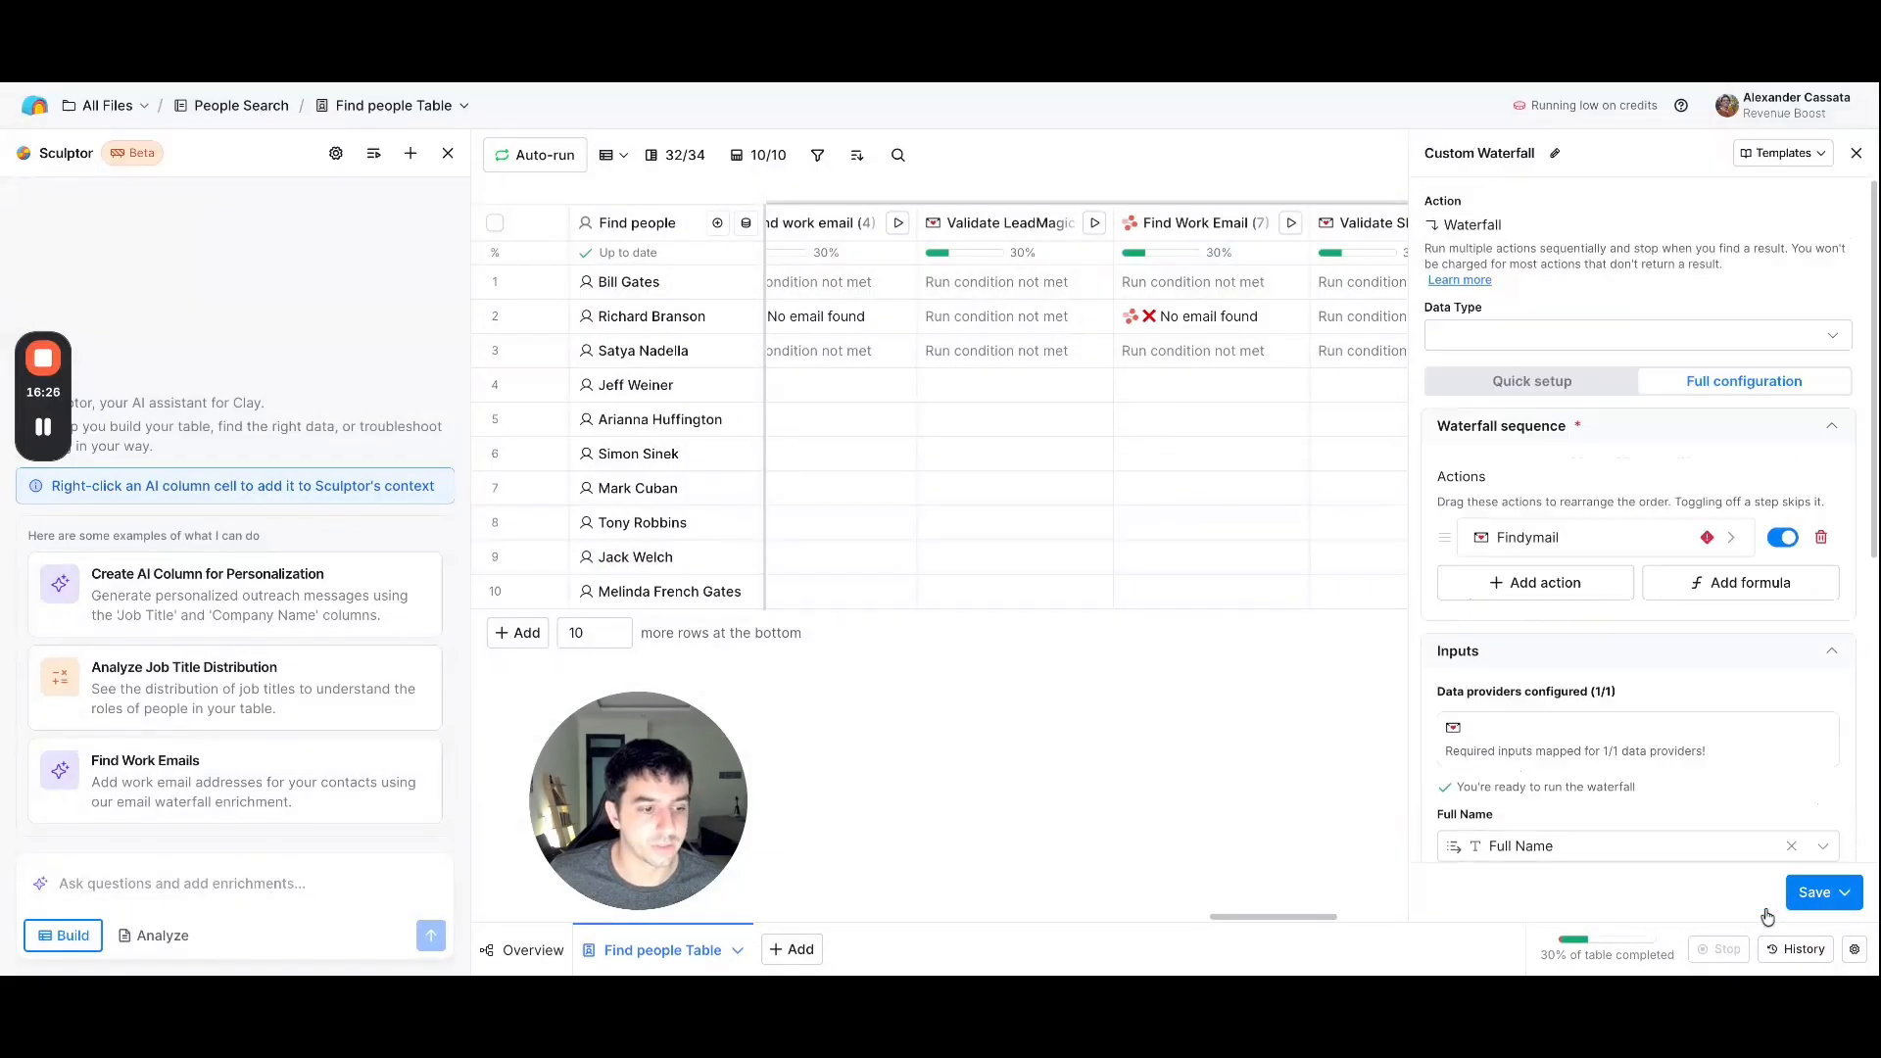
- Open the action selection for another waterfall step, dismiss it, and close the custom waterfall without saving
left_click(1513, 591)
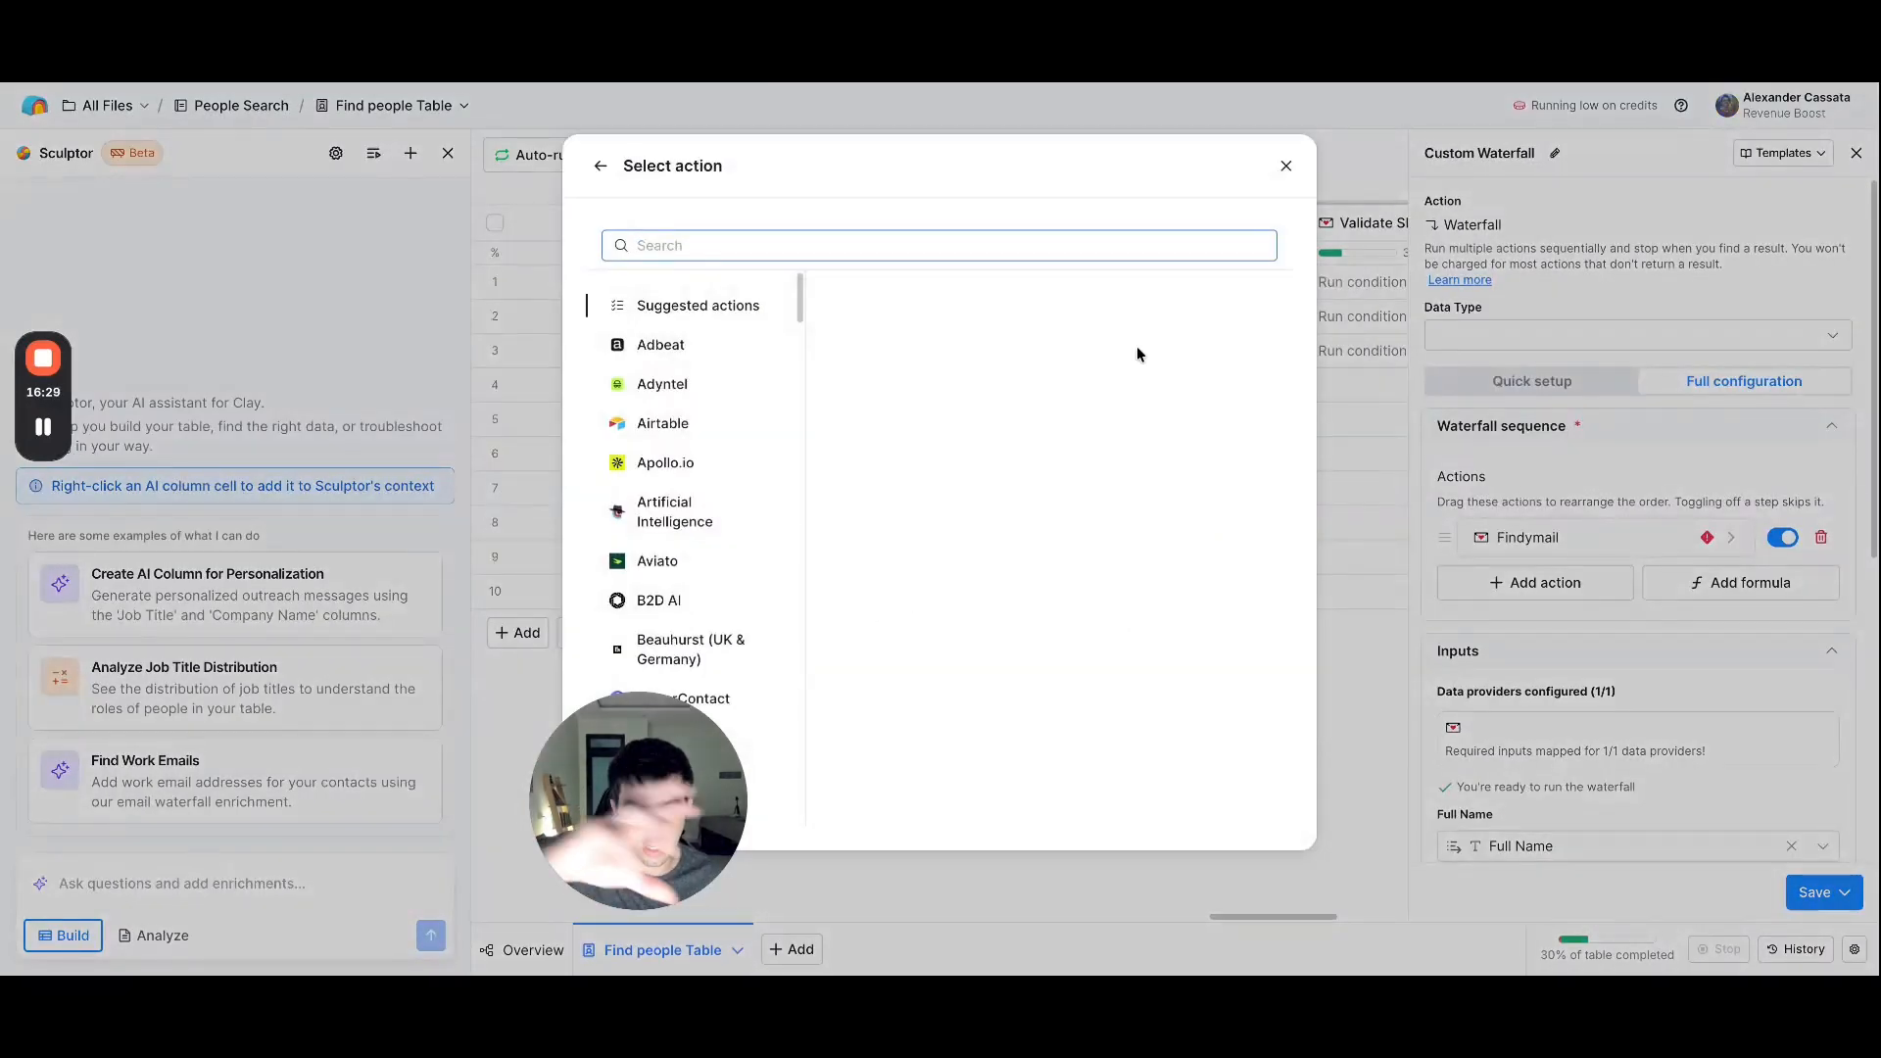
left_click(1286, 166)
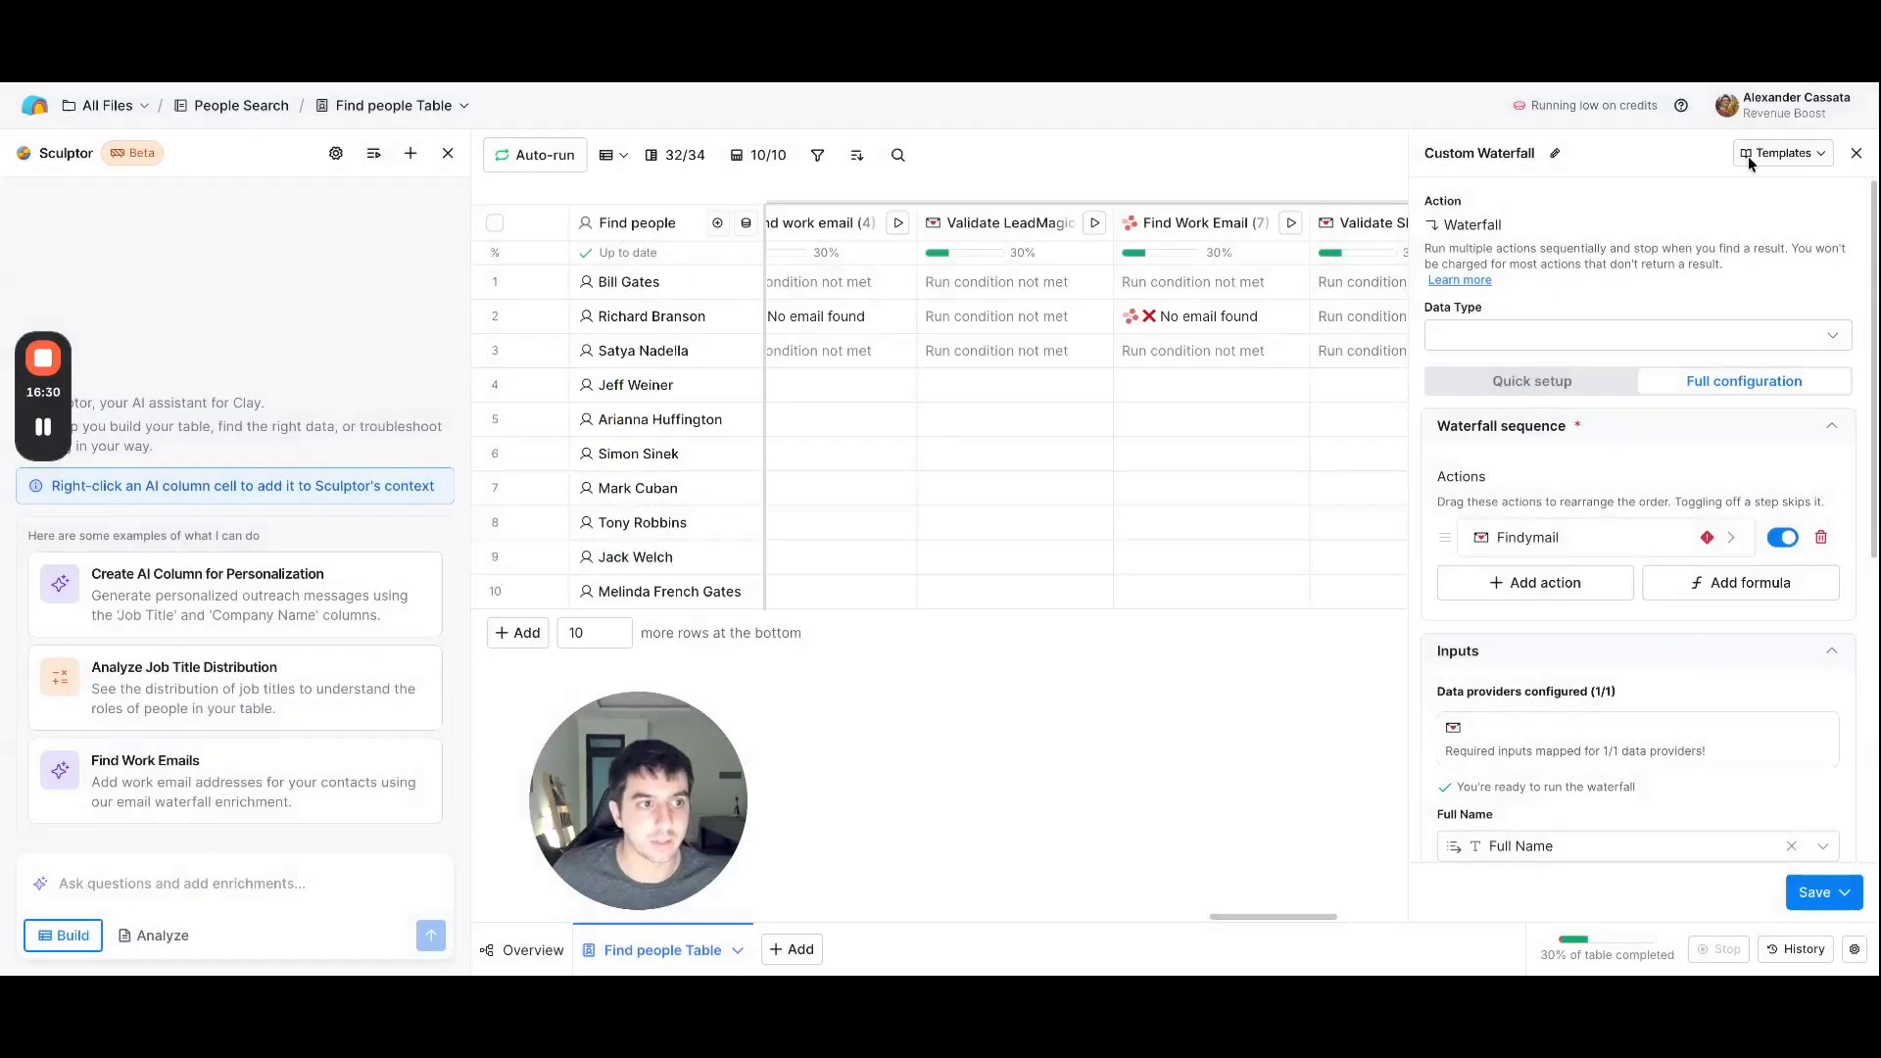
left_click(1856, 153)
- Start a Use AI column and show its detailed configuration, keeping the Web research (Claygent) use case
left_click(1770, 223)
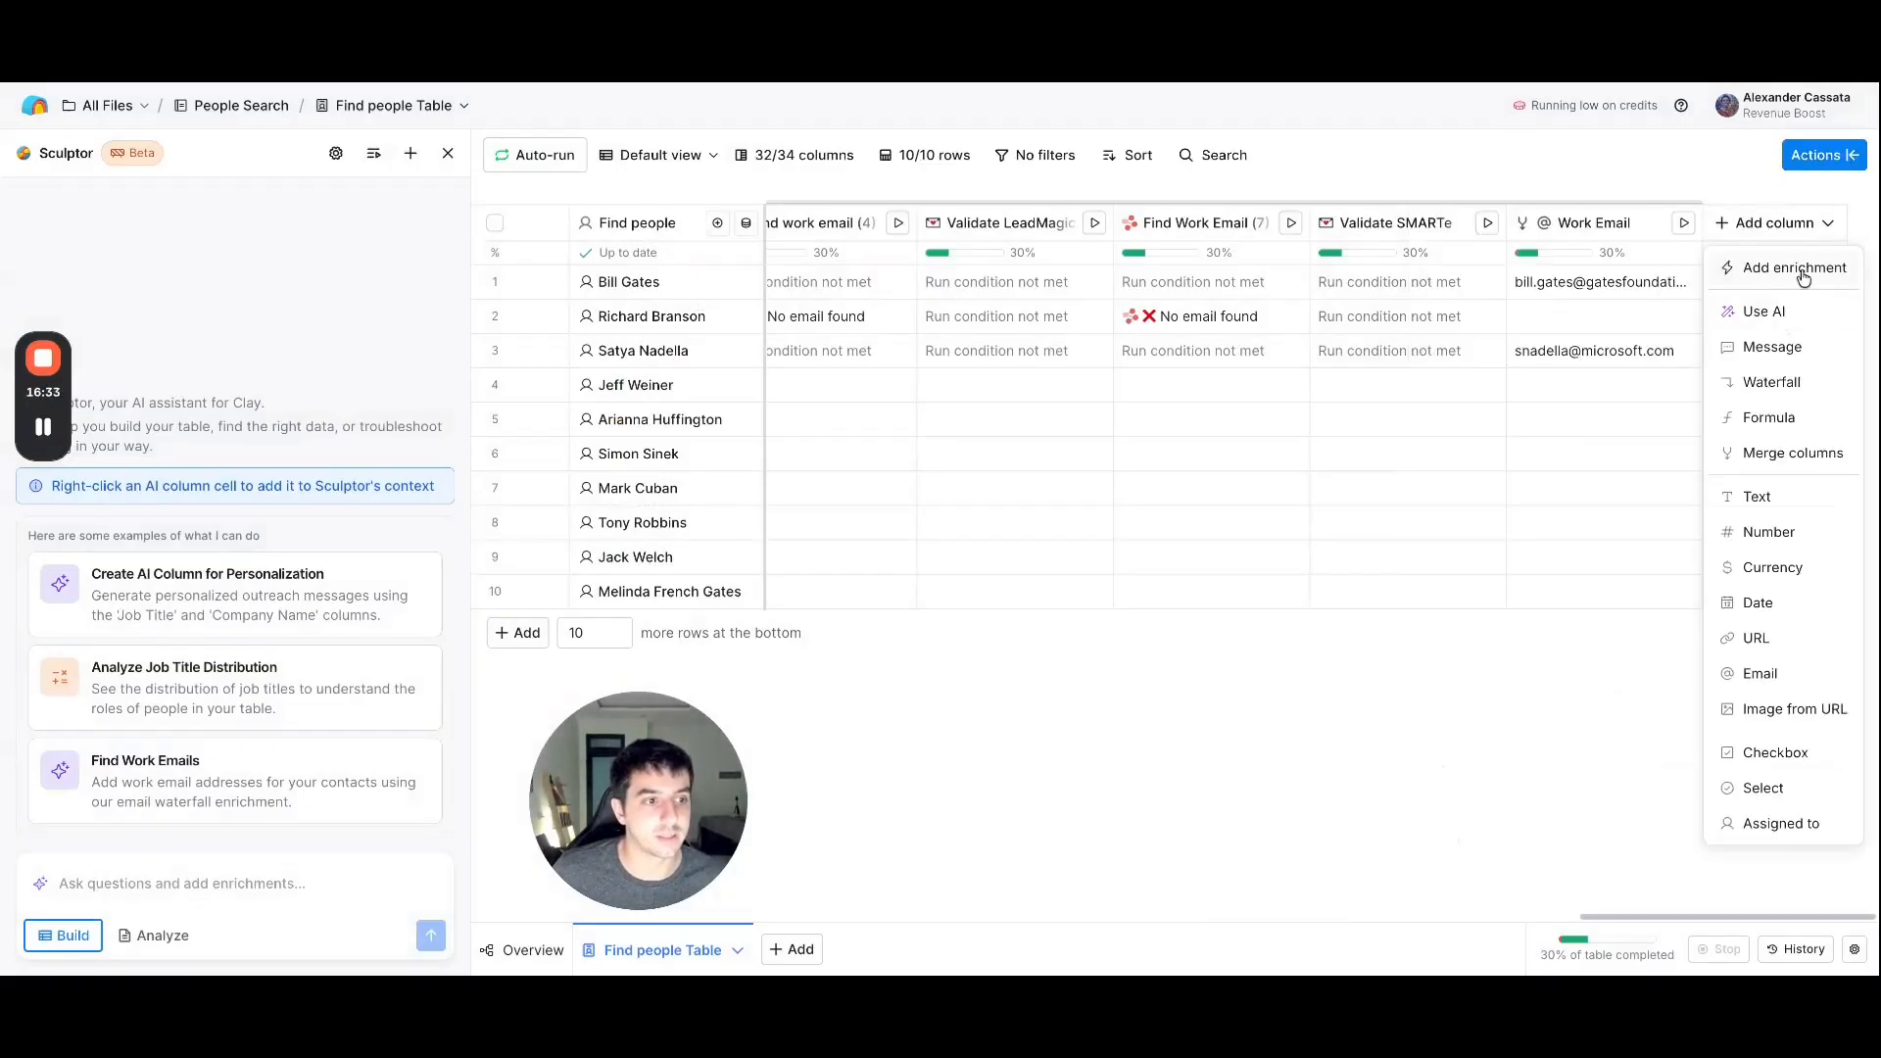
left_click(1764, 312)
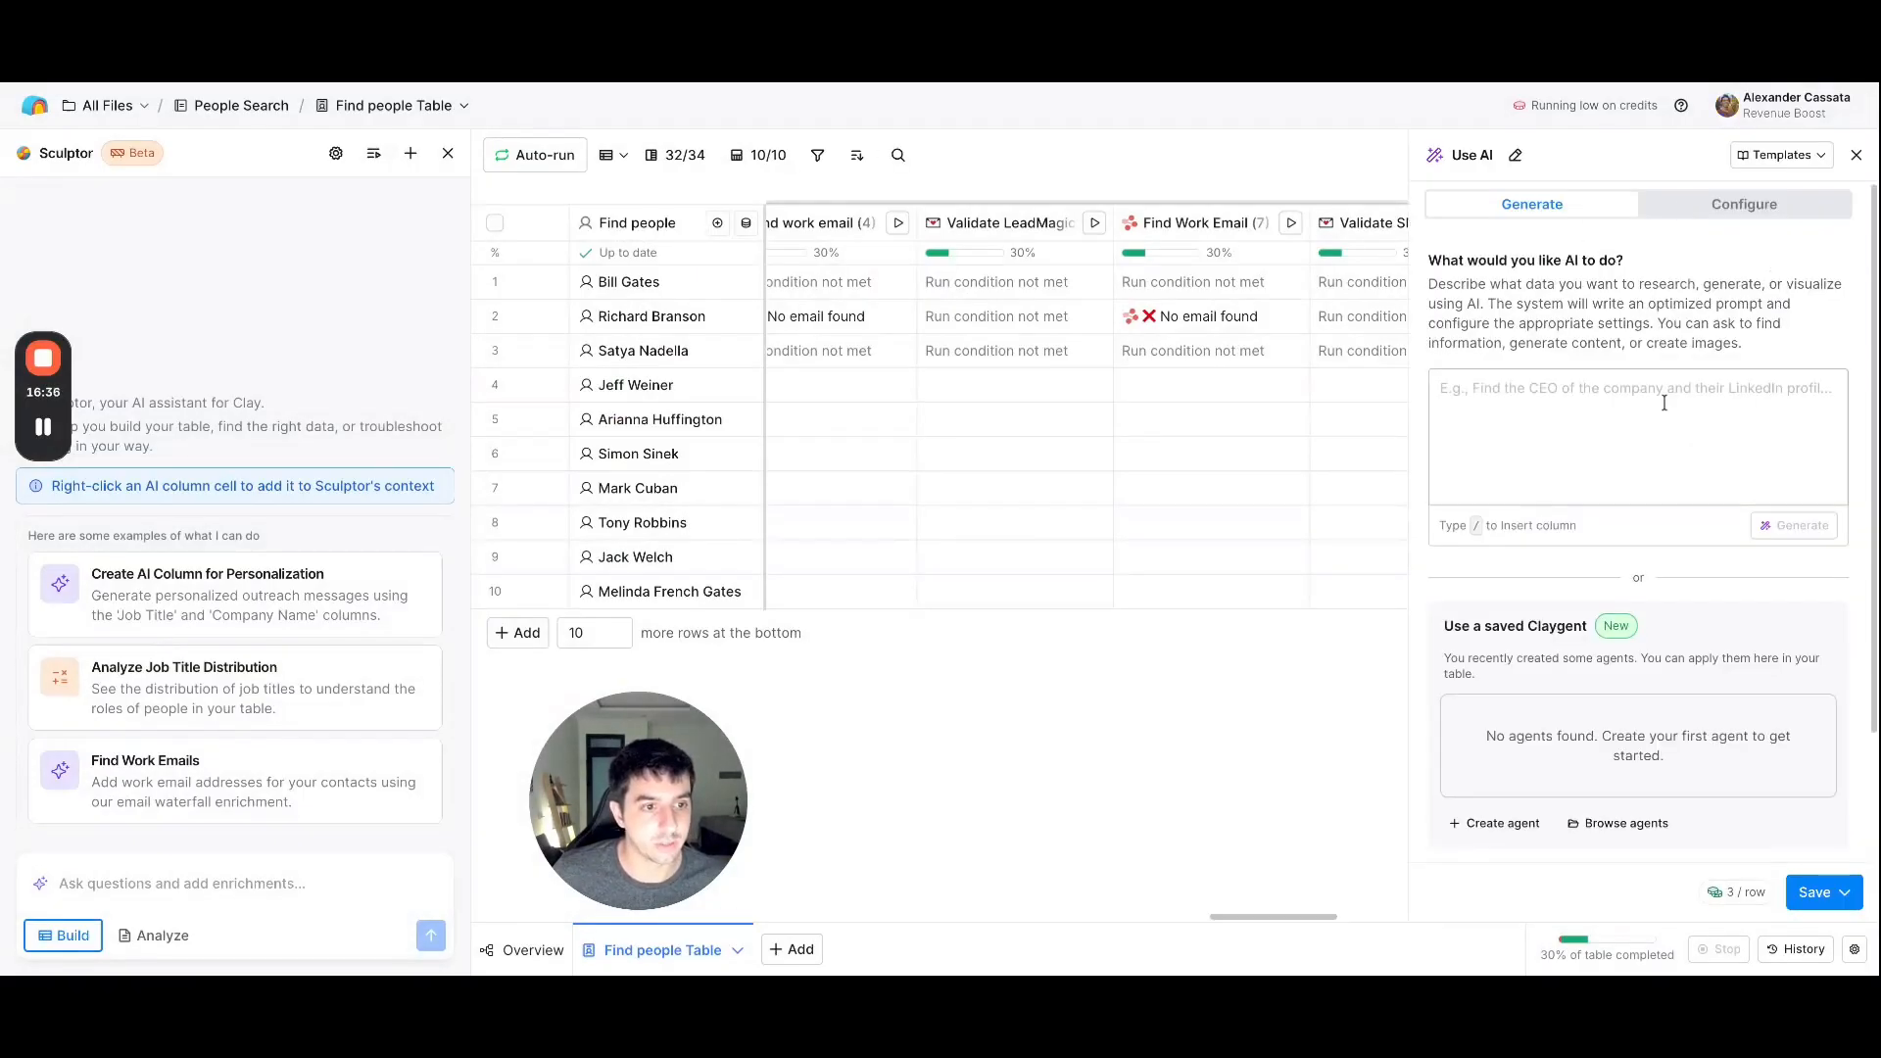
scroll(1638, 480, "down", 2)
scroll(1617, 451, "up", 2)
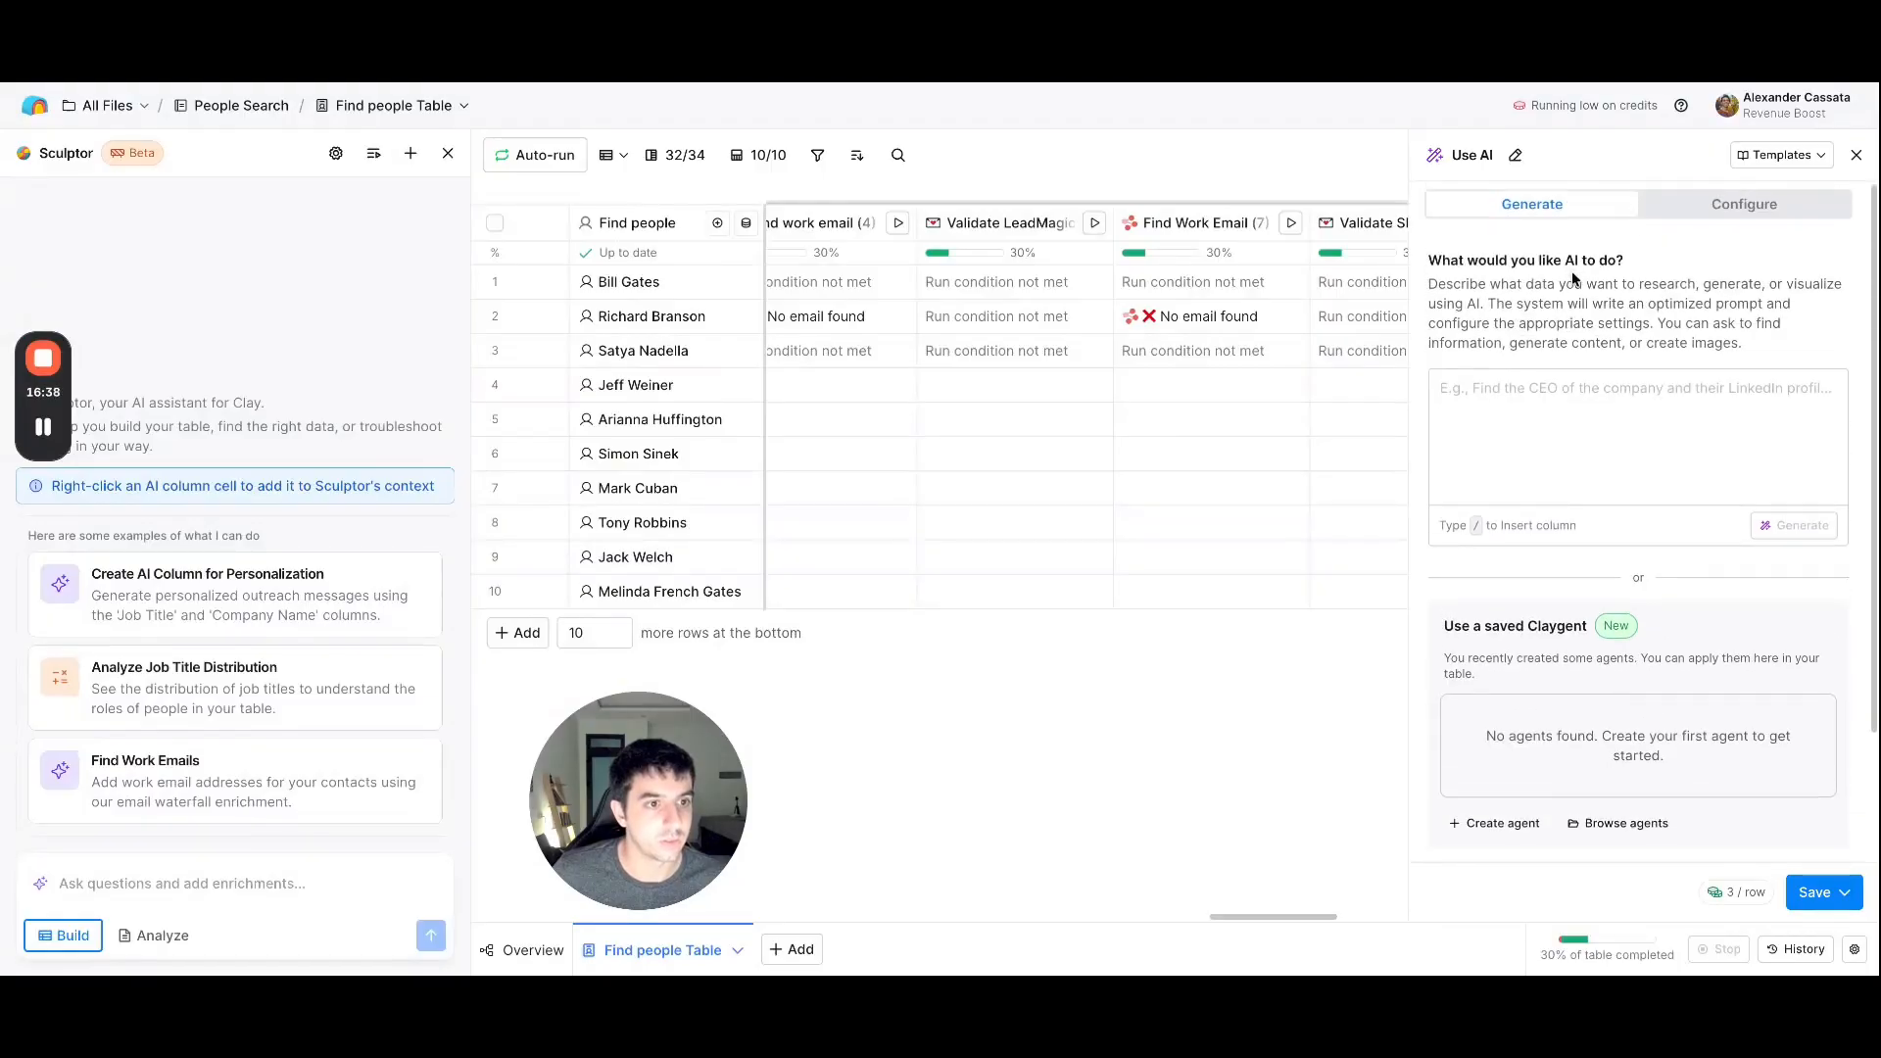
left_click(1740, 205)
left_click(1656, 274)
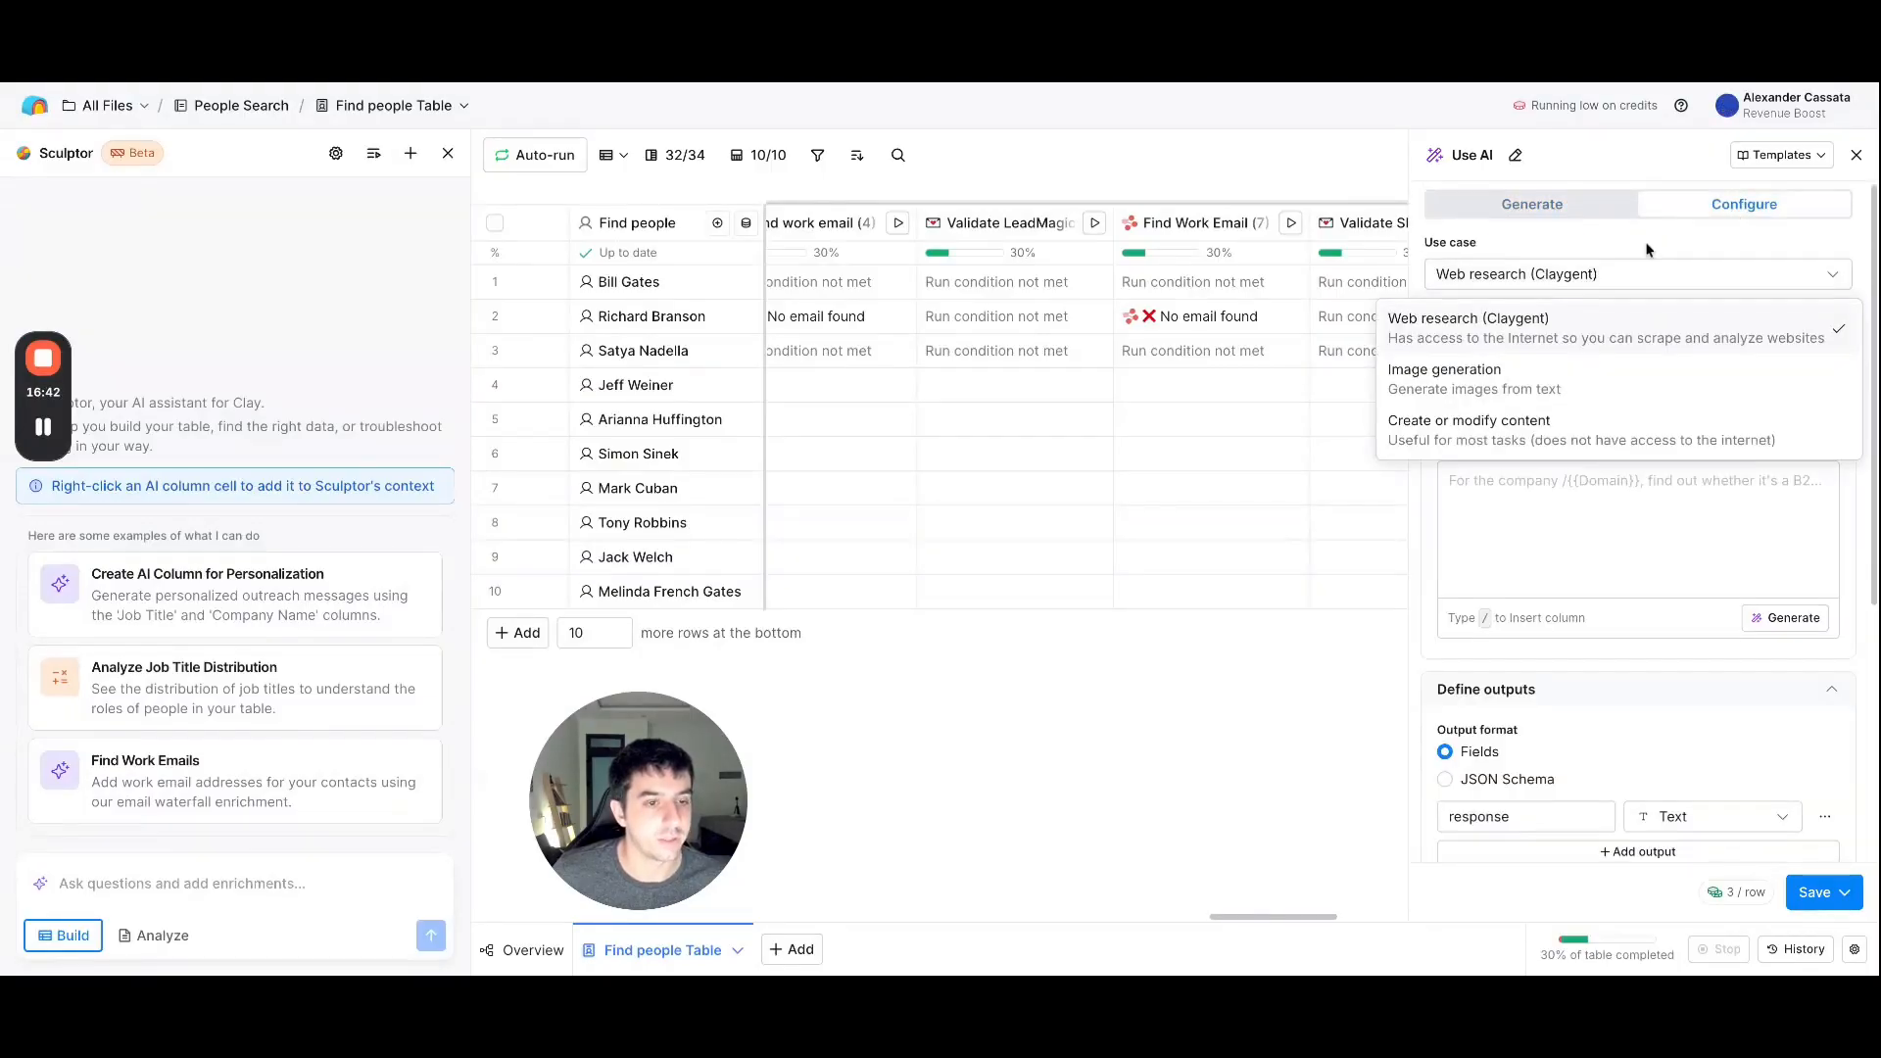
left_click(1650, 269)
- Enter the AI column's prompt as "visit their website and find me an email"
left_click(1571, 488)
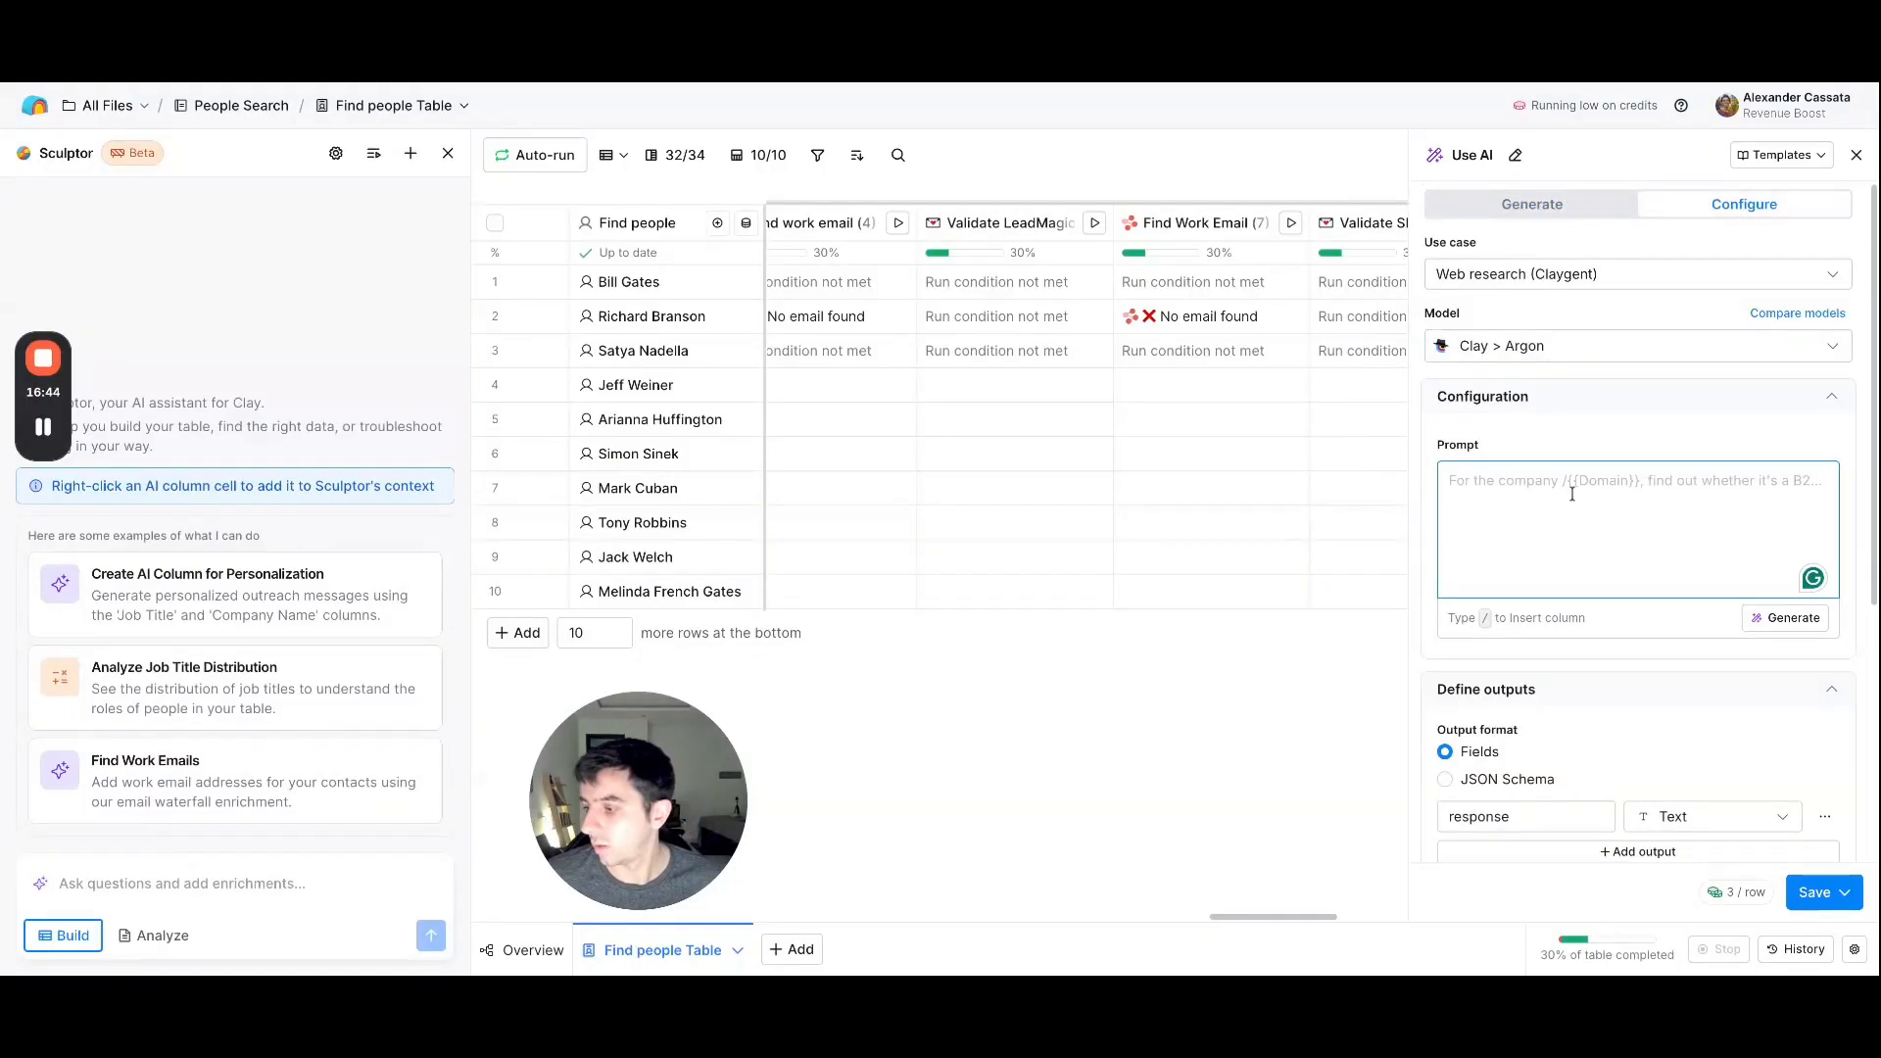
type("visit their w")
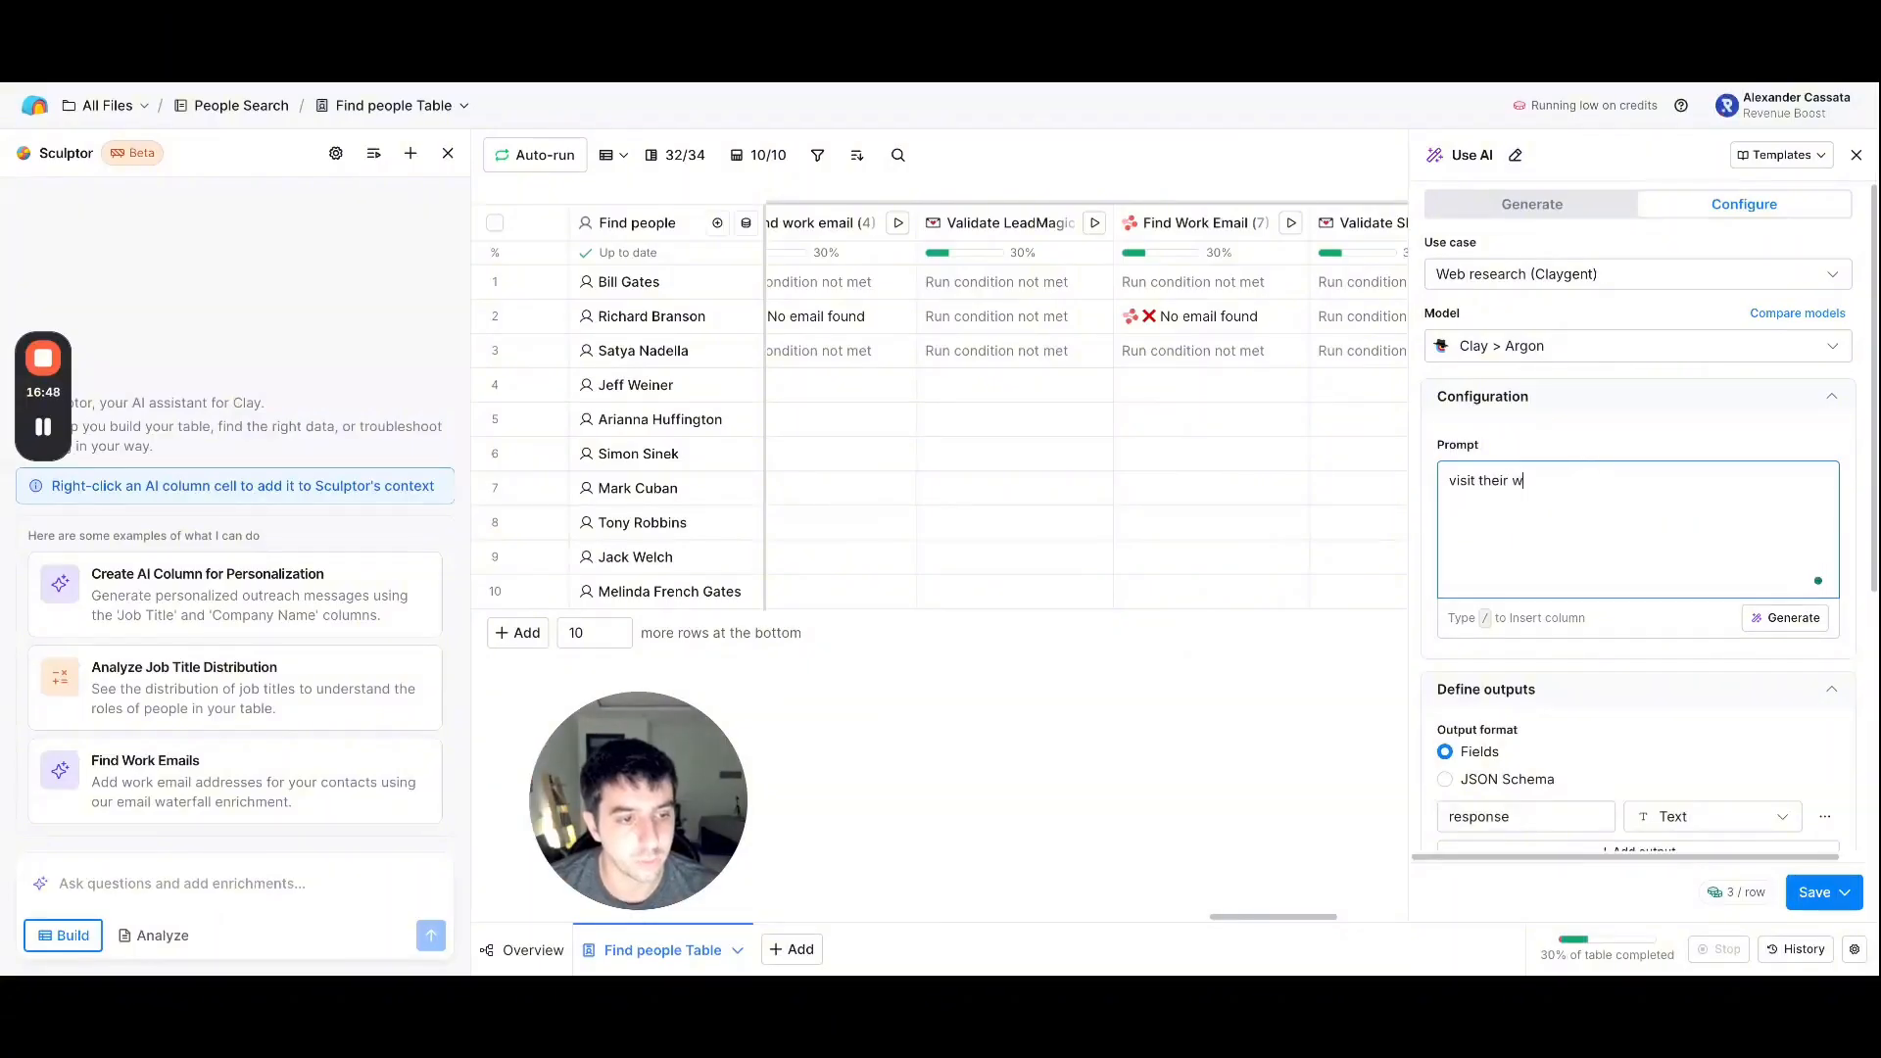
type("ebsite and find me")
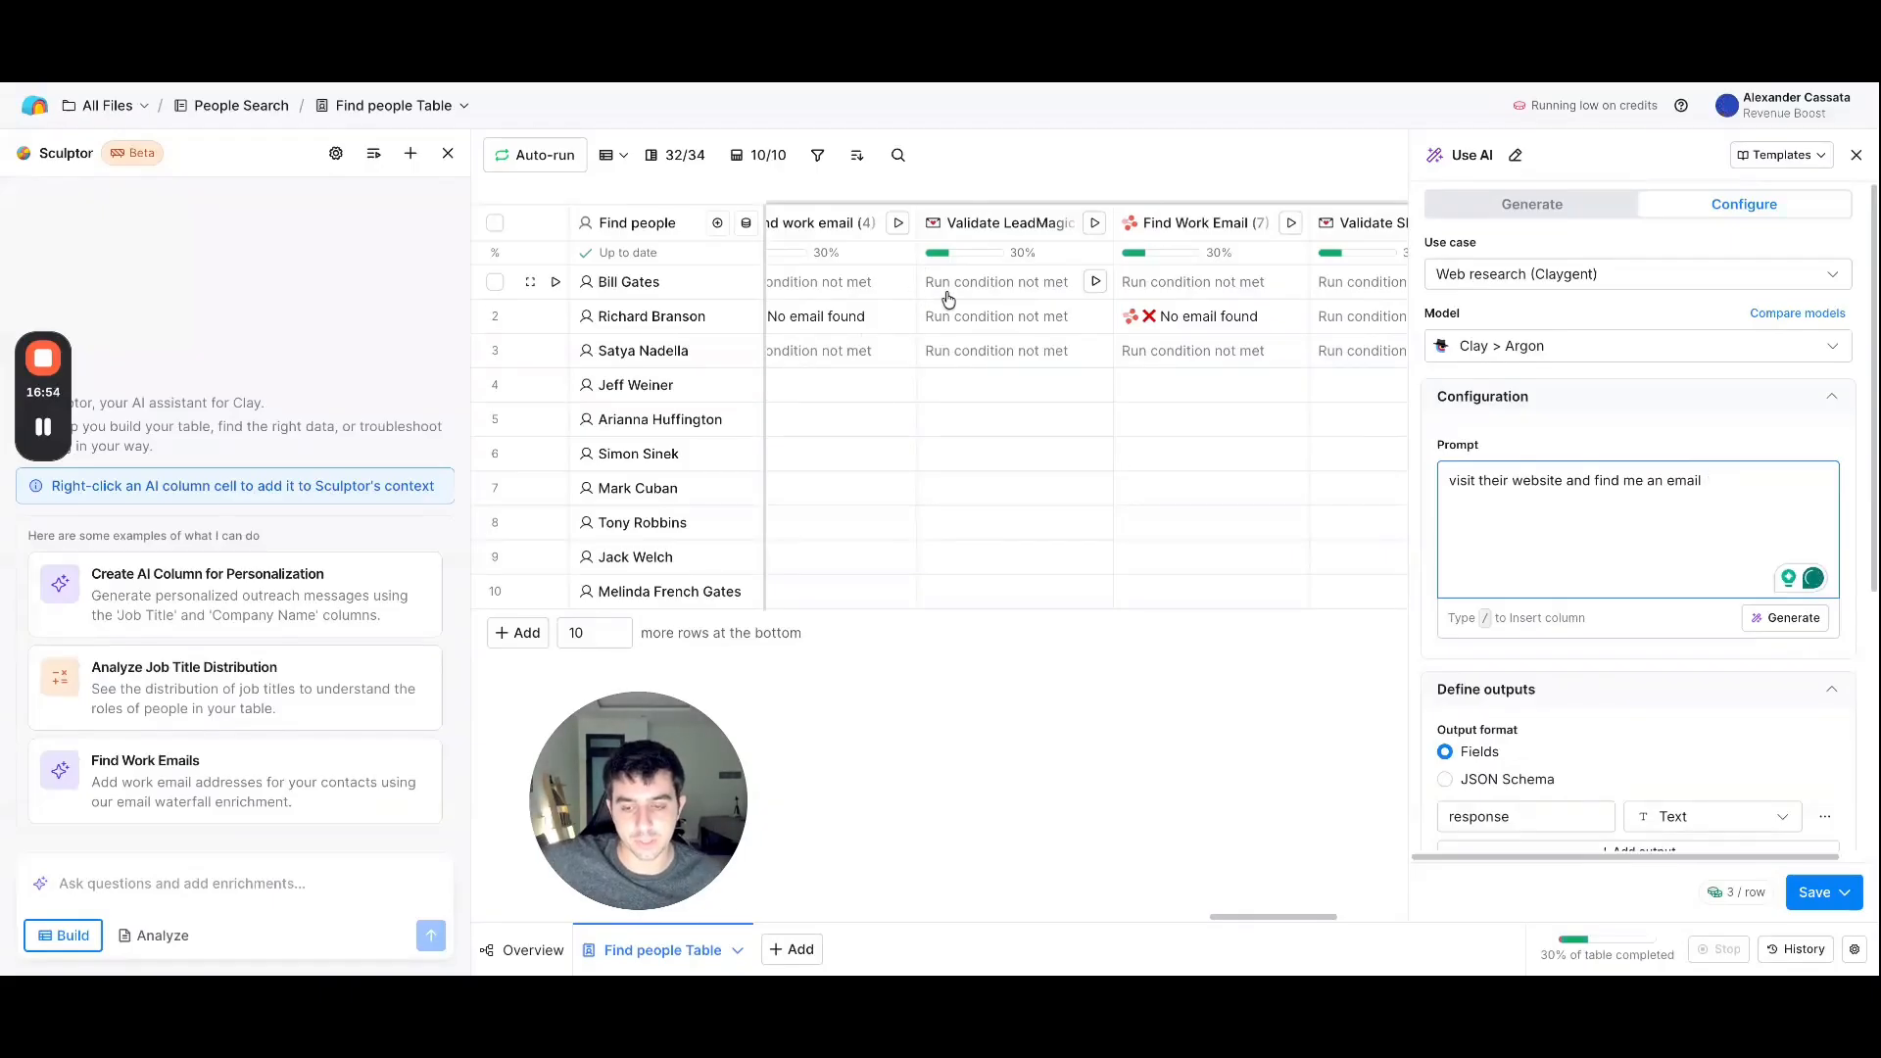
type("an email")
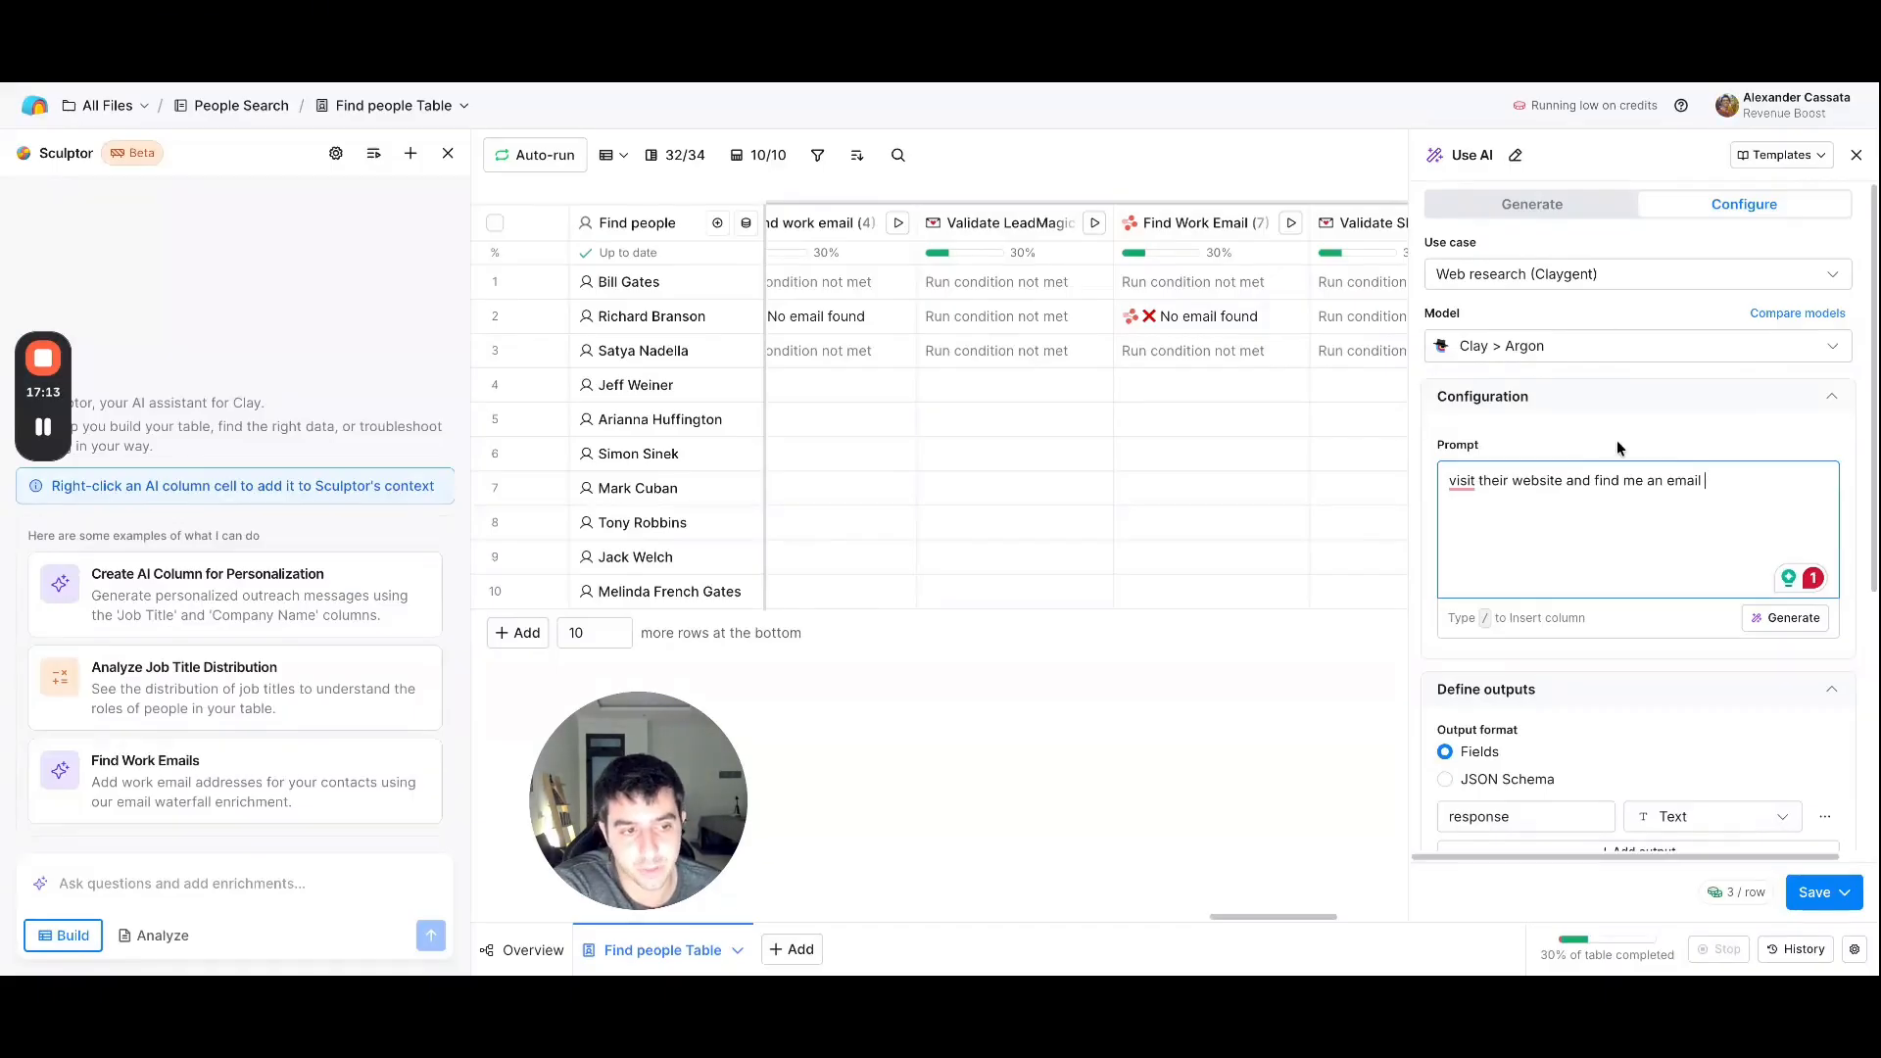
- Insert a reference to the Find people "domain" field after the word "website" in the prompt
left_click(1814, 891)
left_click(1562, 561)
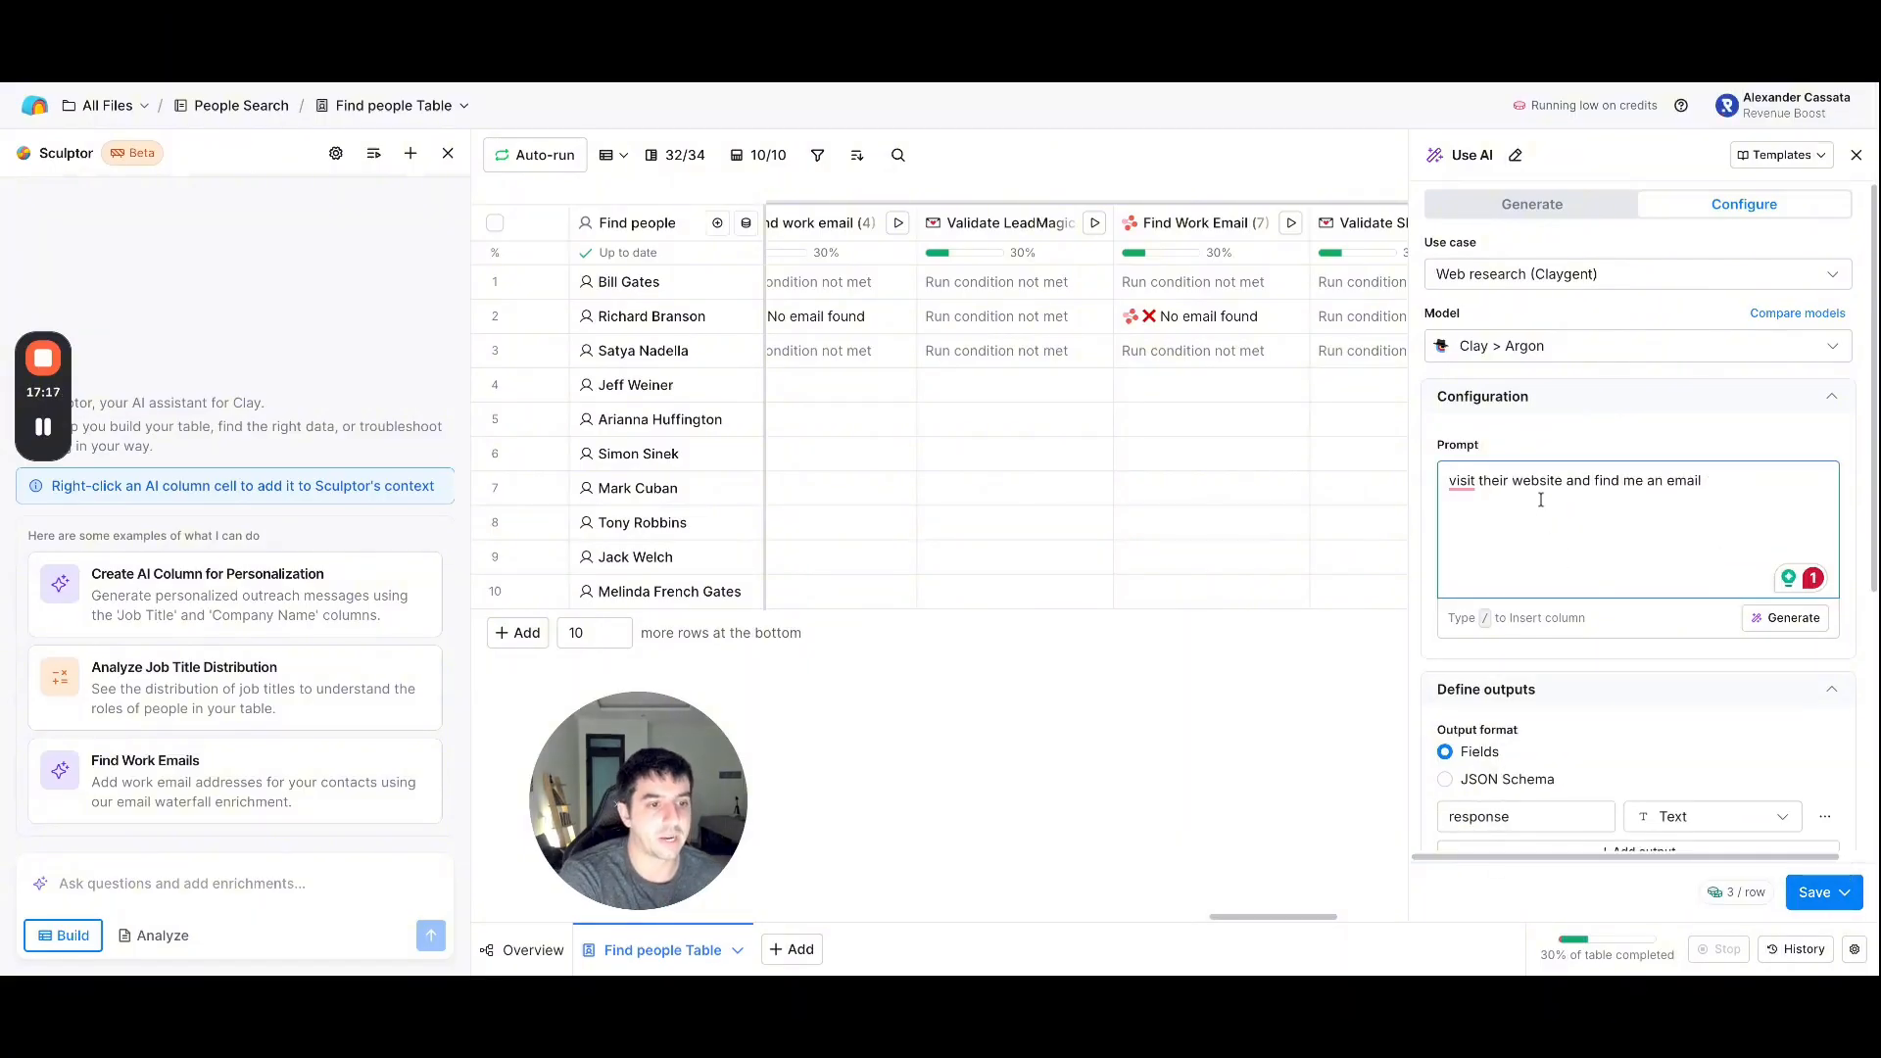
type("/.")
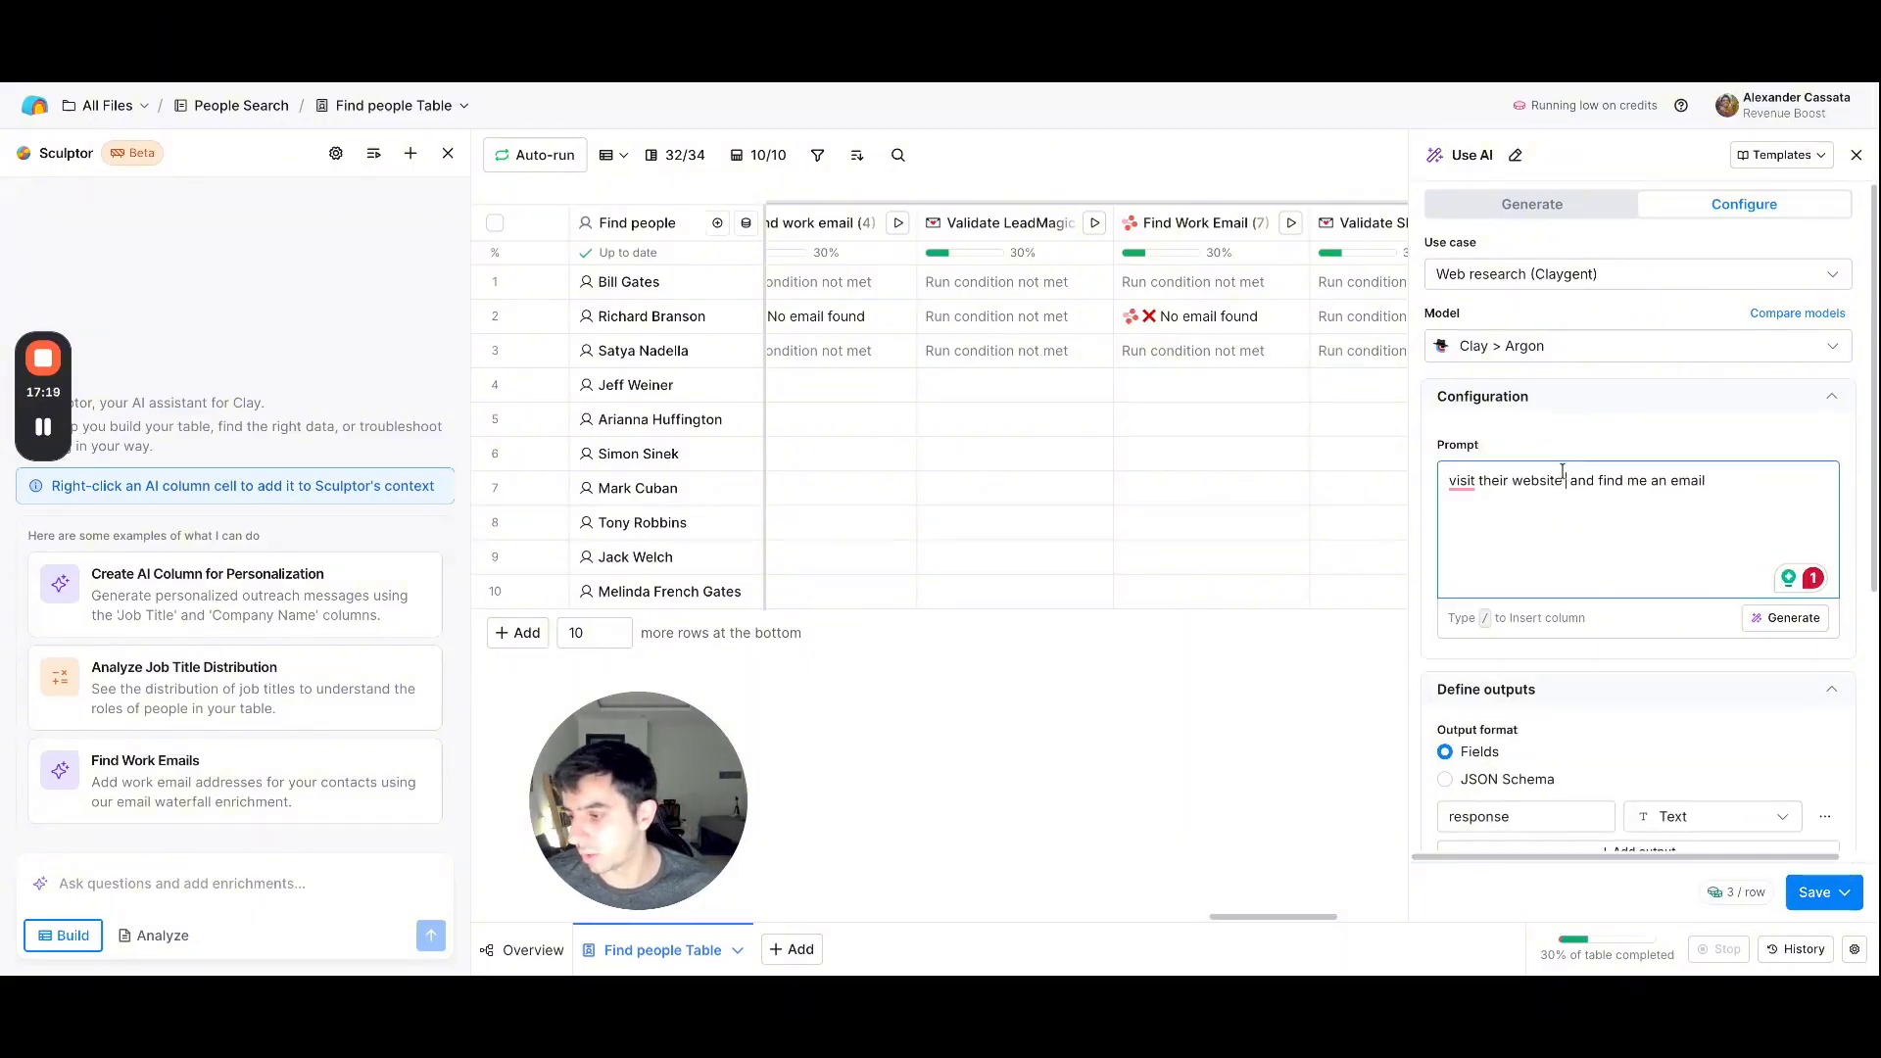
type("we")
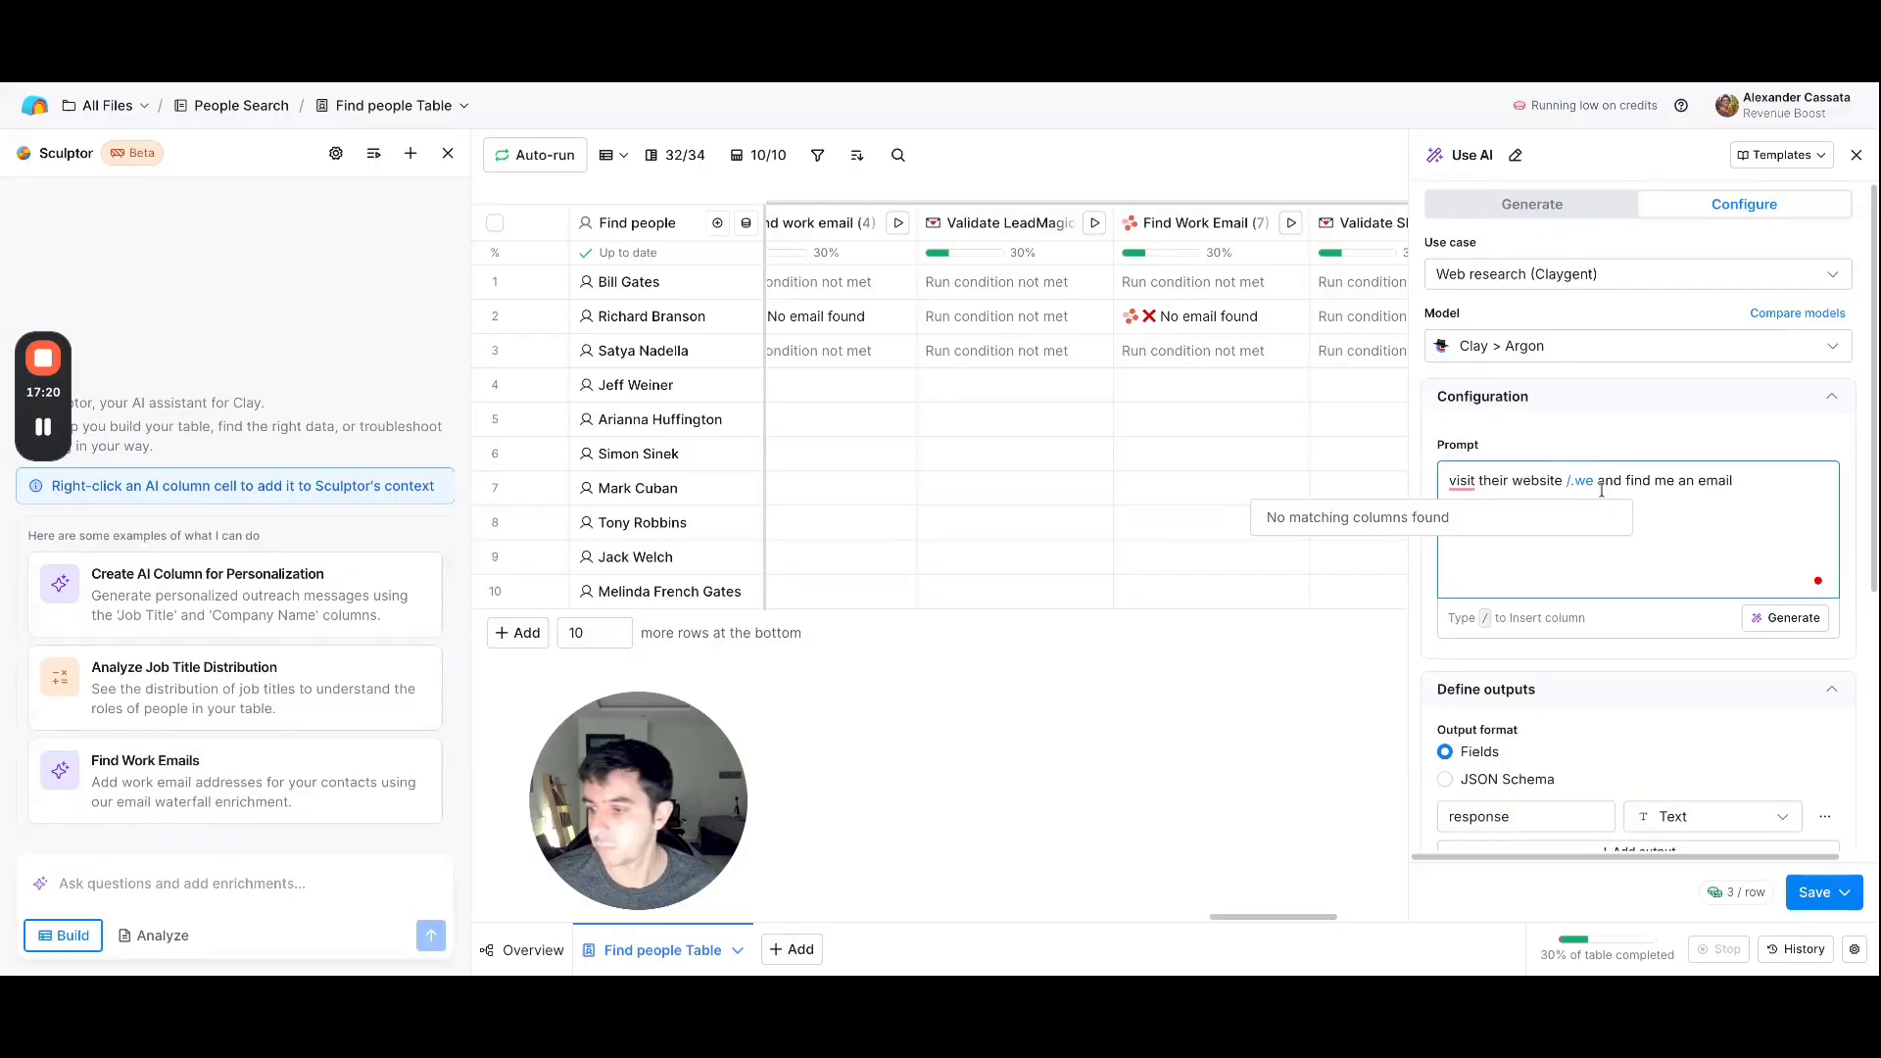
key("BackSpace")
key("BackSpace")
key("BackSpace")
type("web")
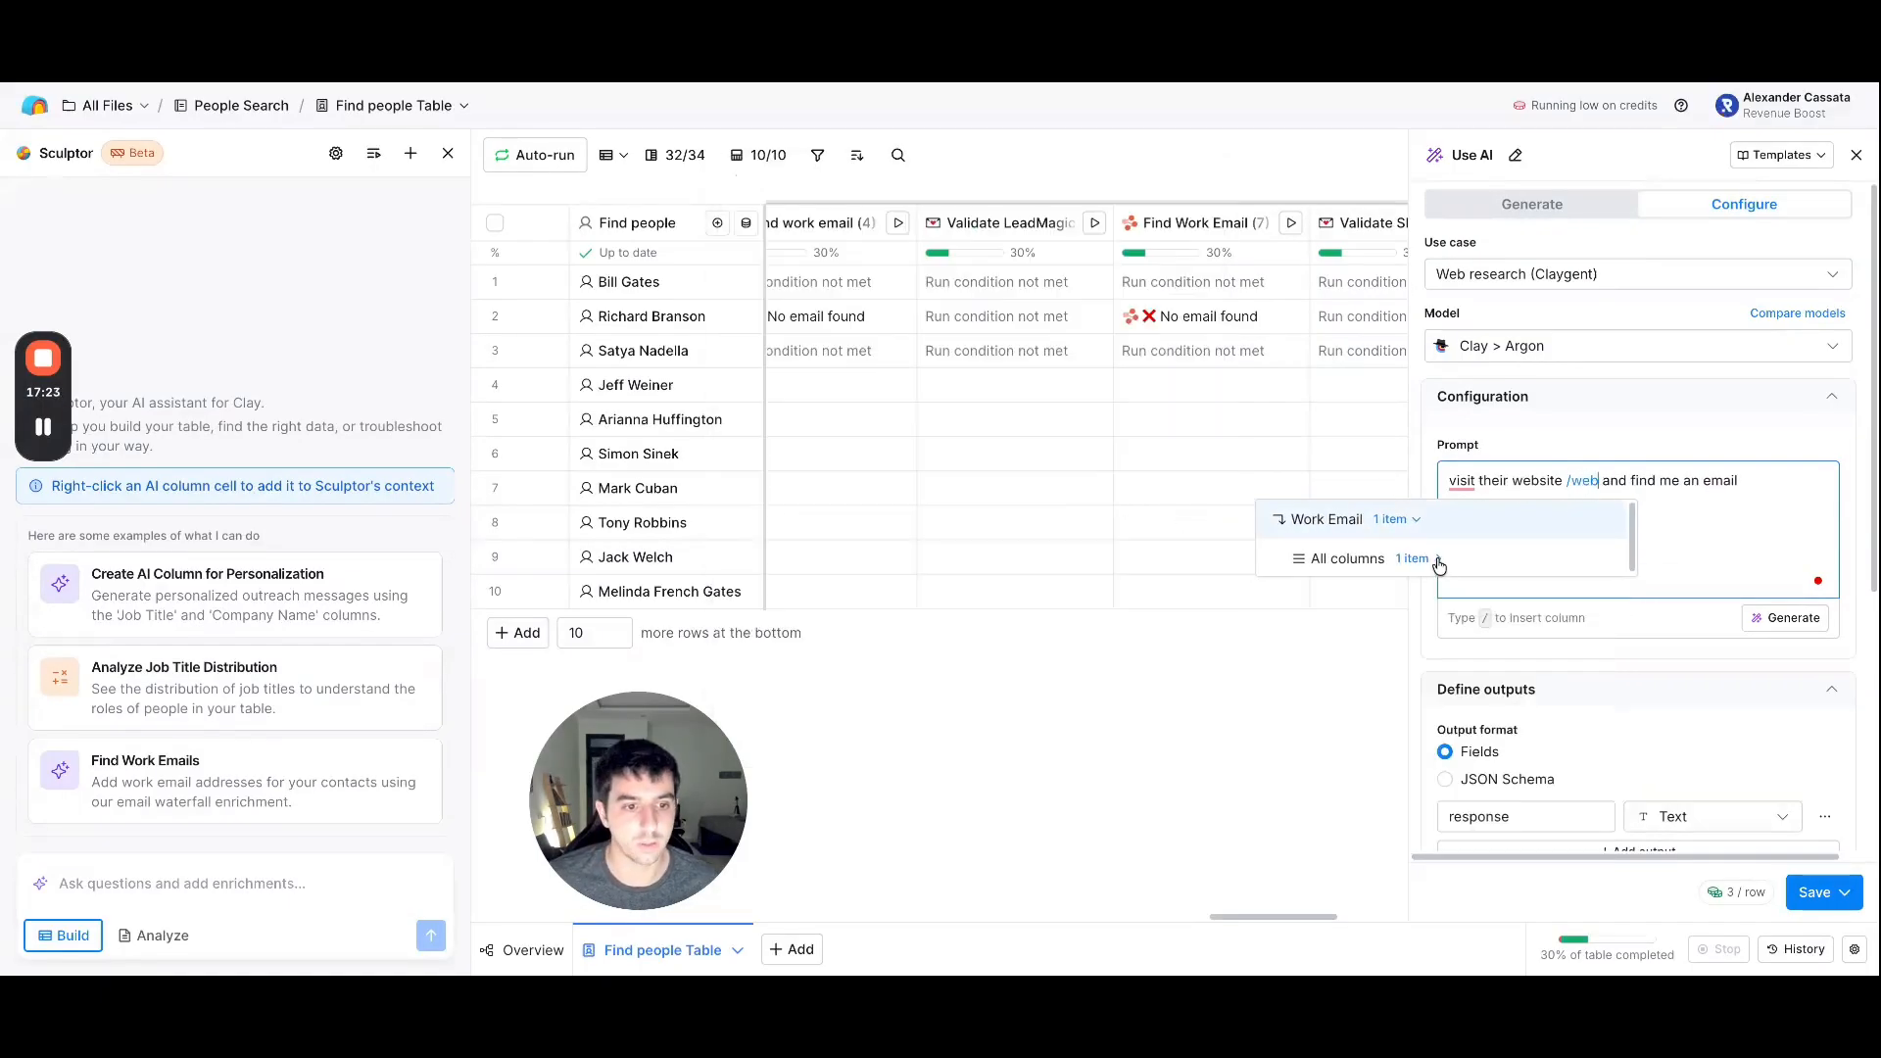
type("s")
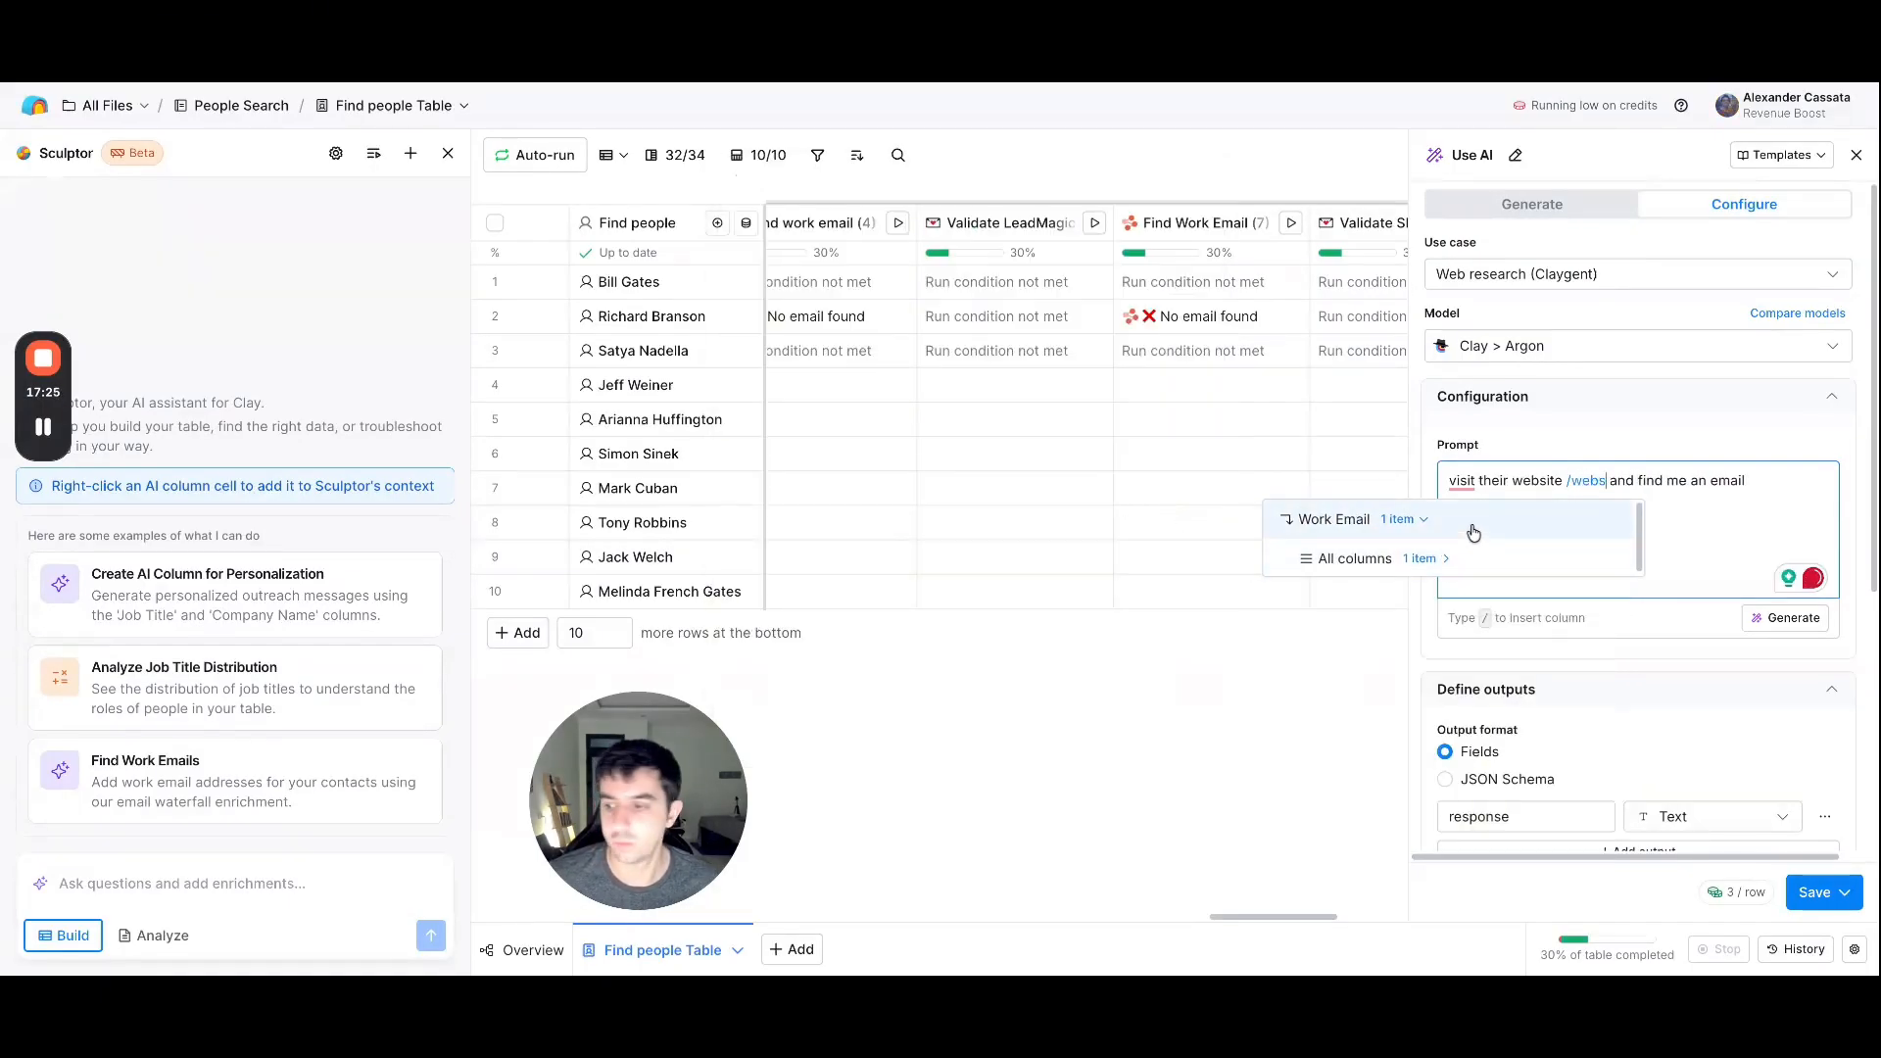
key("BackSpace")
key("BackSpace")
key("BackSpace")
key("BackSpace")
left_click(1472, 519)
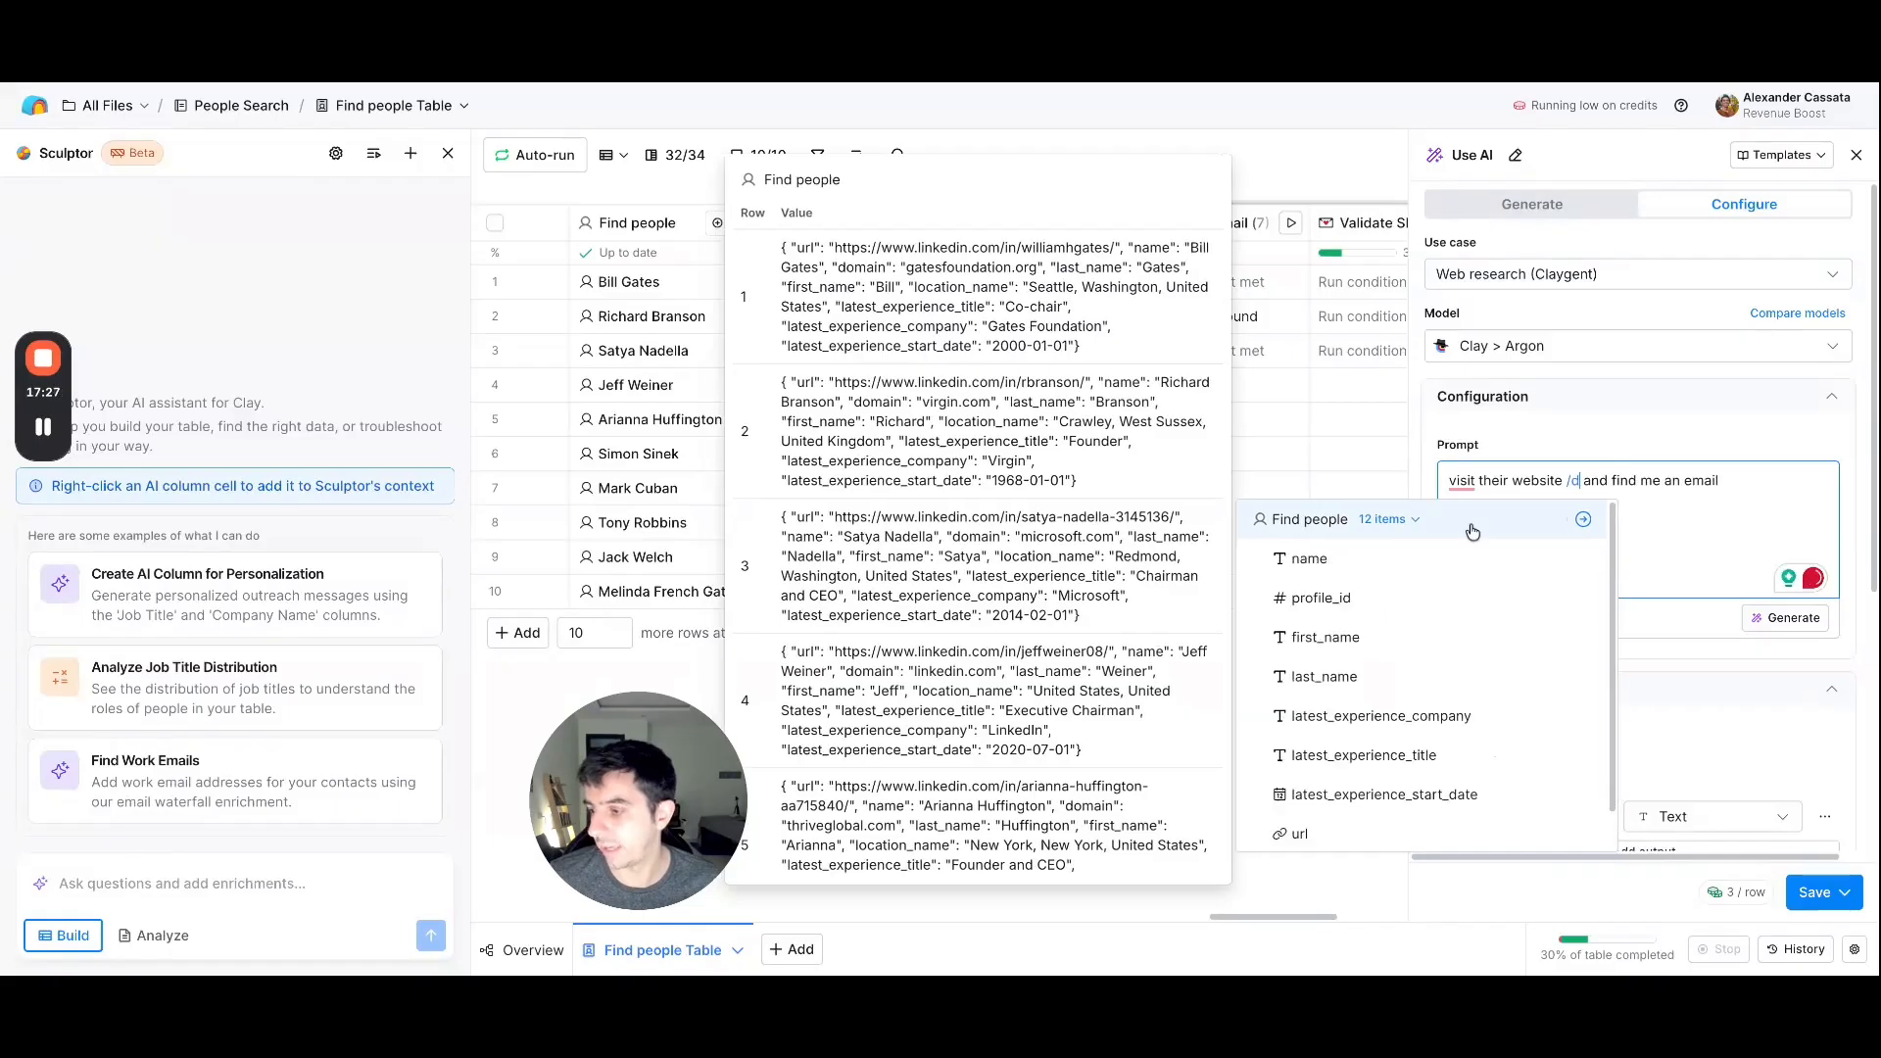
type("domain")
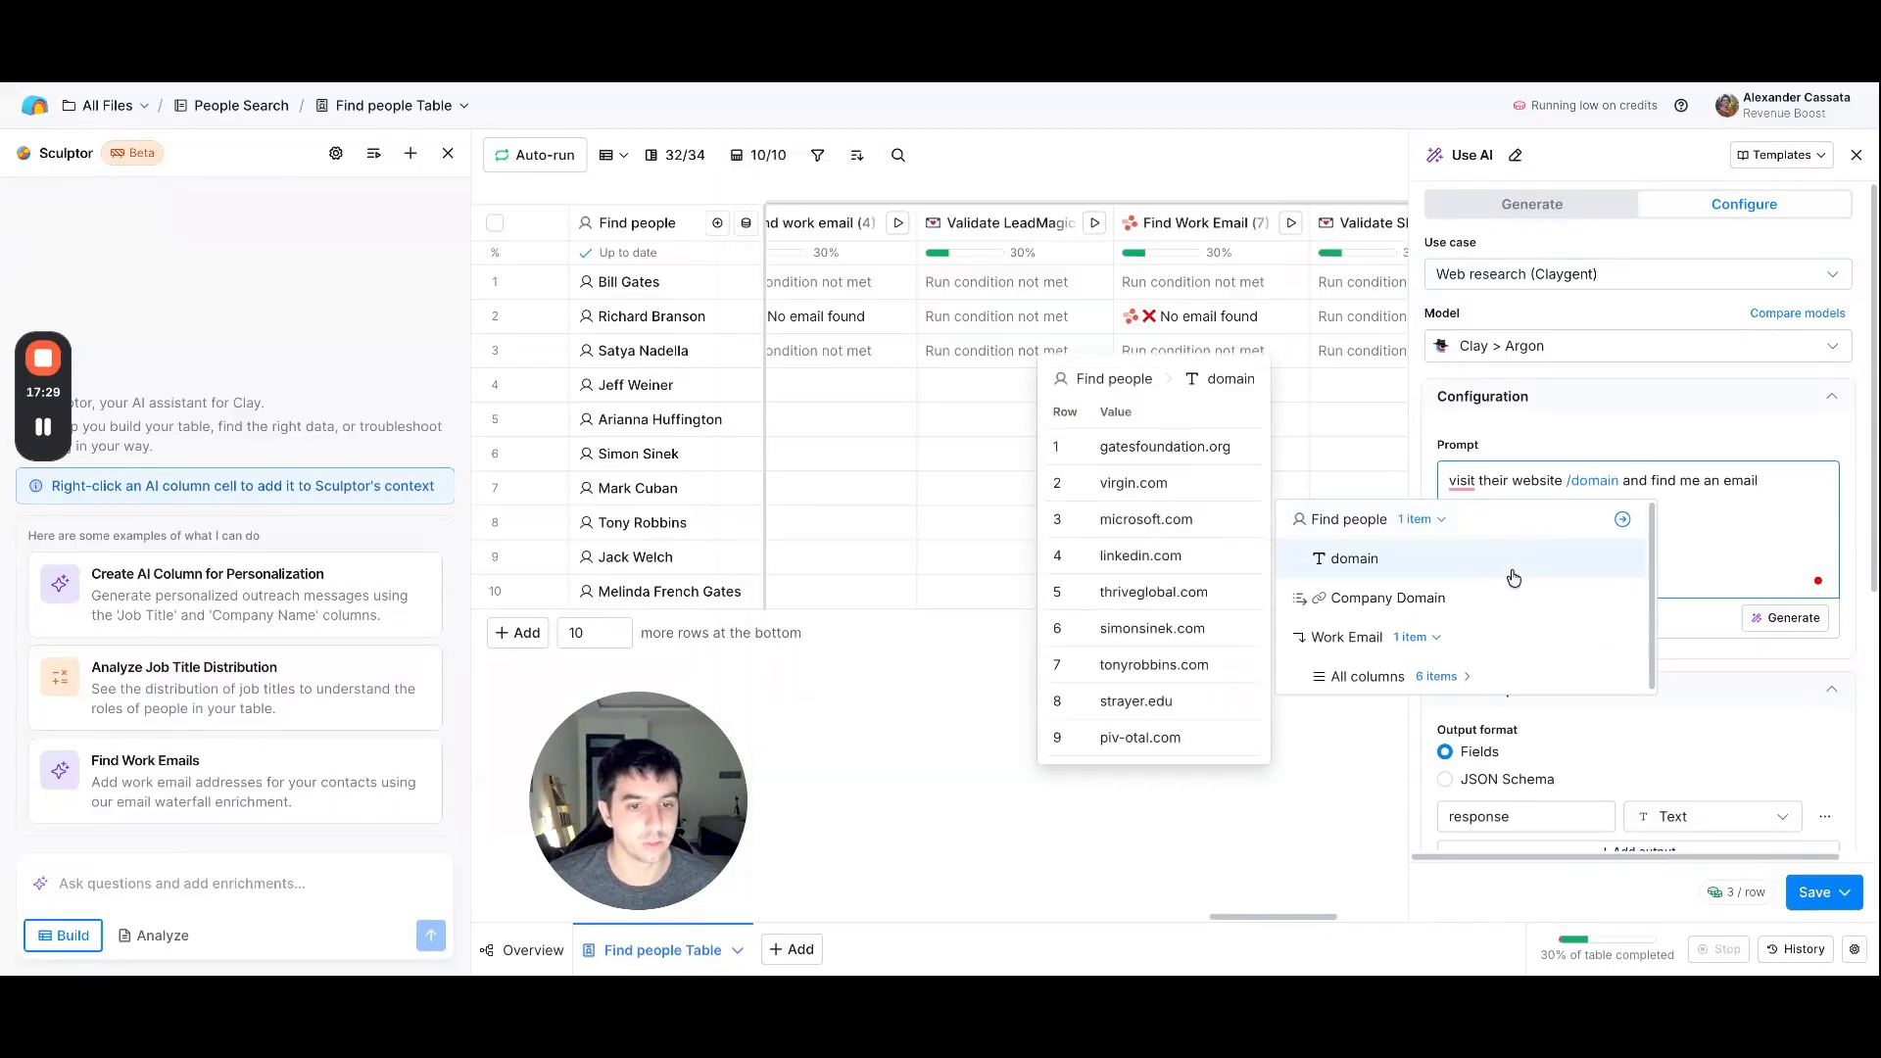
left_click(1514, 561)
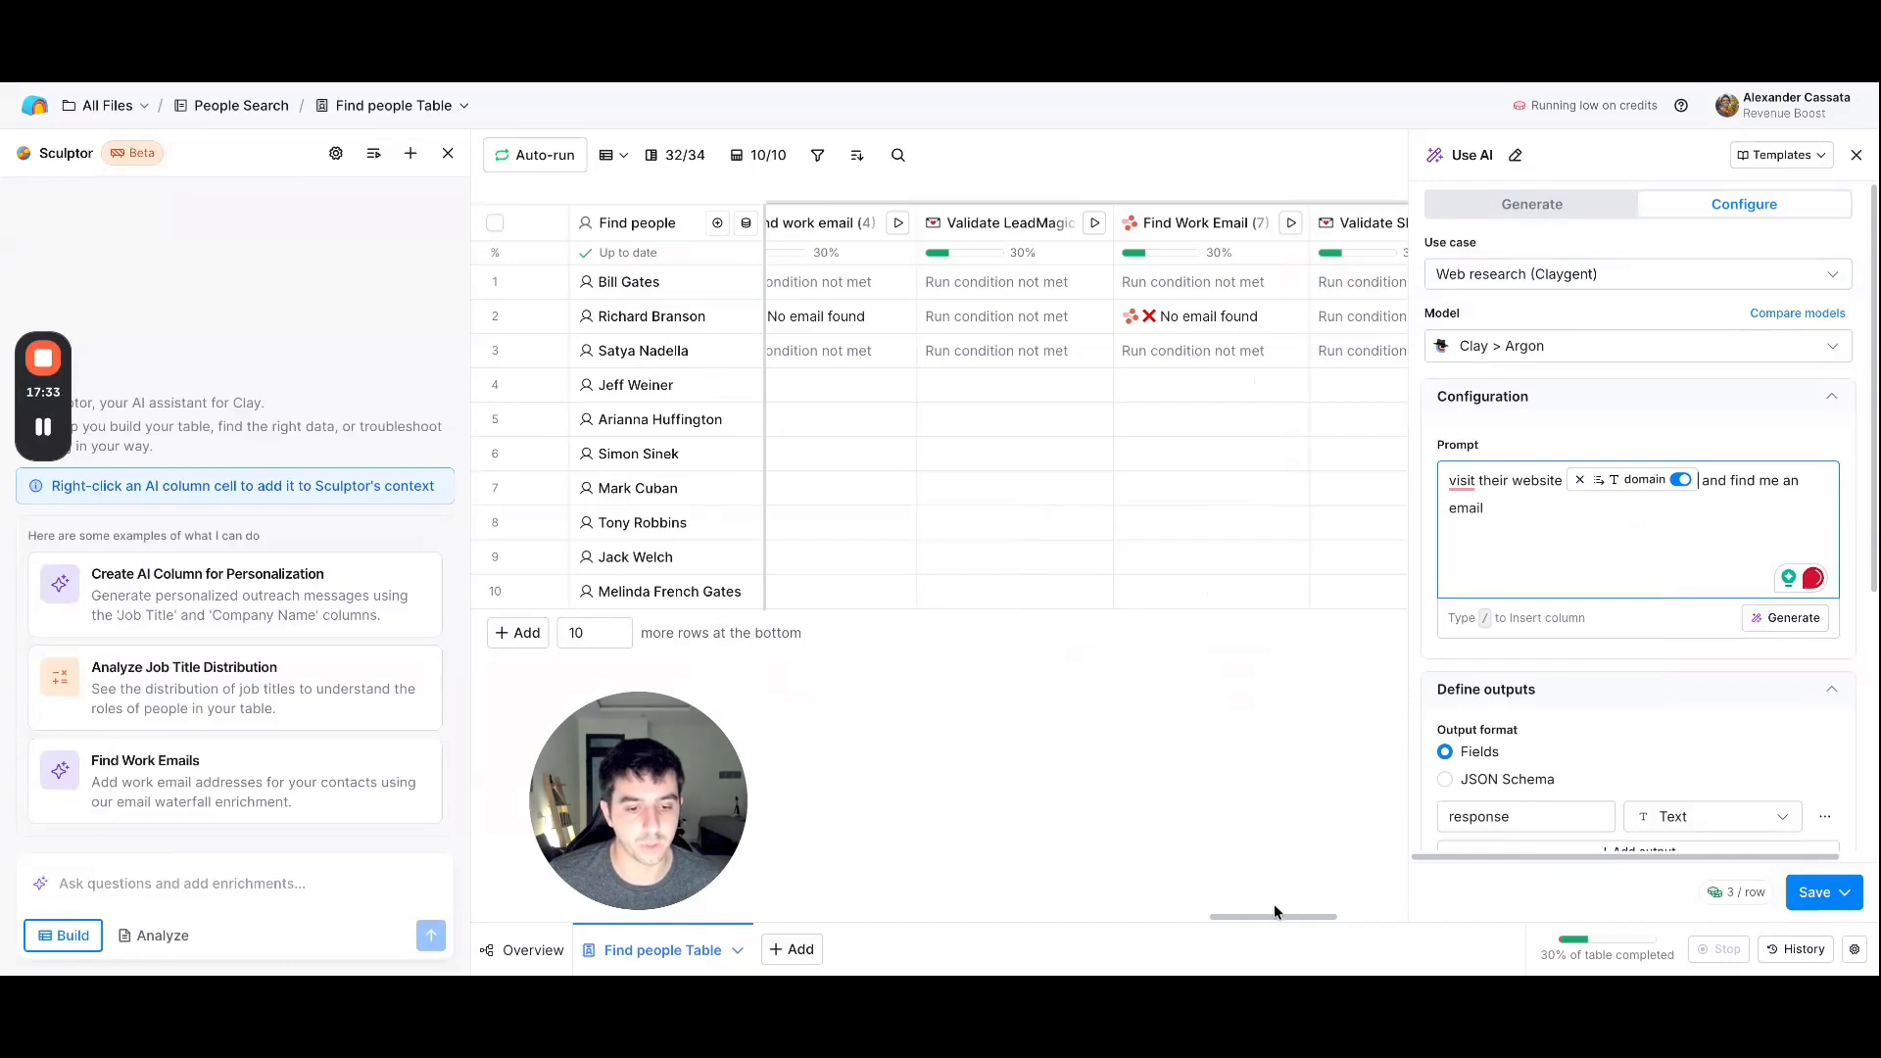
- Save the AI column without running it and close its configuration
left_click_drag(1227, 917, 1433, 949)
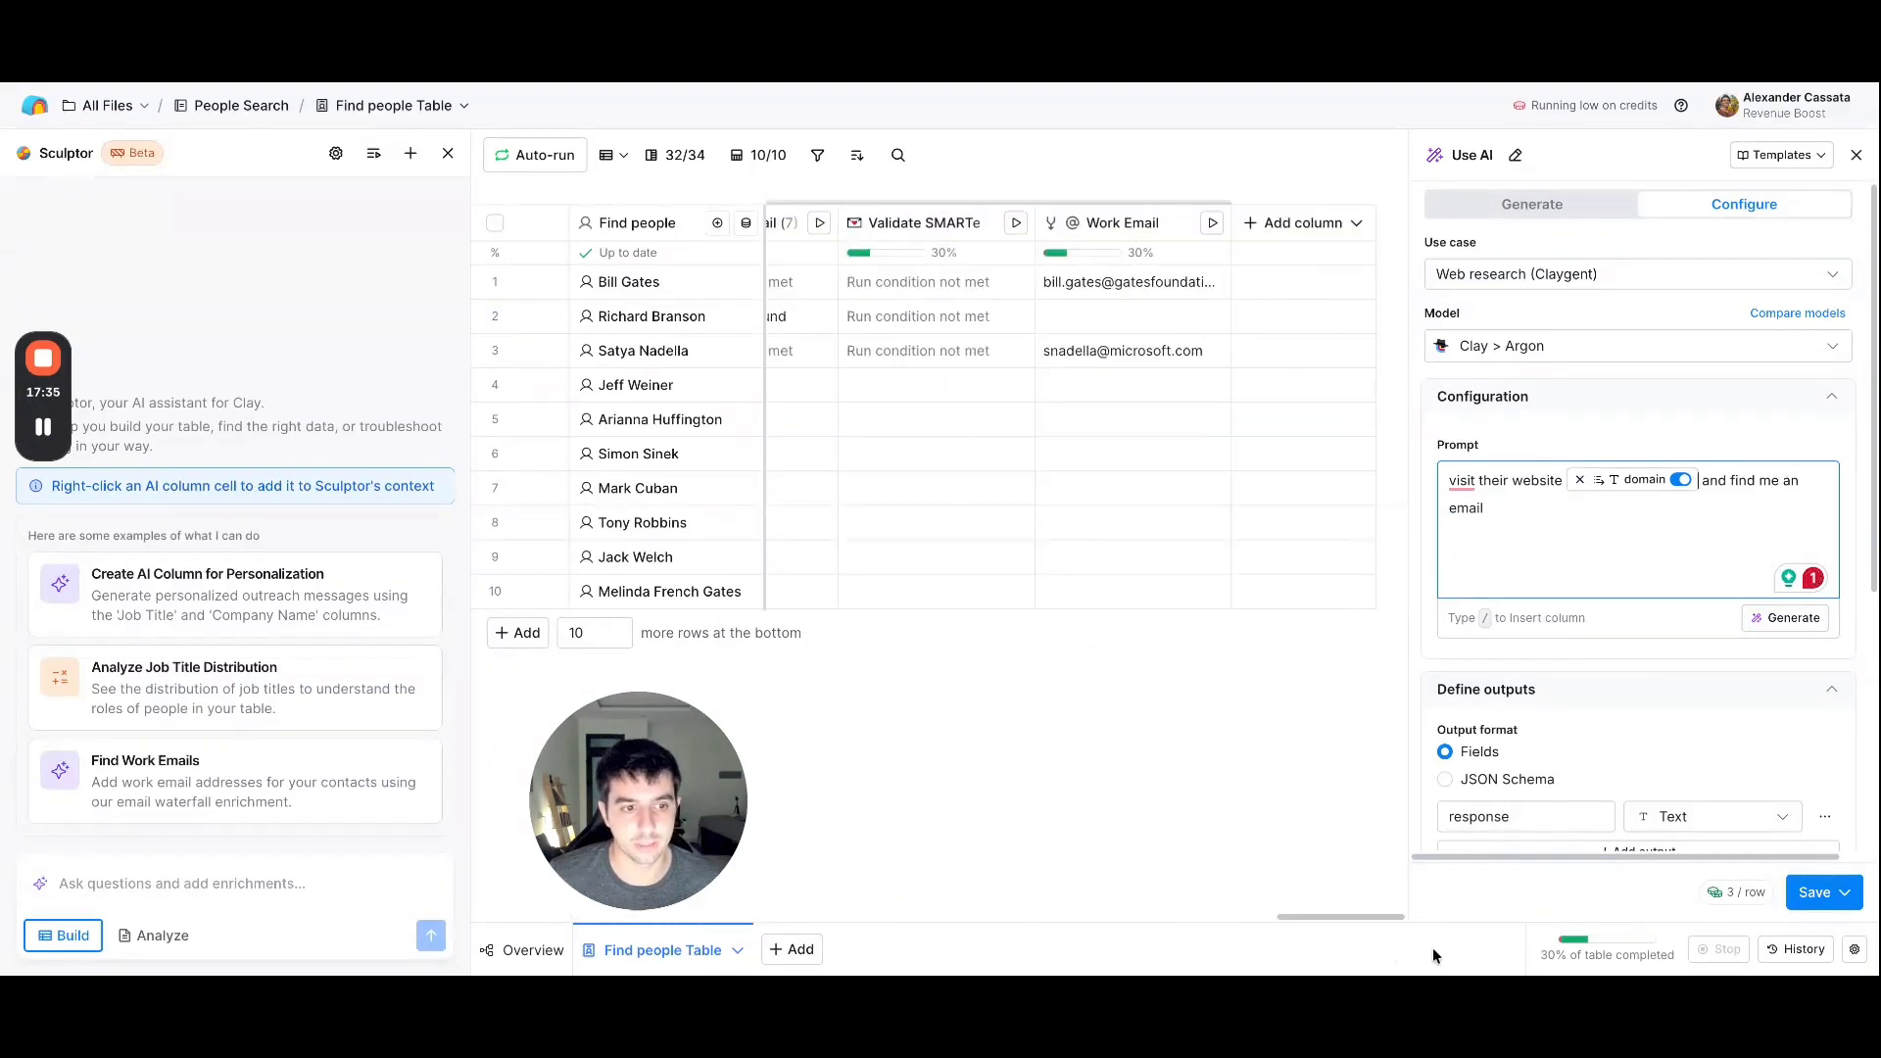
left_click(1840, 893)
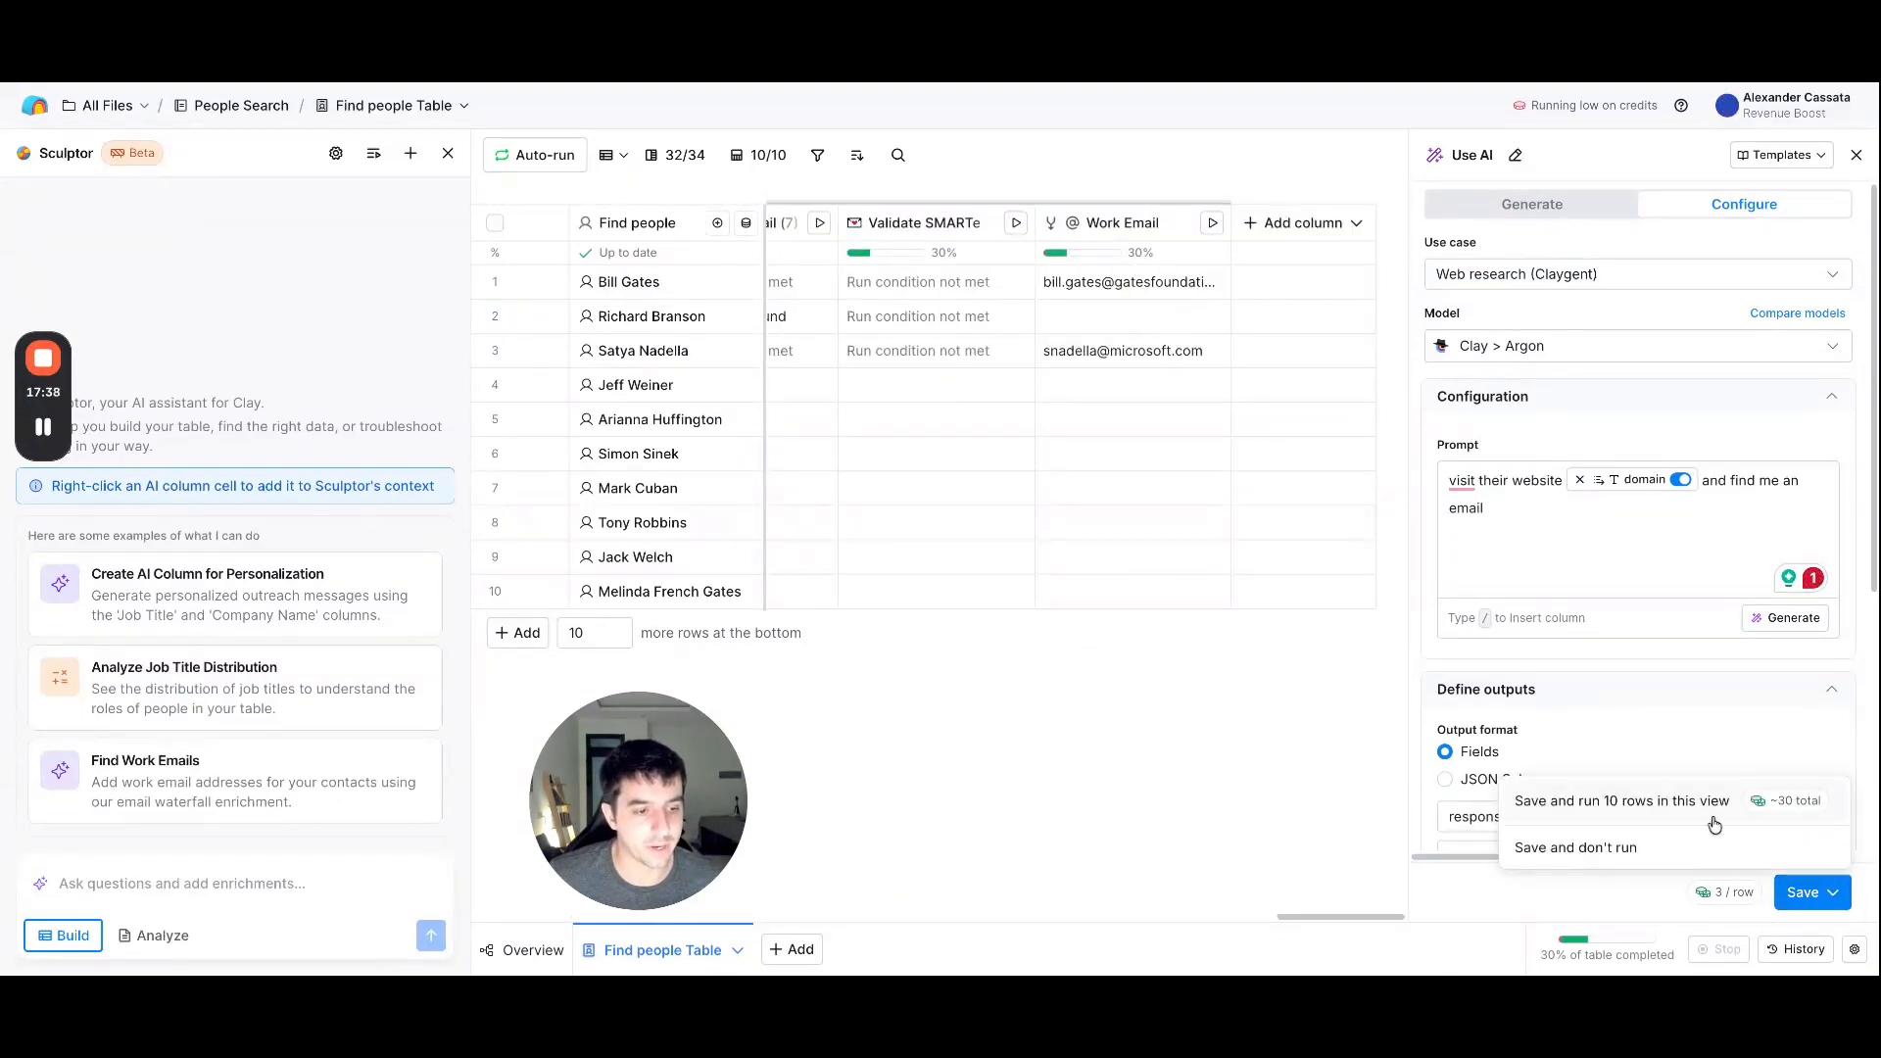
left_click(1666, 848)
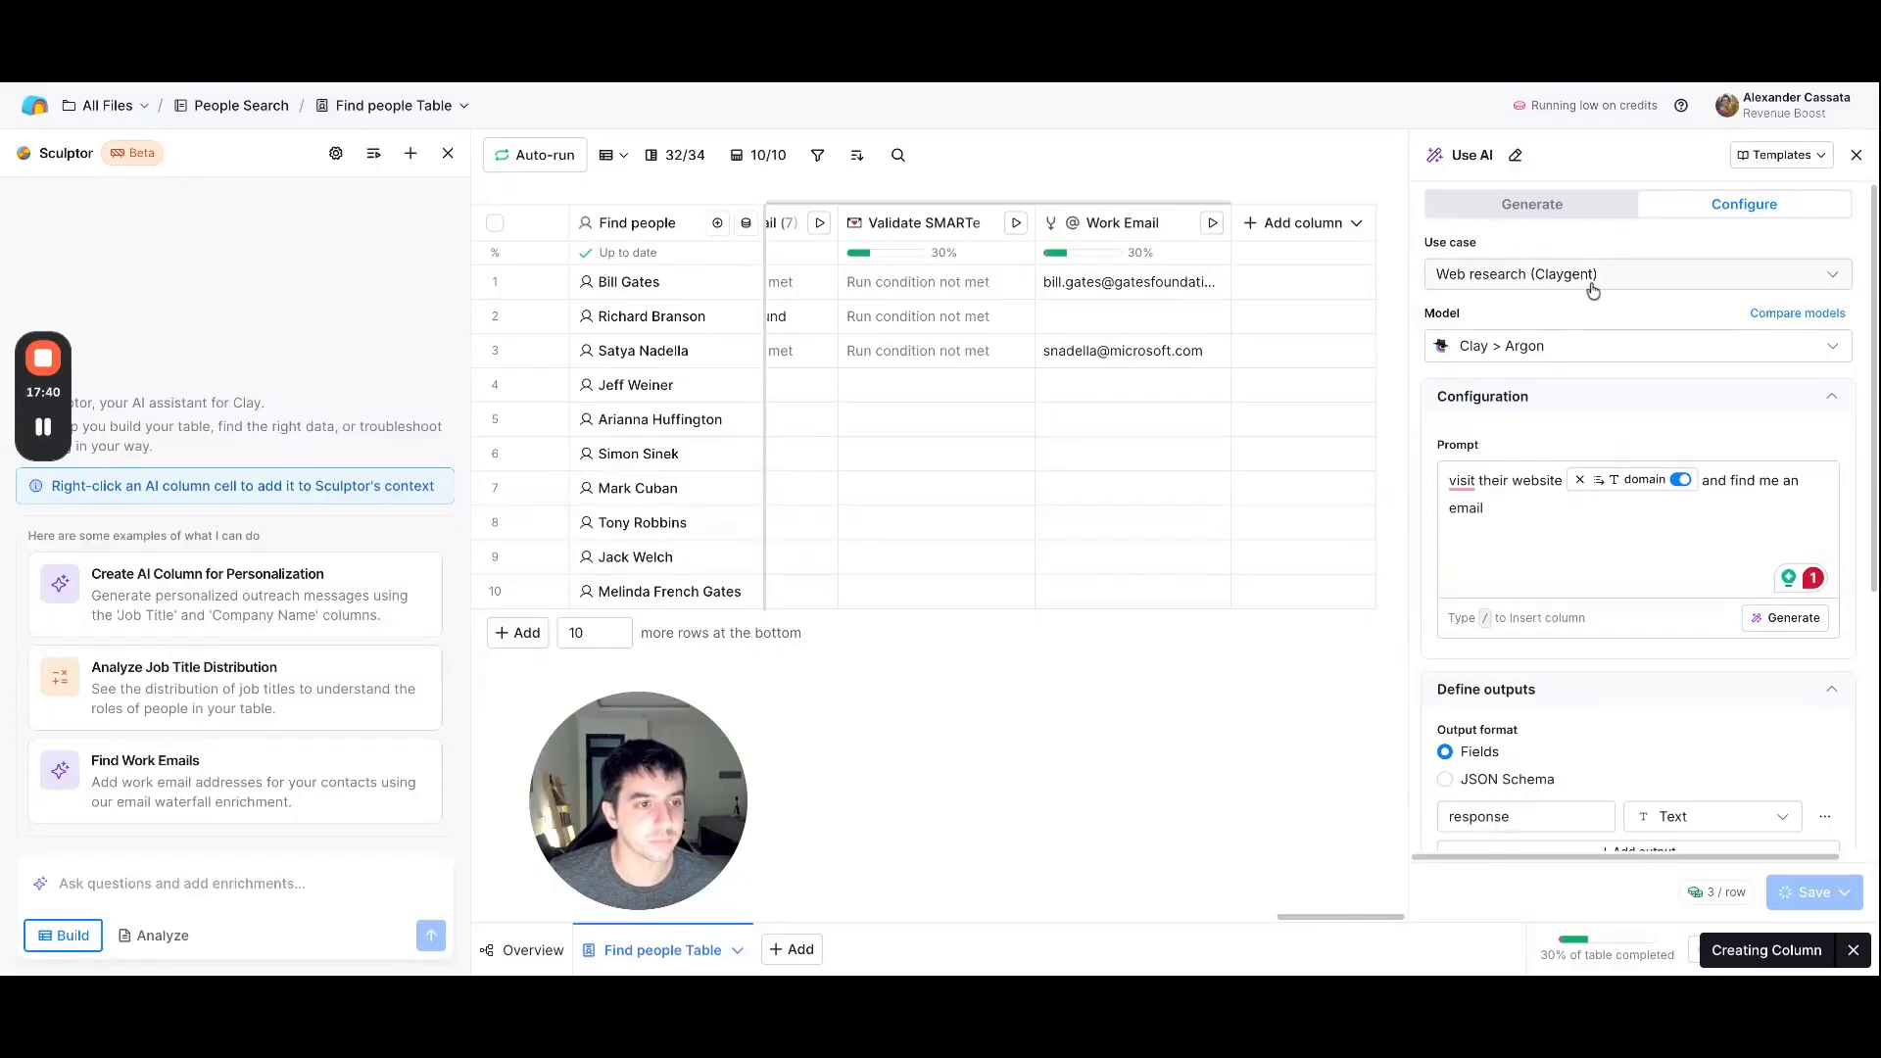
left_click(1855, 158)
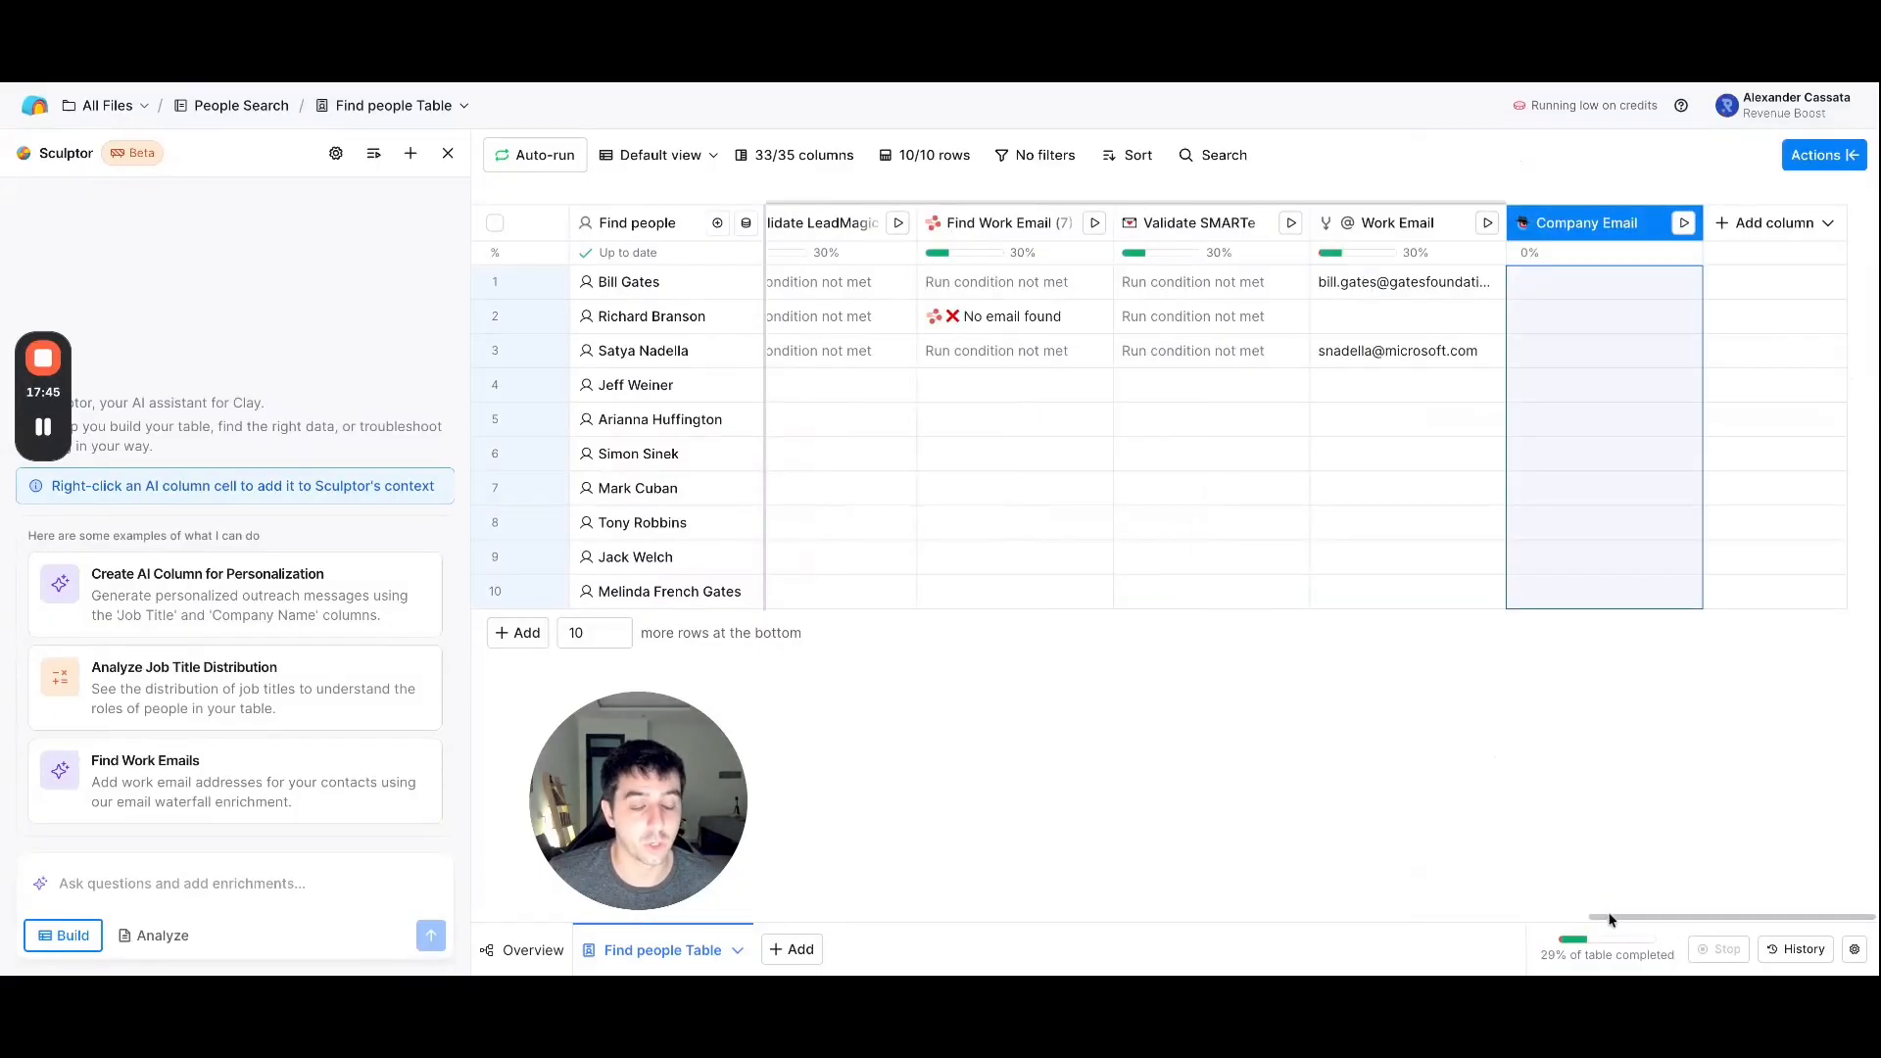
- Examine the Work Email results for the first three rows next to the new Company Email column
mouse_move(1610, 919)
left_mouse_down()
mouse_move(1575, 924)
mouse_move(1619, 925)
left_mouse_up()
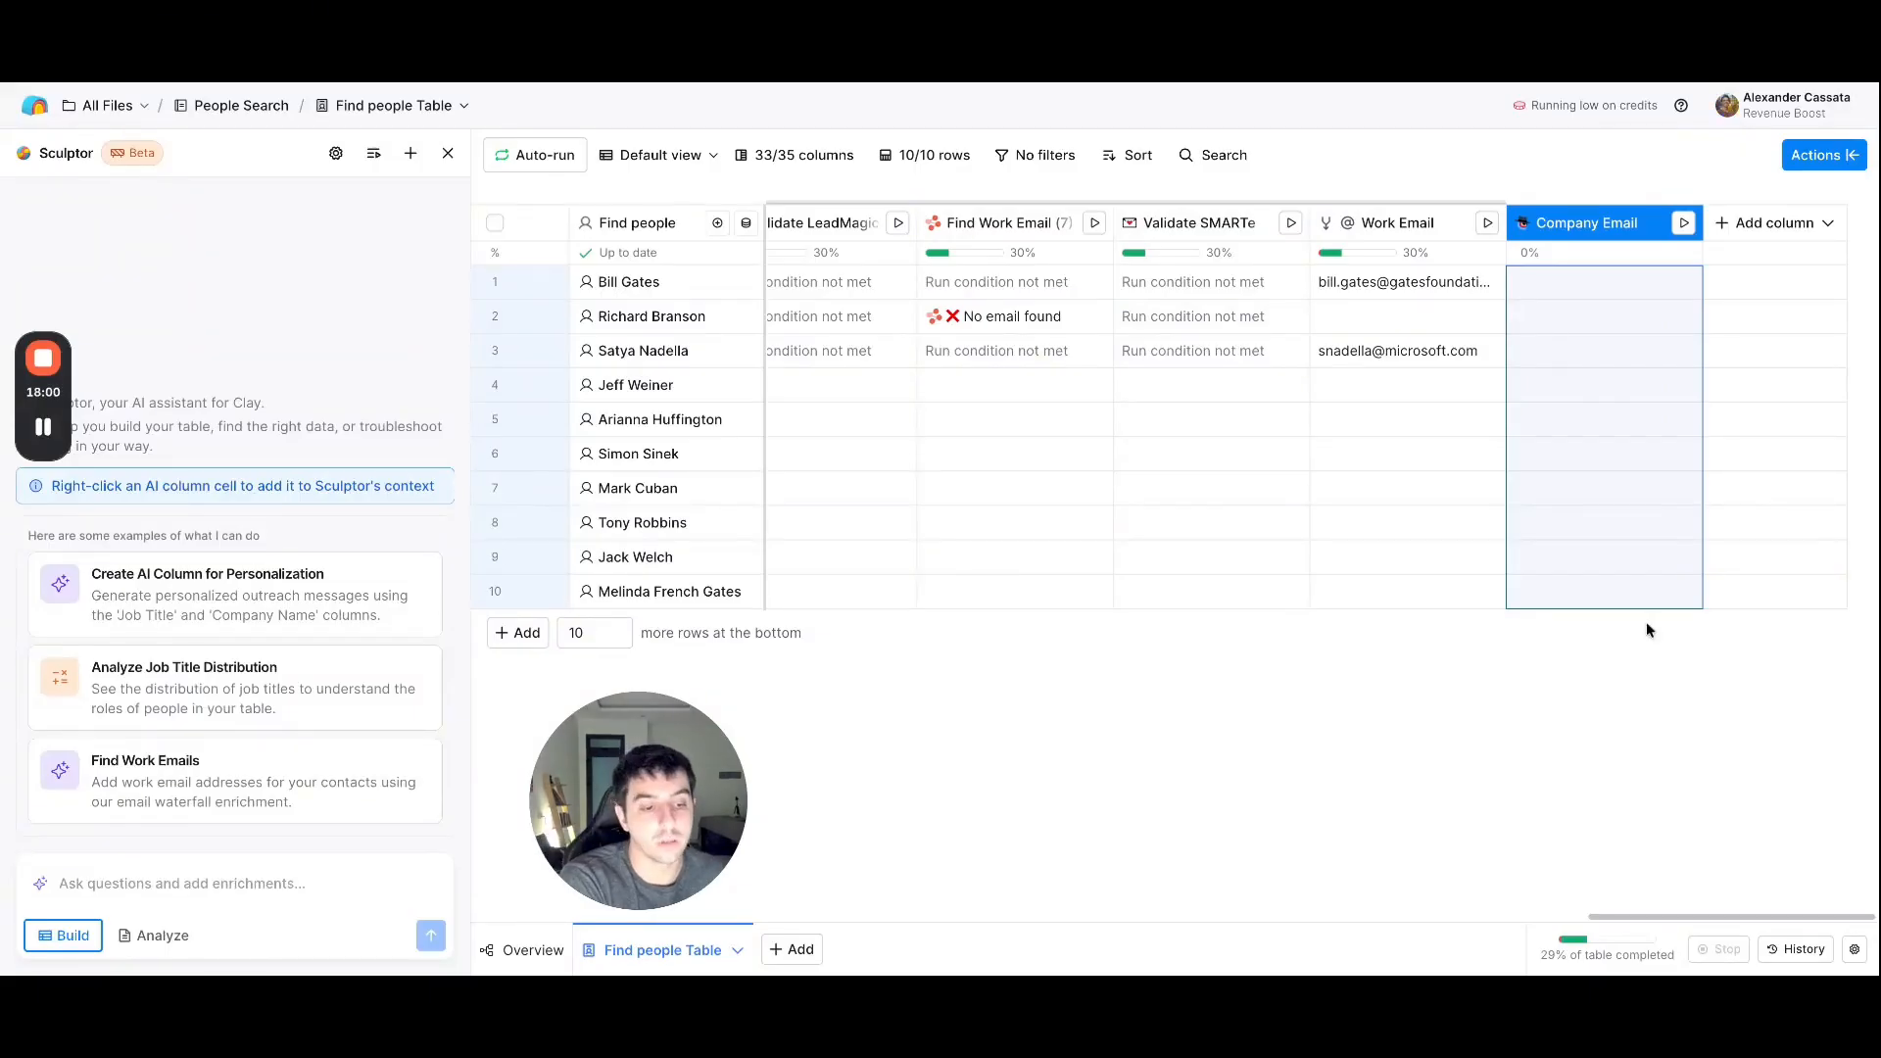
mouse_move(1637, 916)
left_mouse_down()
mouse_move(1029, 927)
mouse_move(1666, 934)
mouse_move(1641, 919)
left_mouse_up()
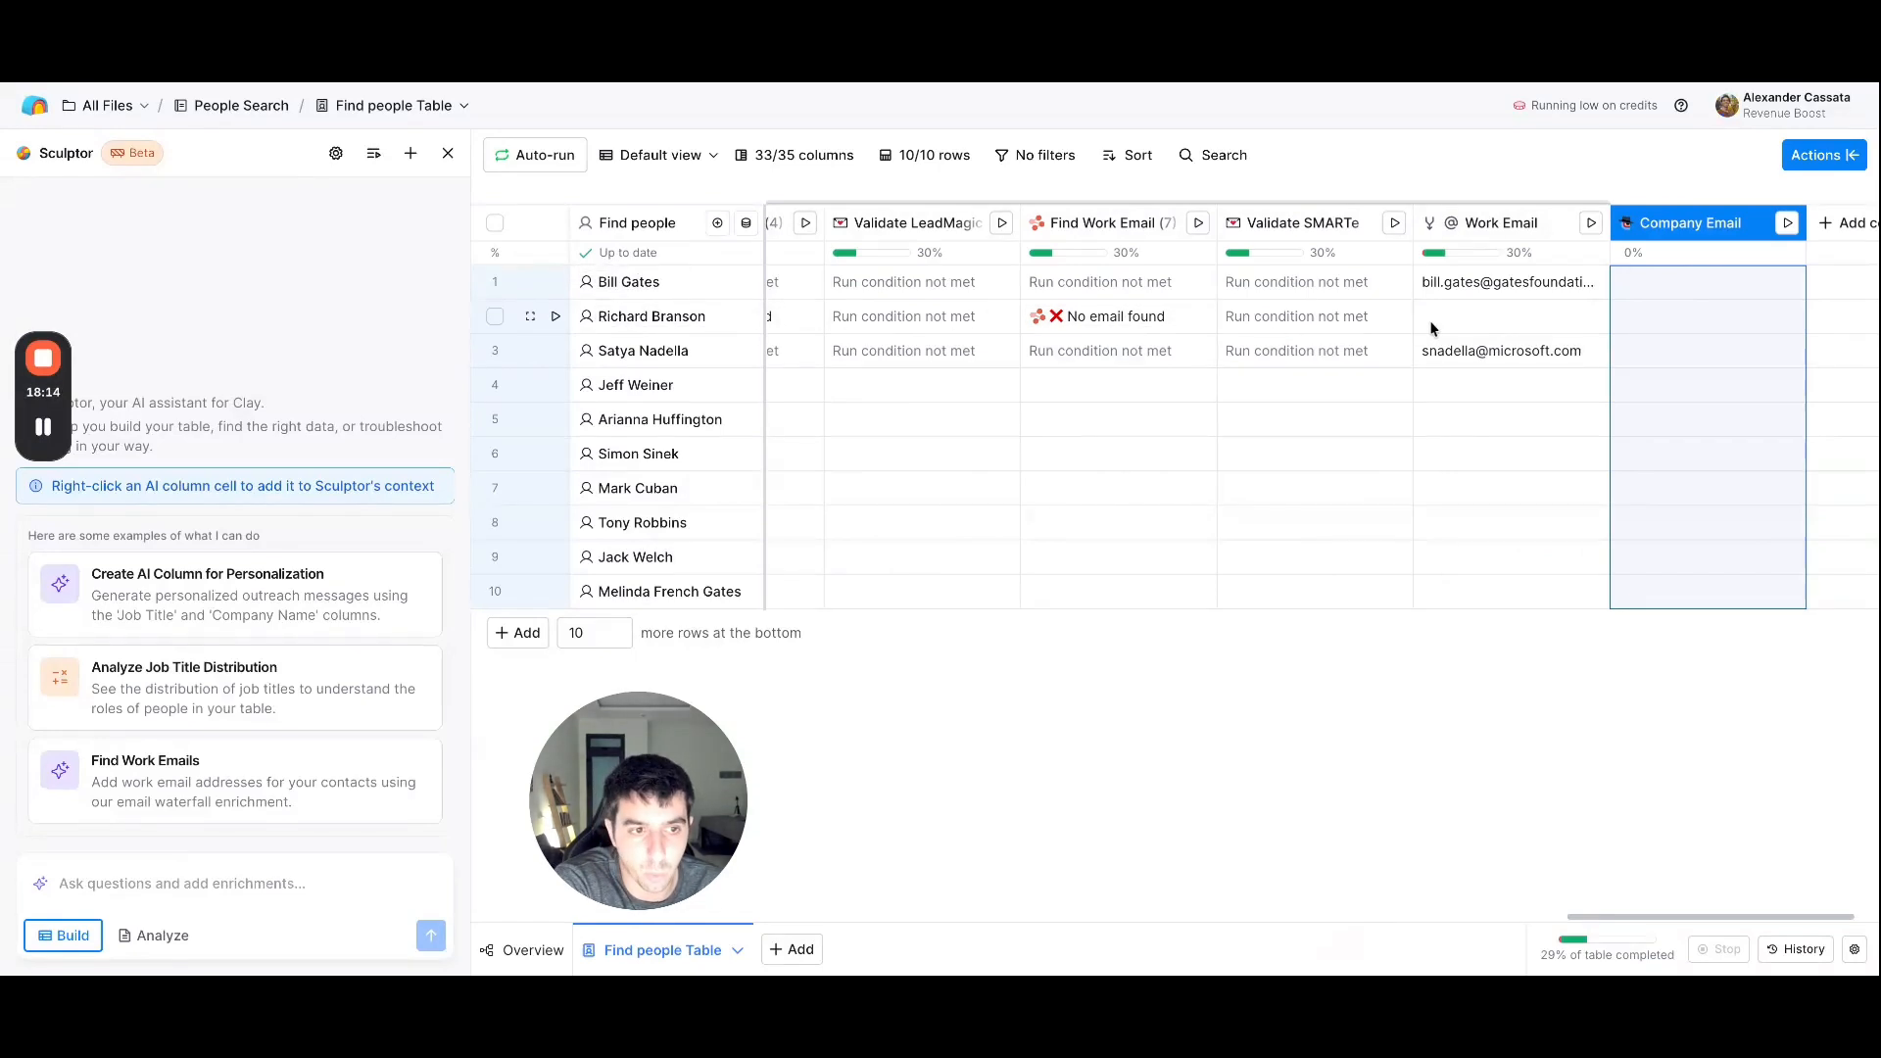
left_click_drag(1593, 921, 1872, 931)
left_click(1411, 291)
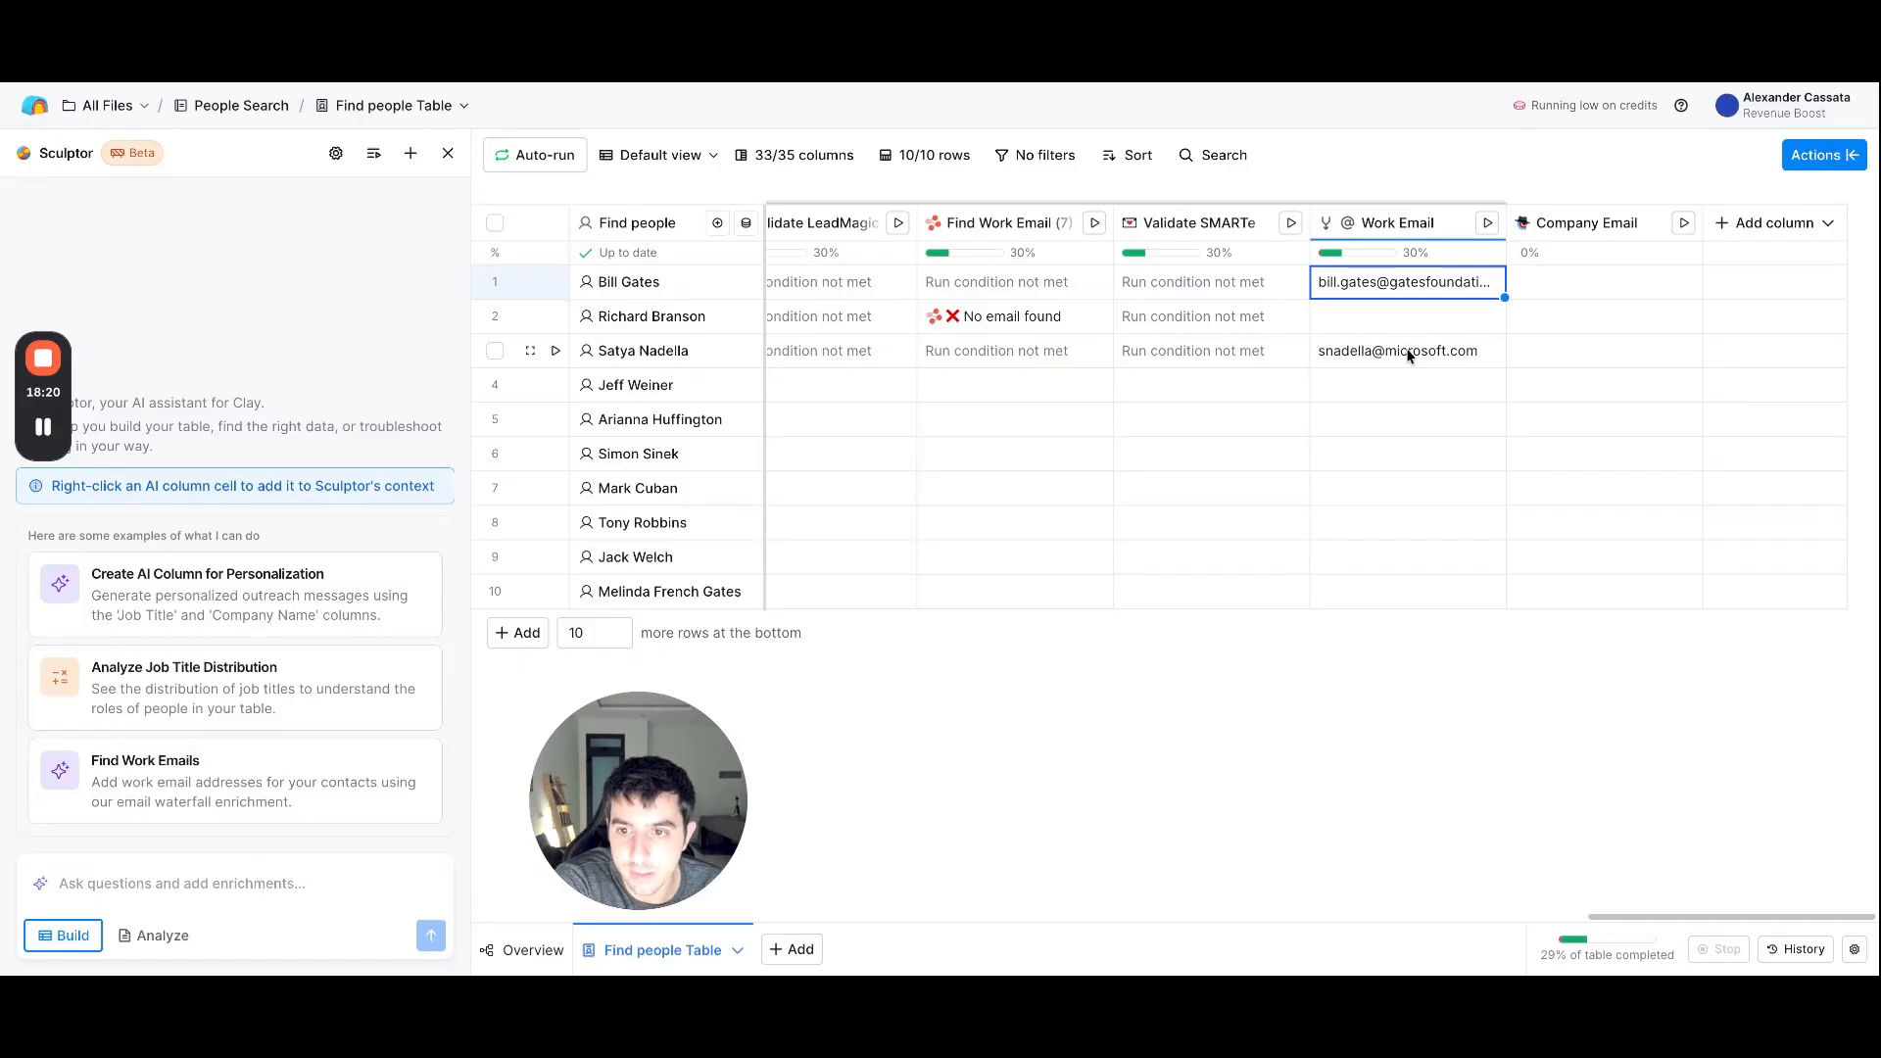
left_click(1408, 355)
left_click(1414, 323)
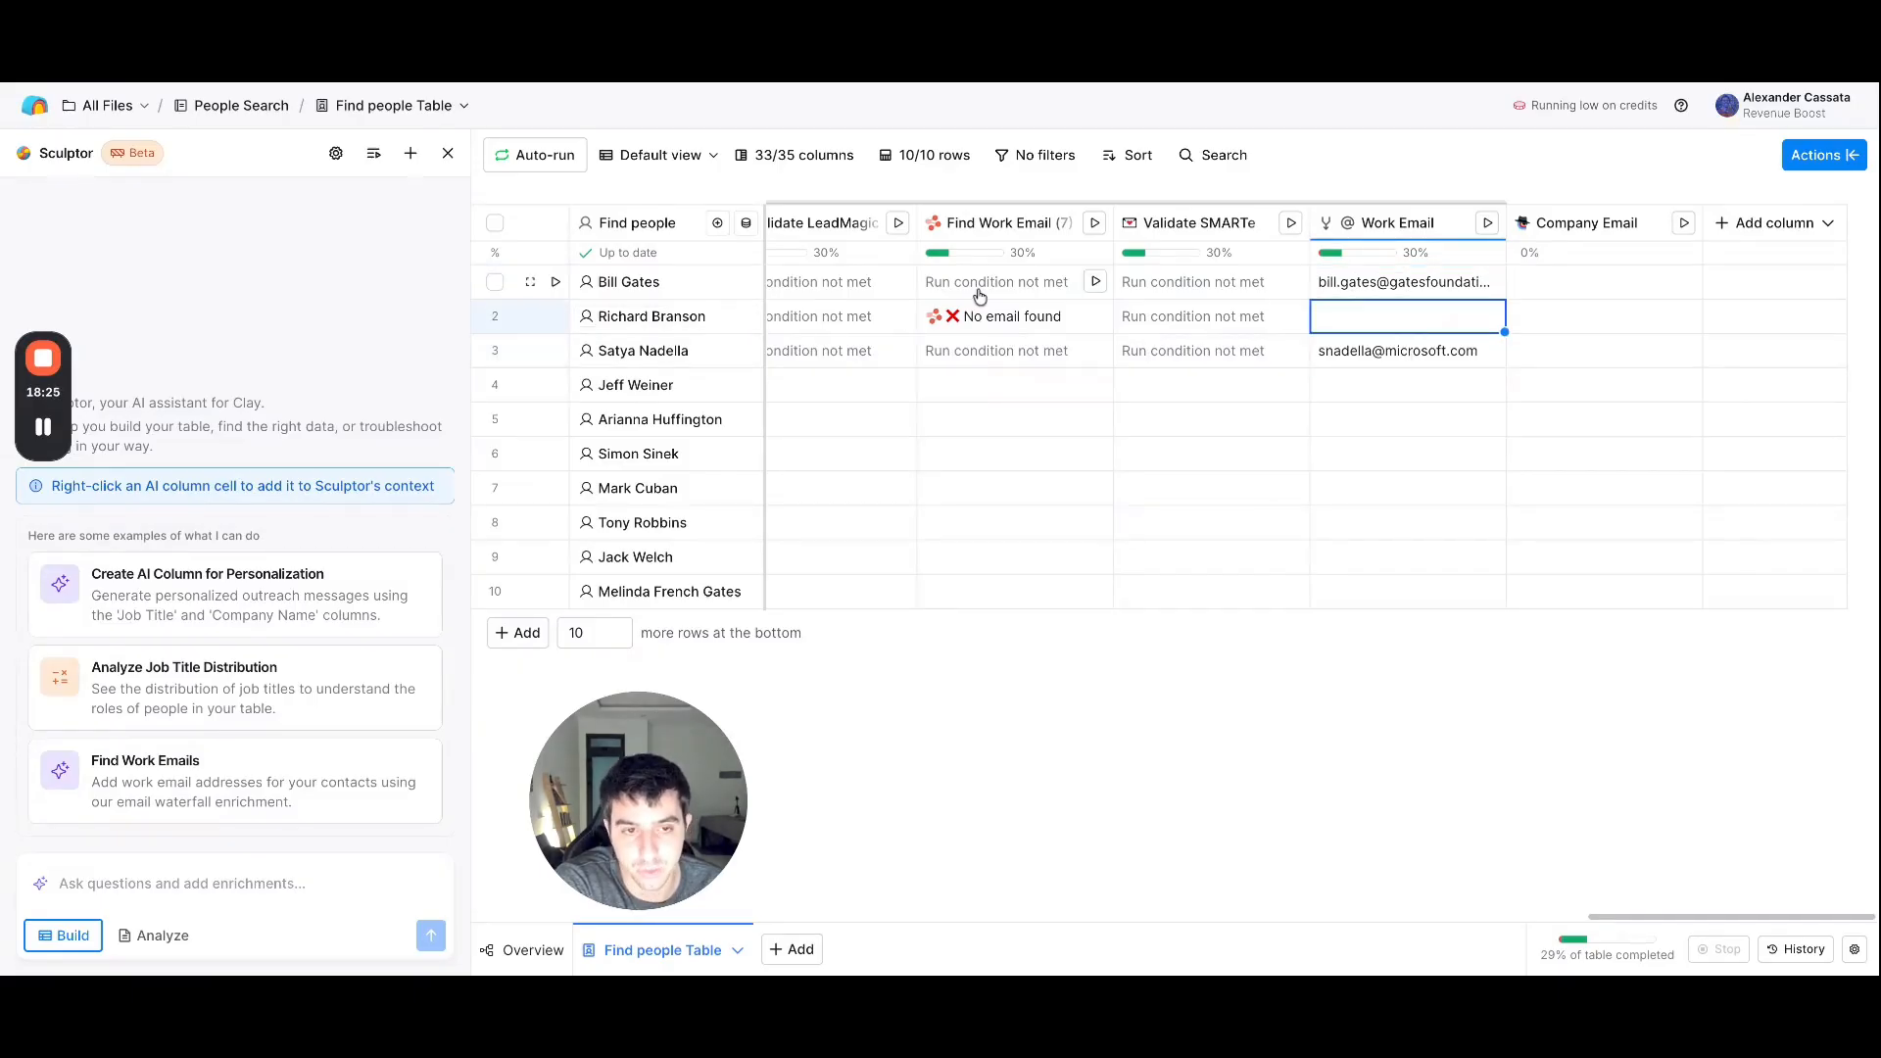
- Open the Company Email column for editing and review its prompt, outputs and run settings
left_click(1599, 231)
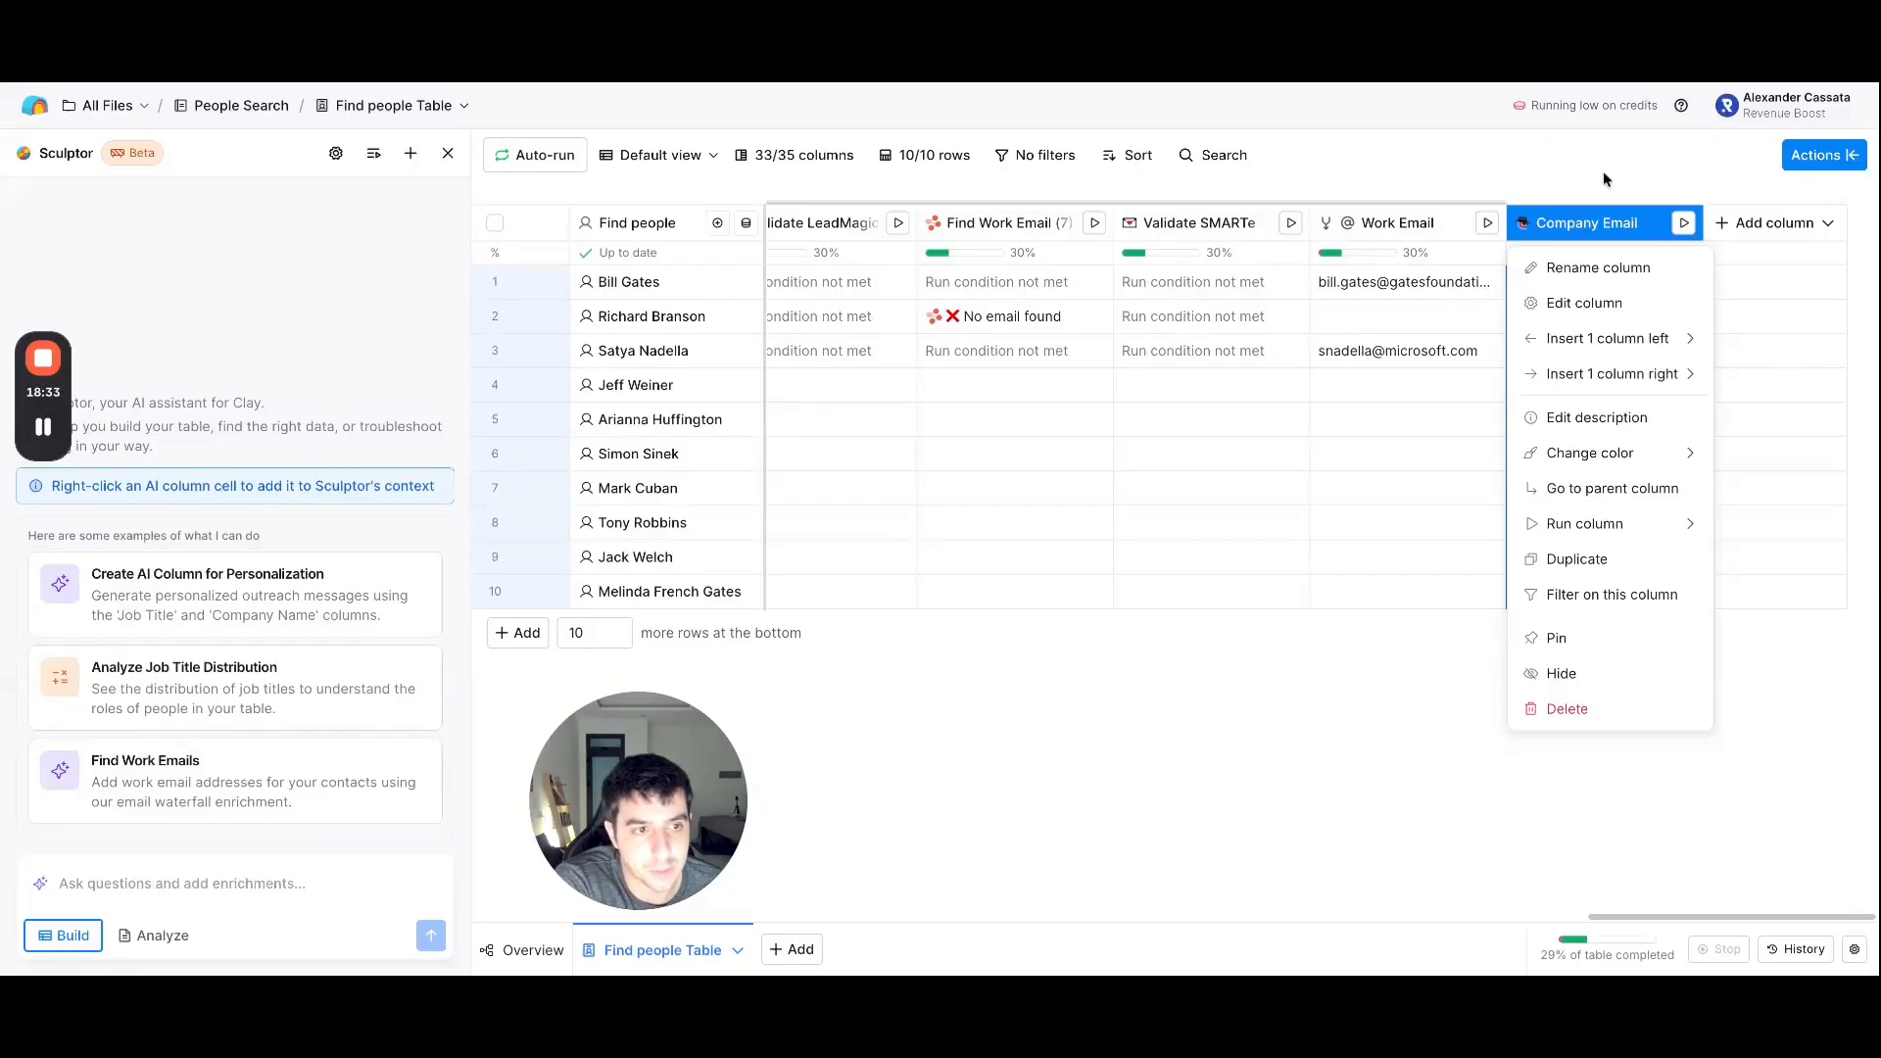
key("Escape")
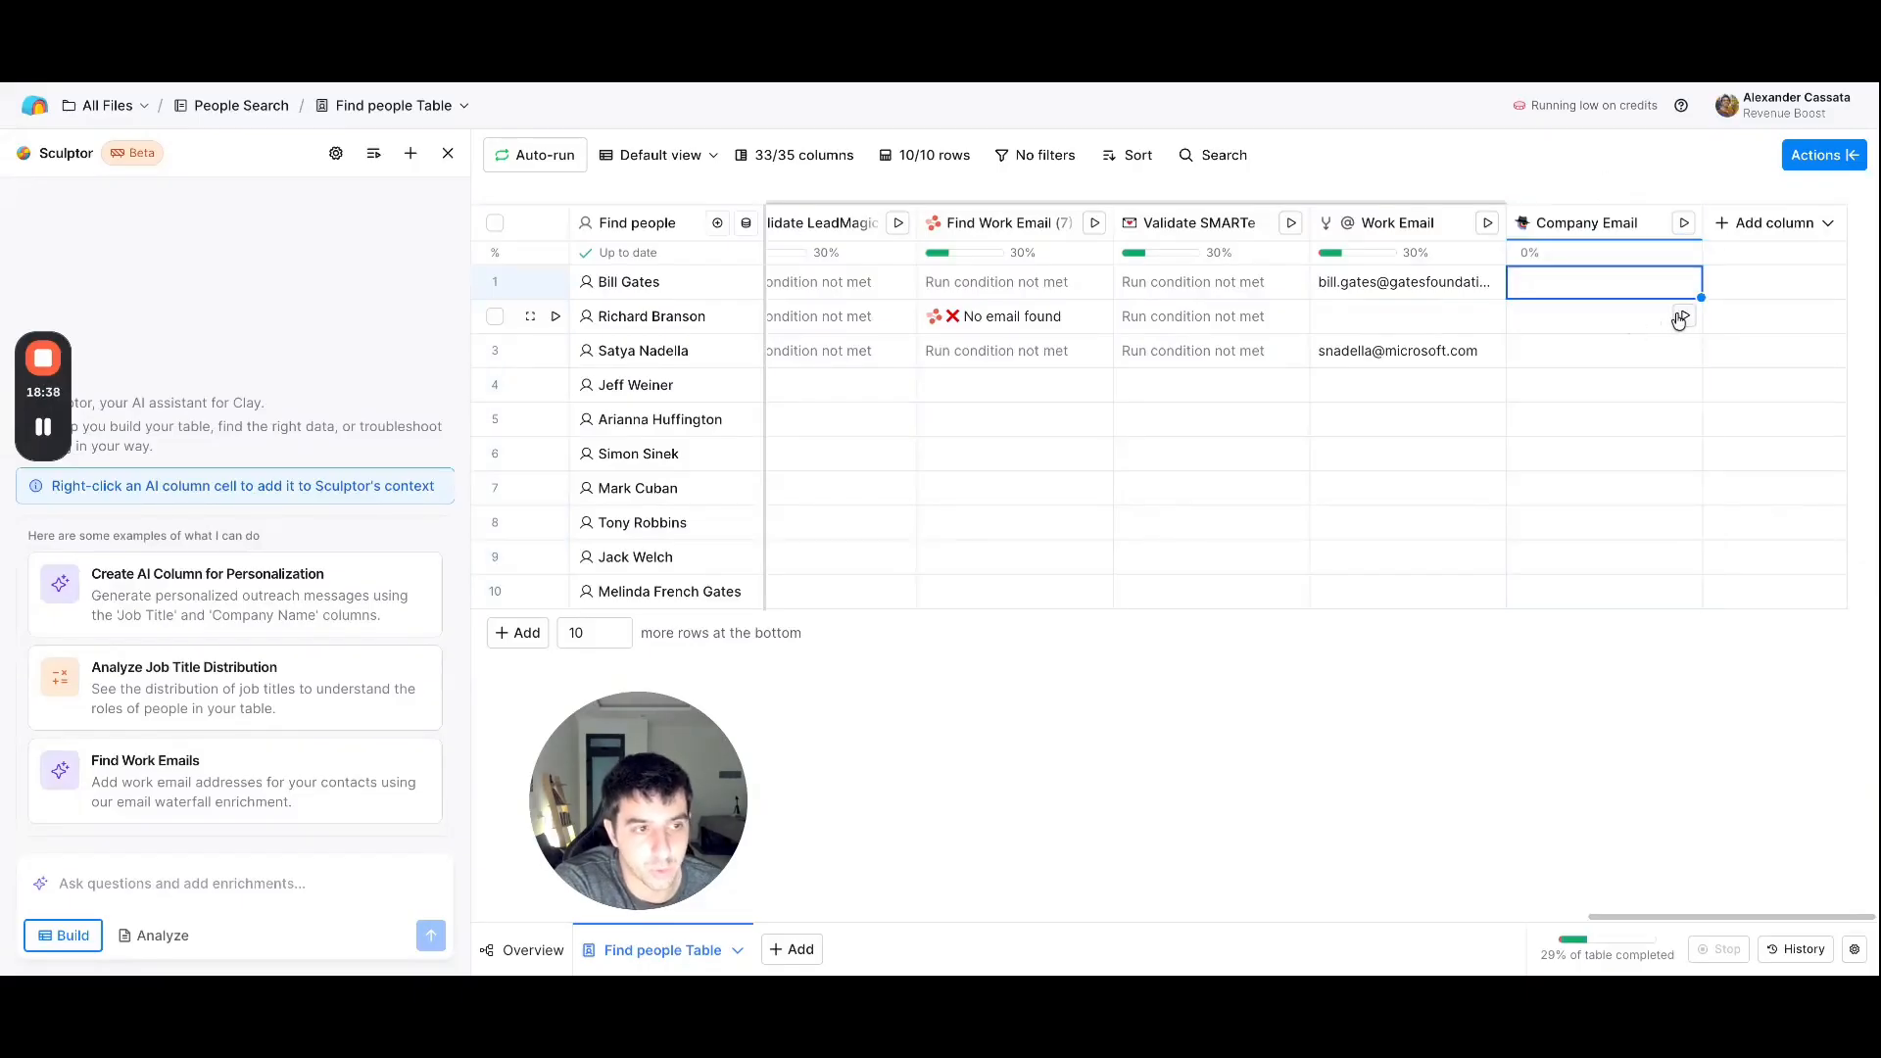
left_click(1586, 222)
left_click(1588, 306)
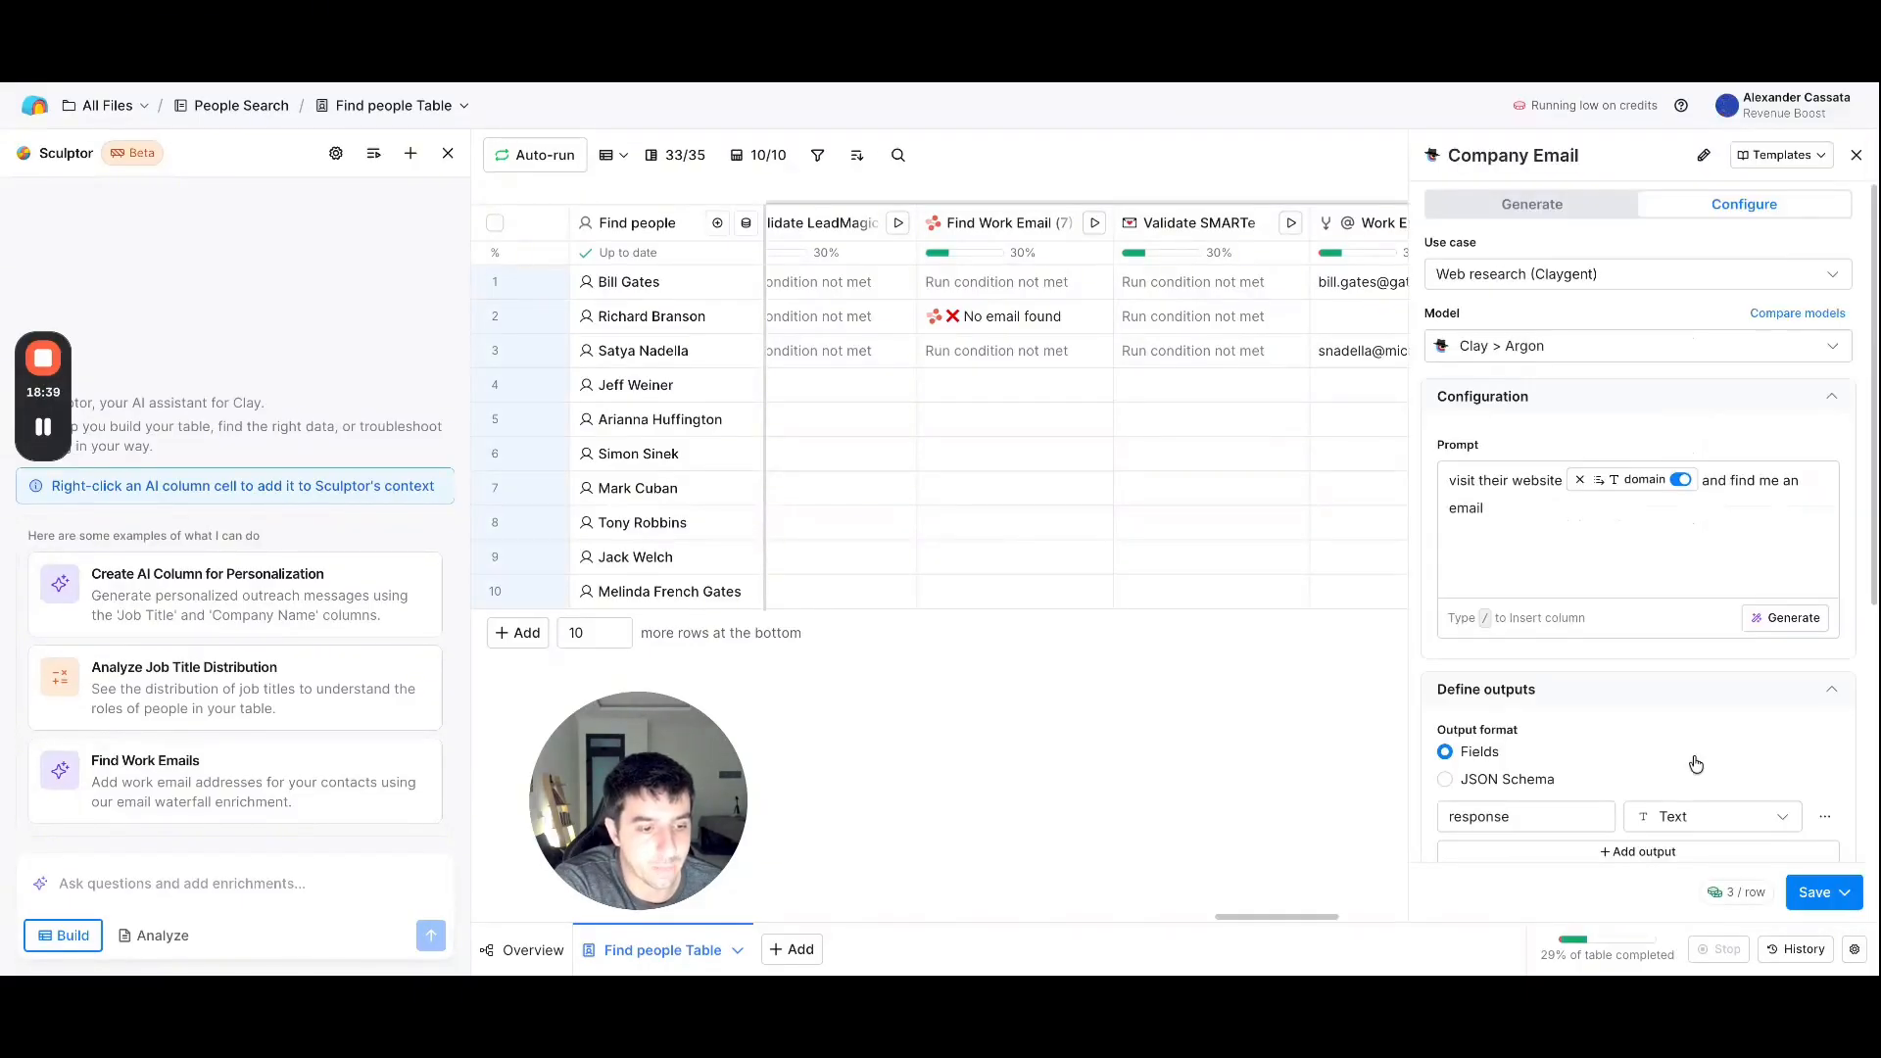
scroll(1672, 810, "down", 3)
scroll(1672, 579, "up", 3)
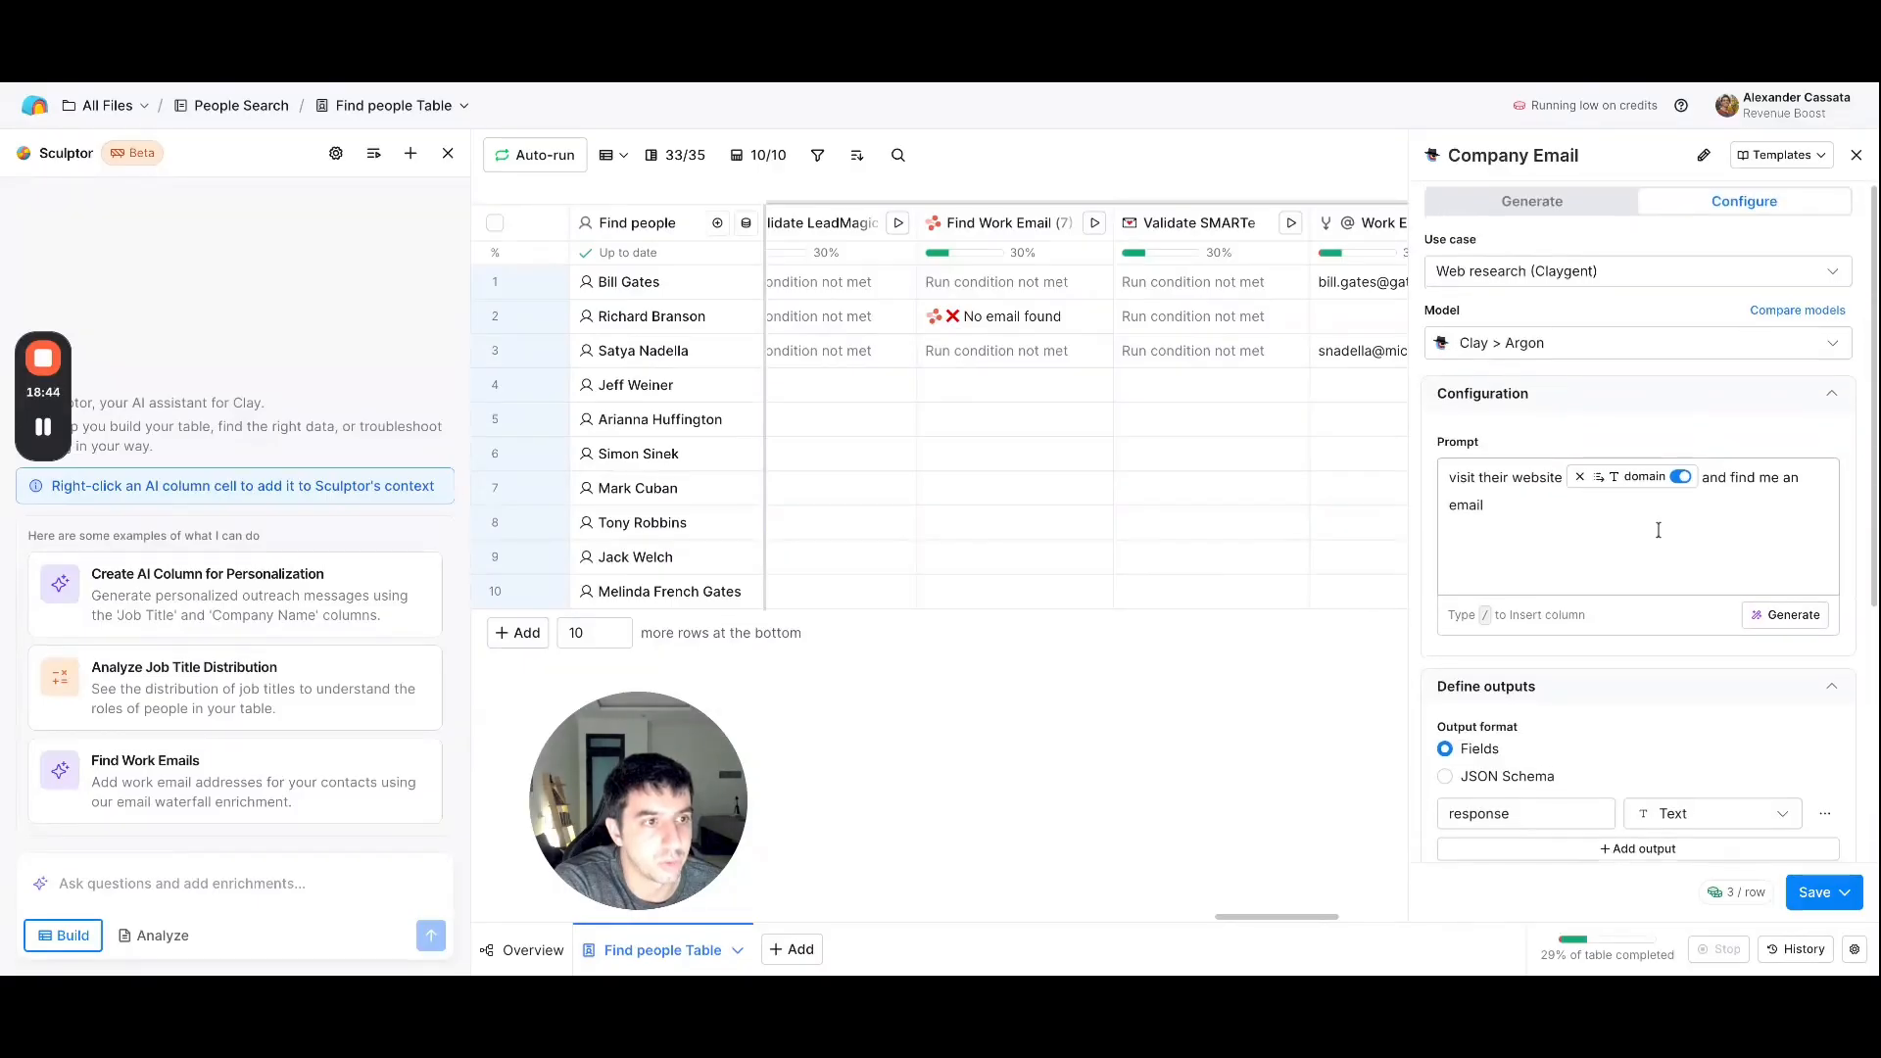
scroll(1658, 530, "down", 4)
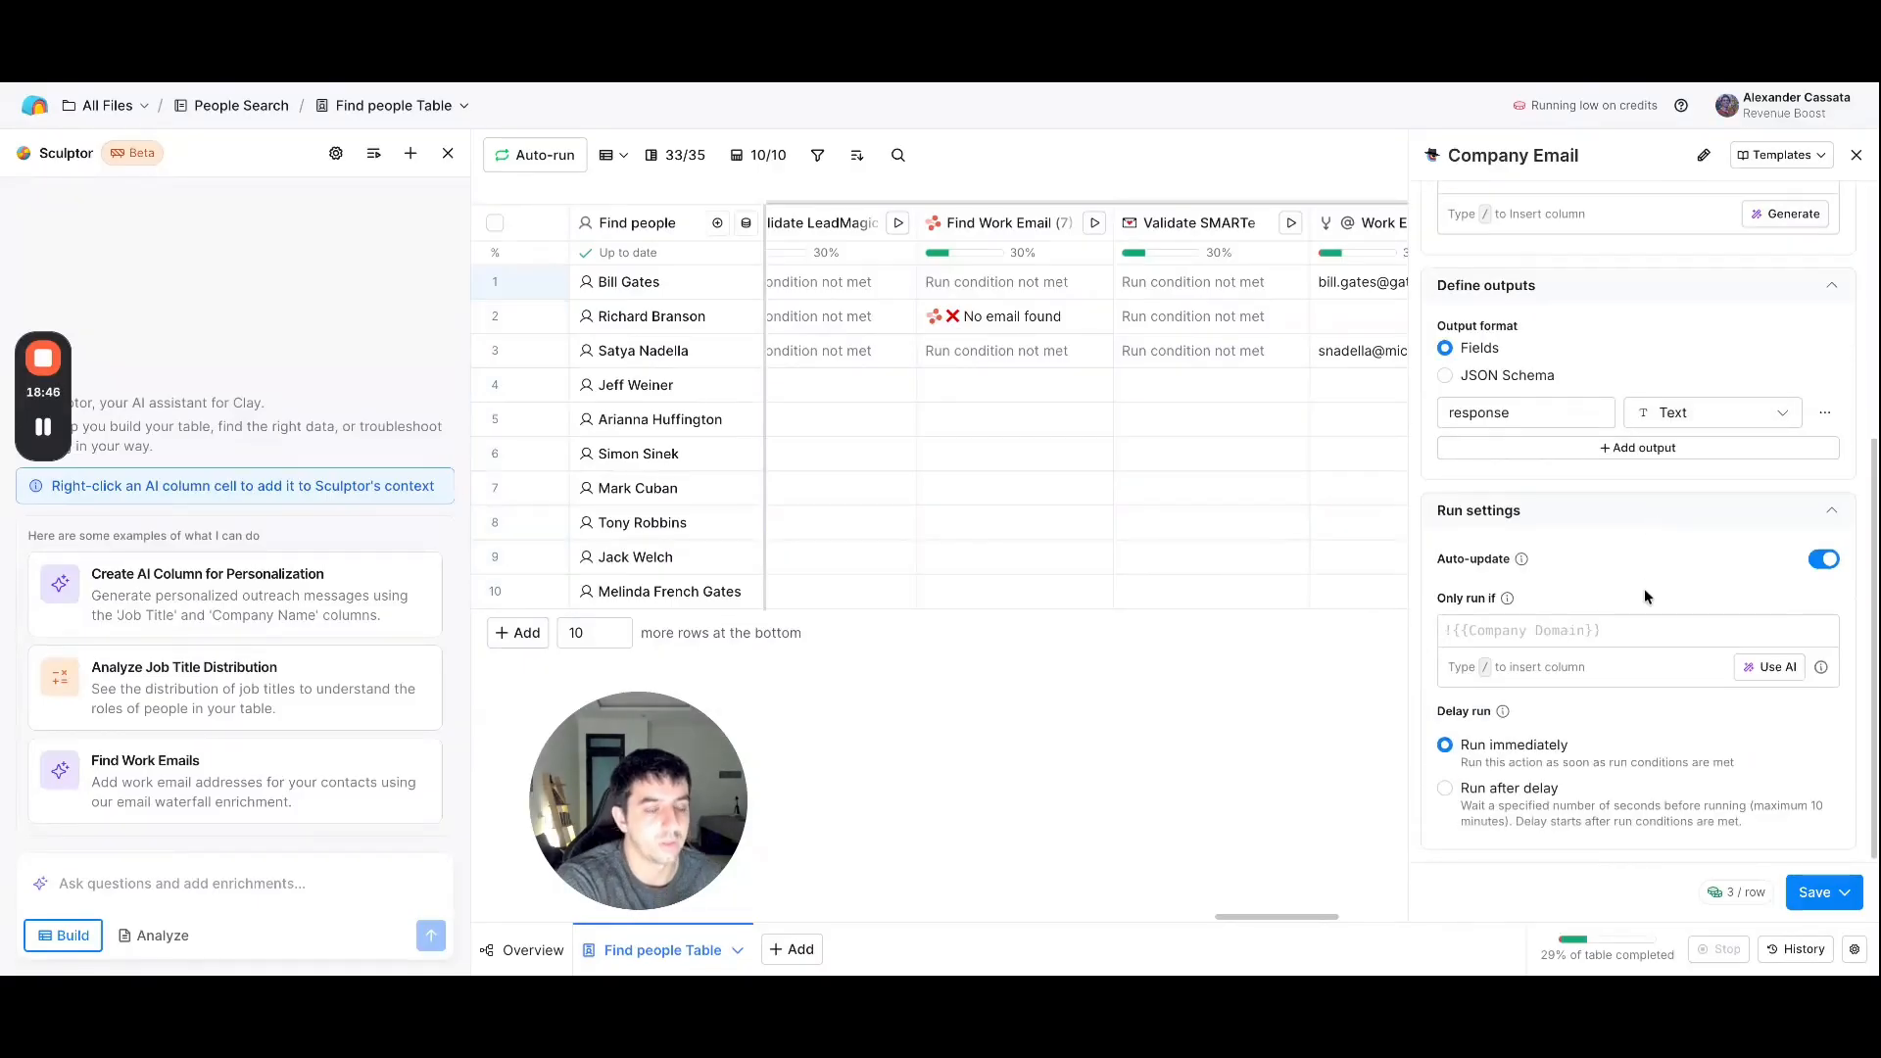
- Describe an AI-generated run condition for Company Email as "only run if Work Email (output column) is empty"
left_click(1772, 667)
left_click(686, 400)
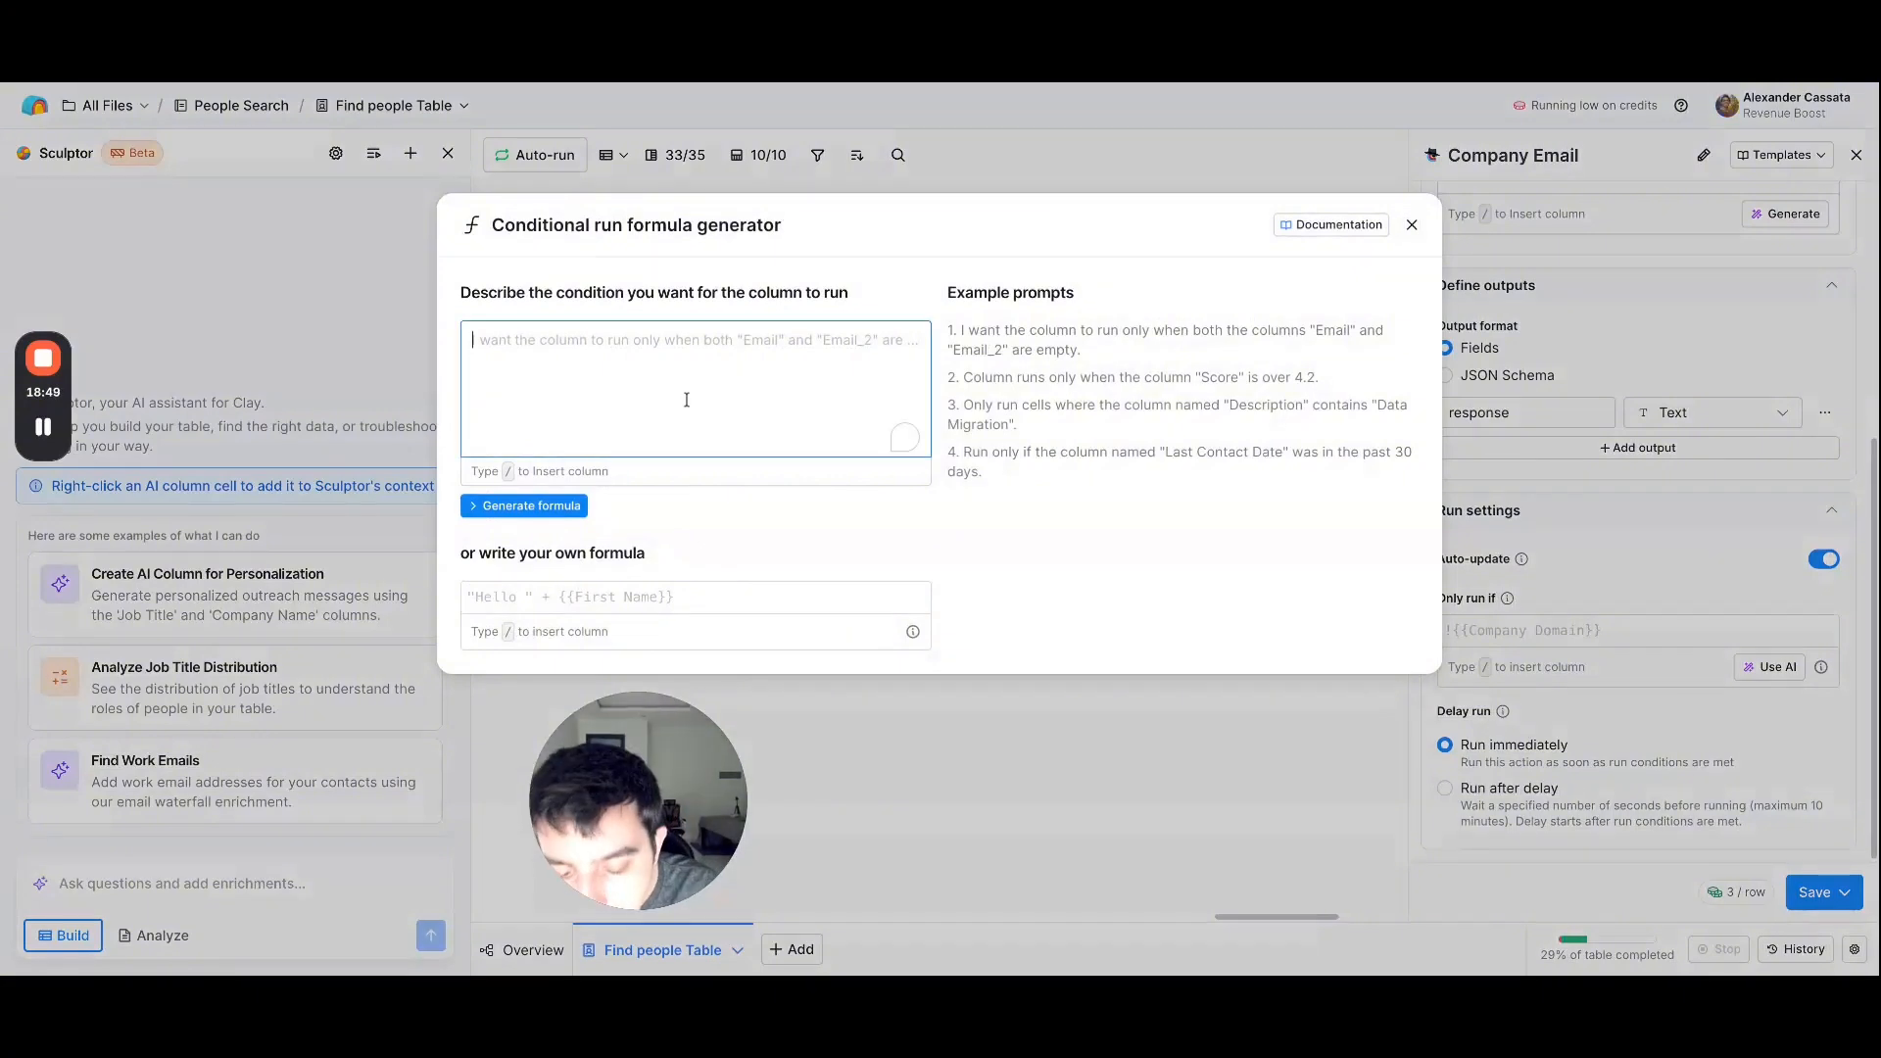
type("only run if")
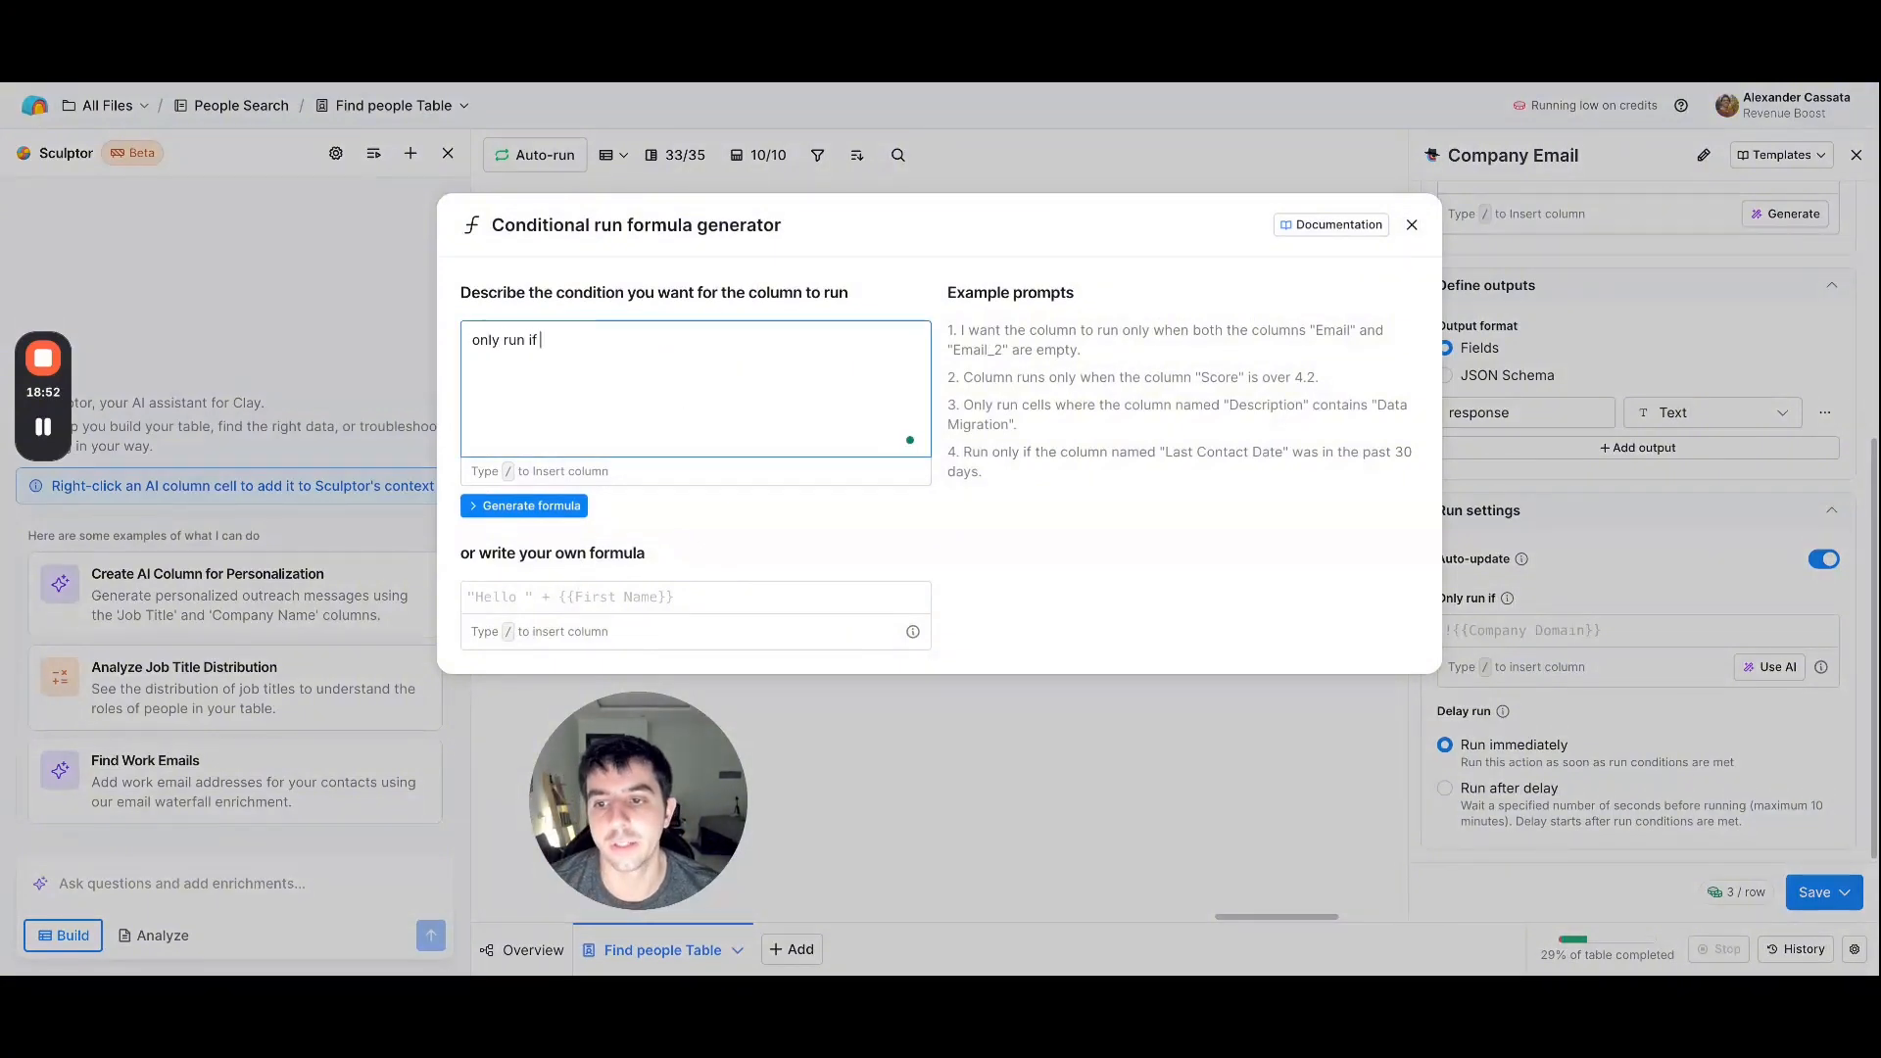
type("/master")
key("BackSpace")
key("BackSpace")
key("BackSpace")
key("BackSpace")
key("BackSpace")
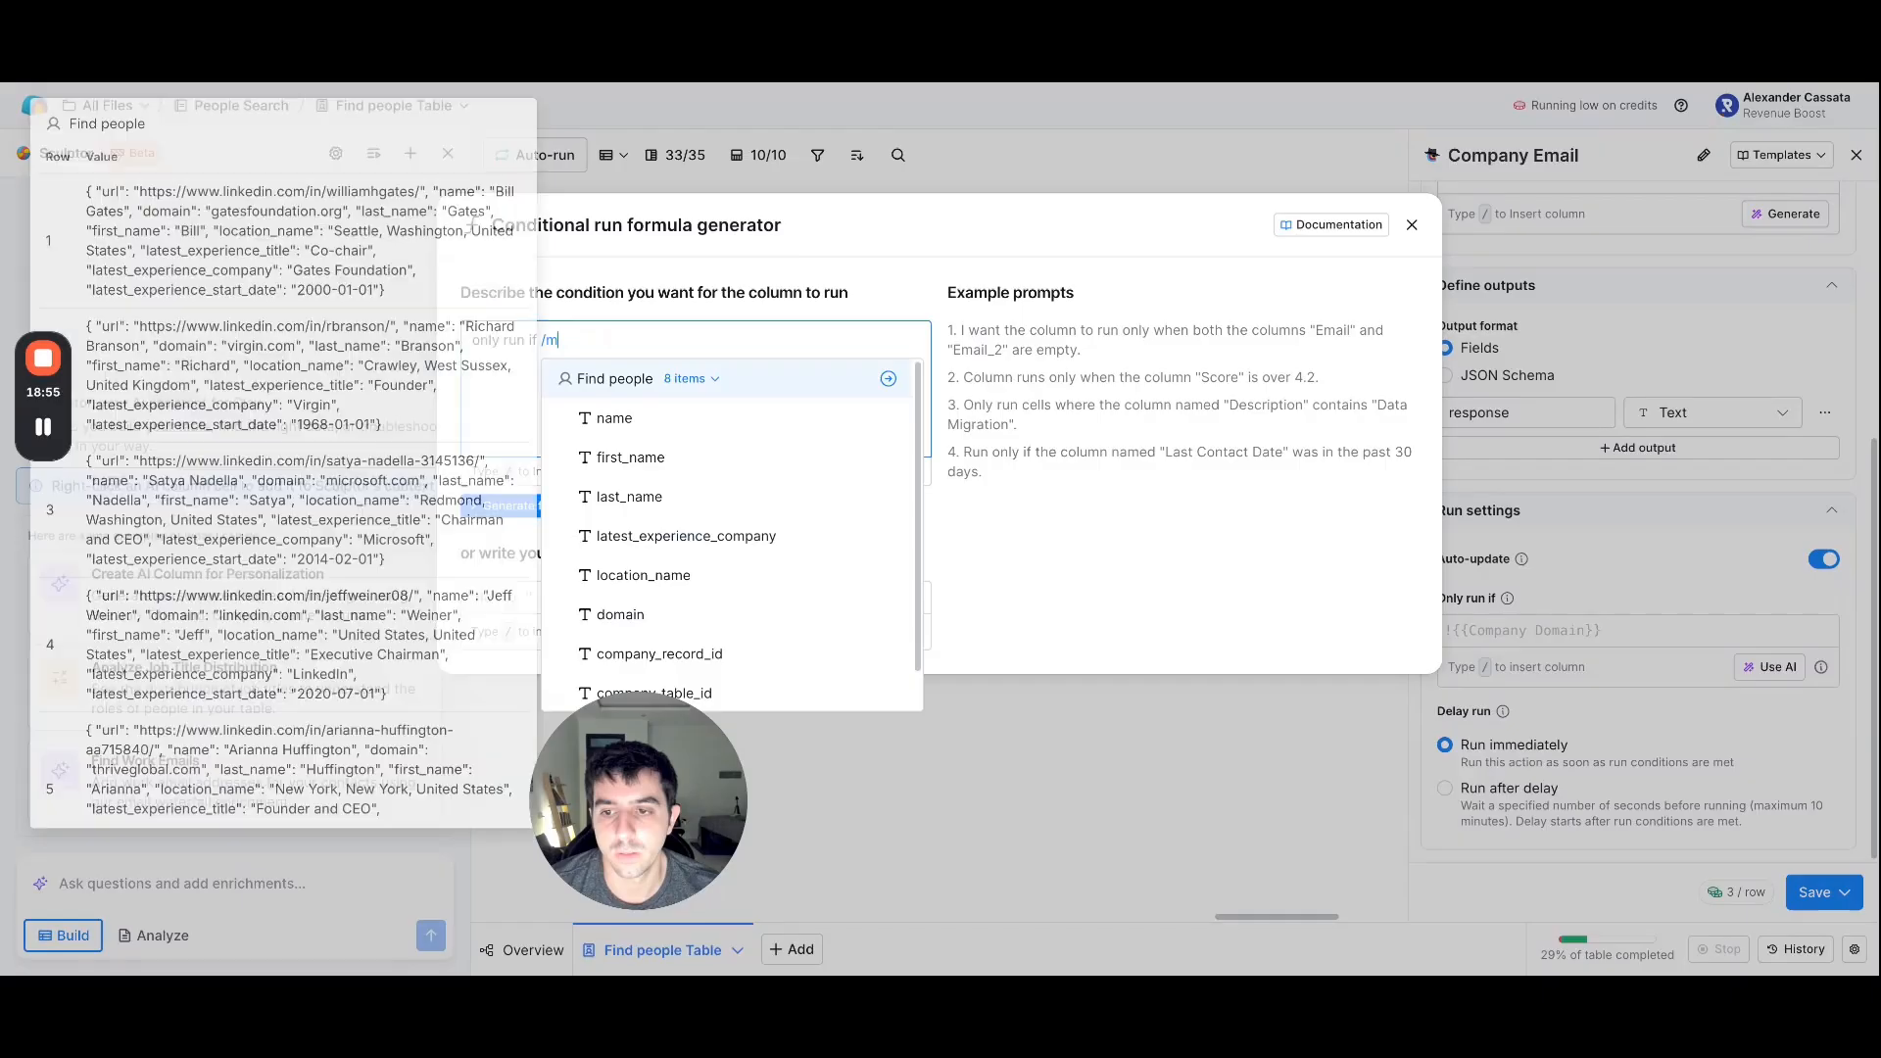
type("work em")
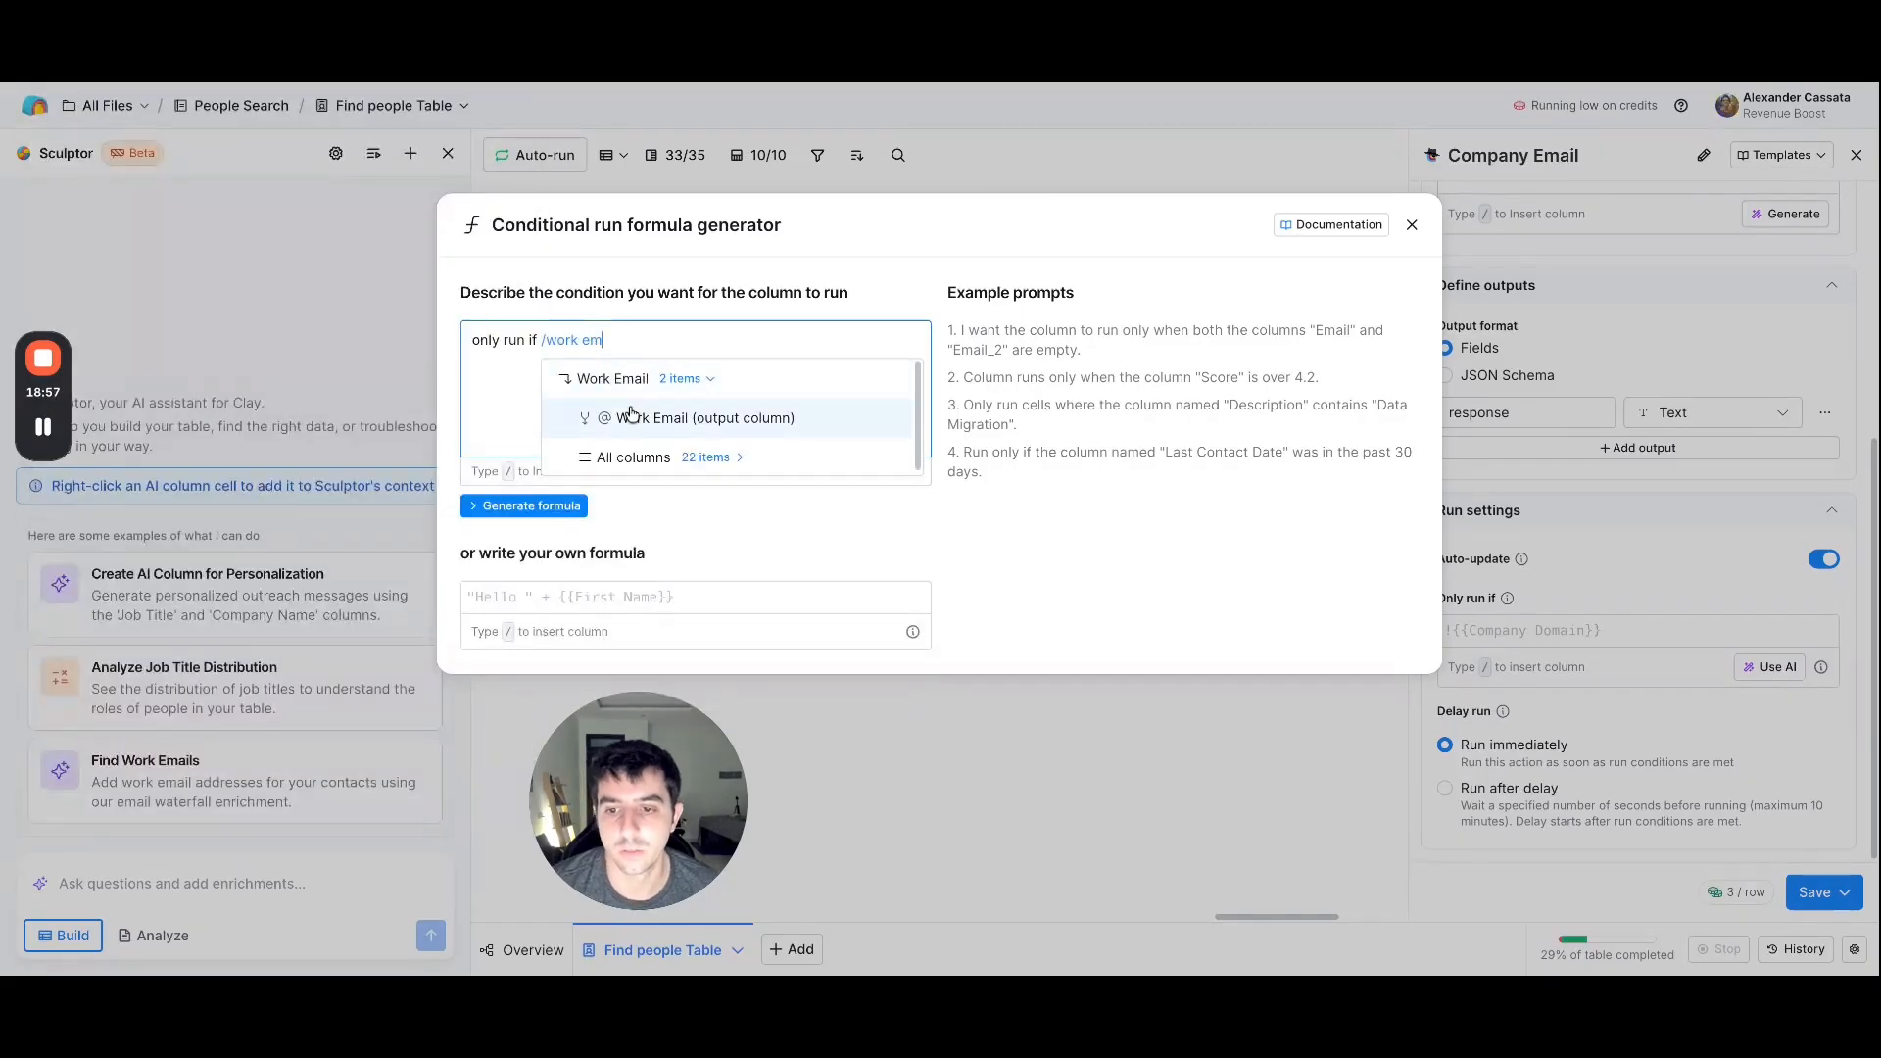
left_click(666, 427)
type("output column) o")
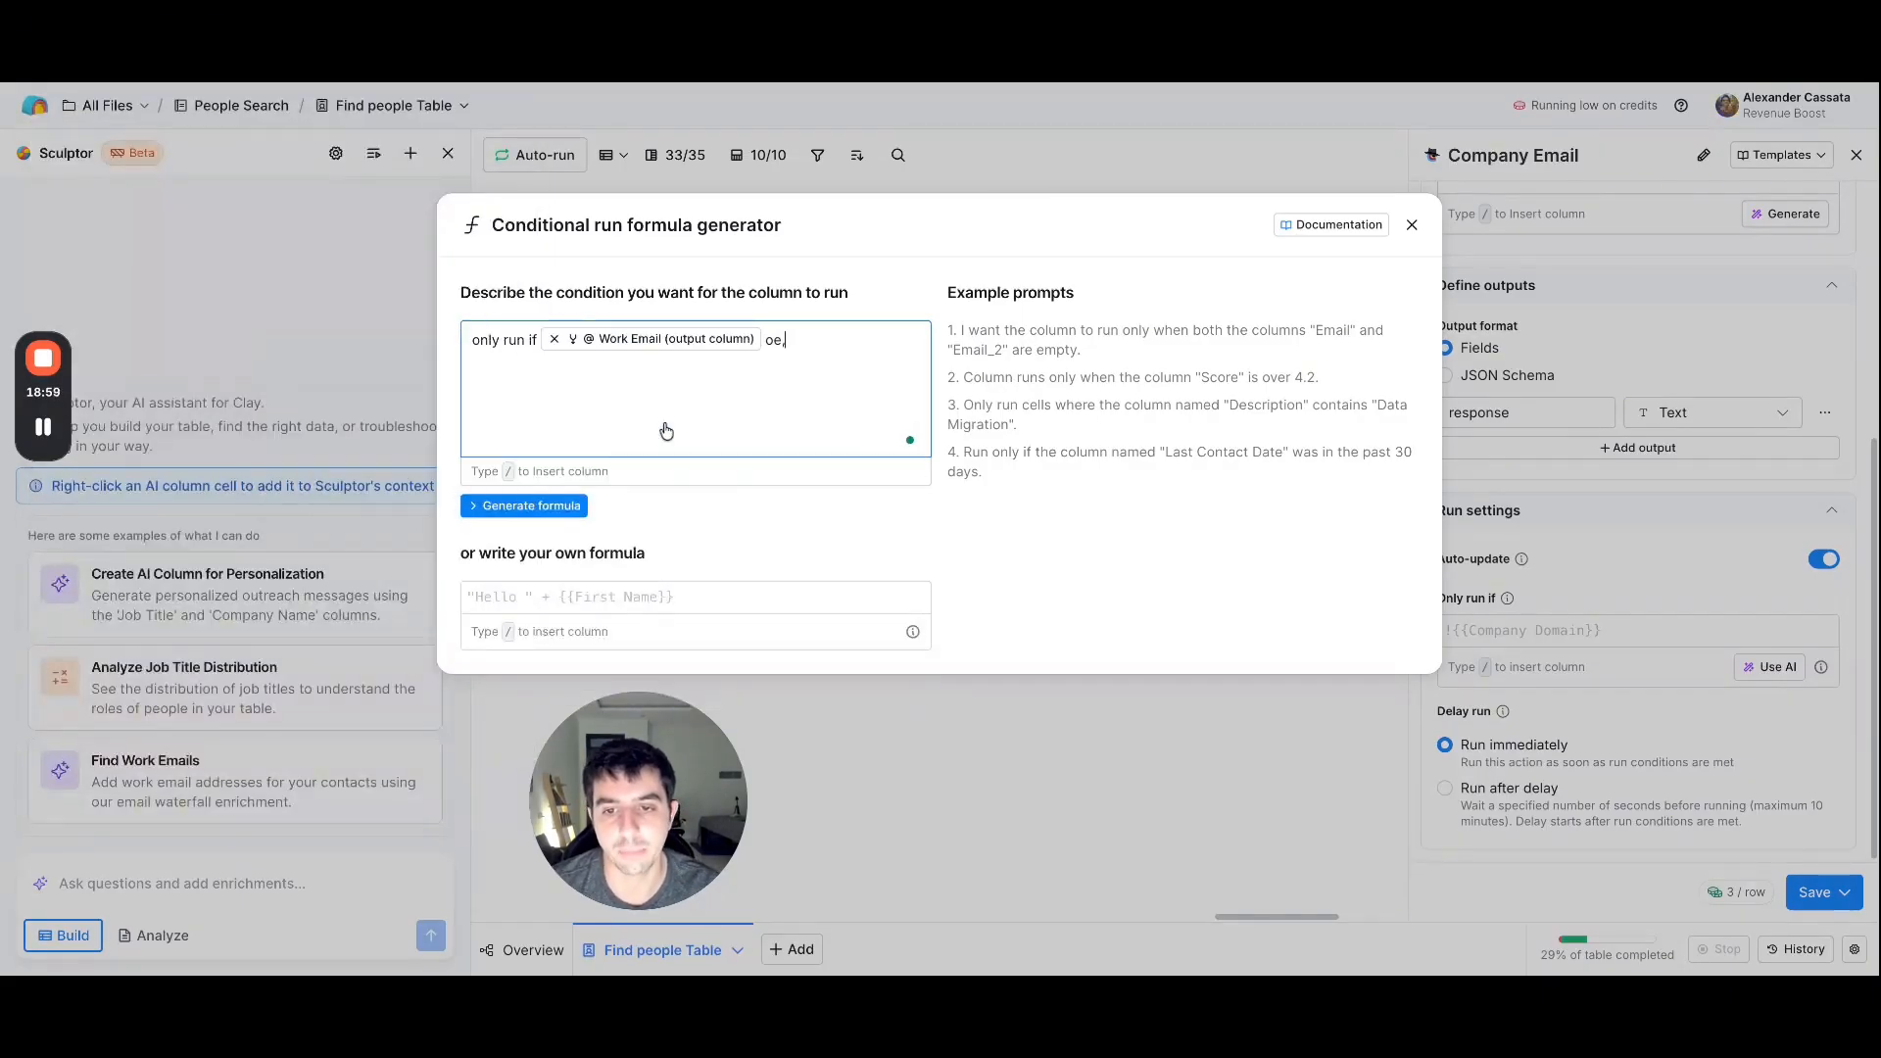
key("BackSpace")
key("BackSpace")
type("is empty")
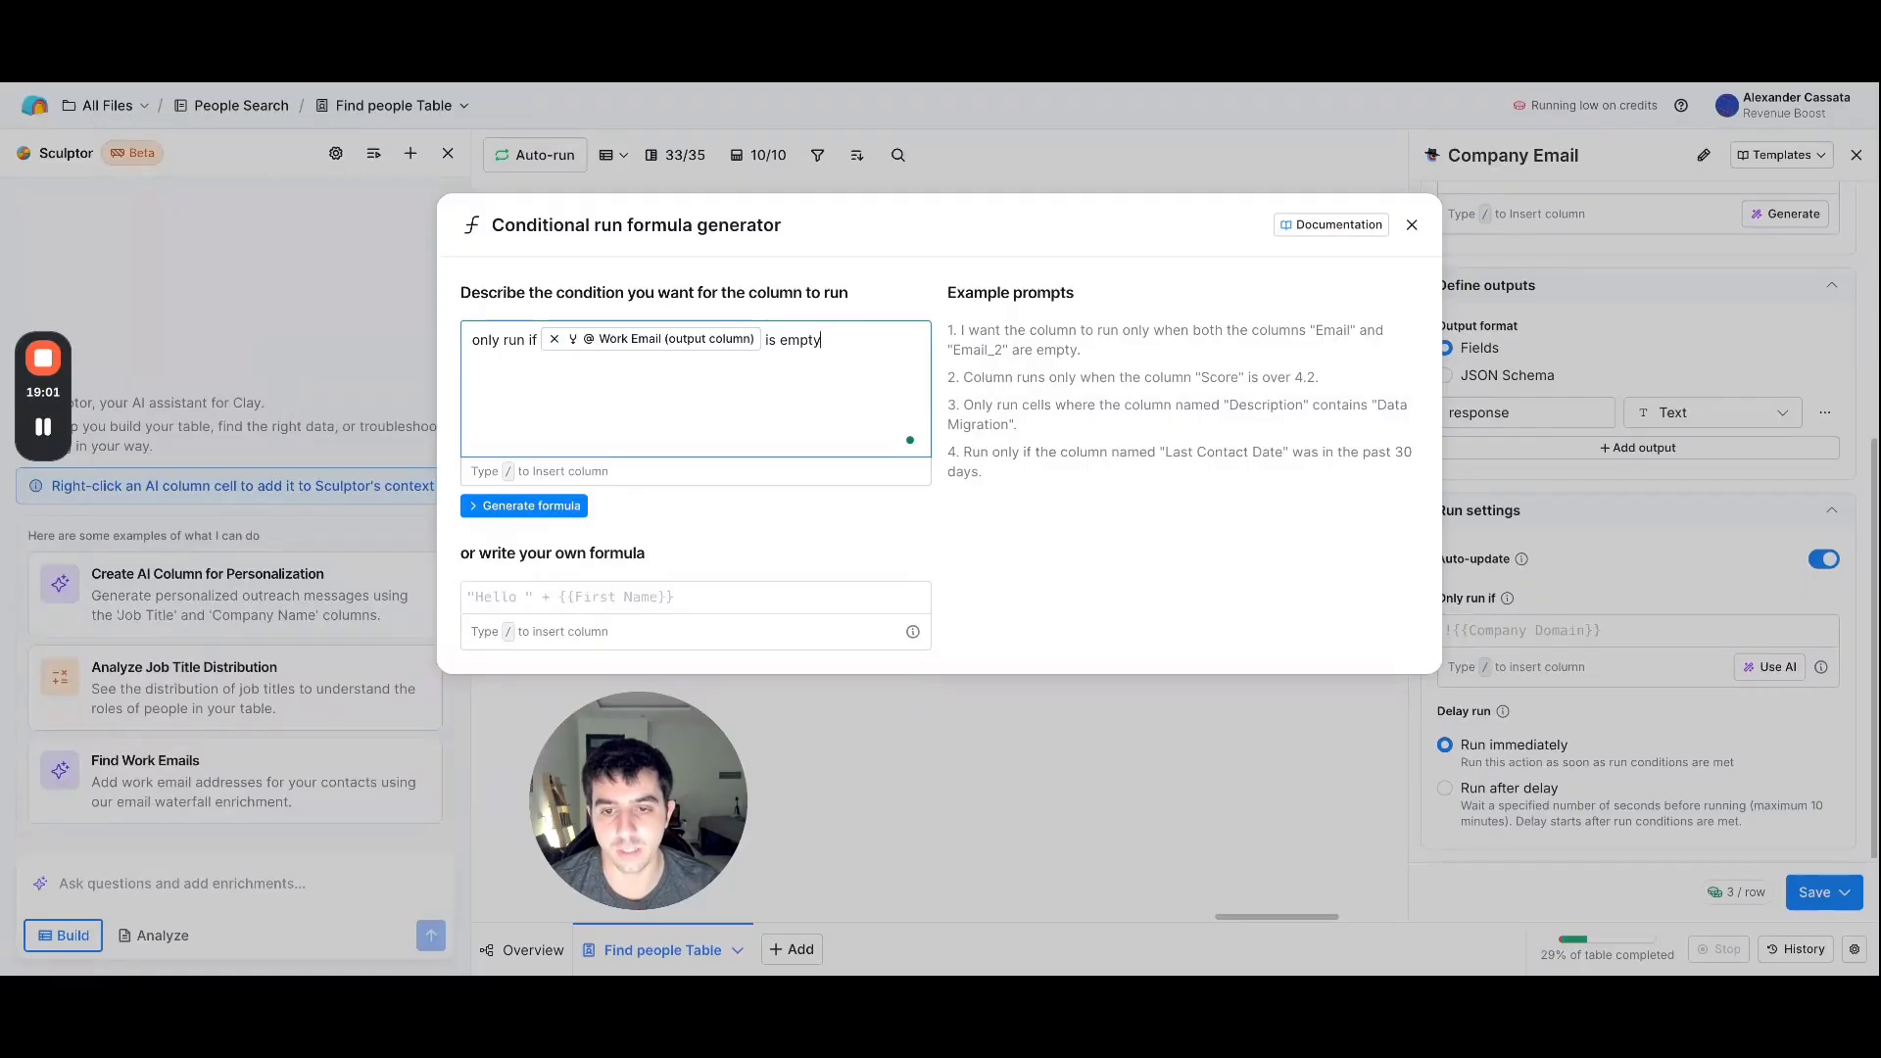
- Generate the conditional run formula, then leave the generator and the column settings without saving
left_click(554, 505)
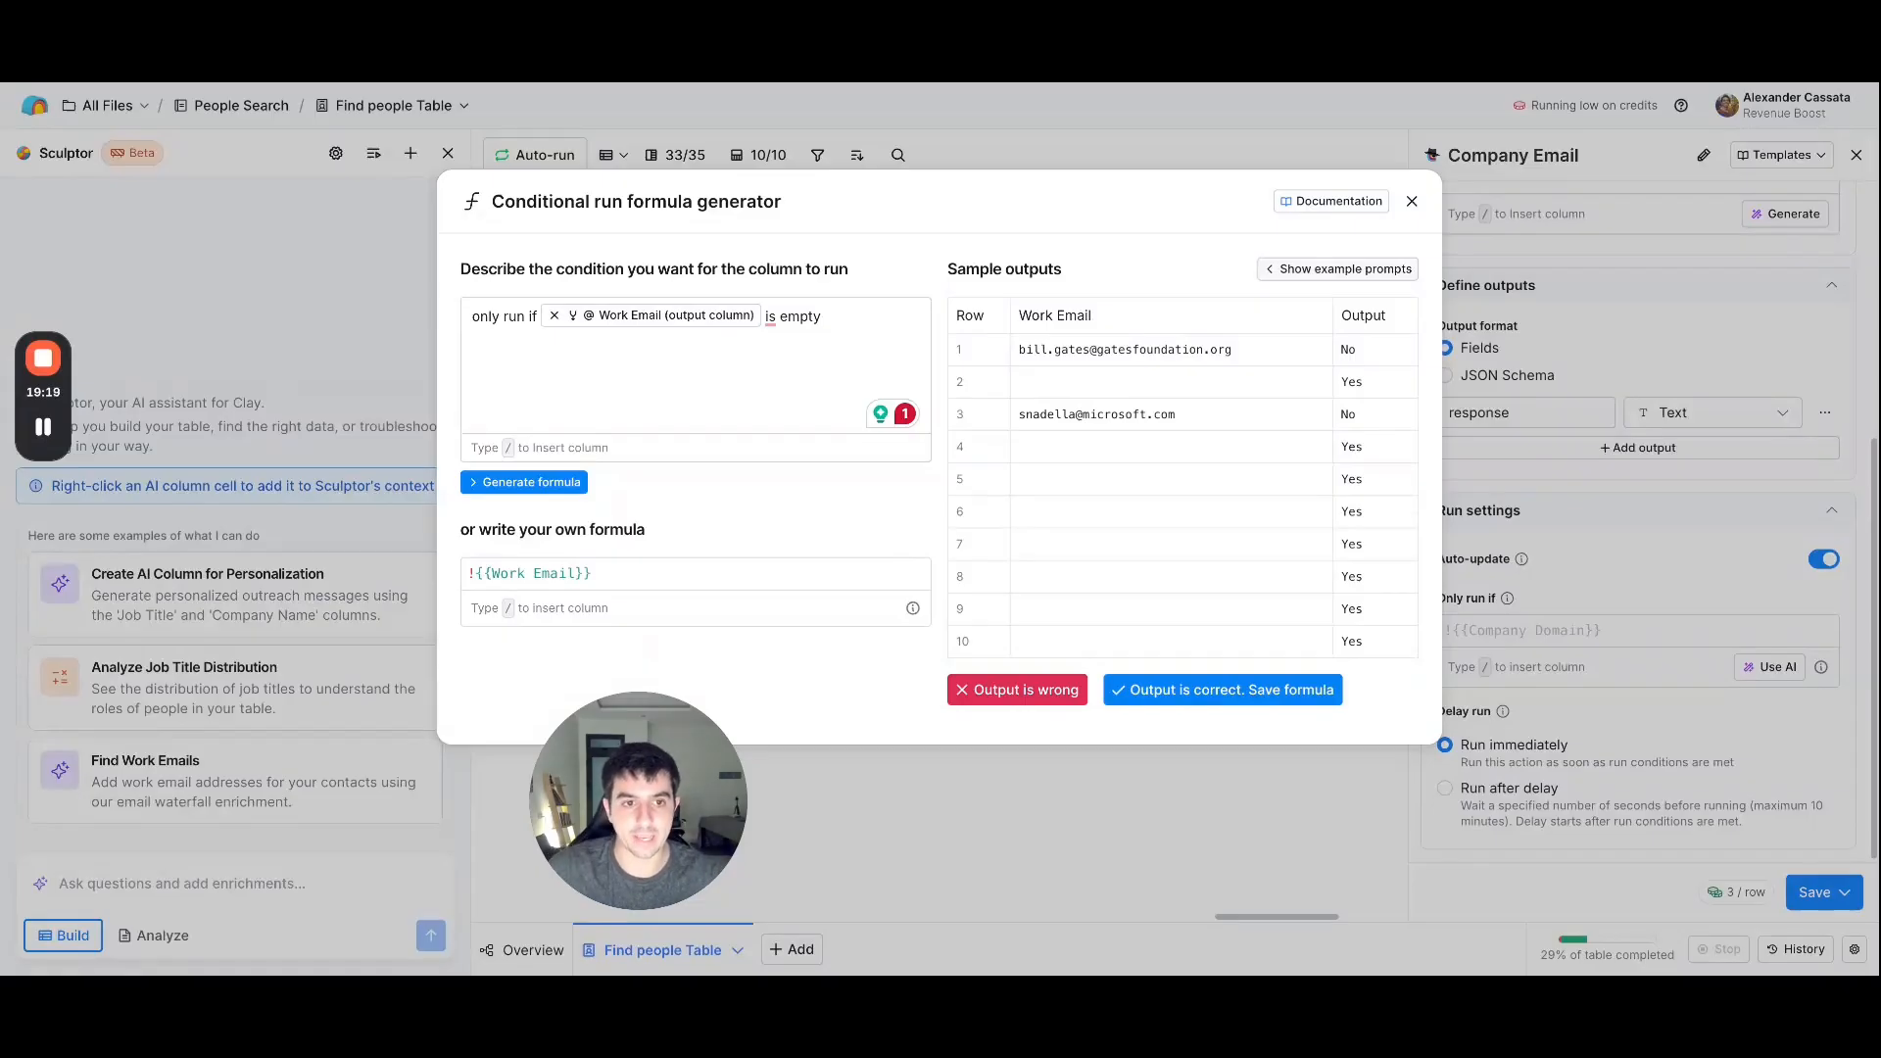
left_click(1413, 201)
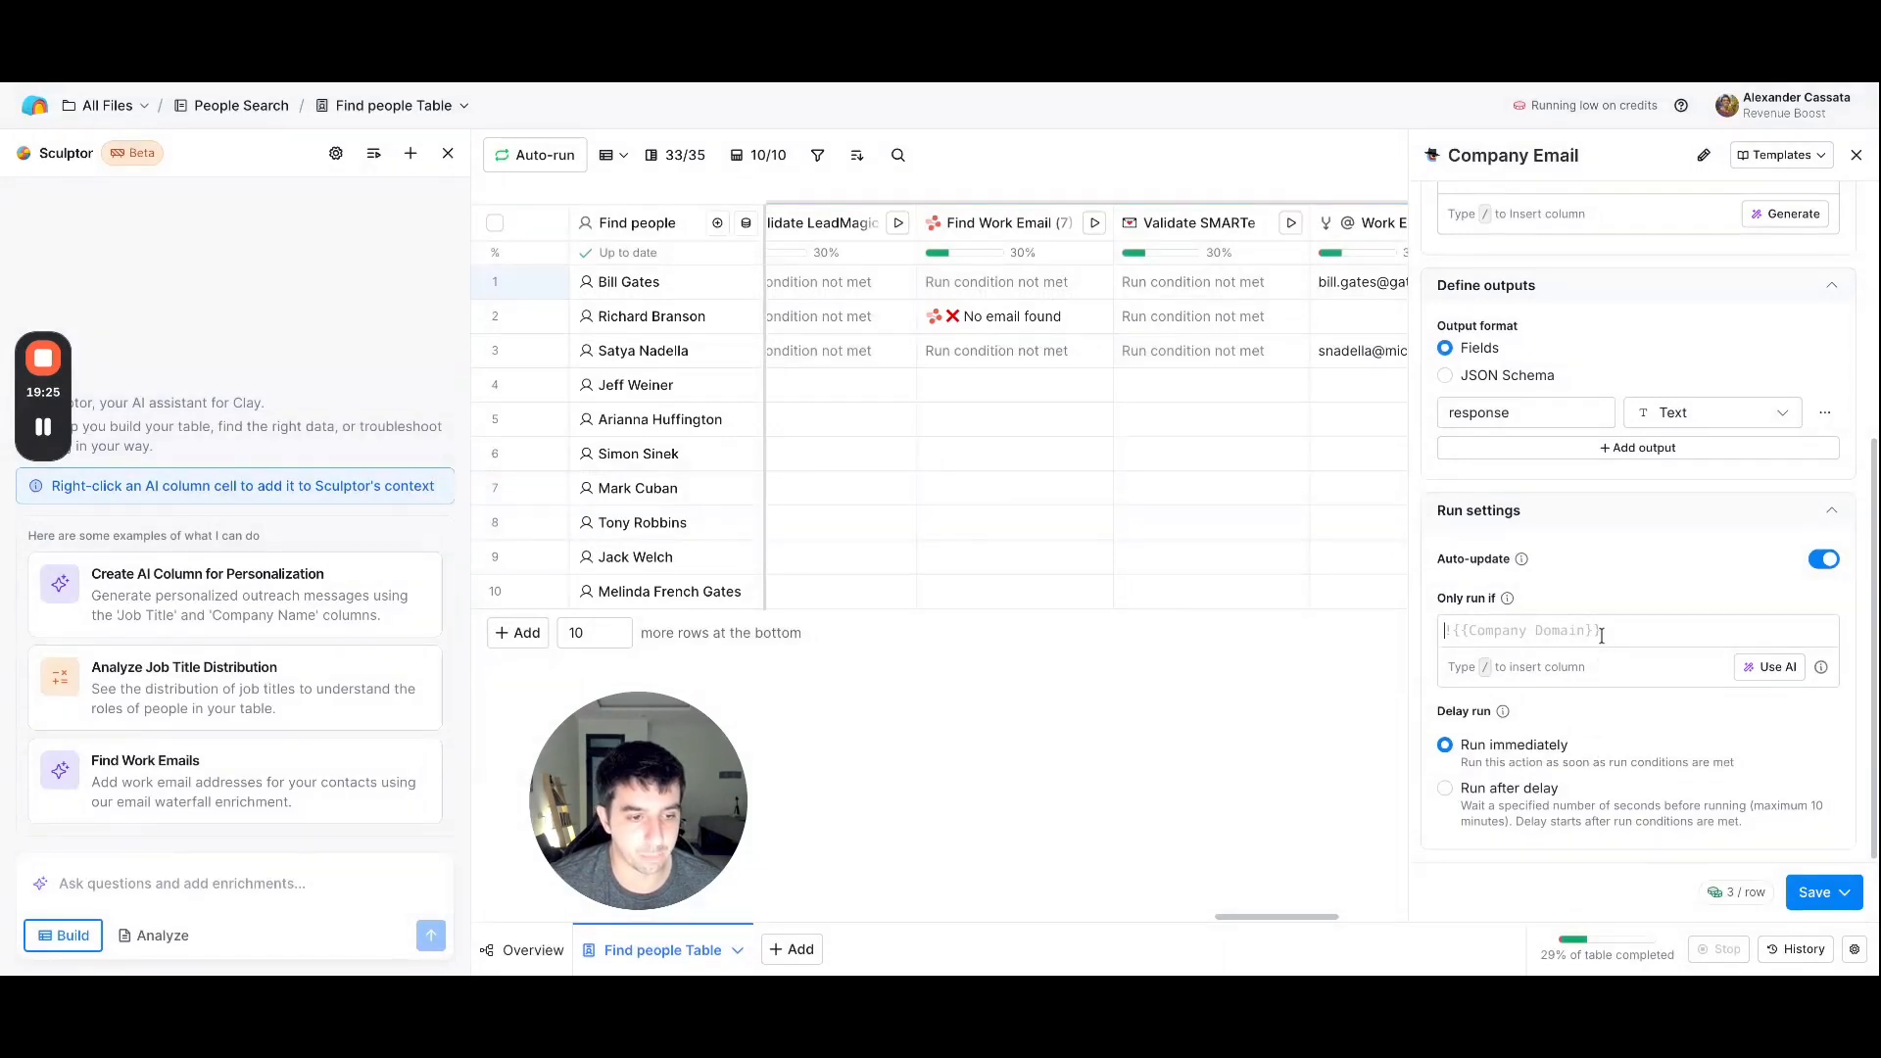
left_click(1859, 157)
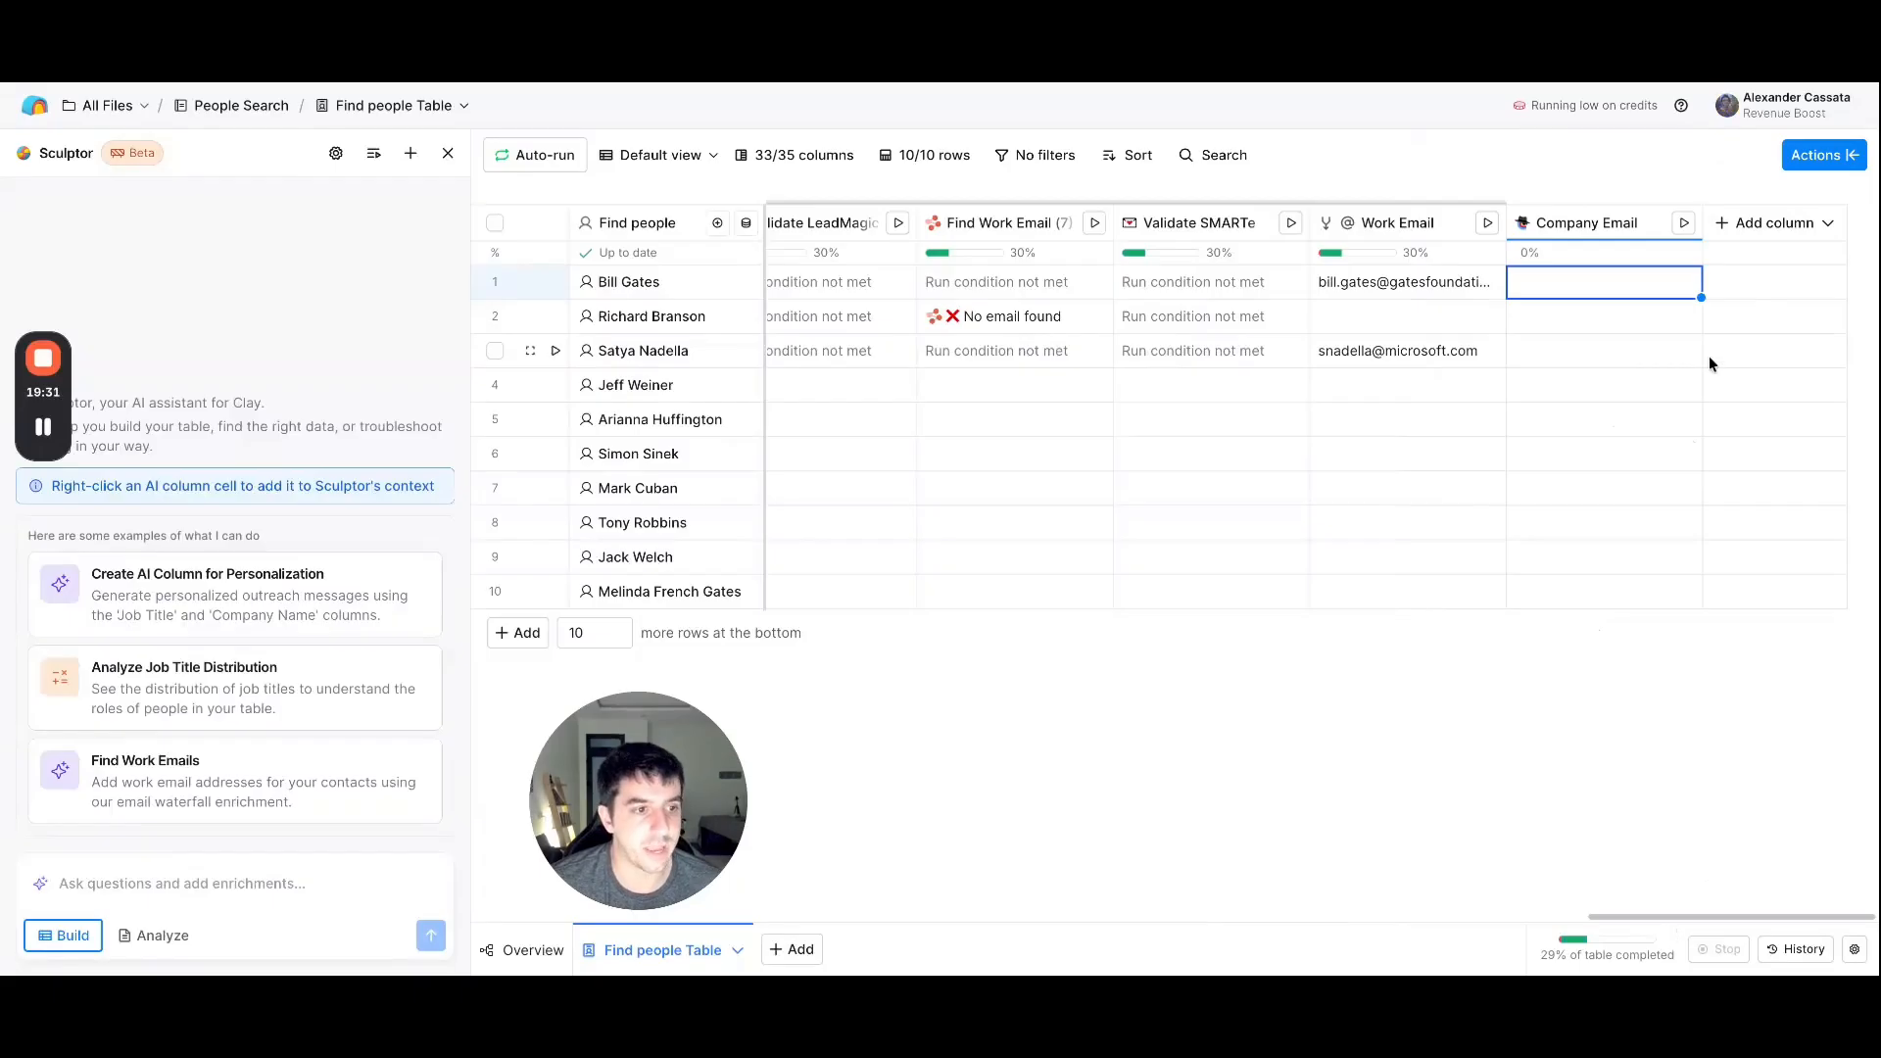
- Run the Company Email column for row 2 only
left_click(1685, 316)
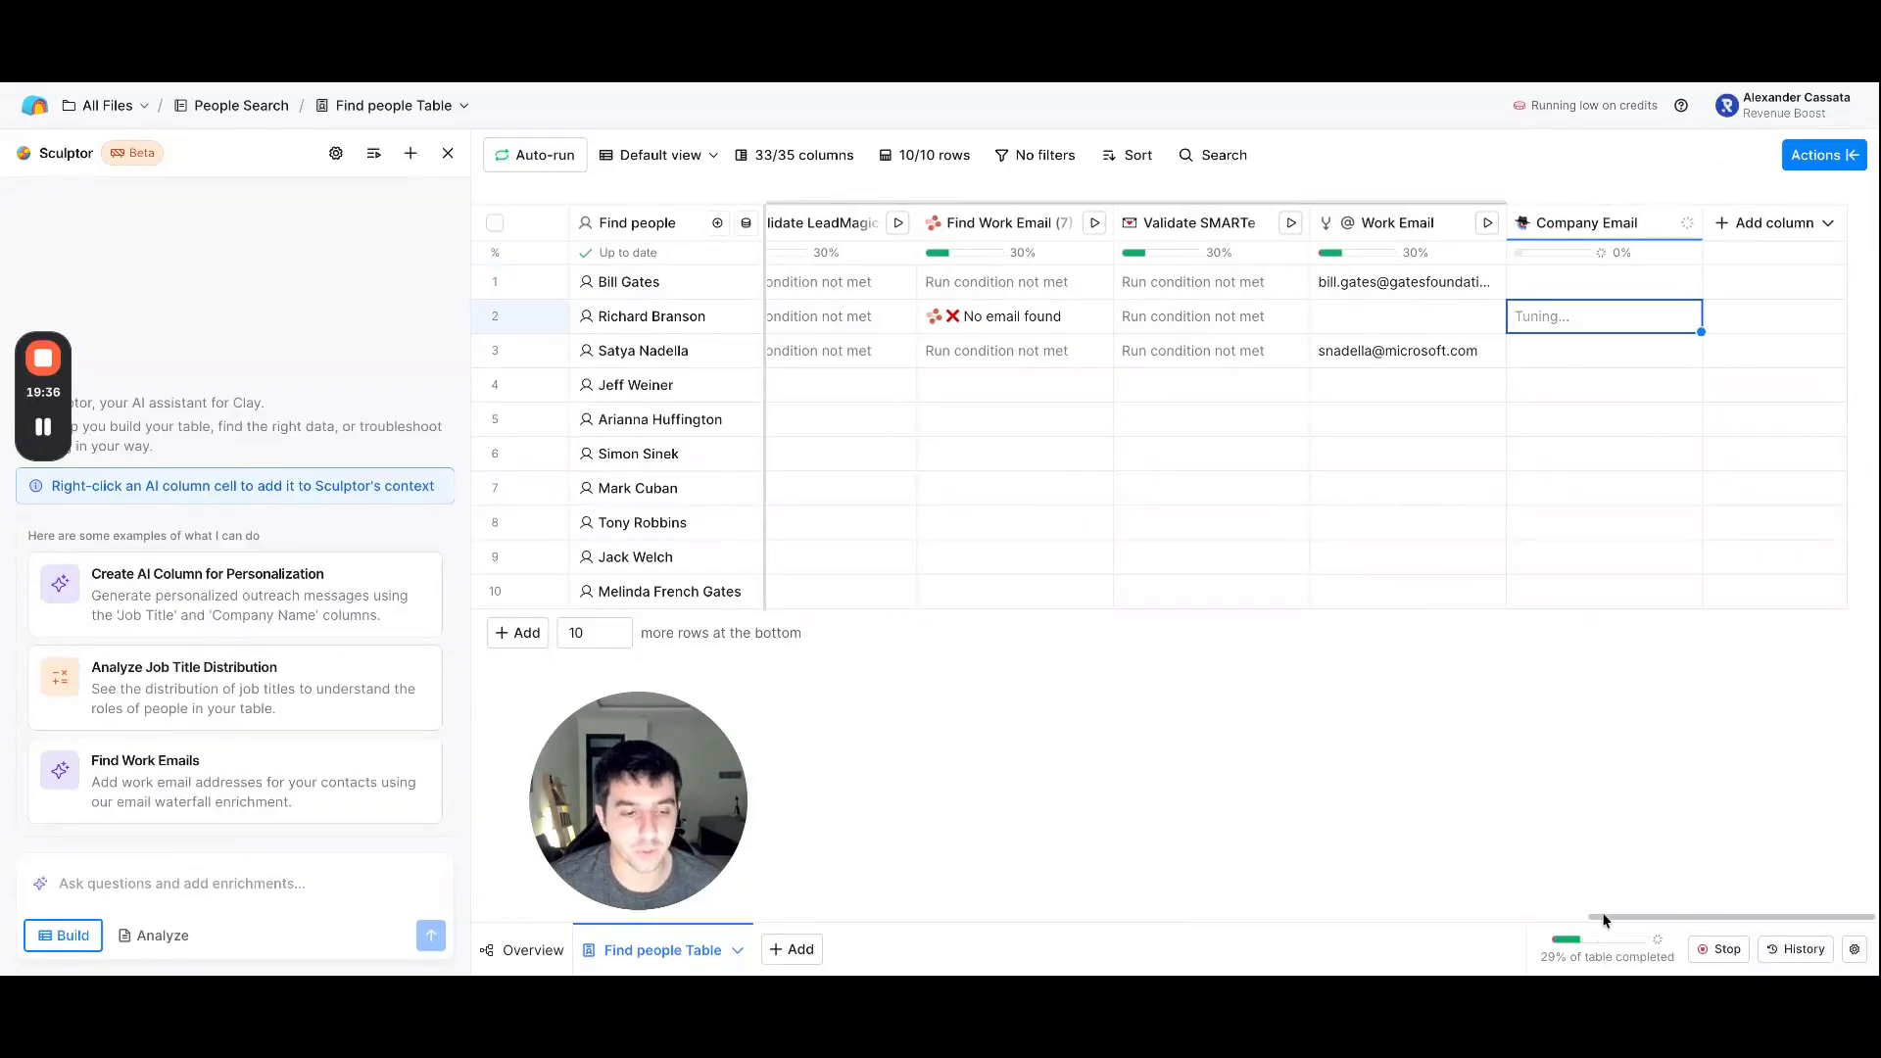
mouse_move(1605, 921)
left_mouse_down()
mouse_move(588, 949)
mouse_move(1612, 949)
left_mouse_up()
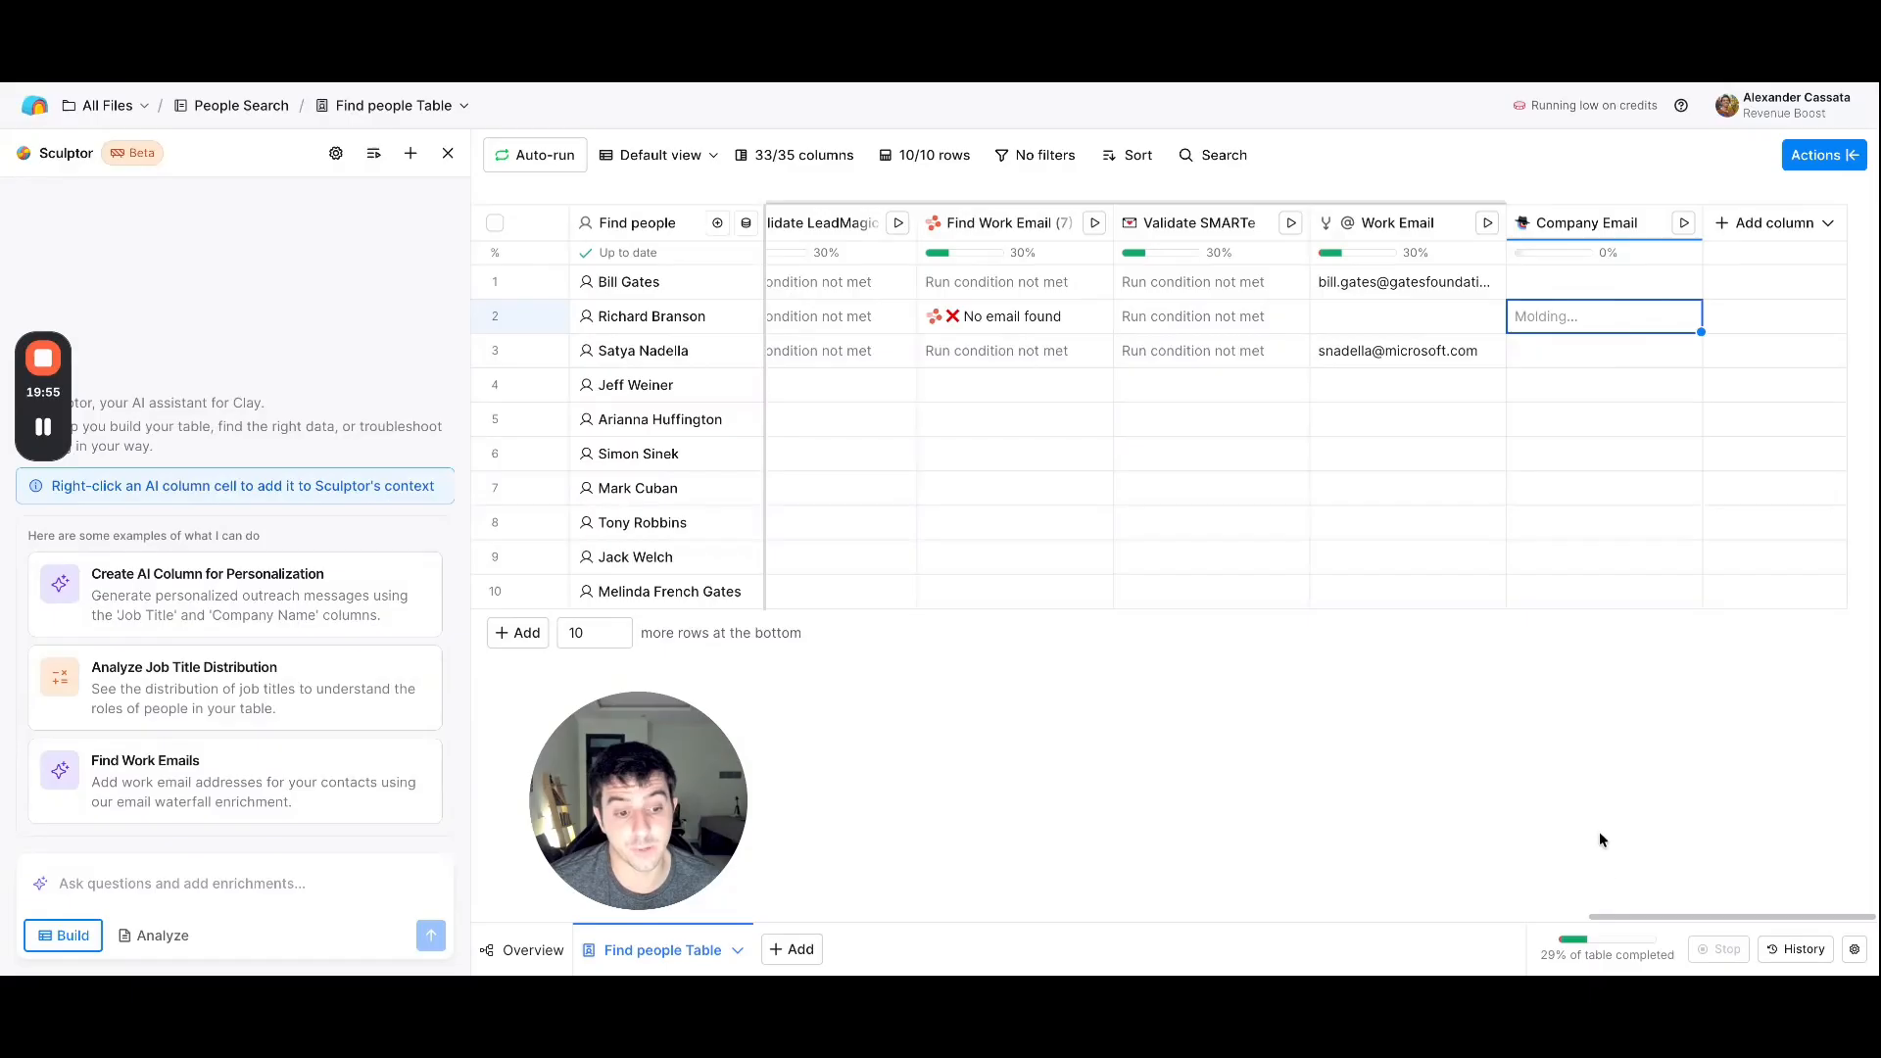
left_click_drag(1624, 915, 1666, 915)
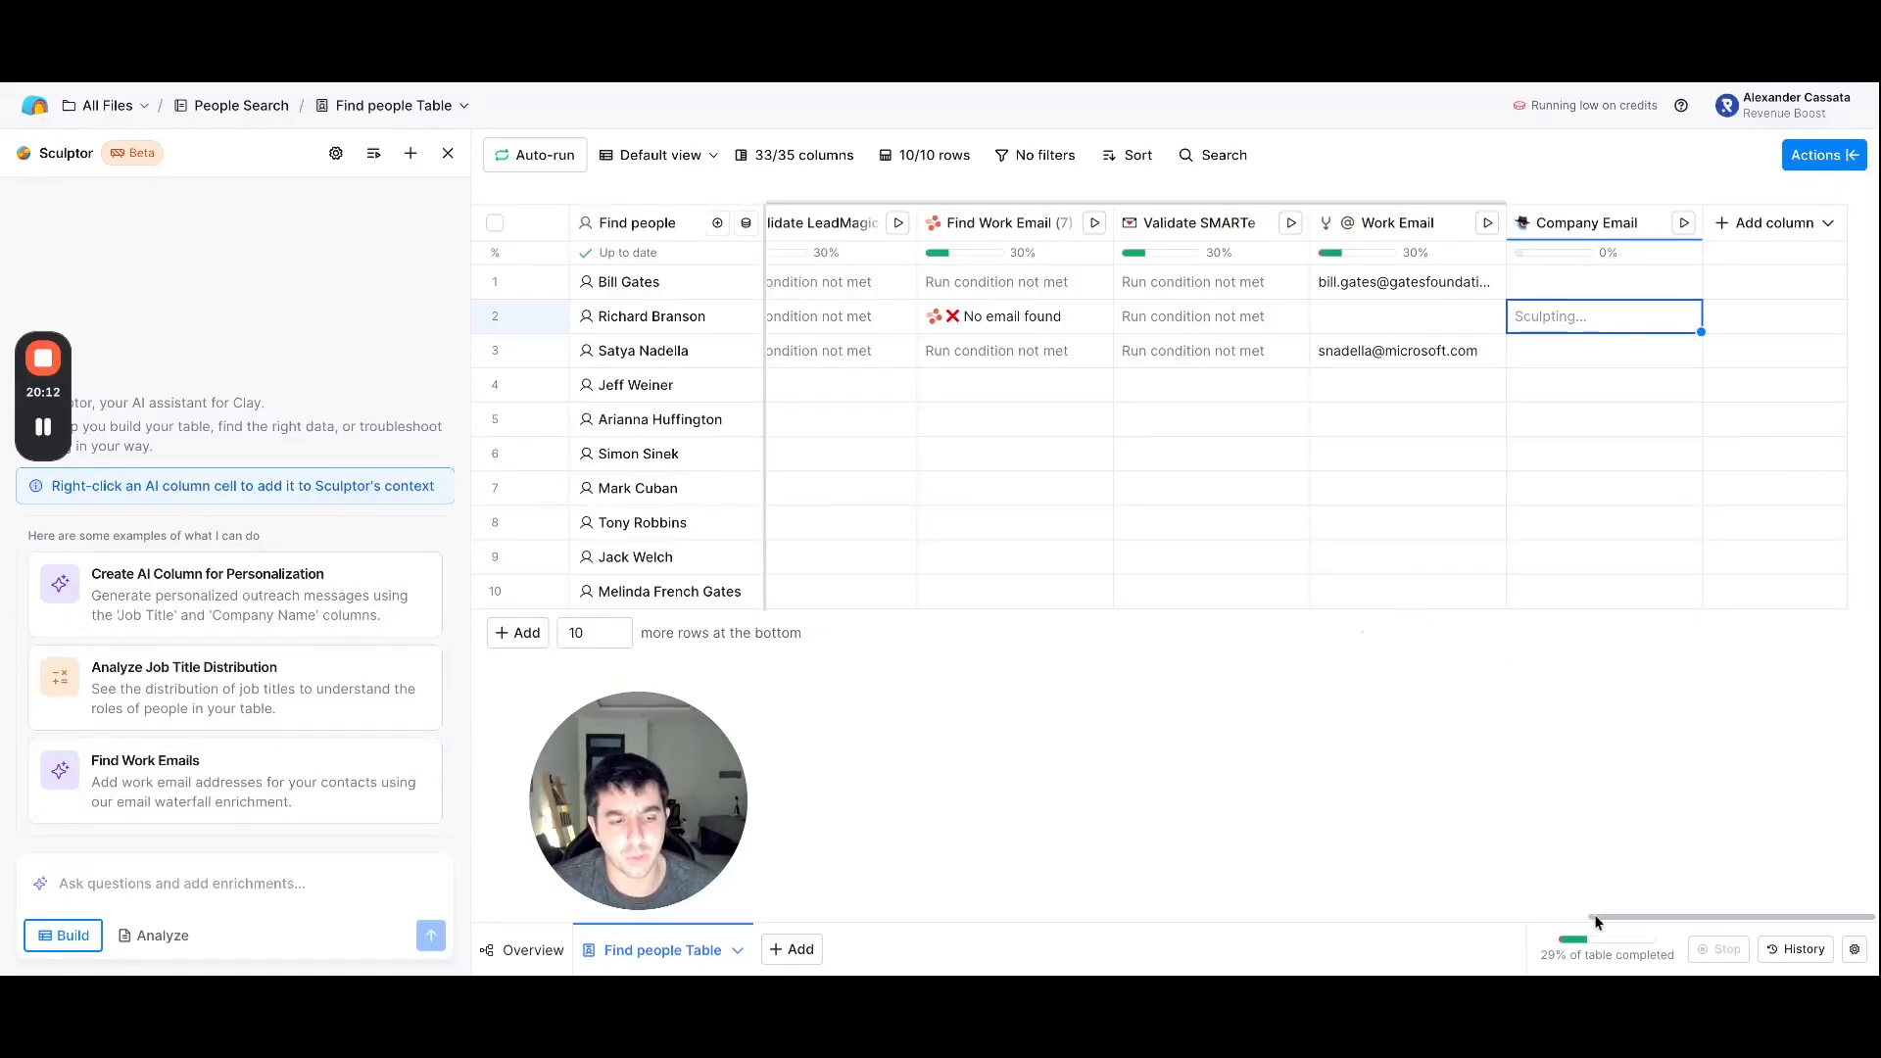
mouse_move(1595, 921)
left_mouse_down()
mouse_move(1482, 903)
mouse_move(1603, 916)
left_mouse_up()
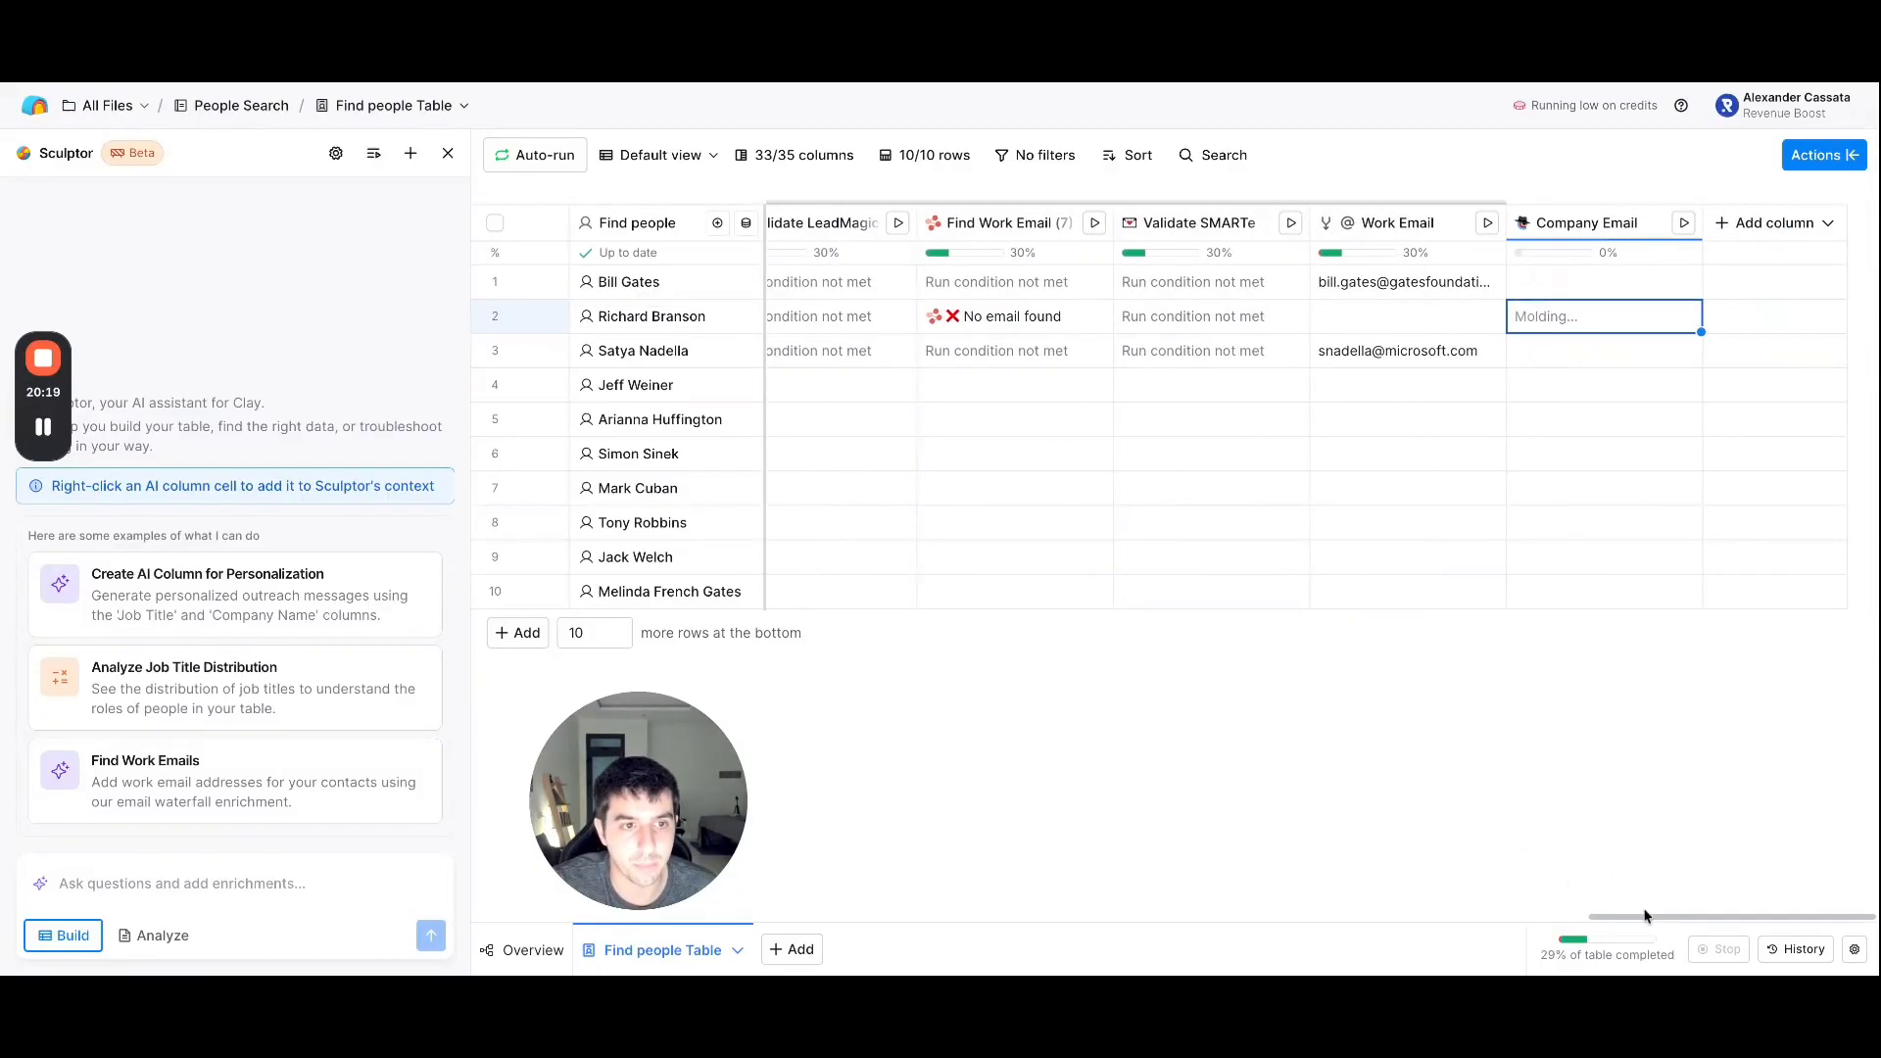
left_click_drag(1646, 917, 1568, 916)
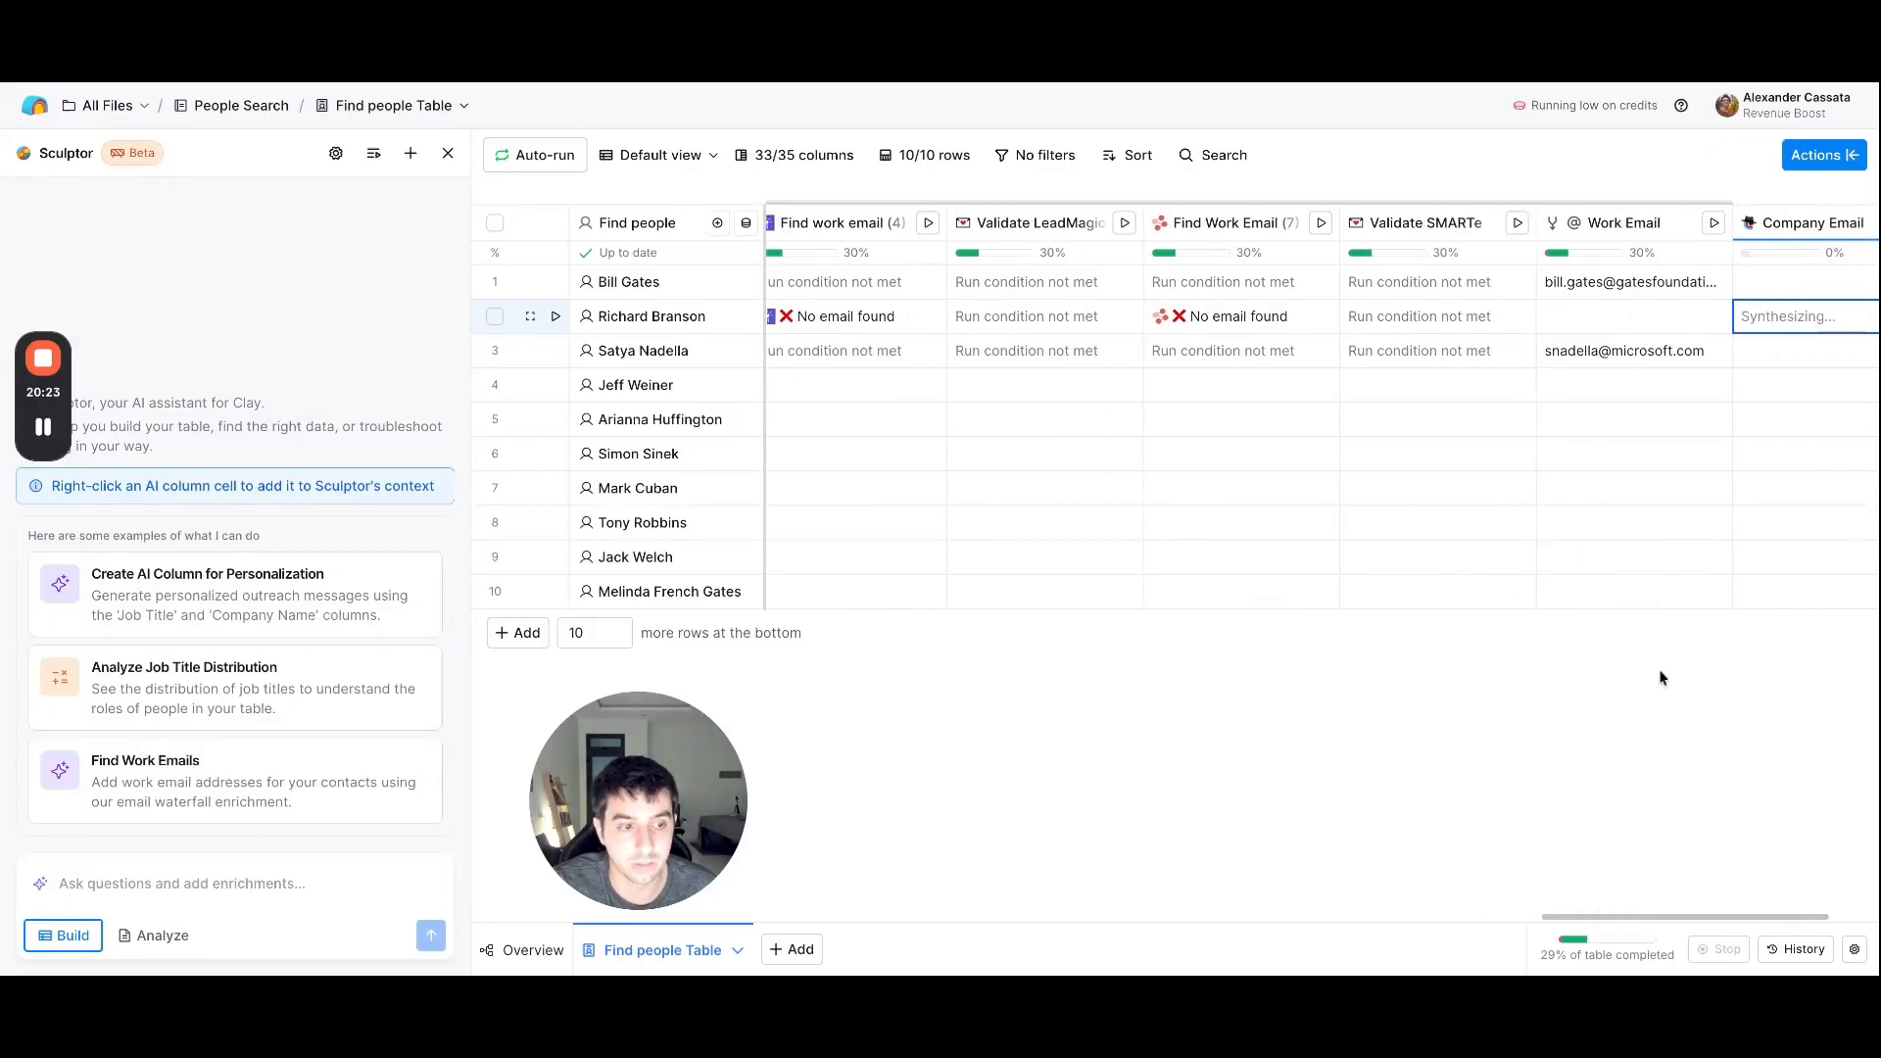
left_click_drag(1627, 918, 1705, 931)
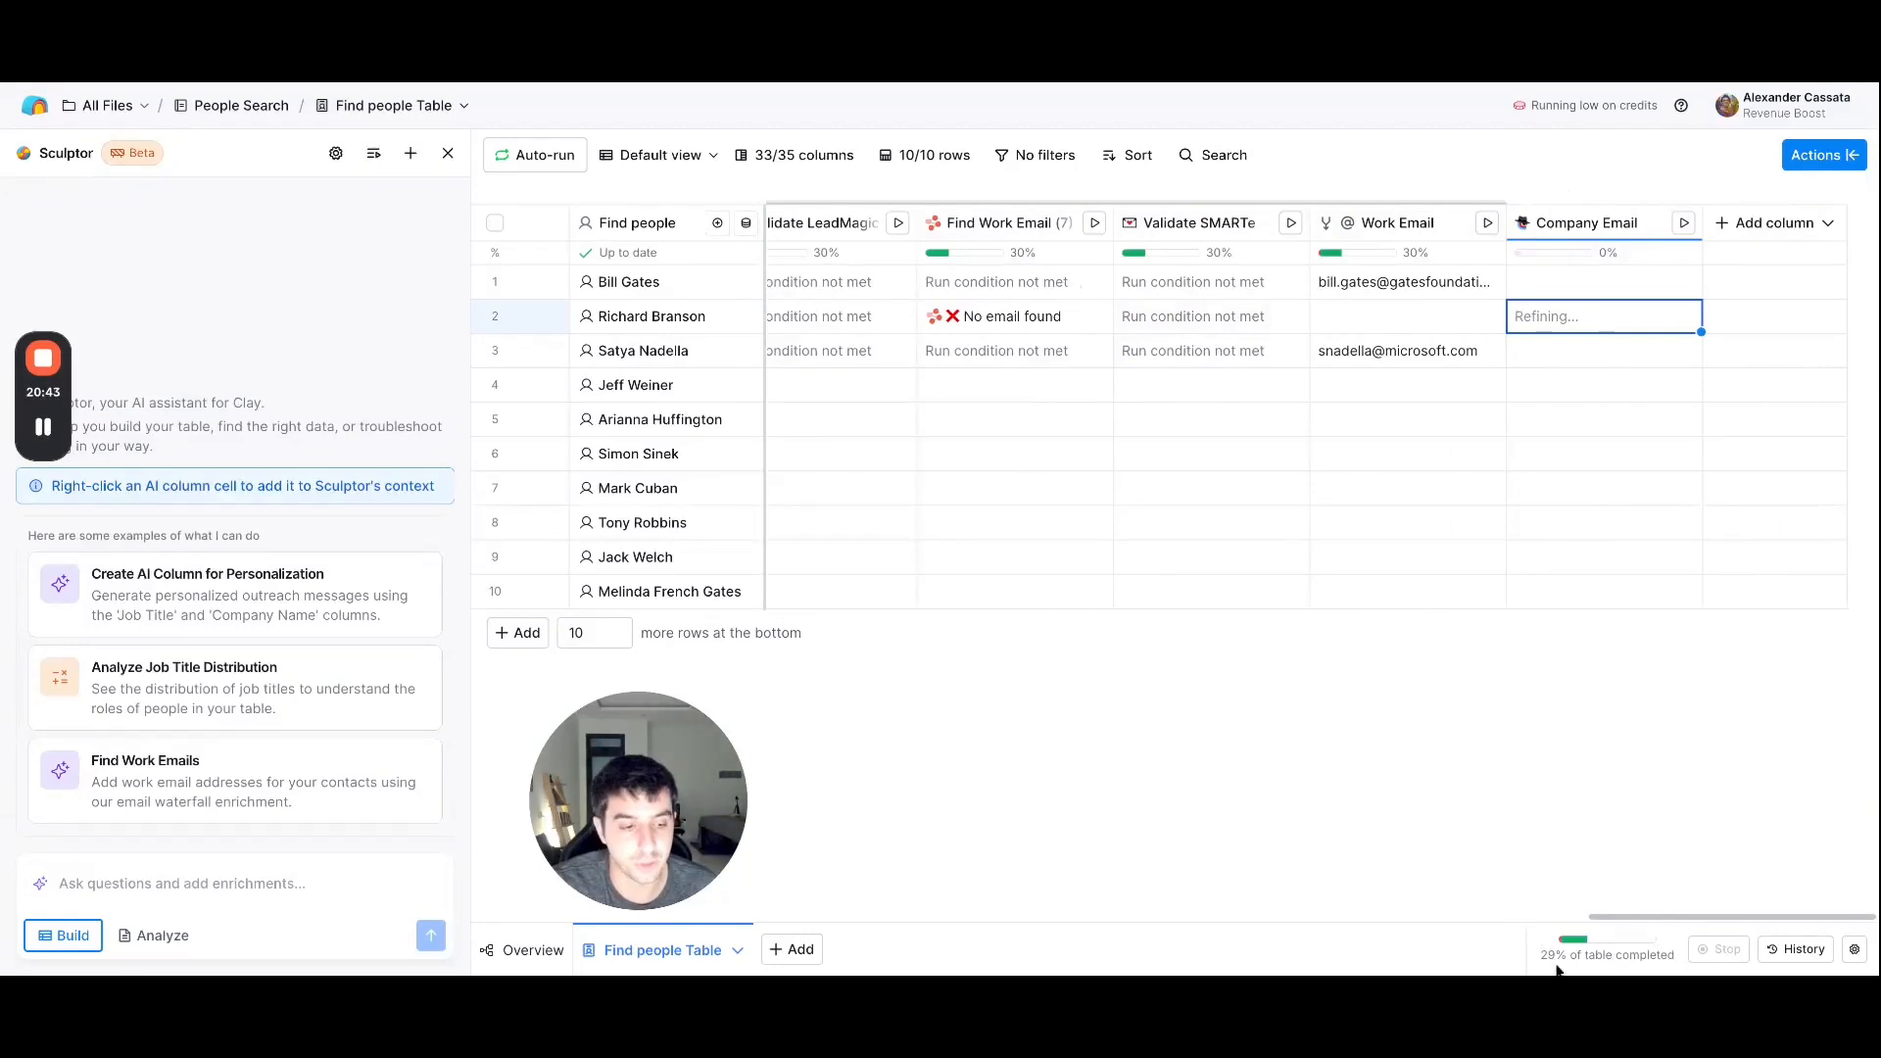
left_click_drag(1654, 930, 1763, 913)
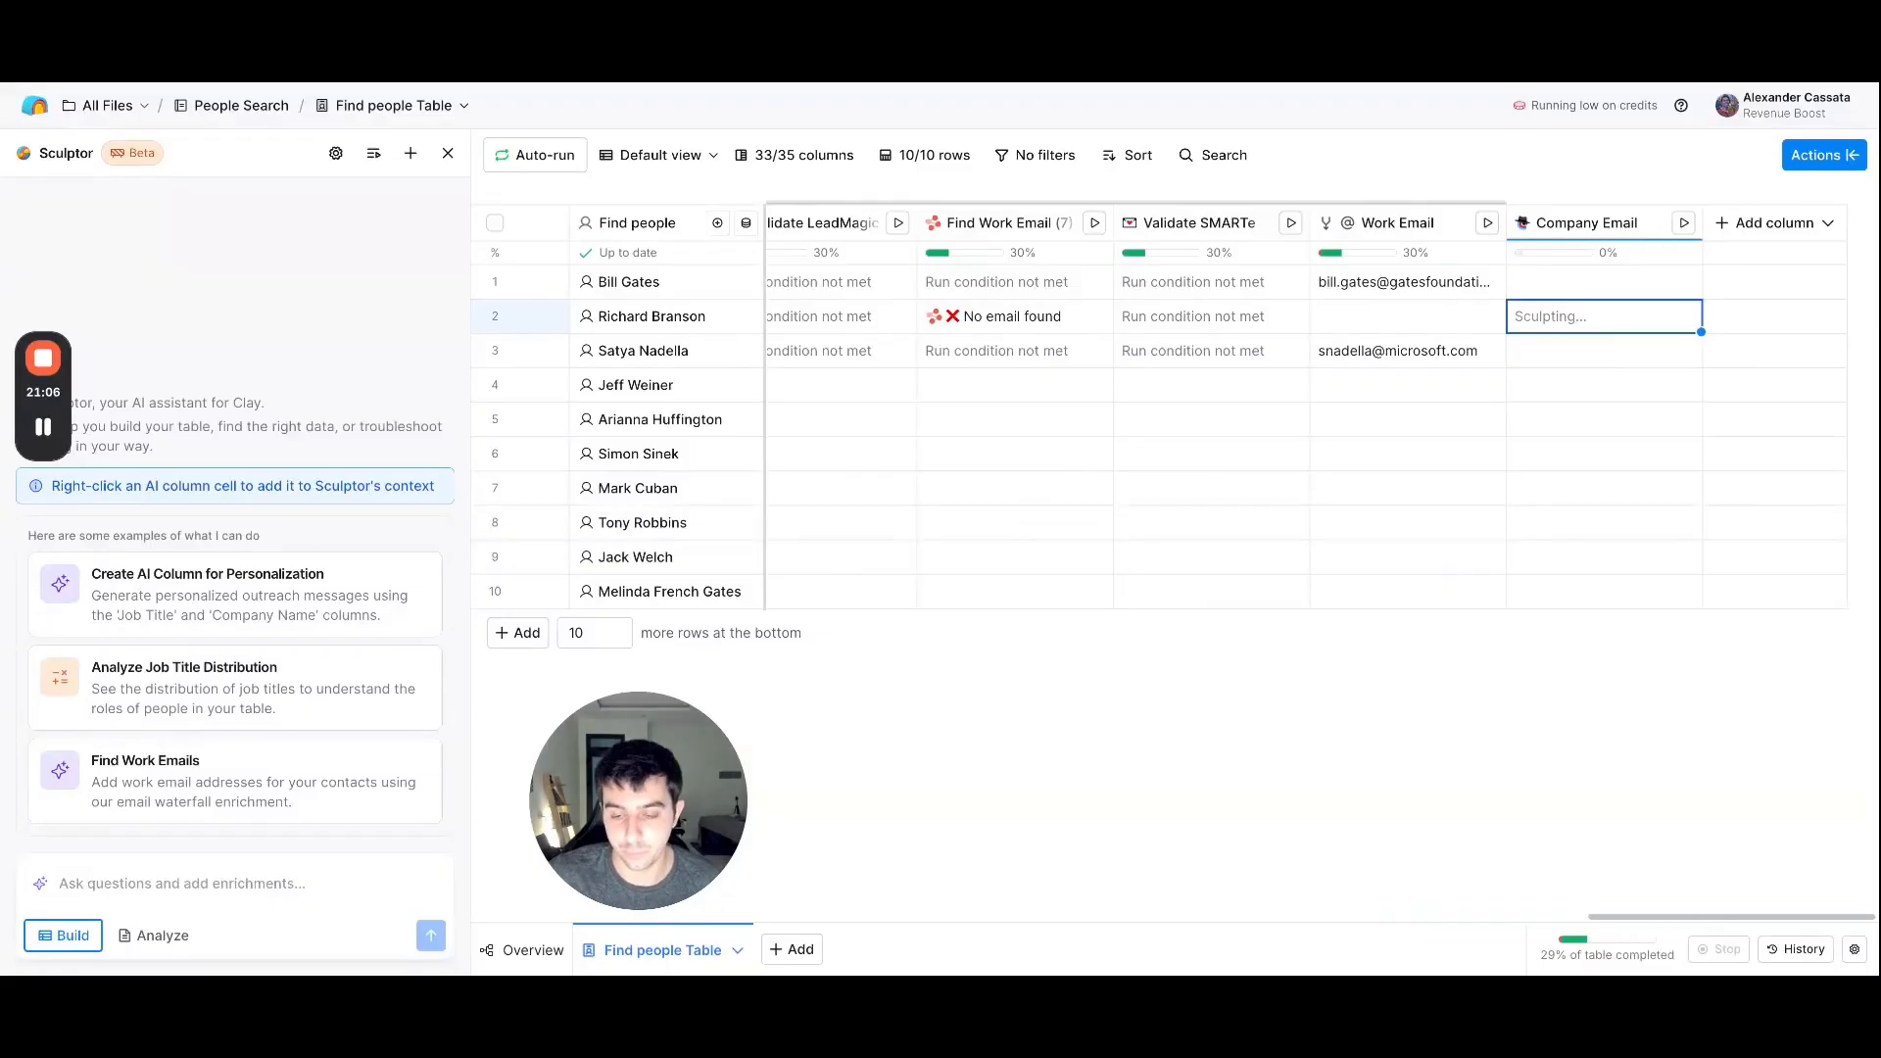
left_click_drag(1811, 951, 1802, 925)
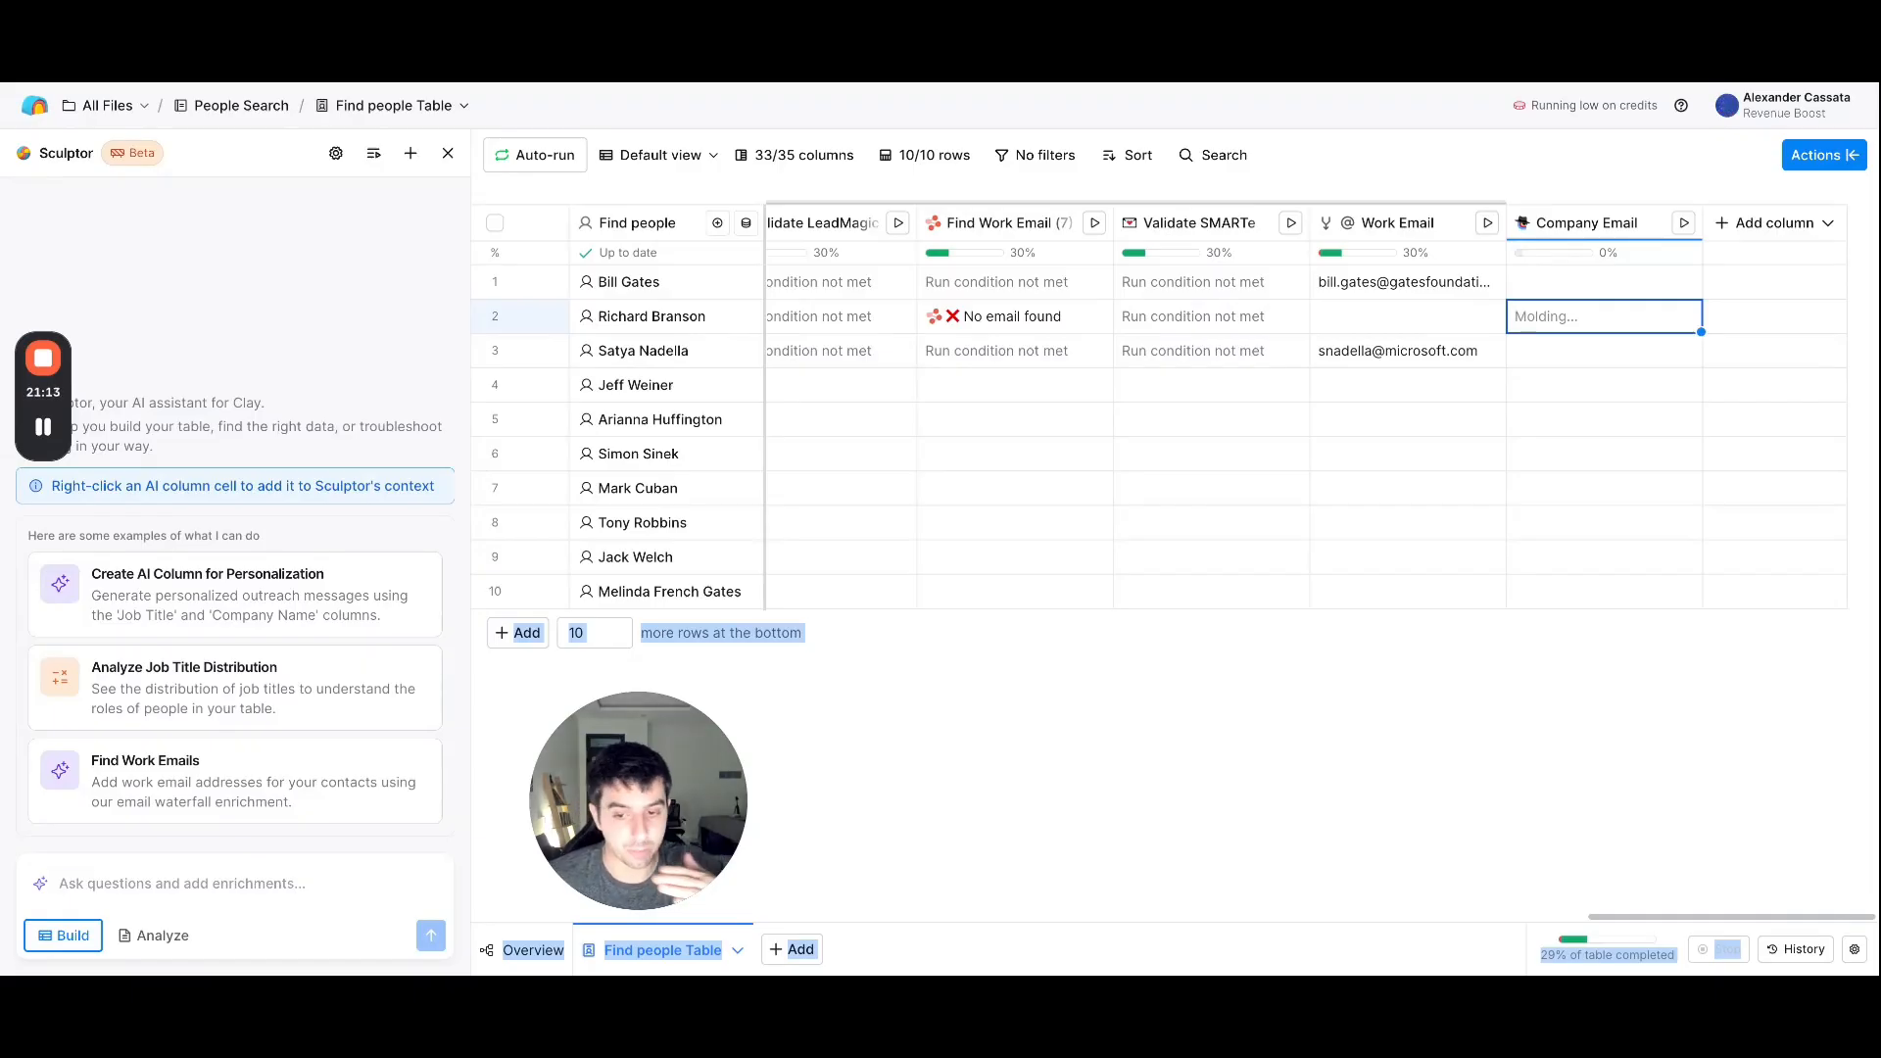
scroll(1782, 917, "left", 2)
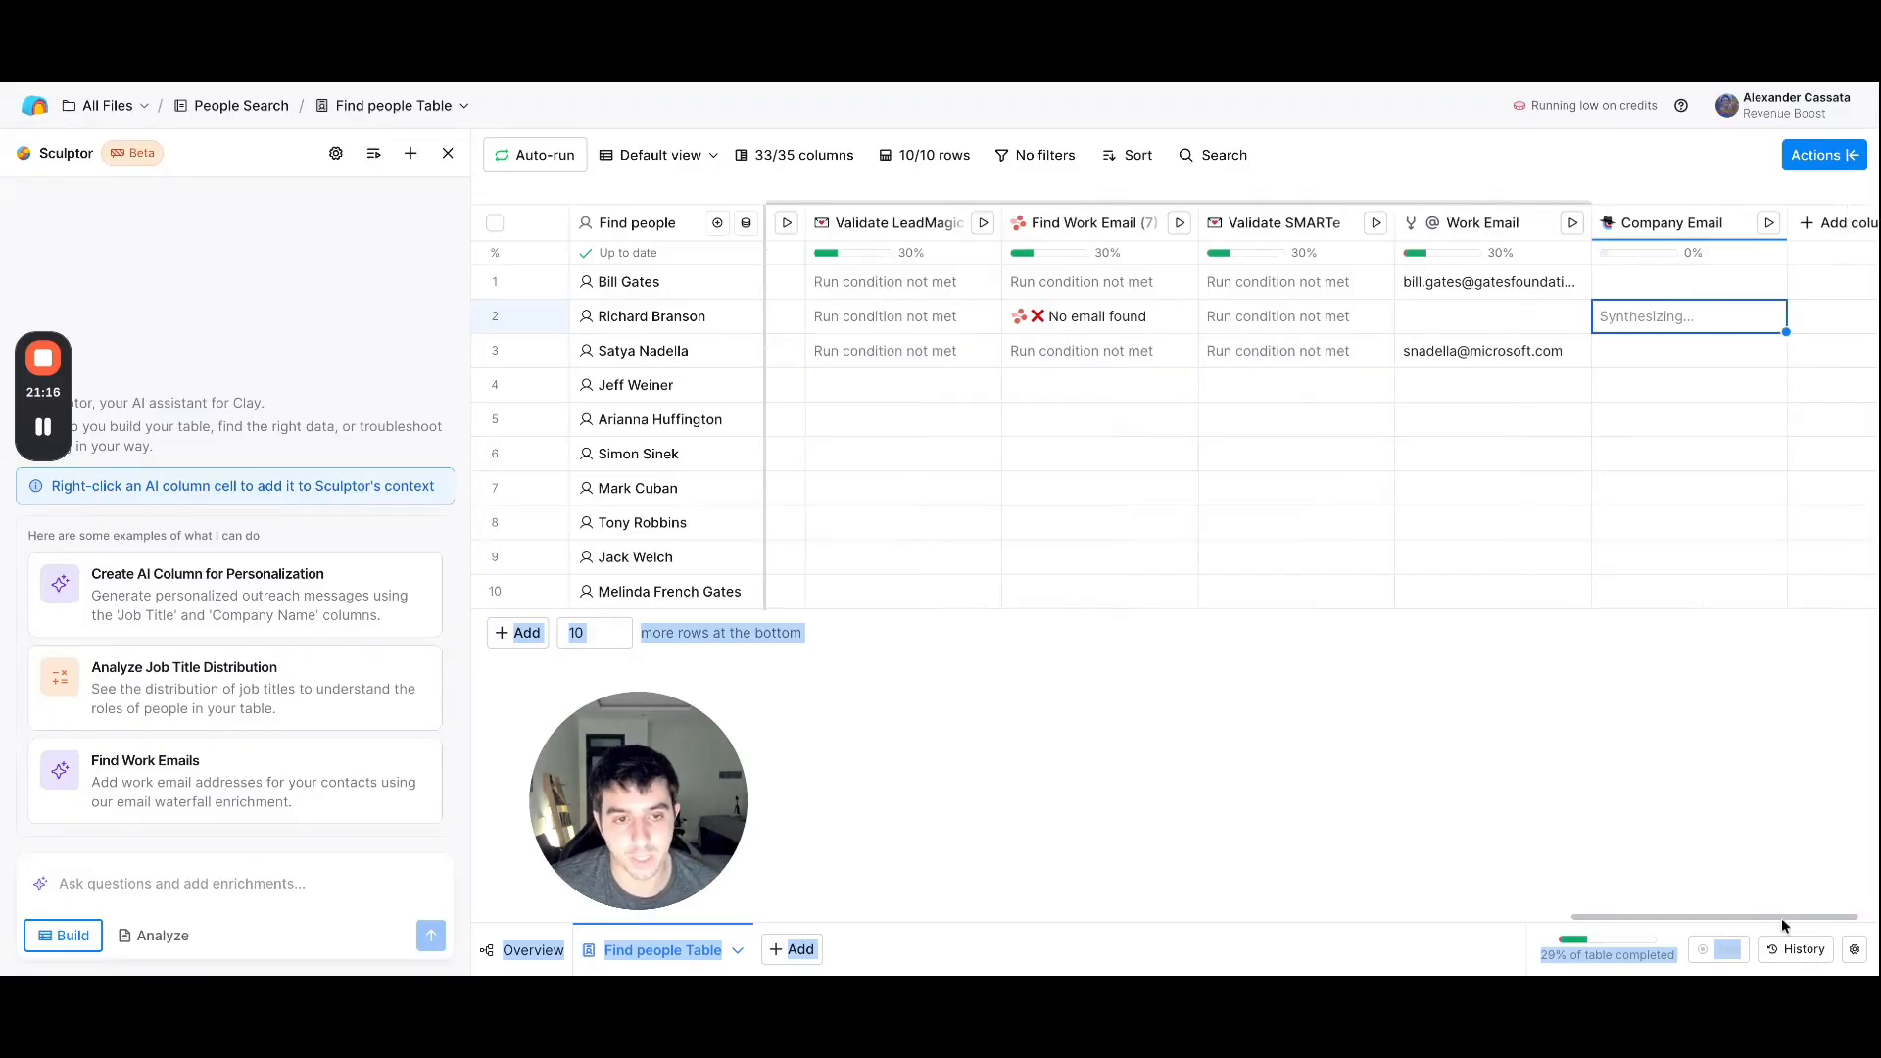
left_click_drag(1783, 917, 1741, 918)
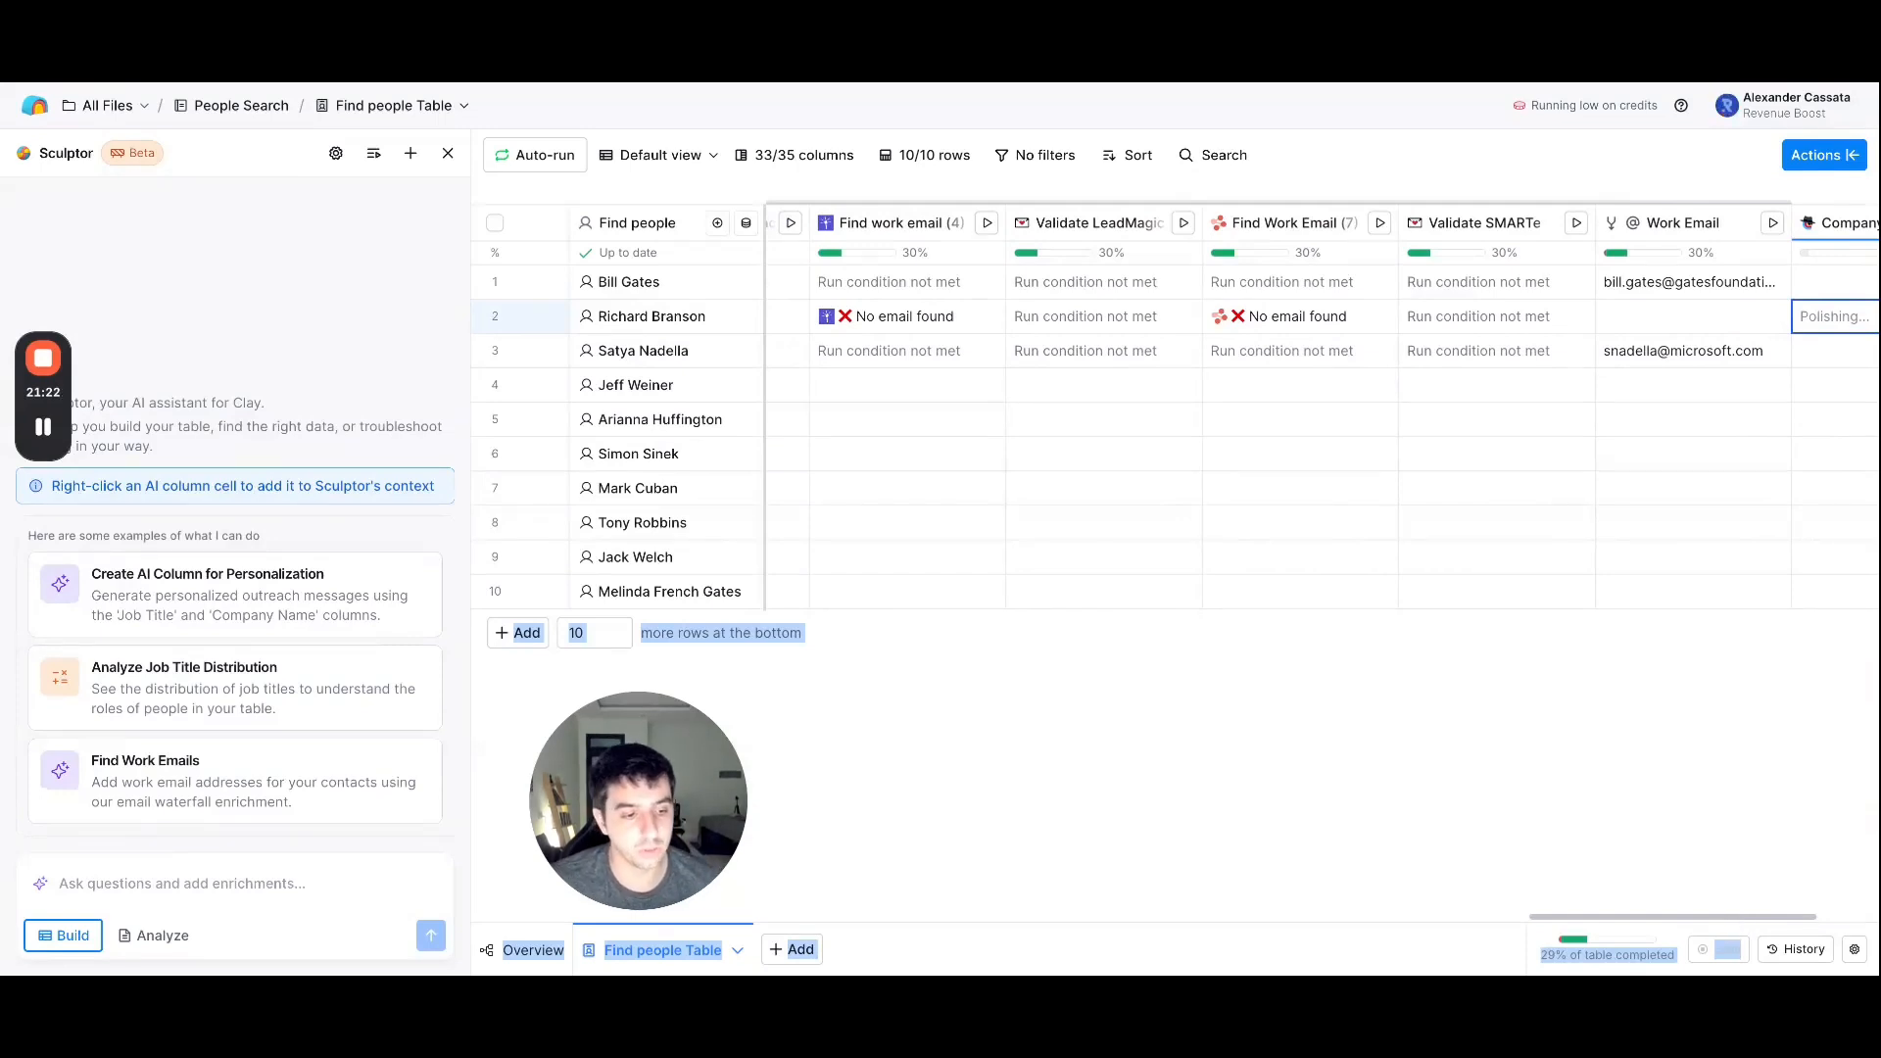
left_click_drag(1745, 917, 1801, 917)
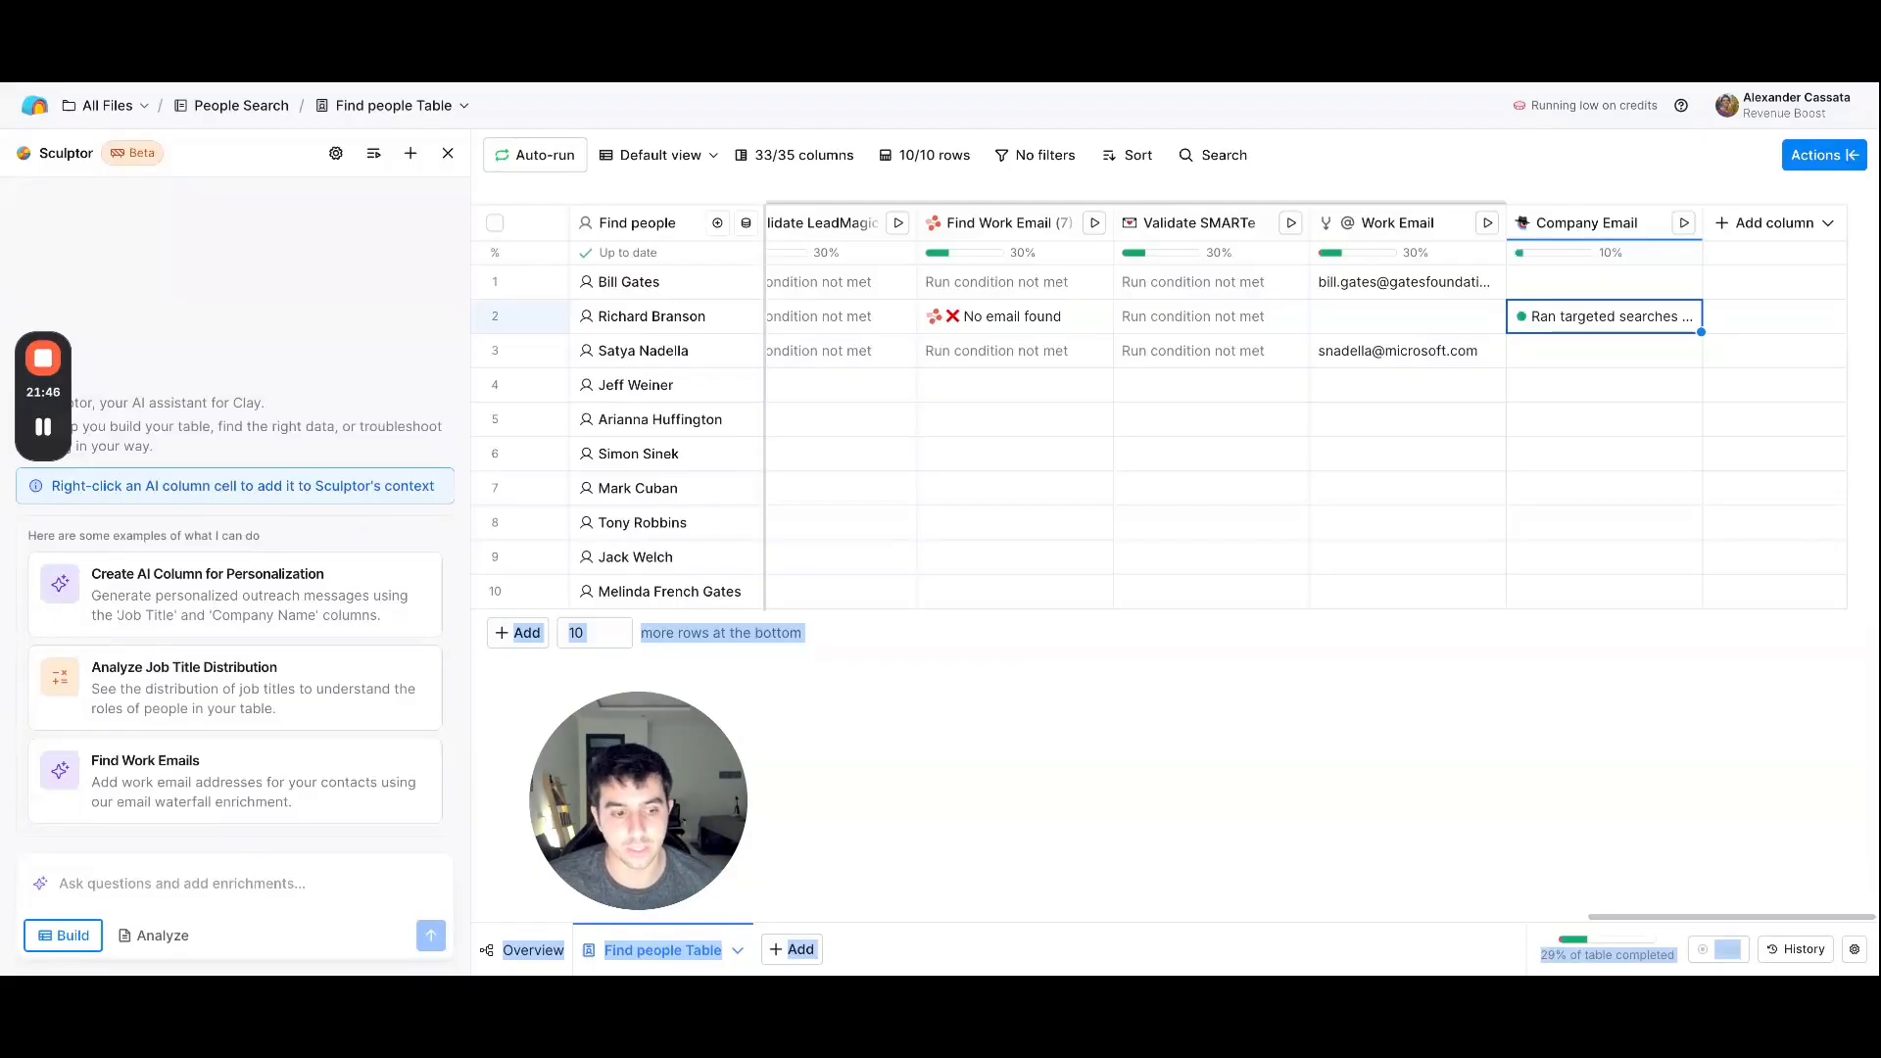
left_click_drag(1817, 922, 1772, 849)
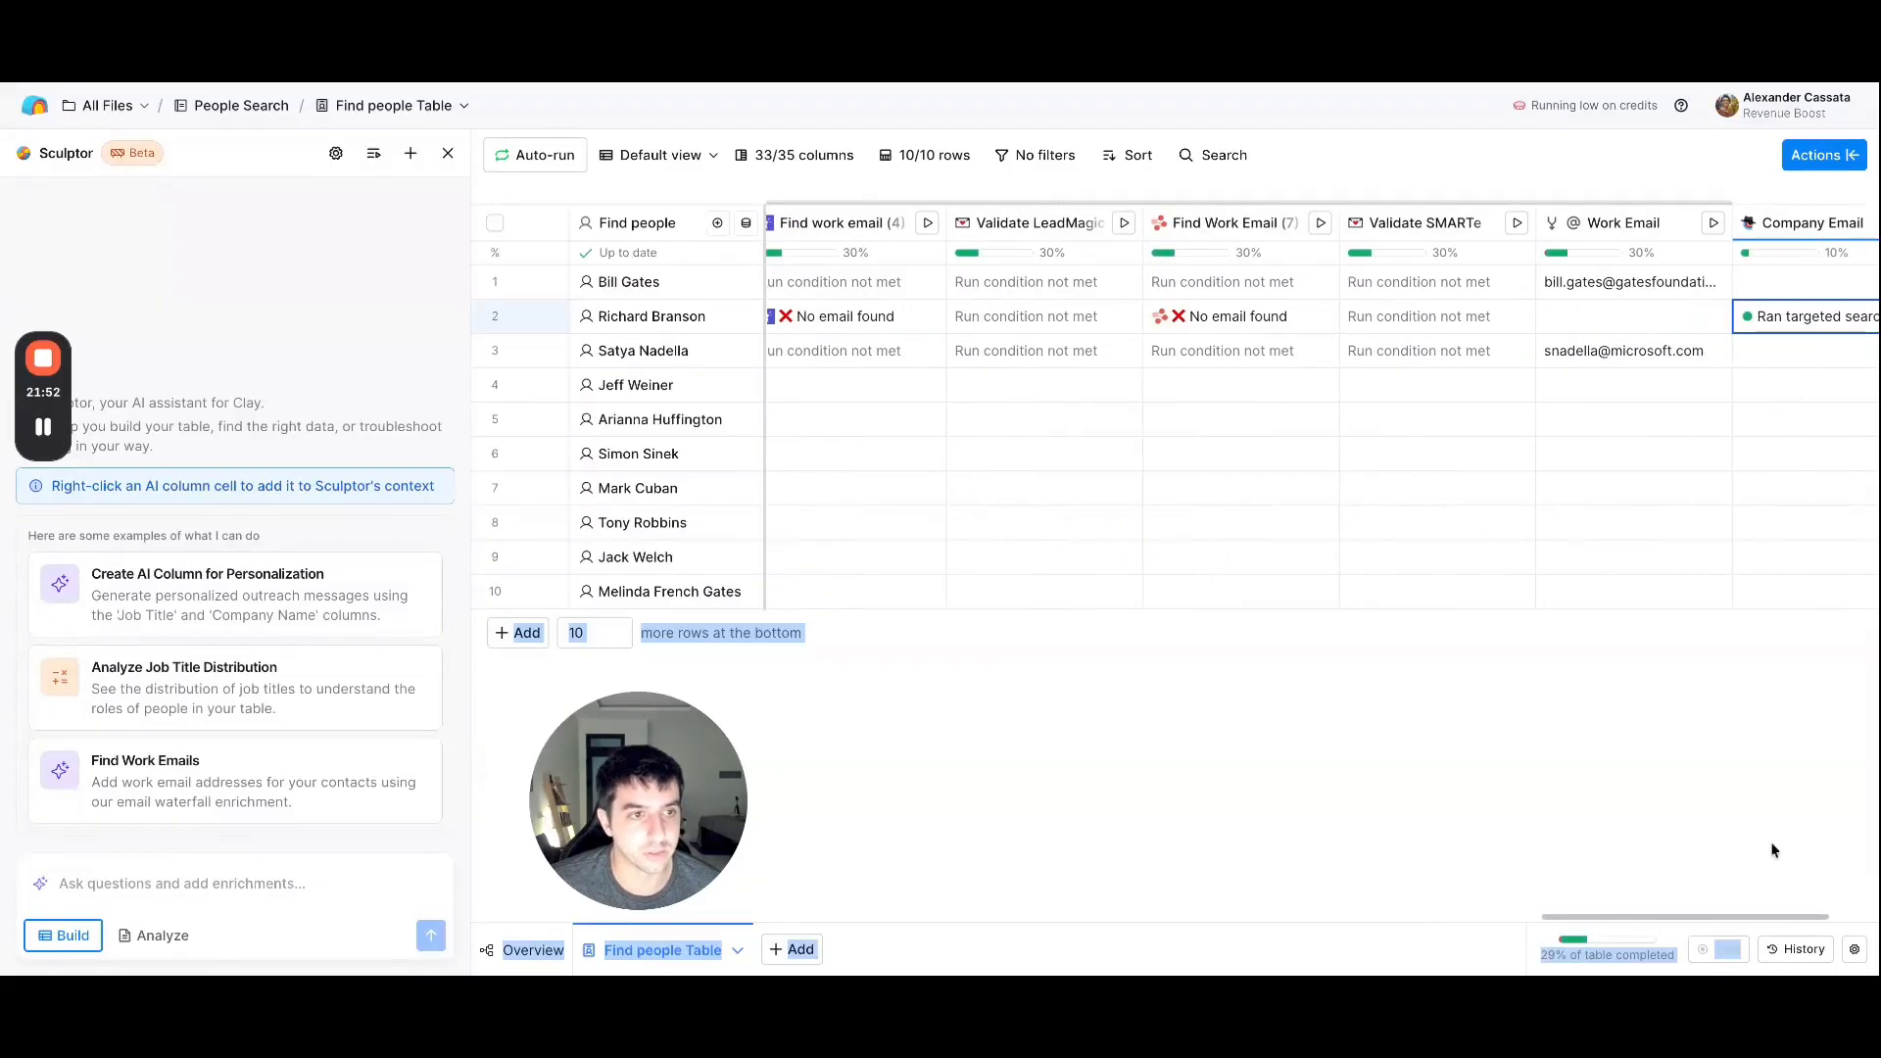